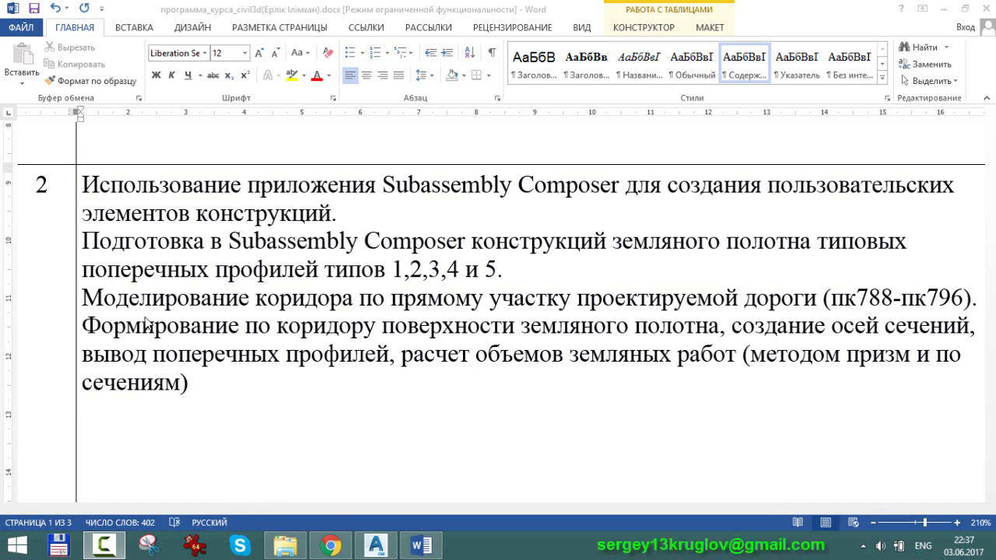
Highlight the corridor modelling pk788-pk796 task paragraphs in Word, then switch to Civil 3D.
click(88, 302)
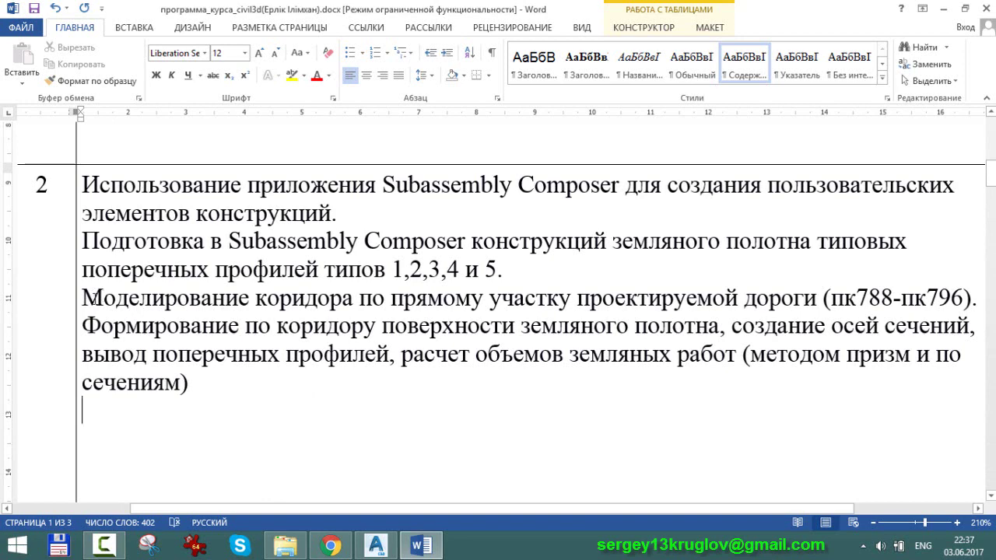
mouse_move(82, 298)
mouse_down()
mouse_move(219, 366)
mouse_move(226, 391)
mouse_up()
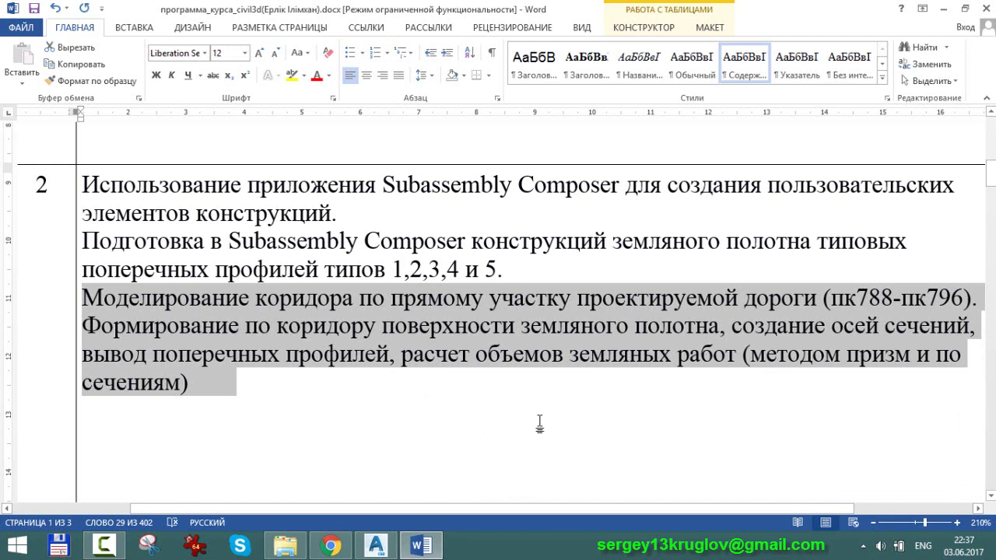
click(379, 552)
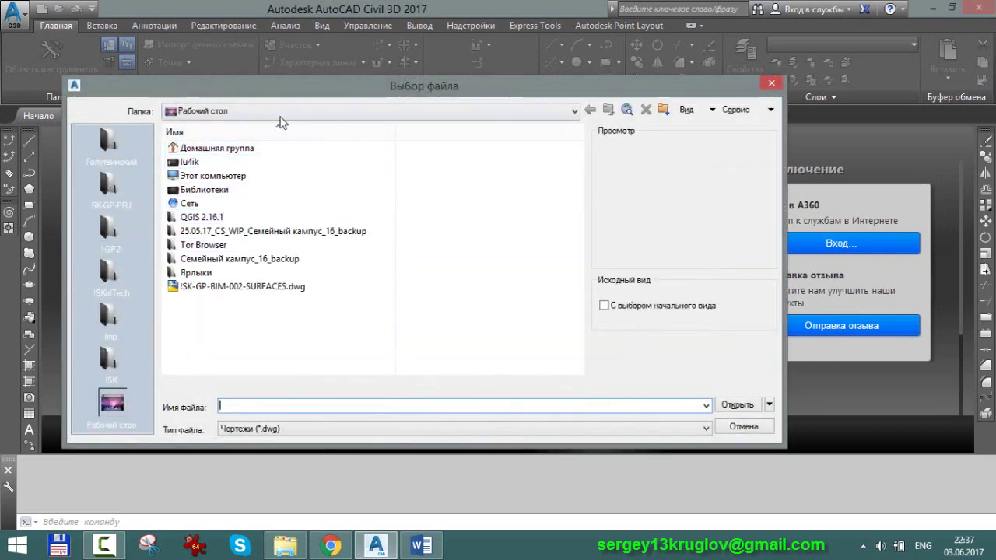
Browse to C:\!WORKS and add the El folder to the dialog's places bar.
click(229, 177)
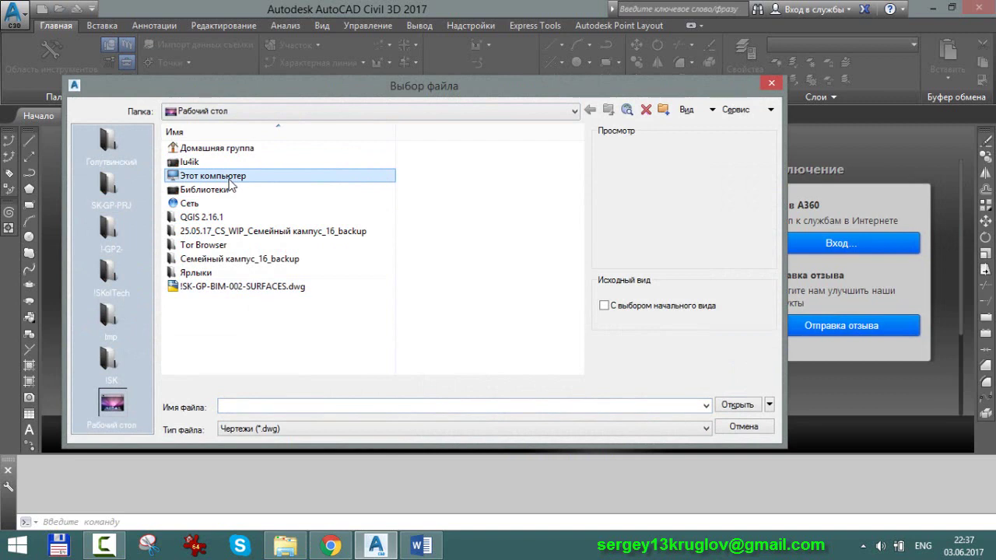
double_click(229, 177)
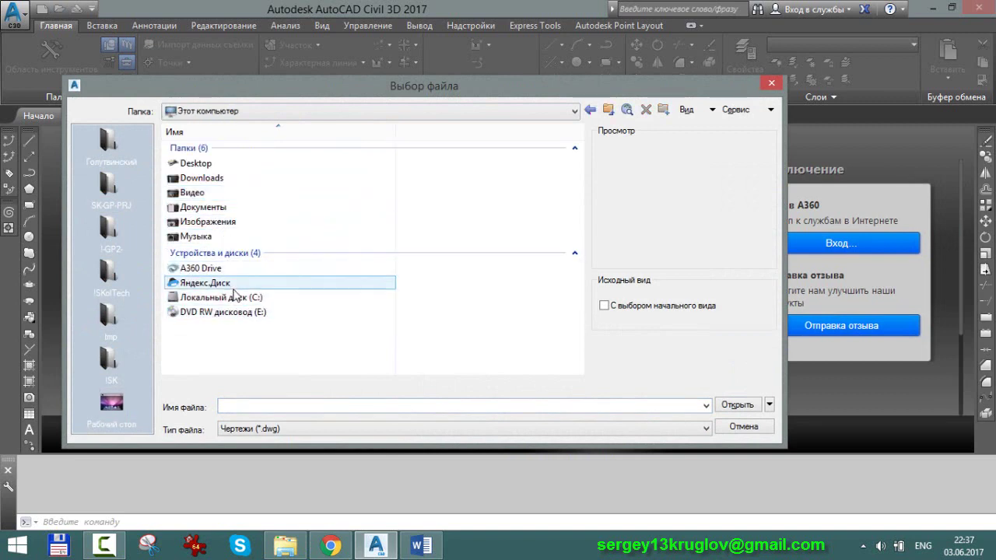
double_click(225, 297)
click(204, 162)
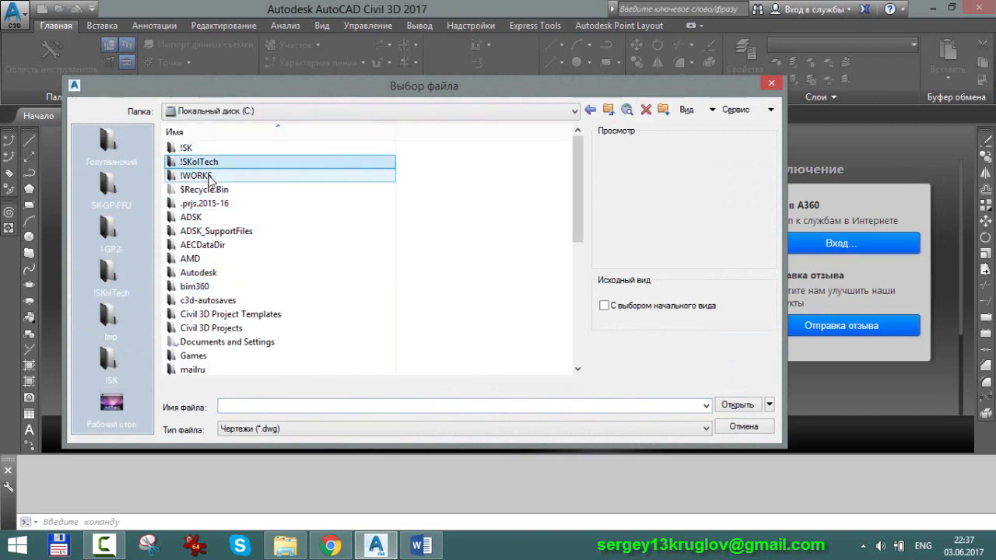
double_click(209, 175)
click(209, 175)
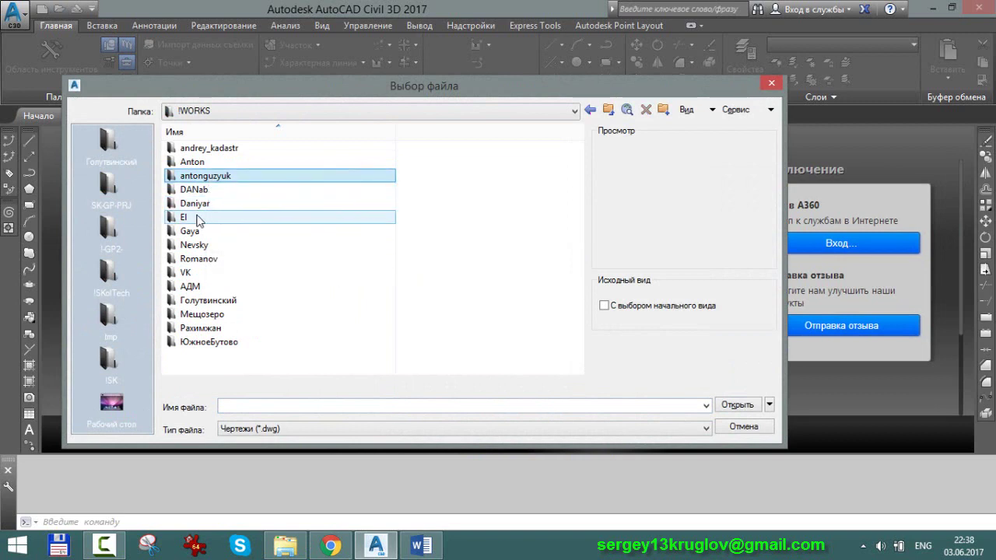
drag(197, 220, 121, 144)
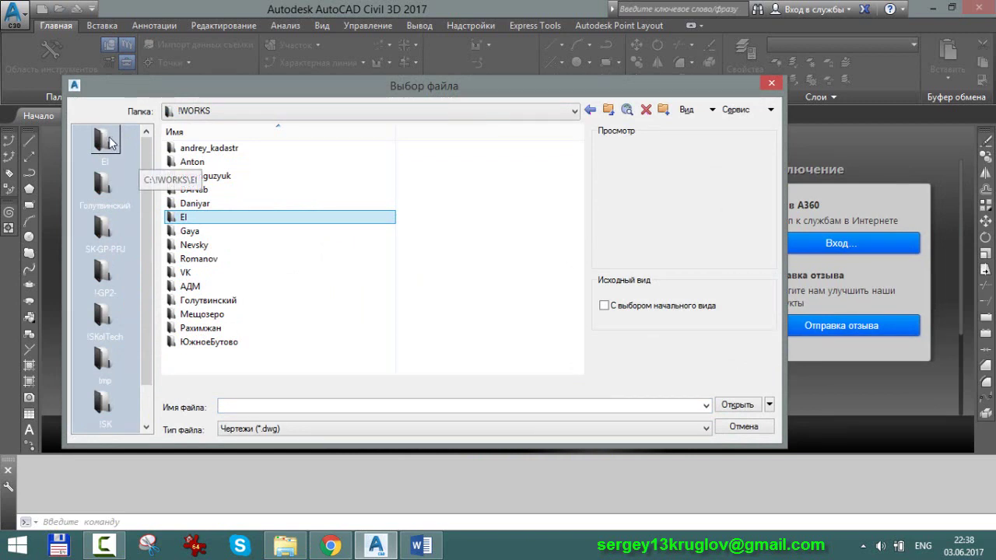
Open Цивиль профиль основной дороги.dwg from El\исх\Новая папка.
click(110, 143)
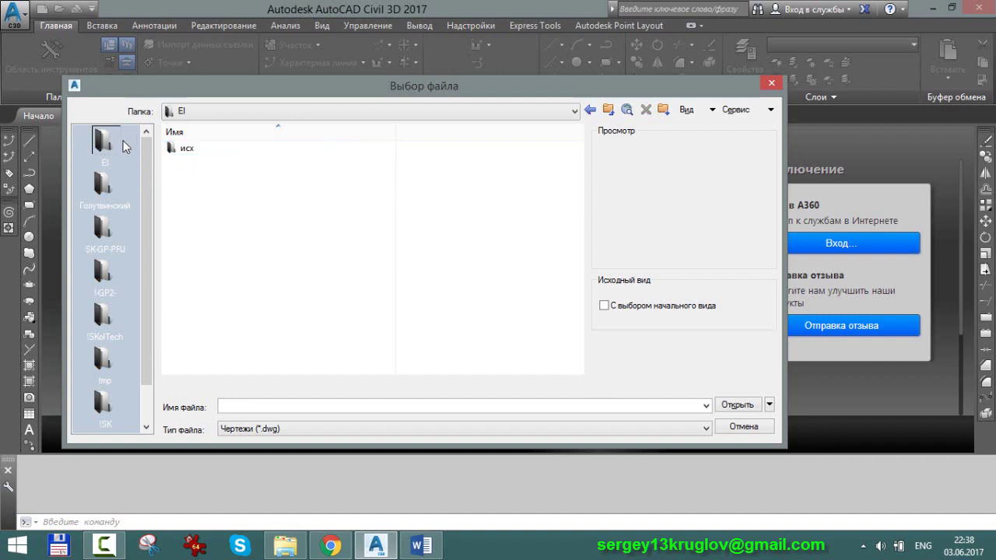
double_click(204, 149)
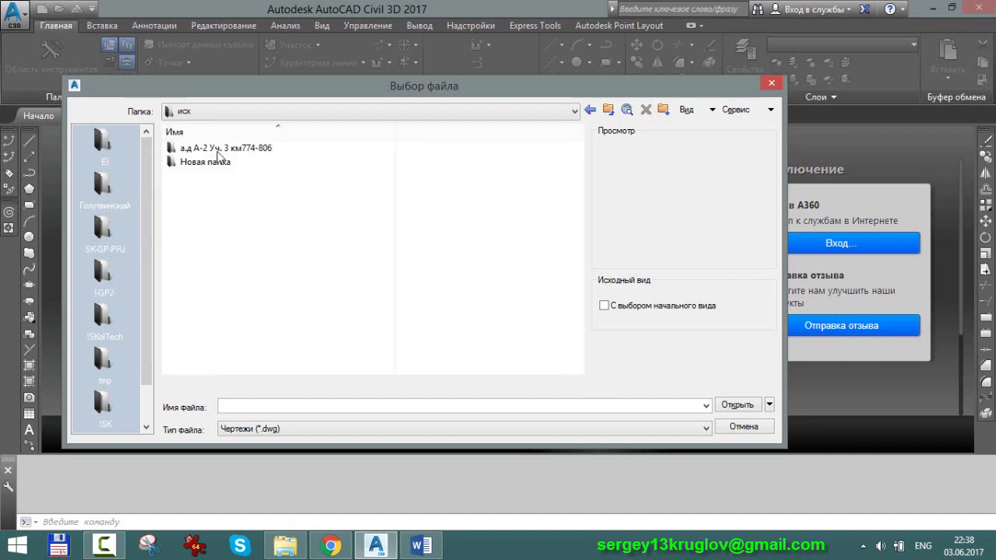
double_click(270, 168)
double_click(237, 150)
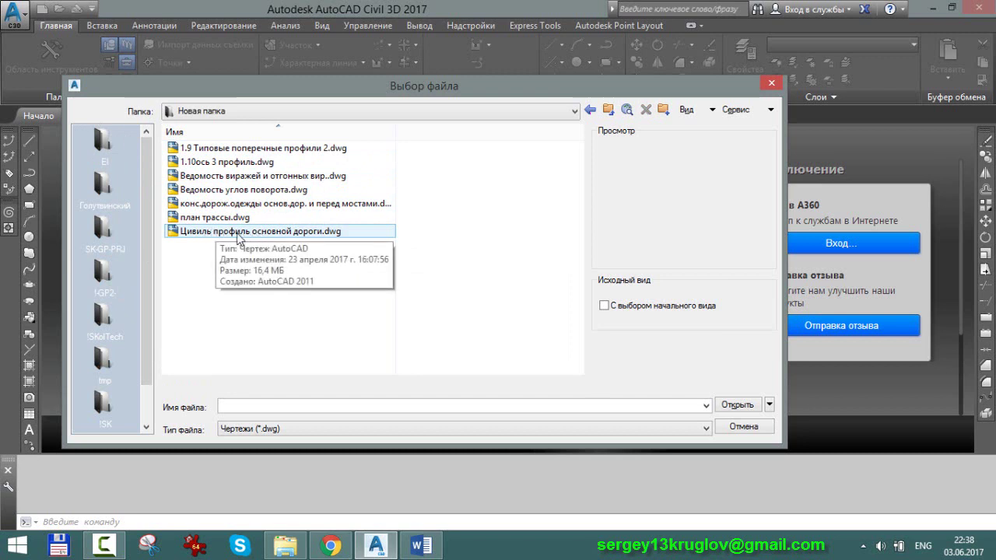
click(239, 233)
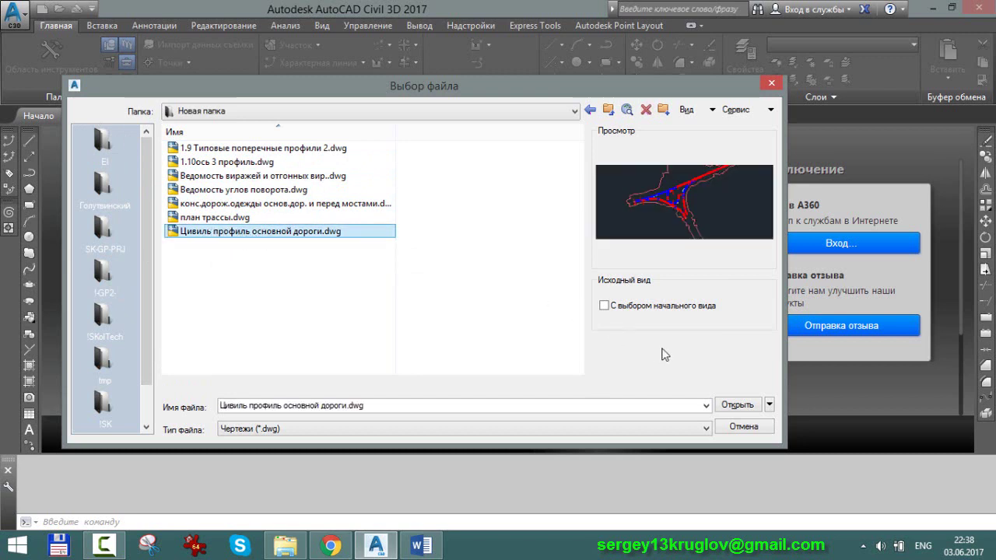
click(737, 410)
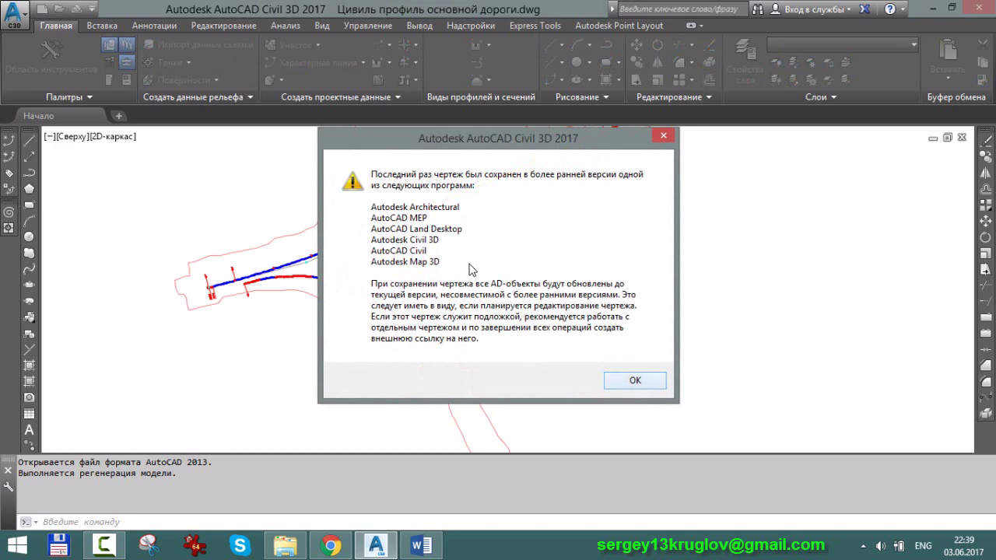
Dismiss the earlier-version warning once the interchange drawing has loaded.
key(Return)
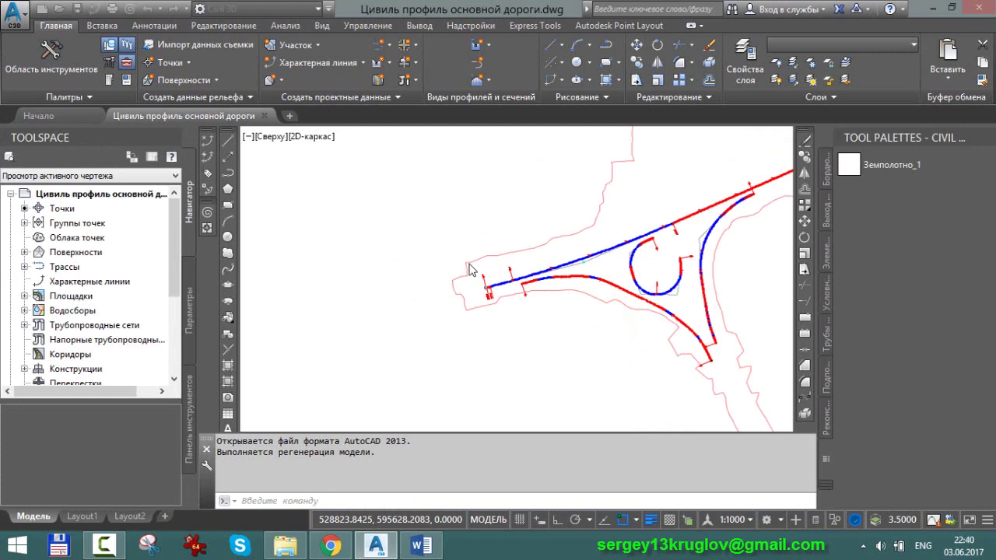
Select the Быстрые ссылки на данные branch in Prospector, glancing at the Settings tab.
click(544, 340)
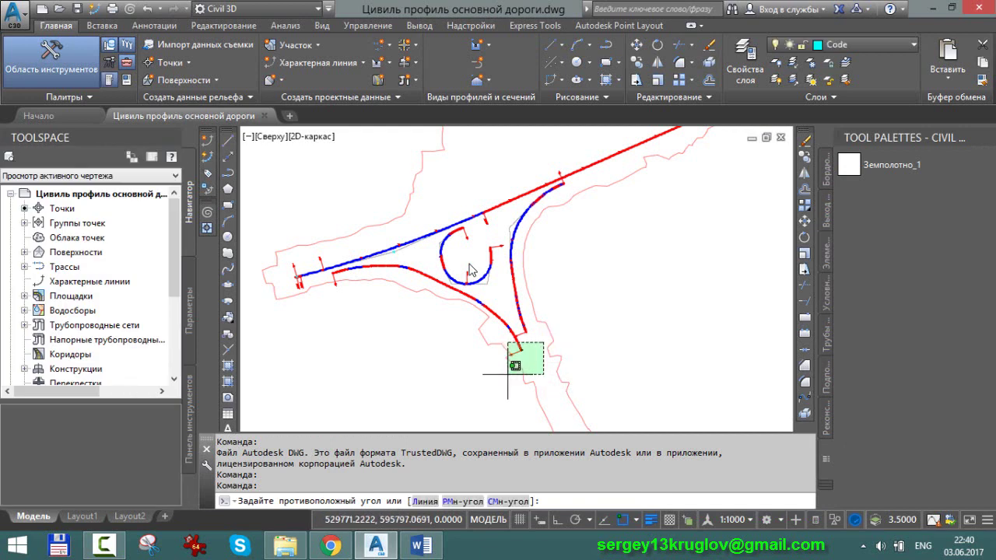
click(534, 346)
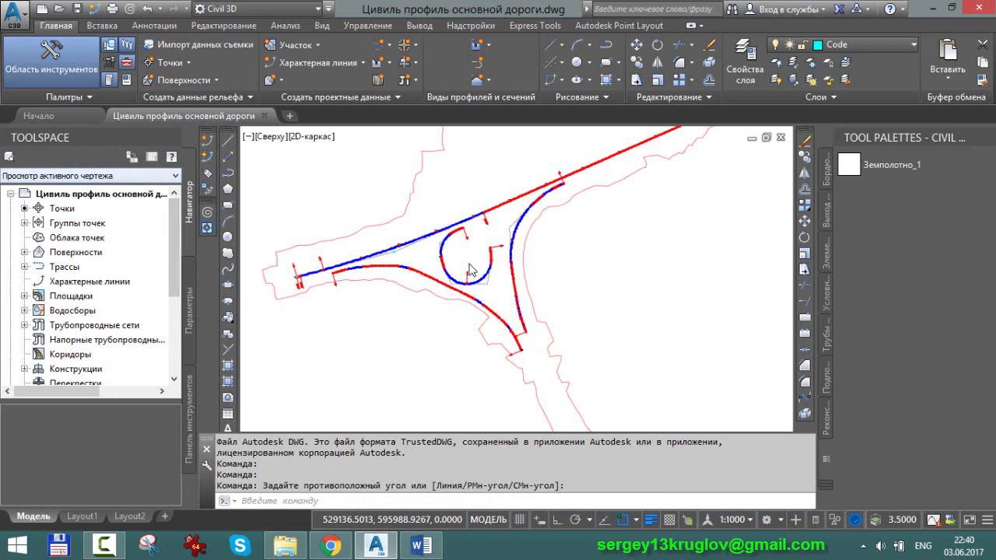
scroll(93, 287, down, 1)
scroll(93, 288, down, 1)
scroll(94, 287, down, 1)
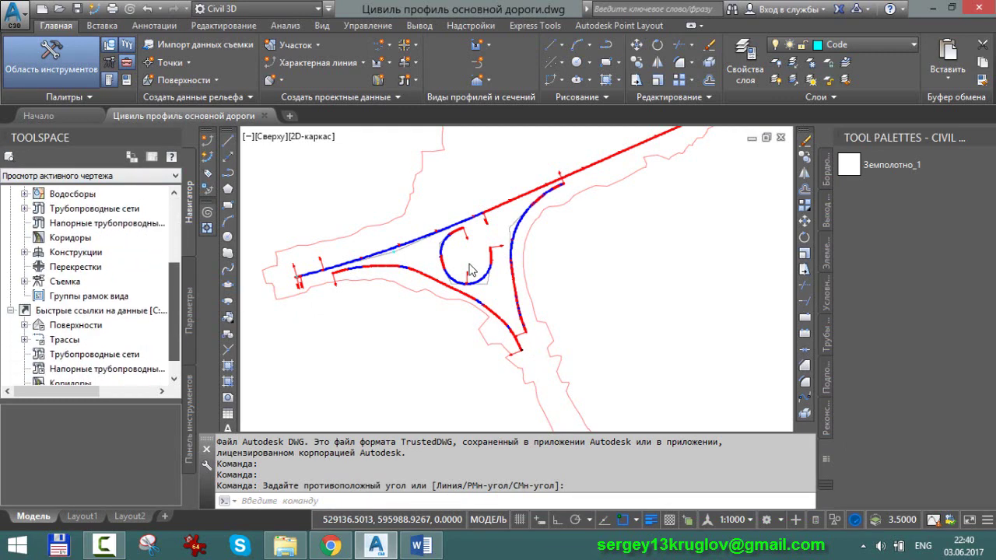
scroll(94, 288, down, 2)
click(93, 281)
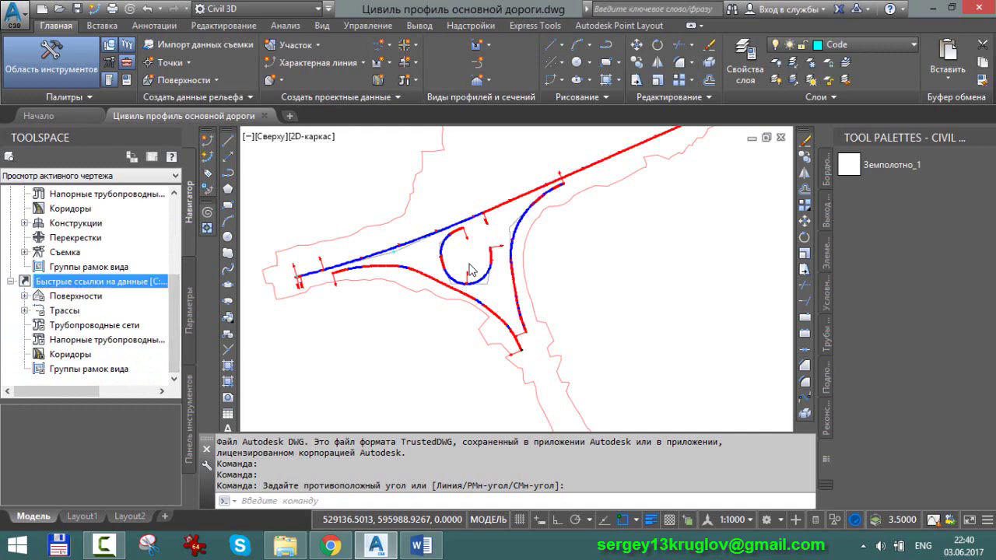
click(188, 308)
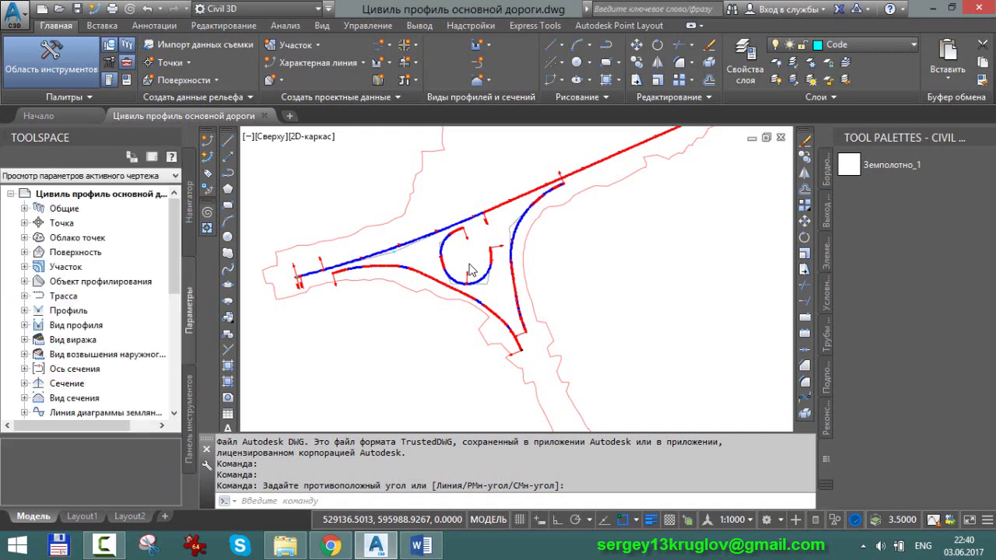
click(189, 202)
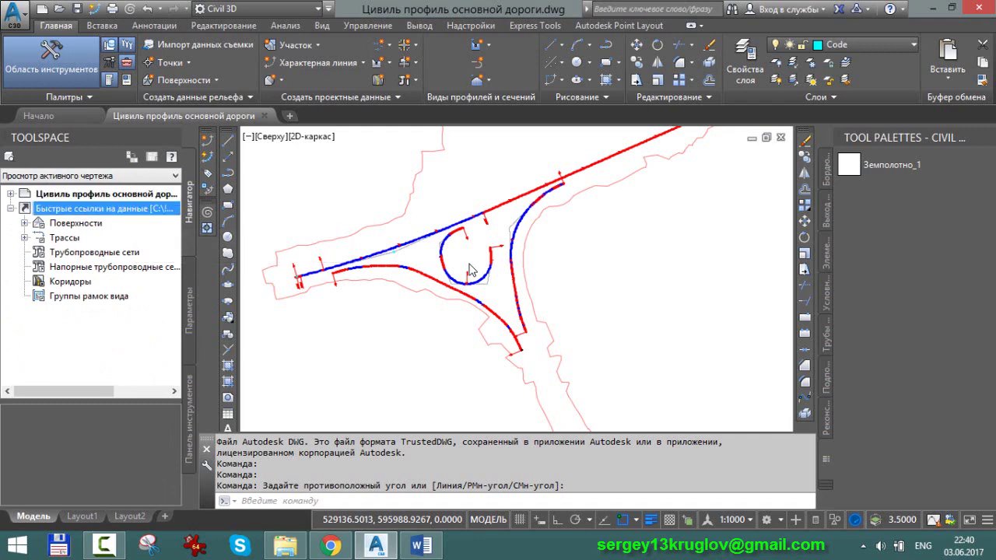
Set the data shortcuts working folder to C:\!WORKS\El.
right_click(135, 209)
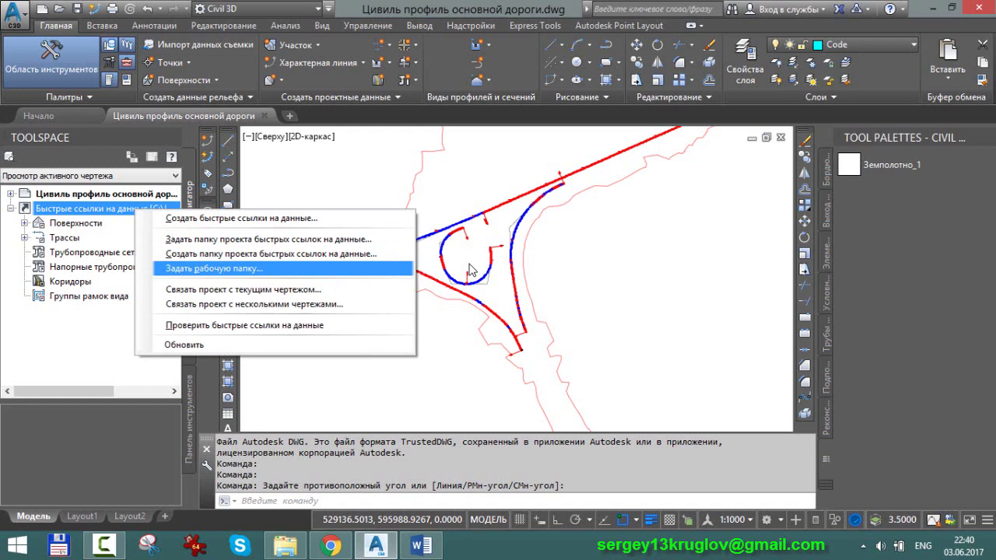
key(Return)
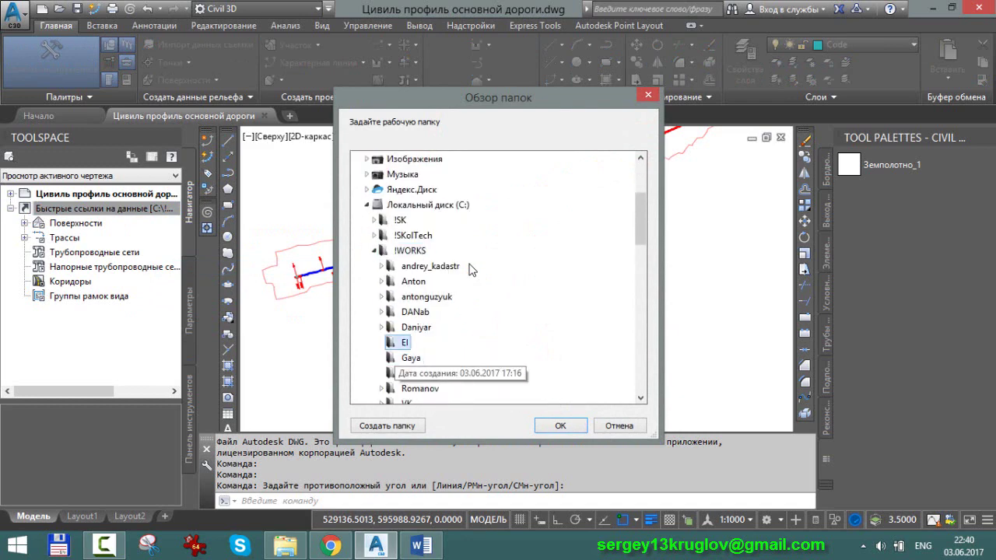
key(Return)
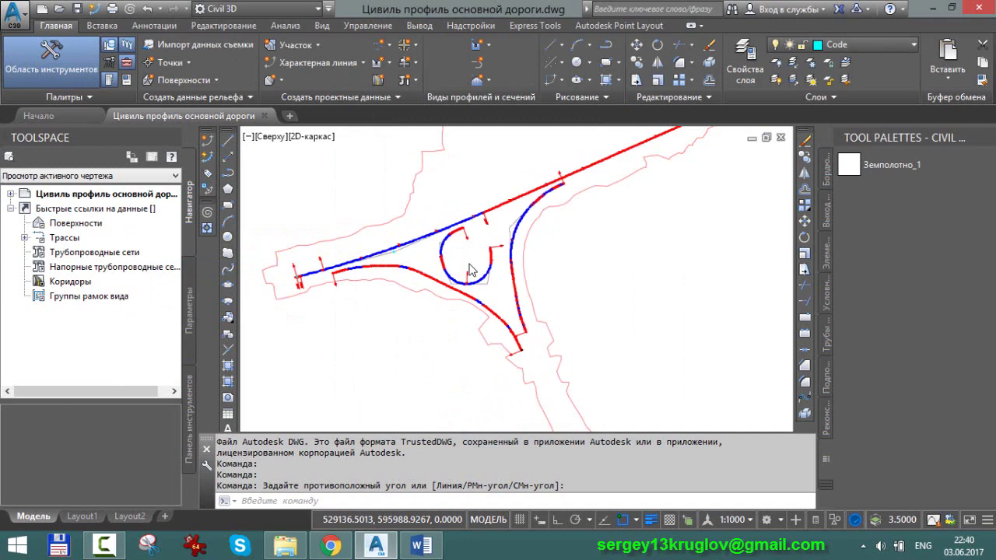
Create a new data shortcuts project folder named ссылки.
right_click(134, 208)
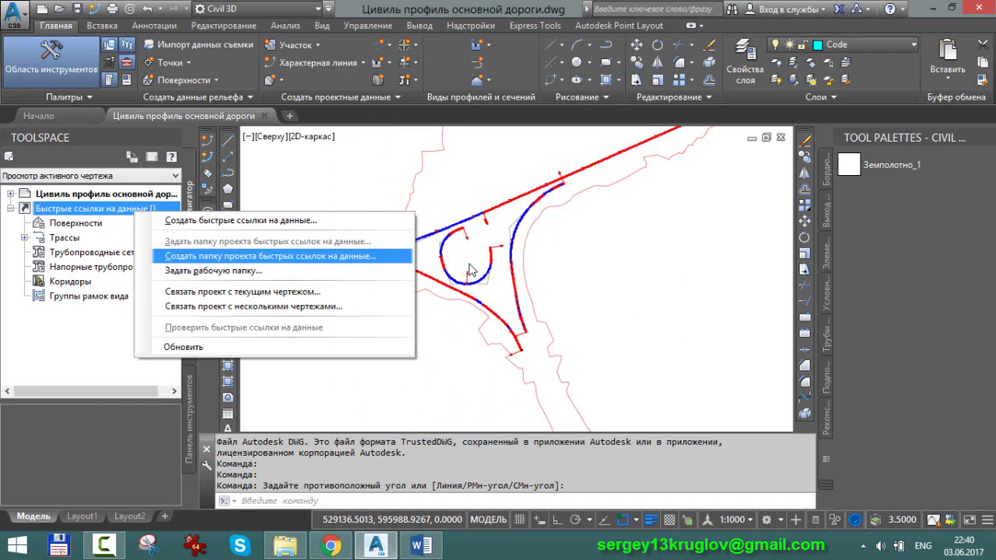
key(Return)
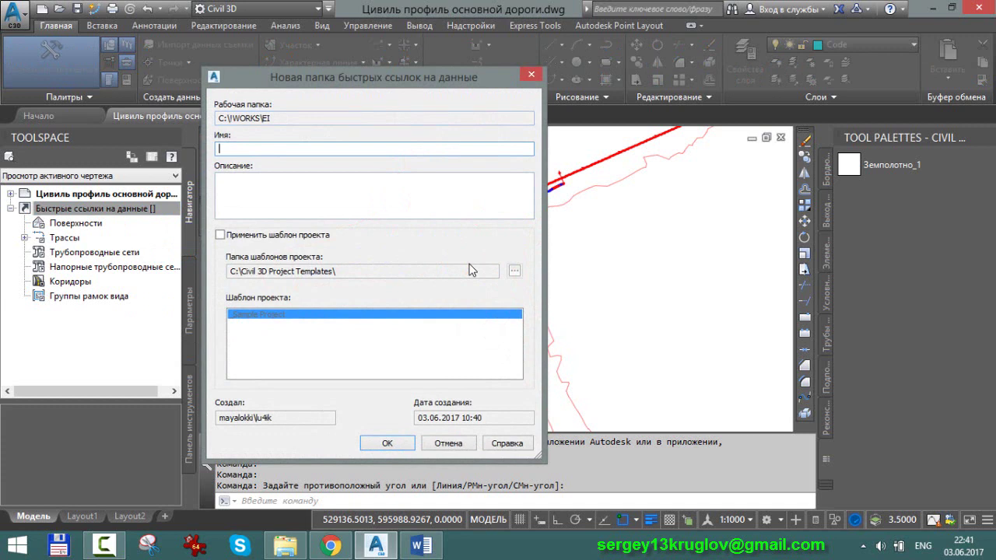
text(ccs)
key(BackSpace)
key(BackSpace)
key(BackSpace)
key(alt+shift)
text(ссылки)
key(Return)
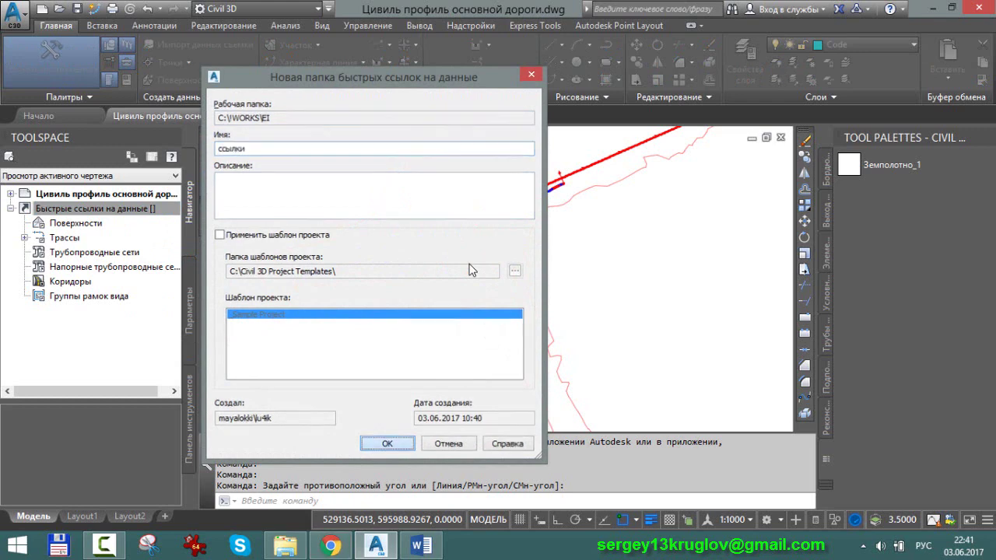
key(alt+Tab)
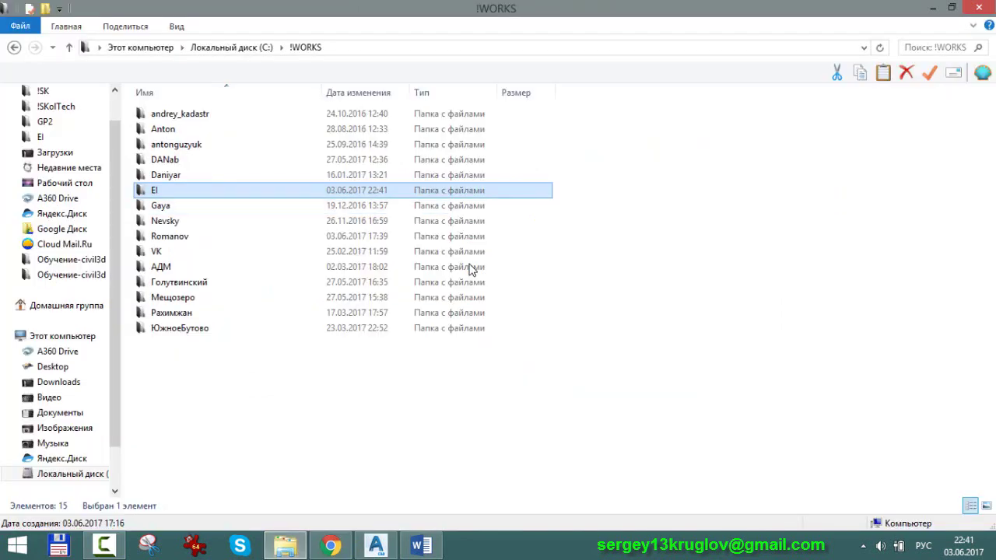
Open El\ссылки\_Shortcuts in File Explorer.
key(Return)
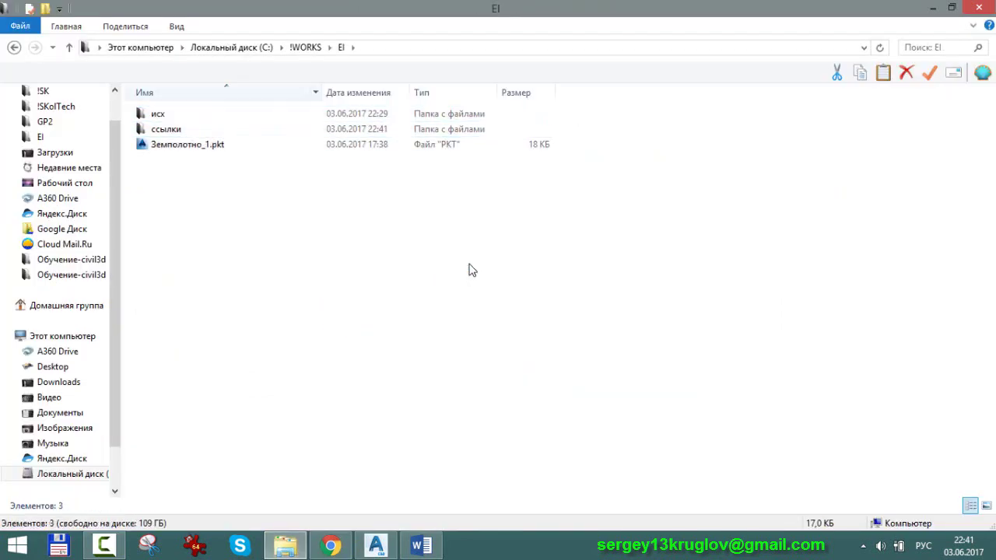
key(Down)
key(Return)
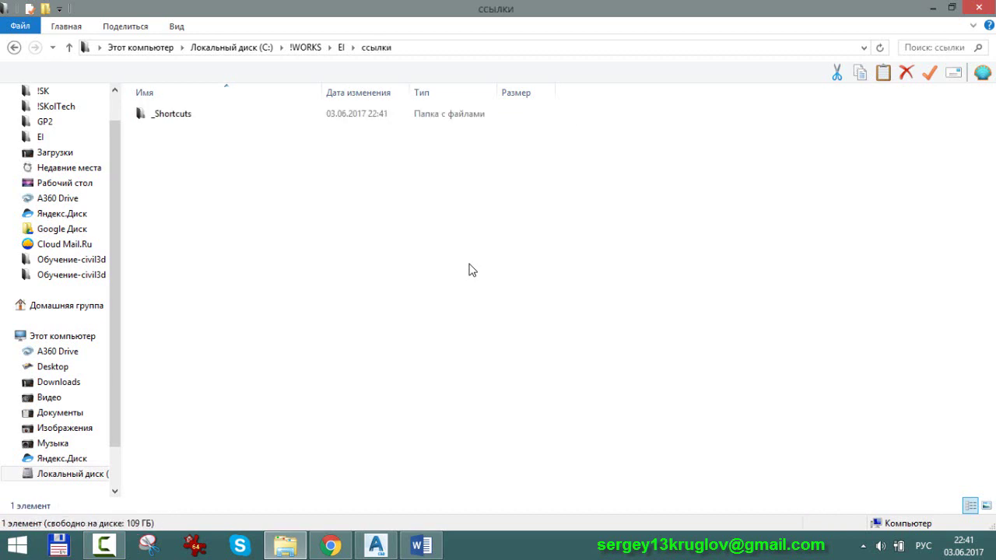
key(Return)
Check that the Alignments shortcut folder is empty, then return to Civil 3D.
key(Down)
key(Down)
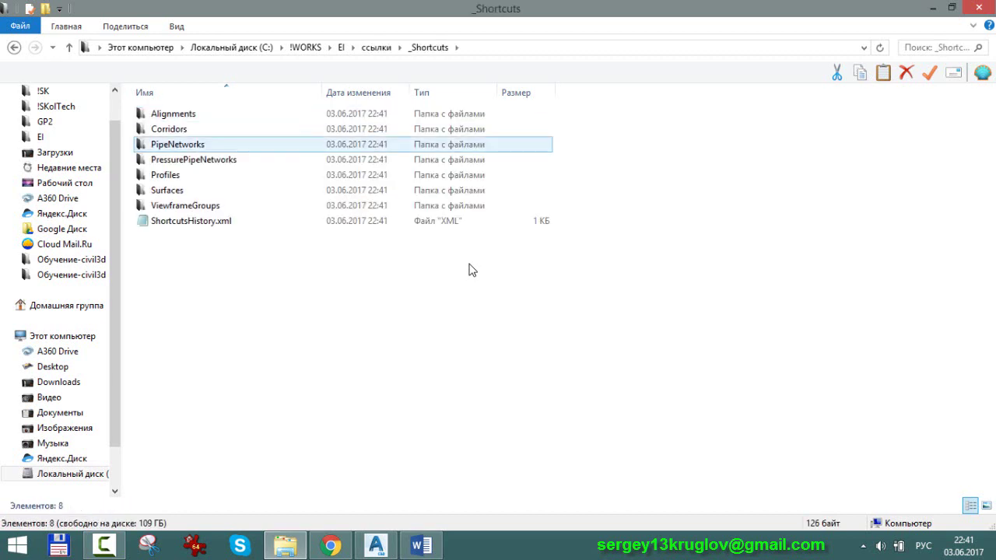
key(Up)
key(Up)
key(Down)
key(Up)
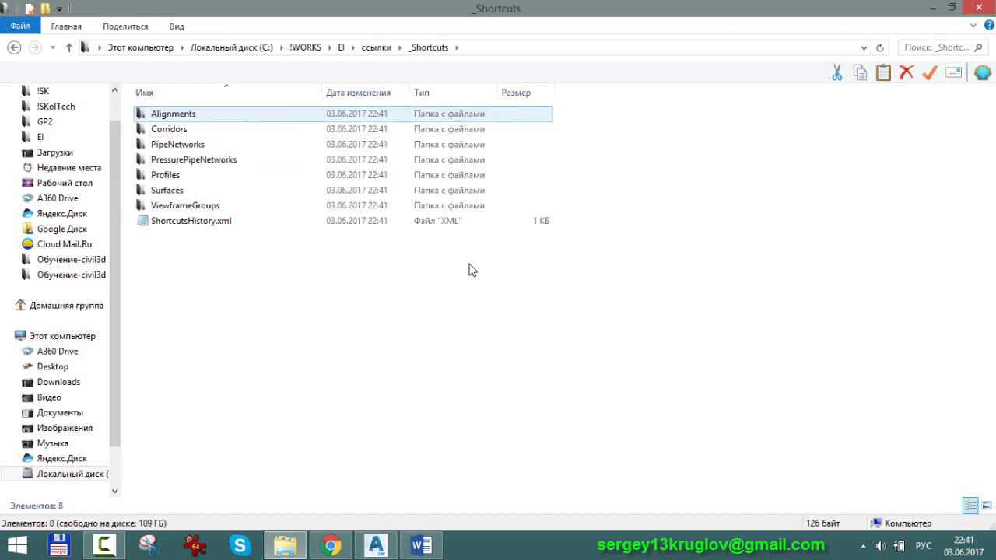
key(Down)
key(Down)
key(Up)
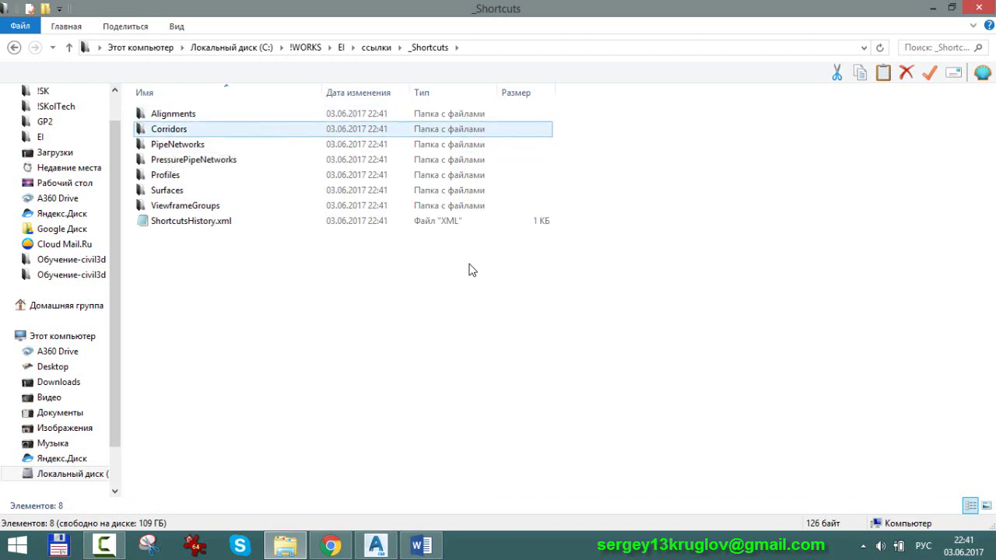
key(Up)
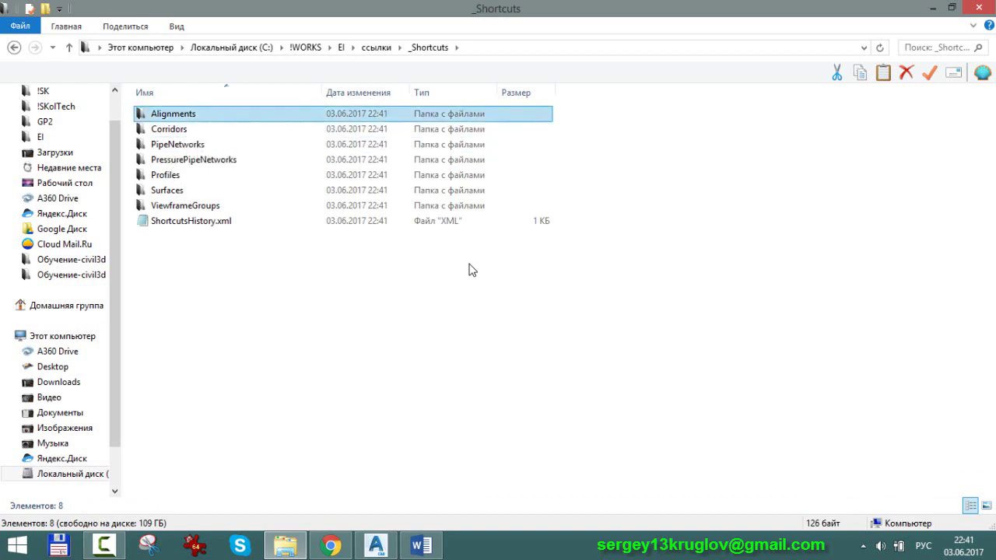
key(Return)
key(BackSpace)
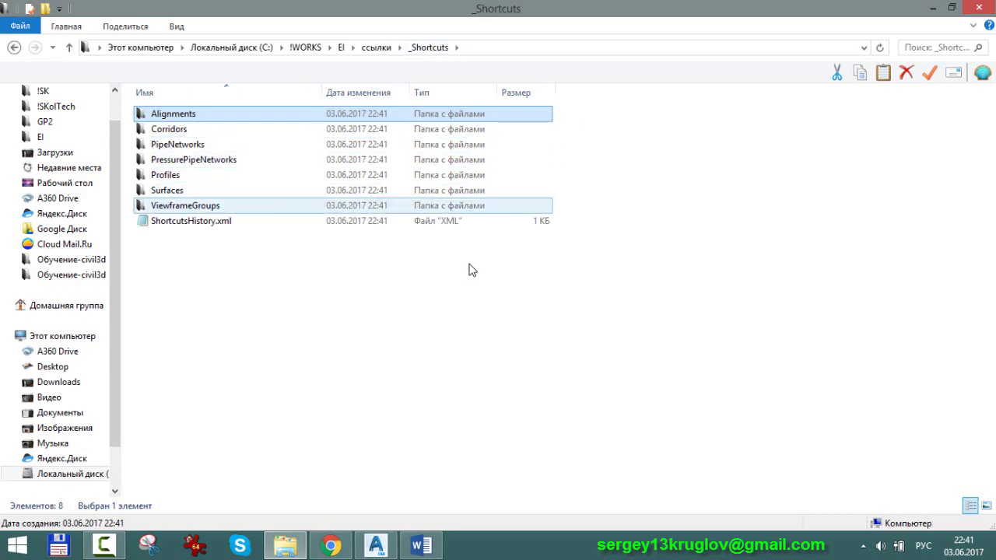
key(alt+Tab)
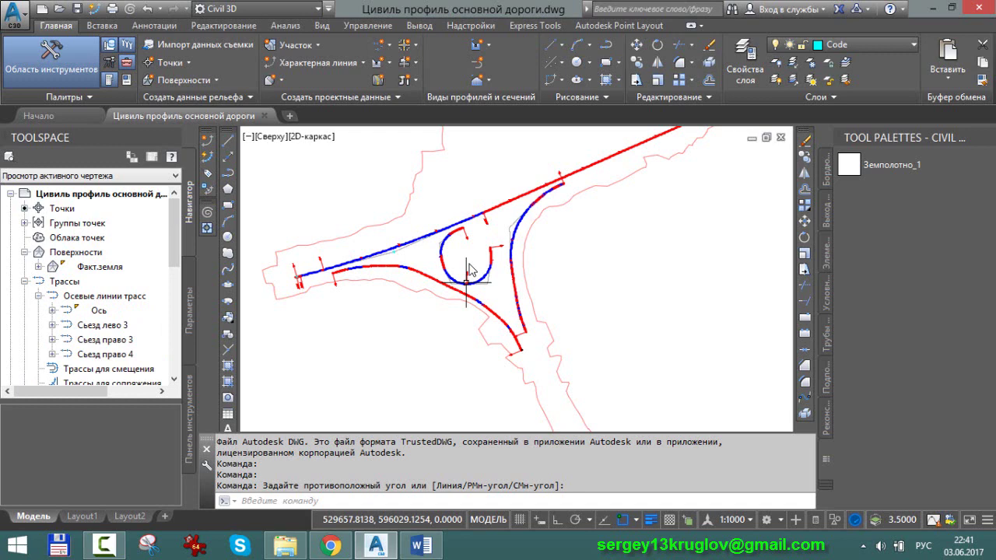
Zoom out and bring up the context menu of the Data Shortcuts node.
scroll(465, 282, down, 2)
scroll(391, 337, down, 2)
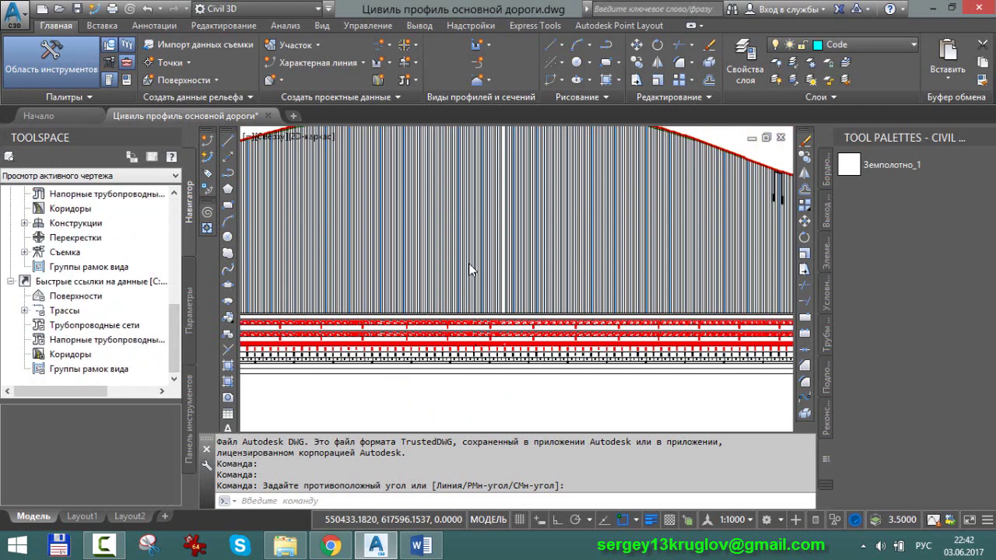
right_click(69, 281)
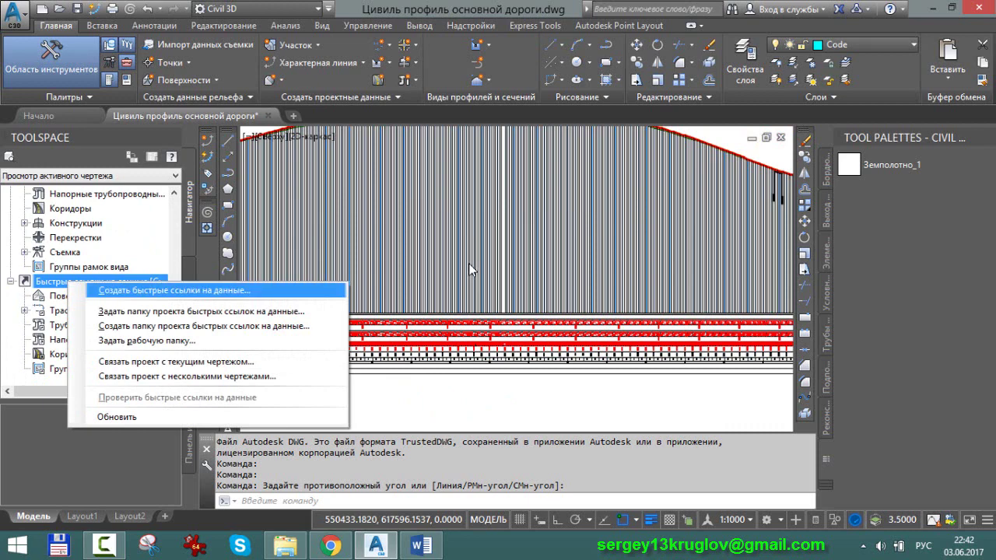
Create data shortcuts for the Факт.земля surface and the Ось alignment with its profiles.
key(Return)
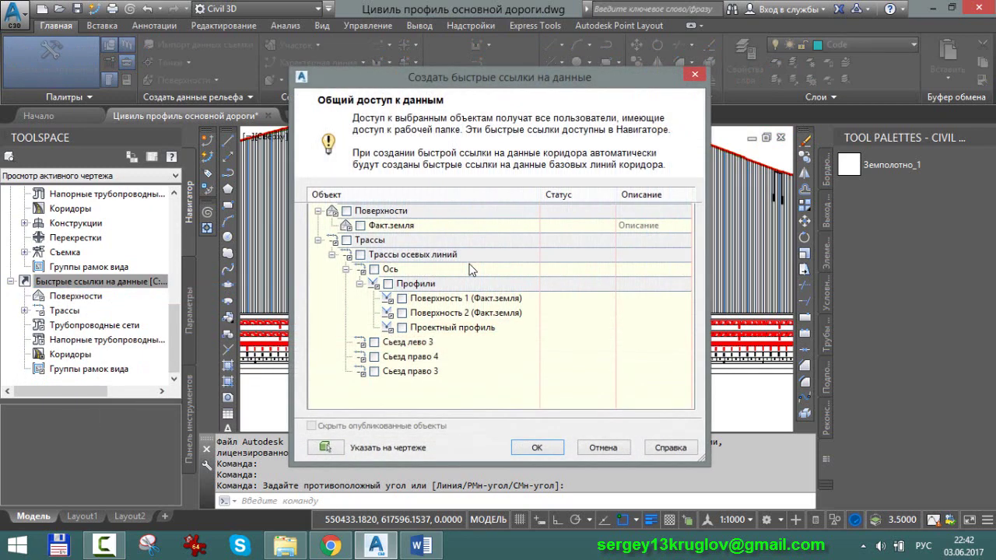
click(360, 225)
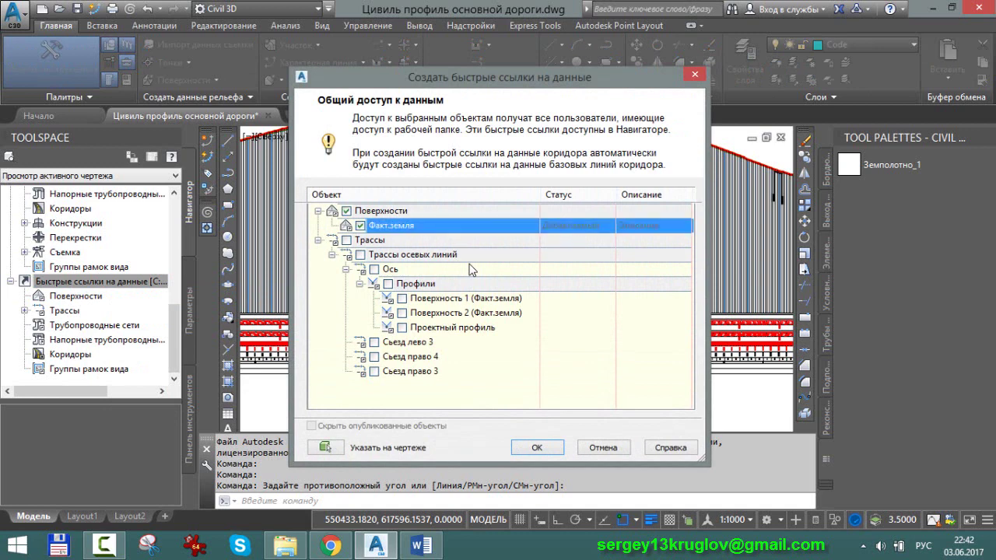
click(470, 269)
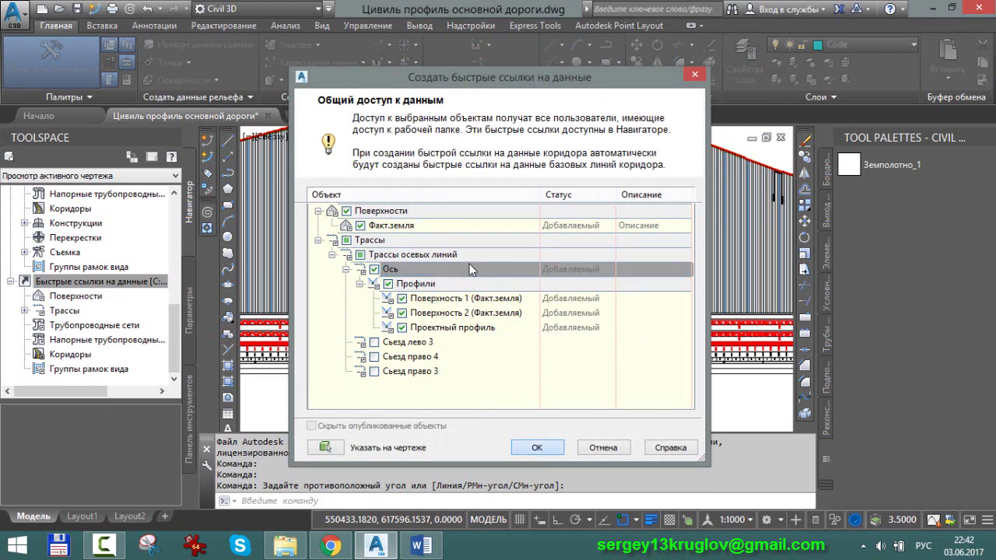
key(Return)
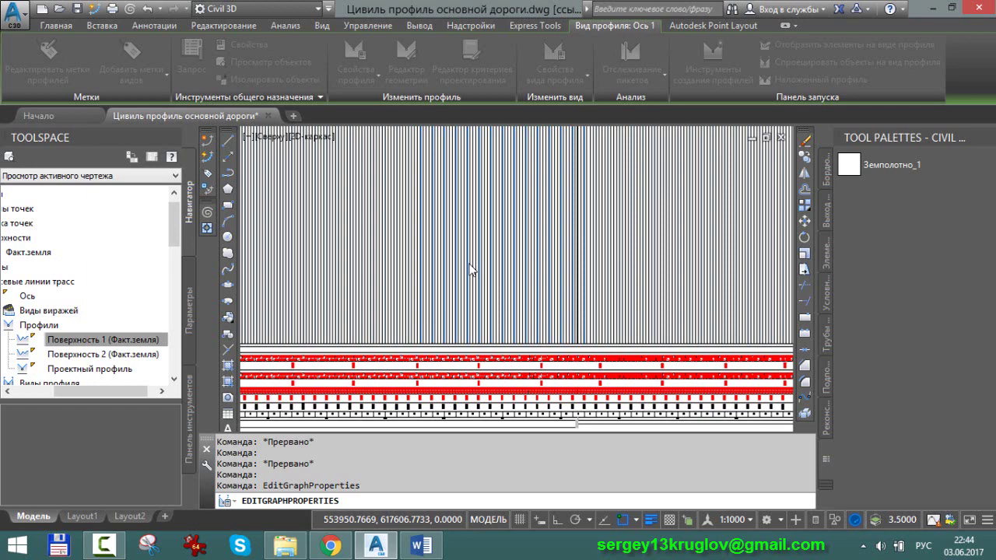
Cancel the graph properties command, review the profile bands, and close the road drawing.
key(Escape)
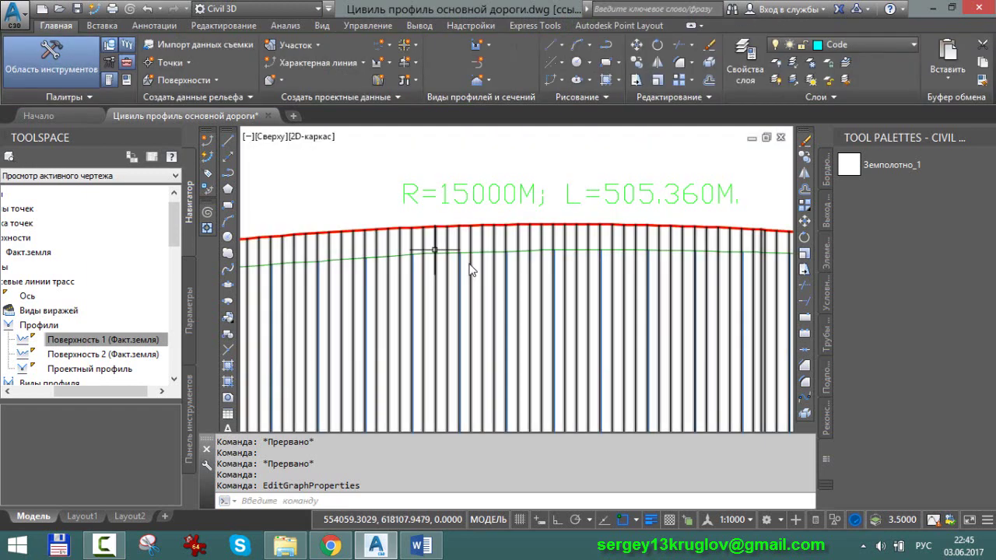
scroll(470, 269, down, 1)
scroll(470, 269, down, 2)
scroll(470, 269, down, 1)
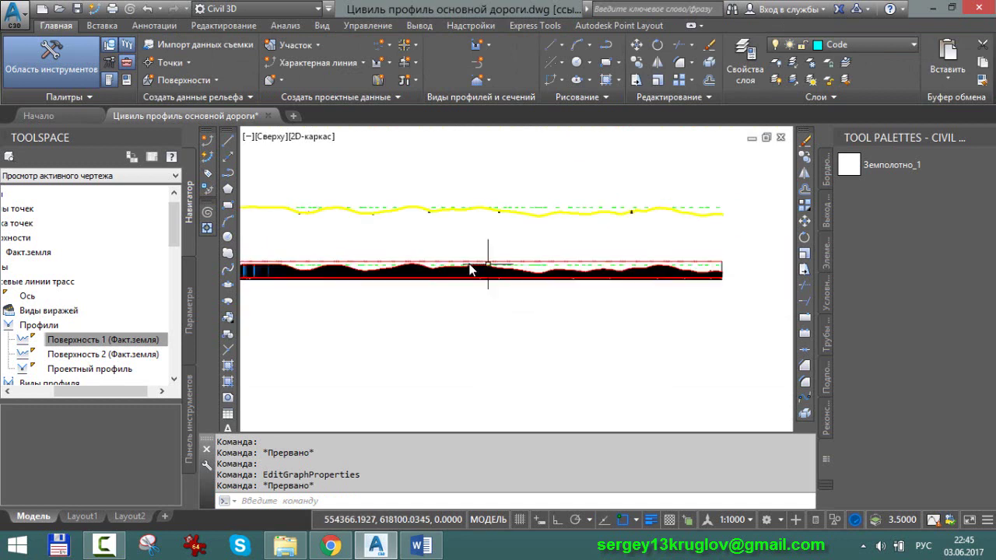
scroll(470, 269, down, 1)
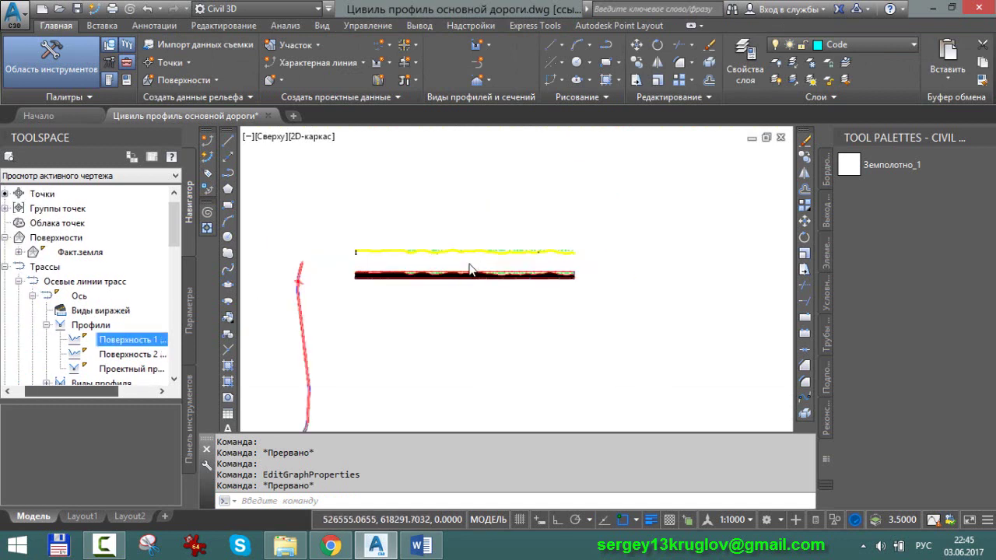
scroll(303, 348, up, 2)
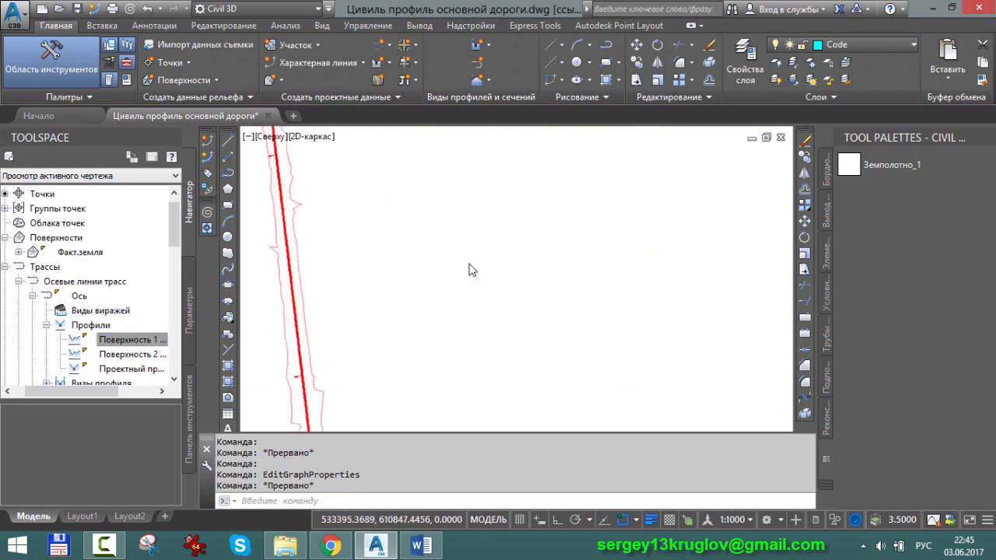
scroll(304, 347, up, 1)
scroll(318, 355, up, 1)
scroll(362, 341, up, 1)
scroll(362, 340, down, 1)
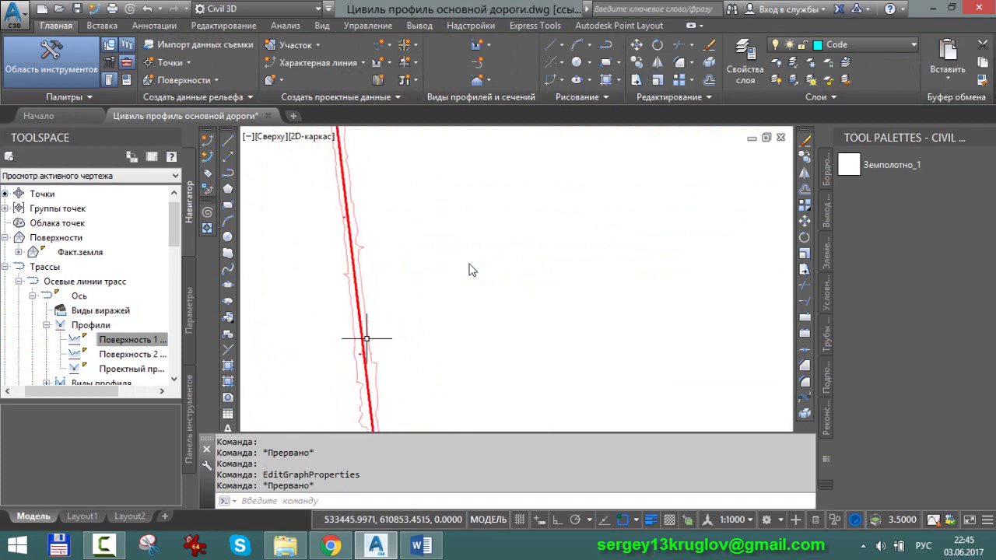
scroll(364, 339, down, 1)
scroll(365, 339, down, 1)
scroll(367, 343, down, 1)
middle_drag(369, 346, 344, 250)
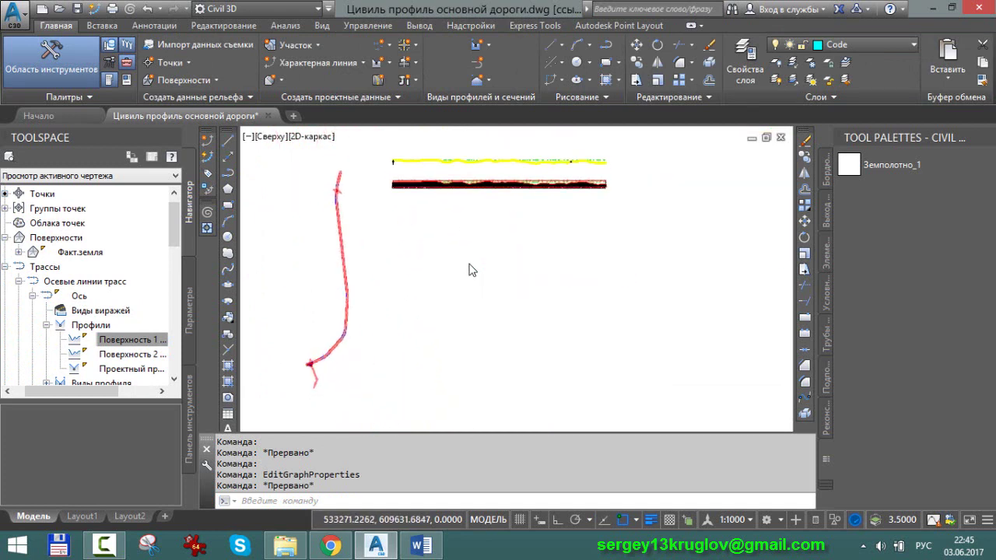
key(Escape)
key(Escape)
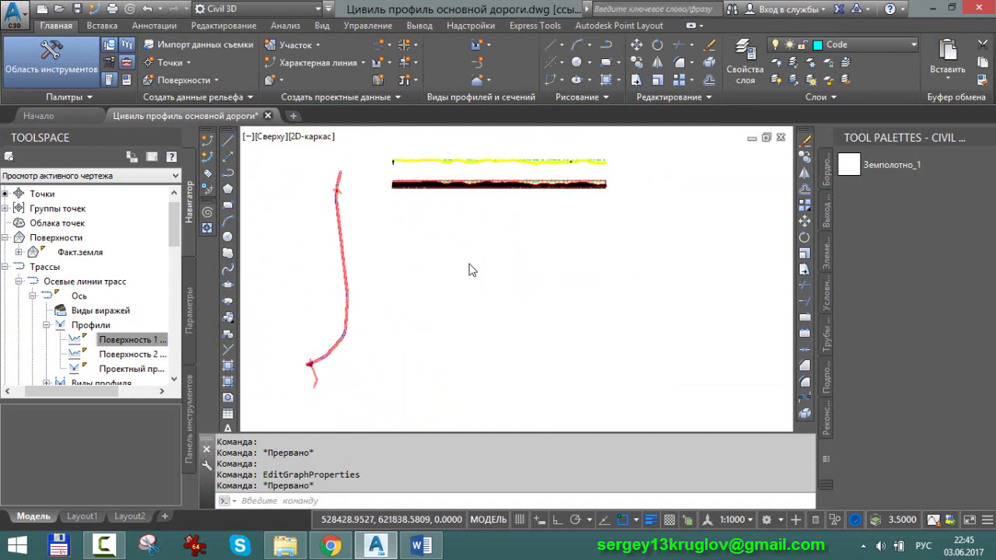
key(ctrl+F4)
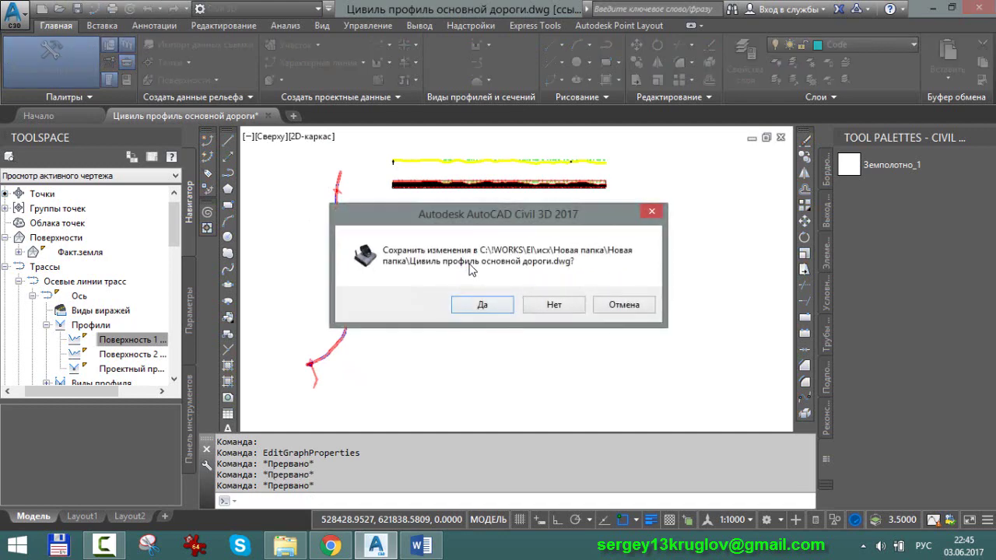
Save the road drawing and start a new one from _AutoCAD Civil 3D (Metric)_RUS.dwt.
key(Return)
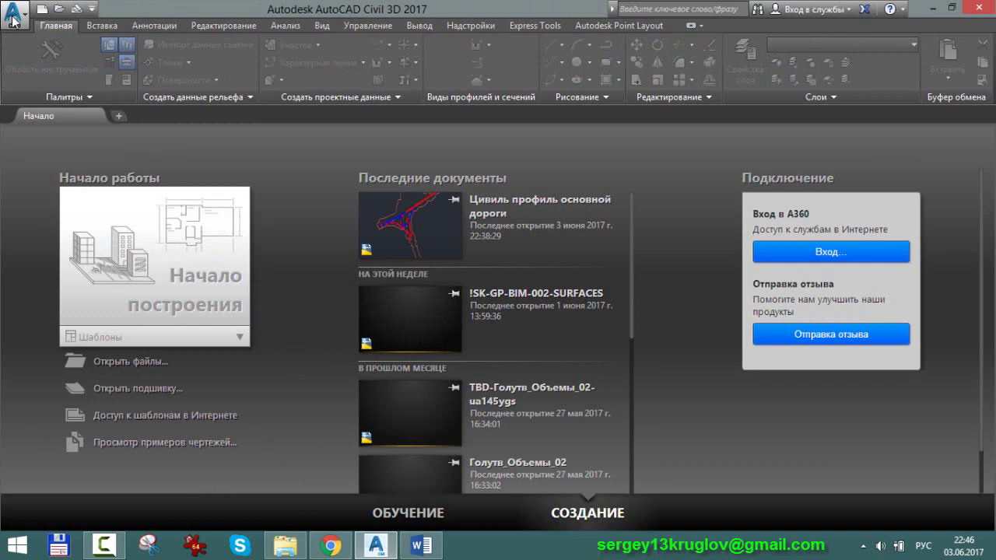
click(14, 20)
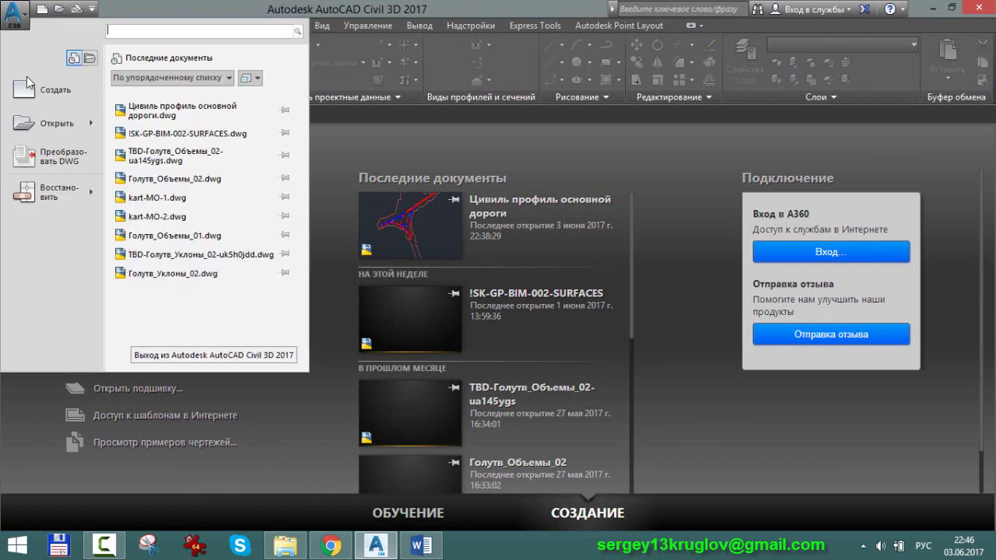
click(54, 103)
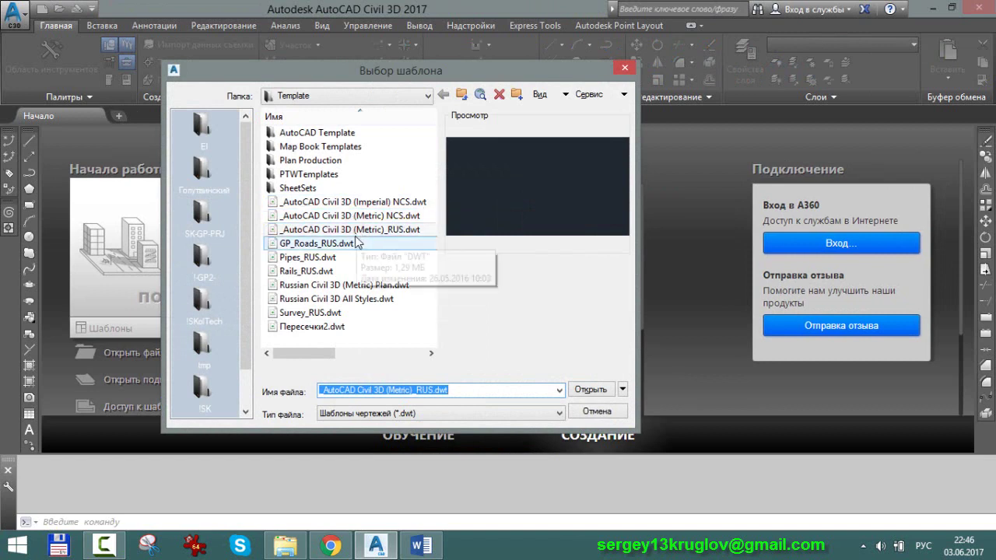
click(341, 229)
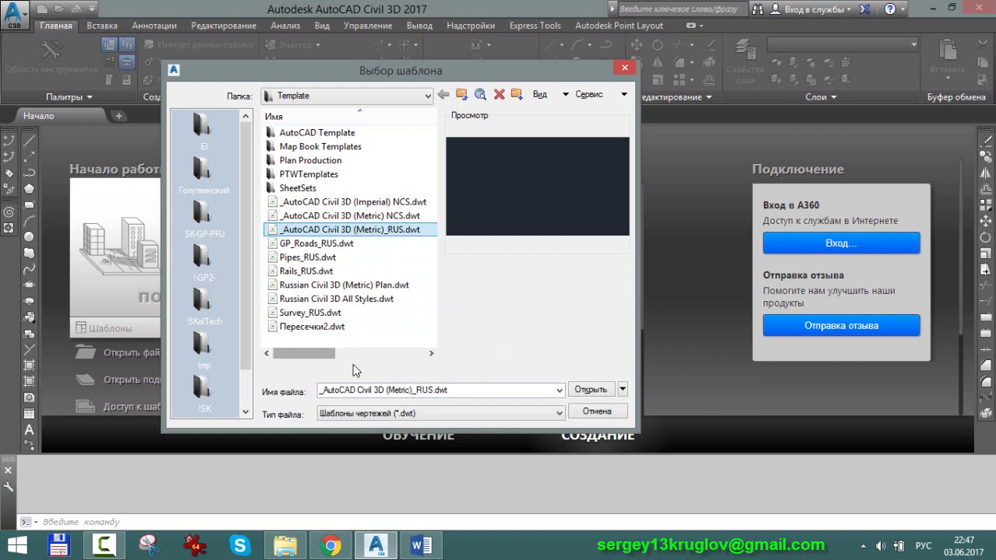
Create the new drawing Чертеж2.dwg from the chosen template.
click(591, 391)
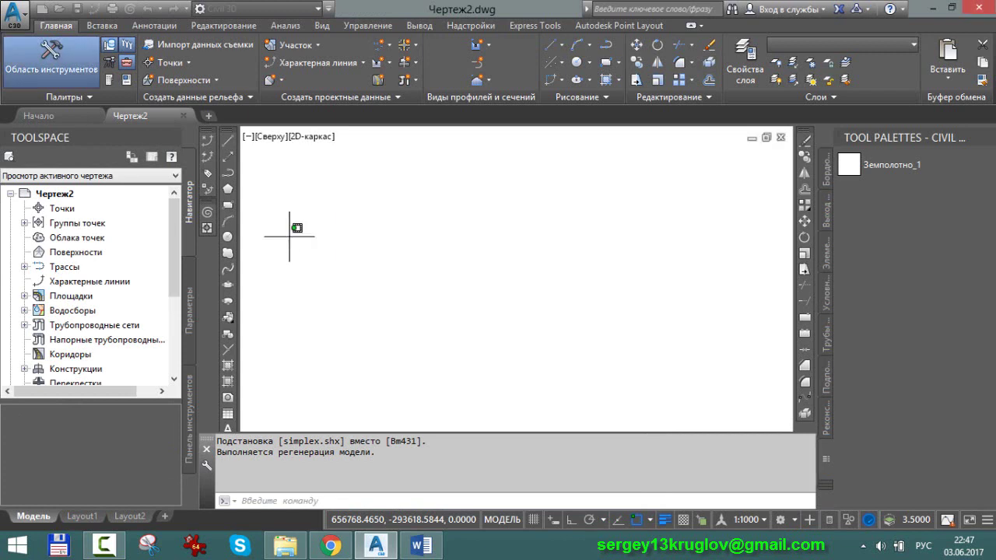
click(289, 236)
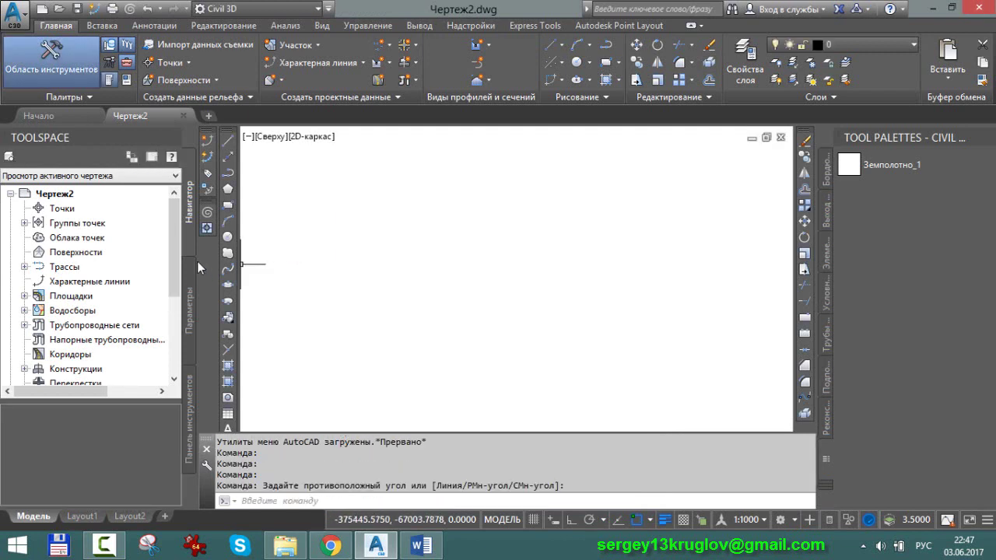
scroll(176, 260, down, 4)
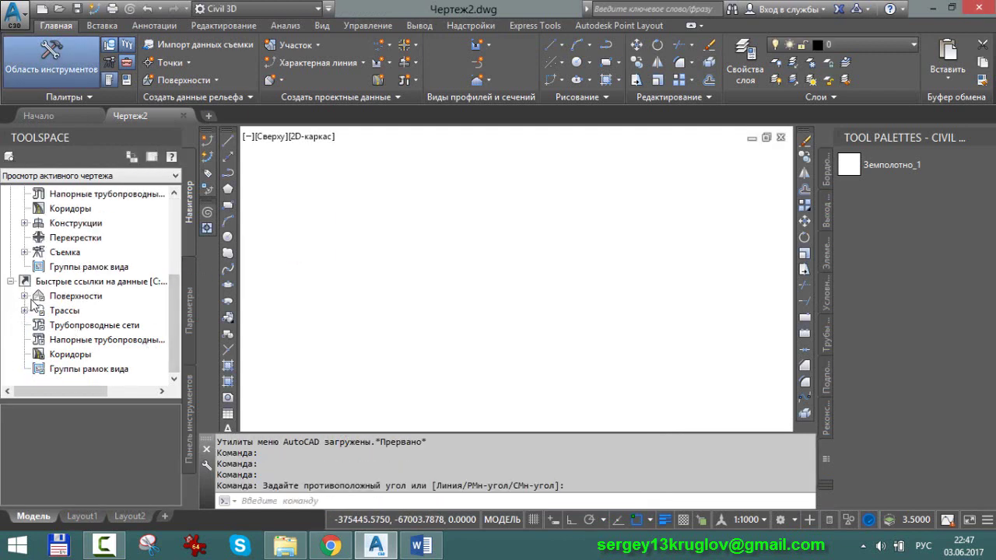
Expand Data Shortcuts > Surfaces and bring up the actions for the Факт.земля surface.
click(24, 296)
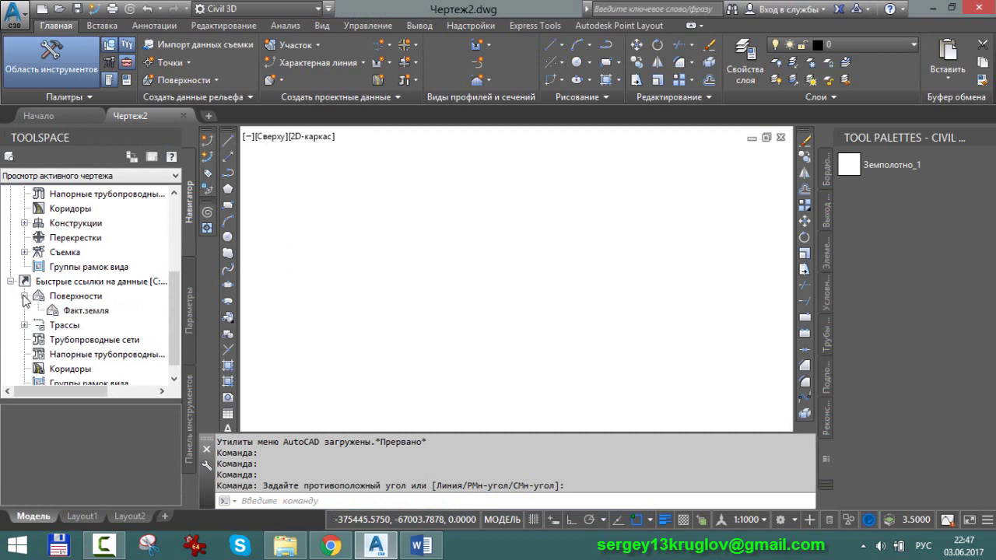
right_click(91, 310)
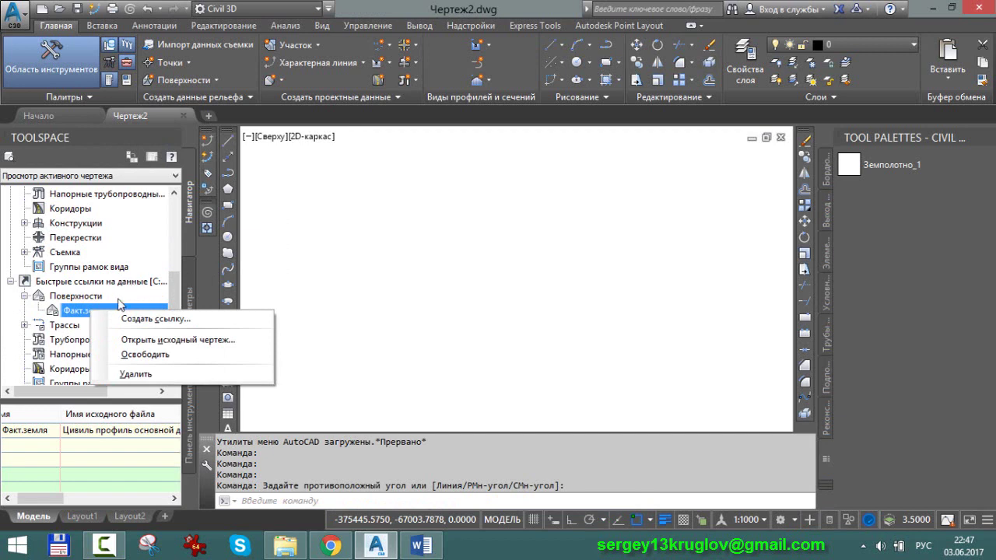
drag(35, 394, 108, 398)
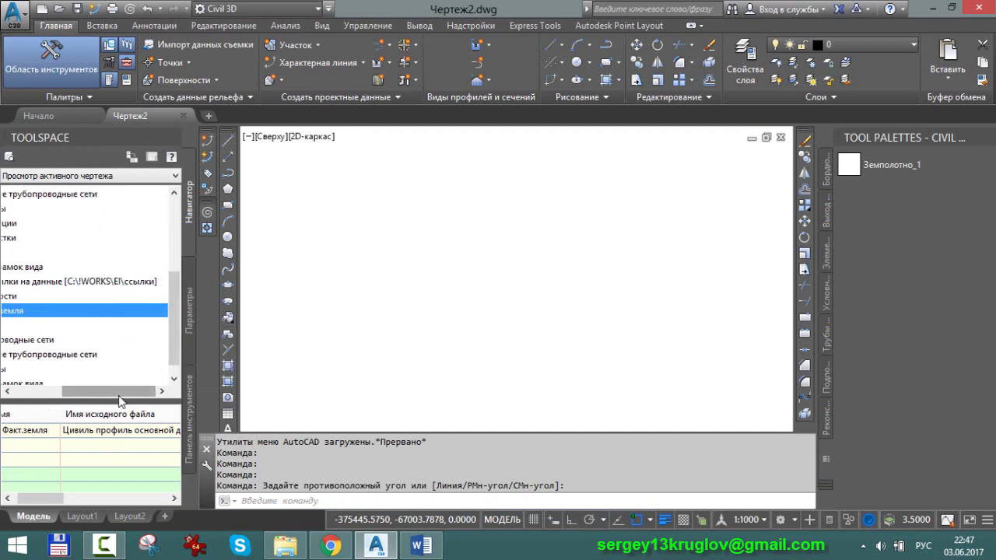
drag(122, 392, 83, 402)
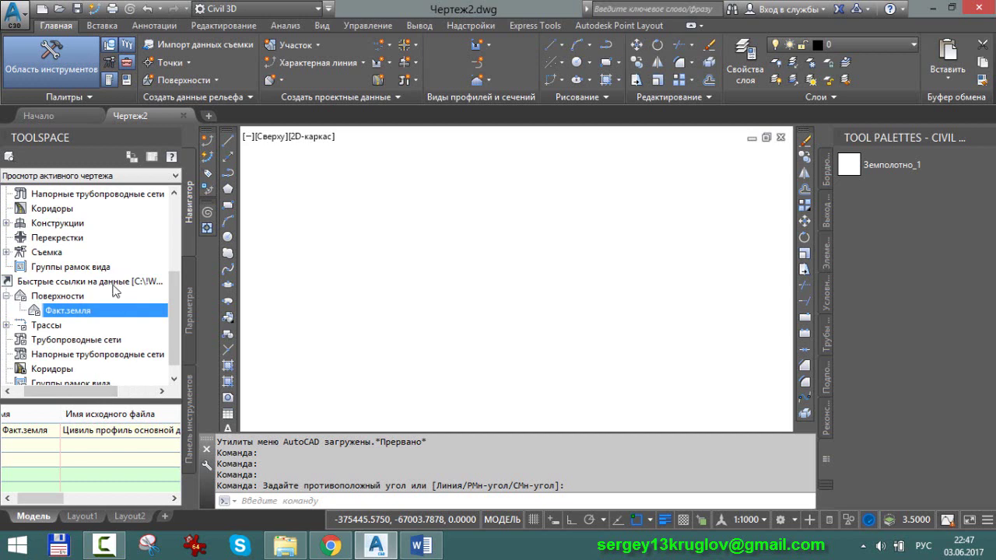
right_click(119, 287)
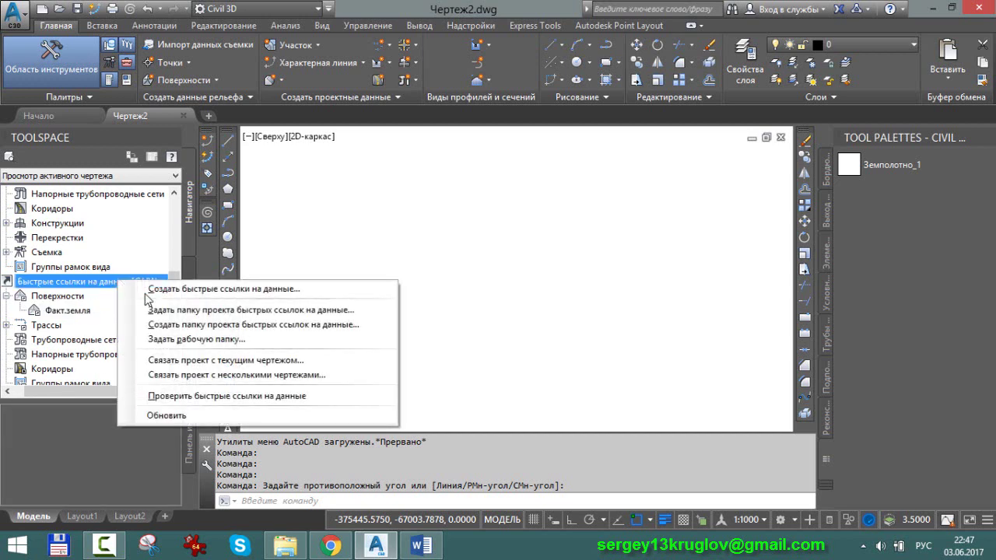
click(99, 391)
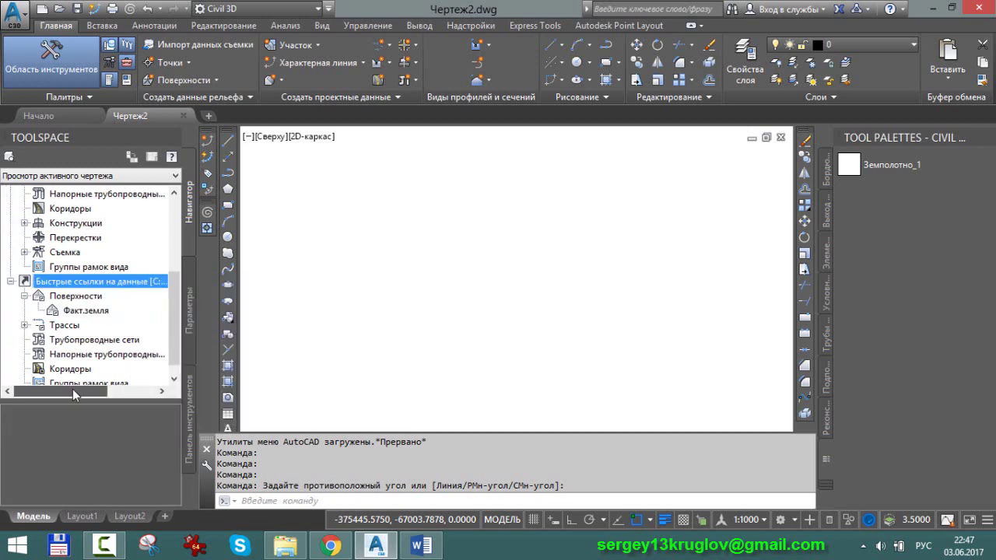
right_click(93, 319)
Create a reference to the Факт.земля surface and set ссылки as the data shortcuts project.
click(179, 318)
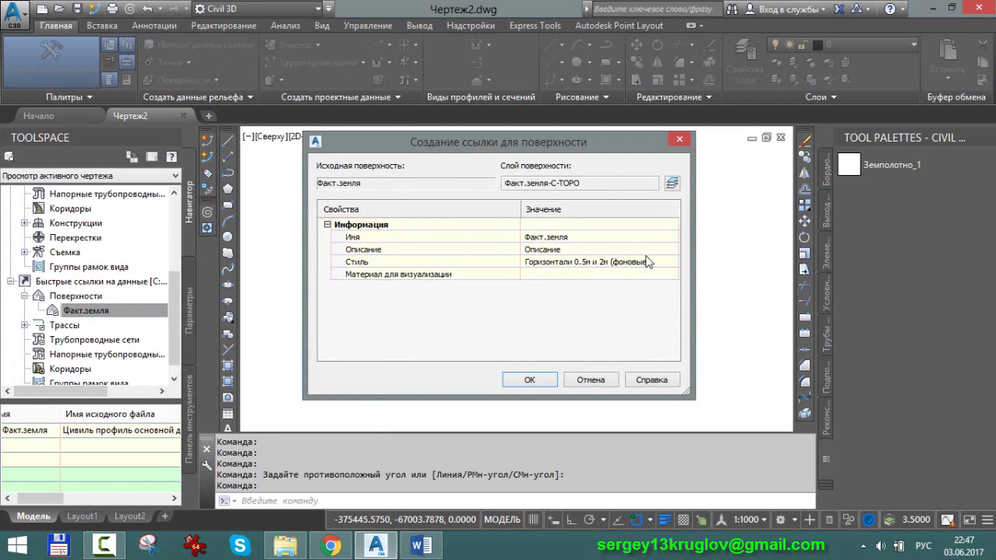
click(535, 378)
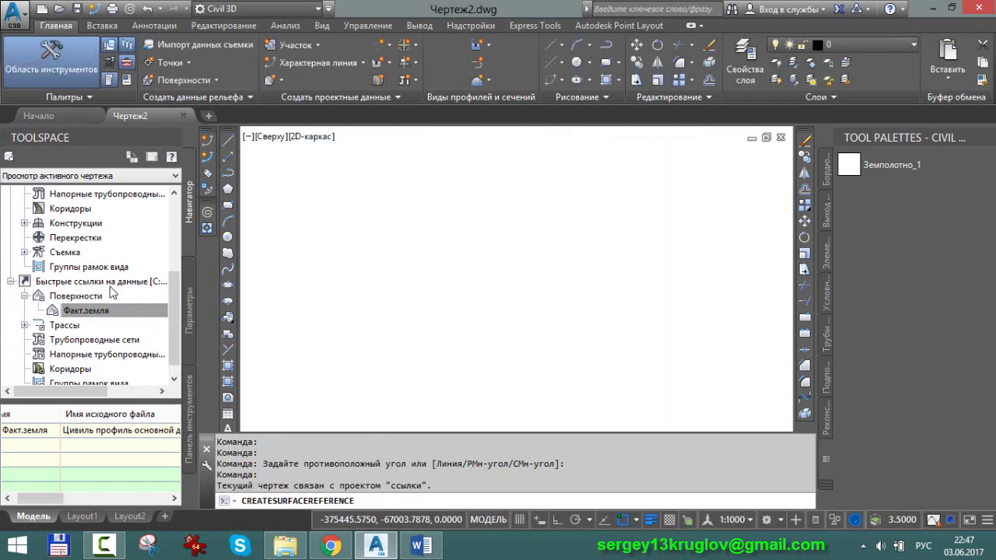
right_click(111, 285)
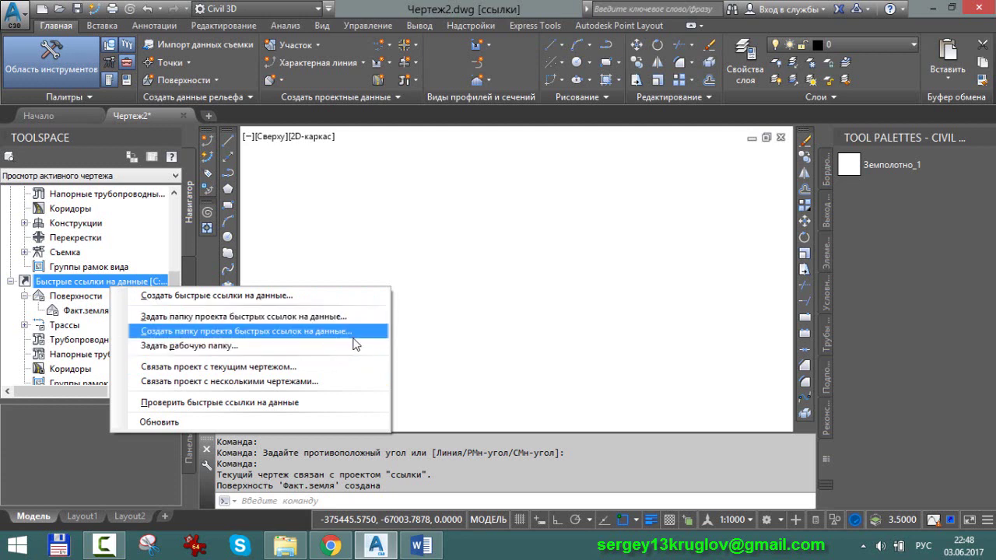
click(278, 321)
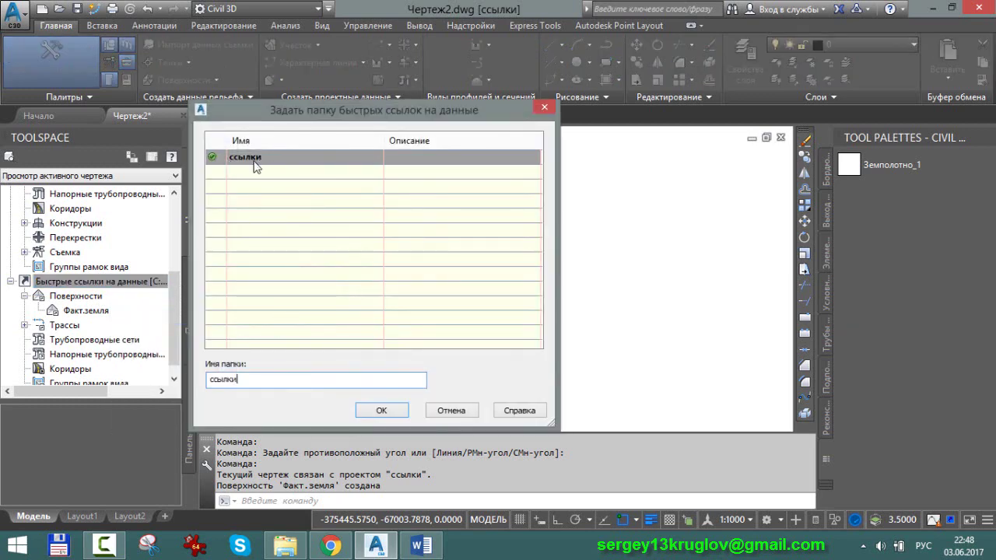
click(382, 412)
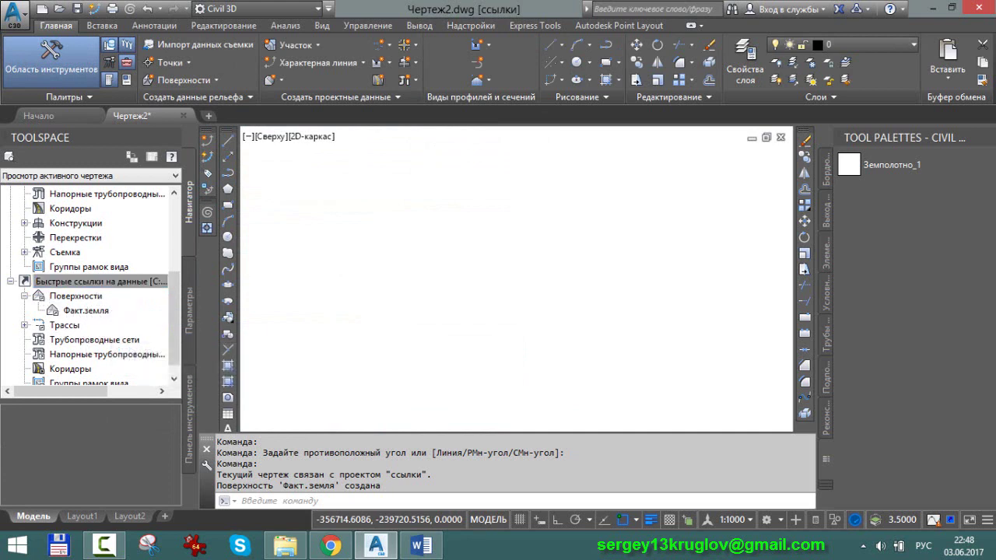
Zoom to extents and zoom around to inspect the referenced Факт.земля surface.
middle_click(417, 289)
middle_click(417, 288)
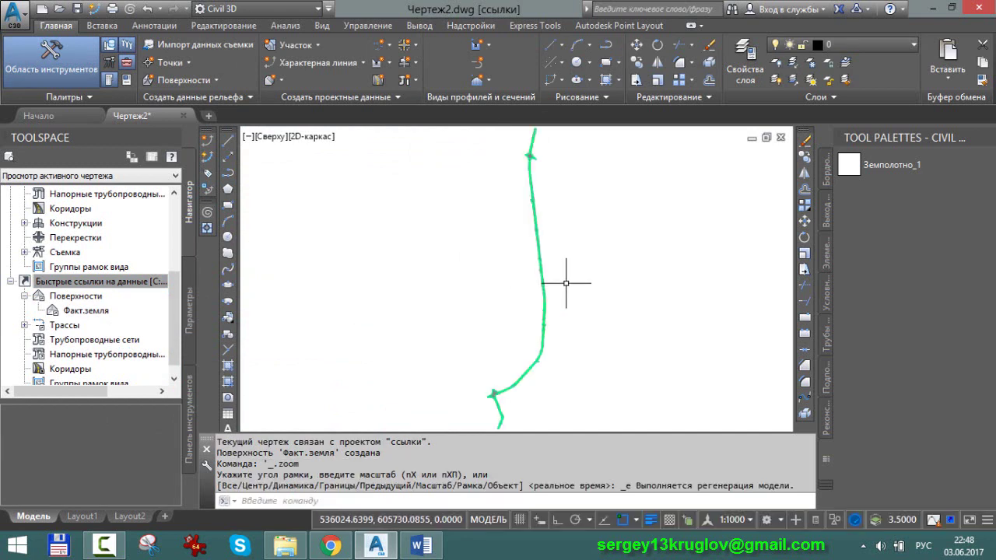
scroll(537, 273, up, 2)
scroll(483, 256, up, 2)
scroll(447, 218, up, 3)
scroll(486, 186, up, 1)
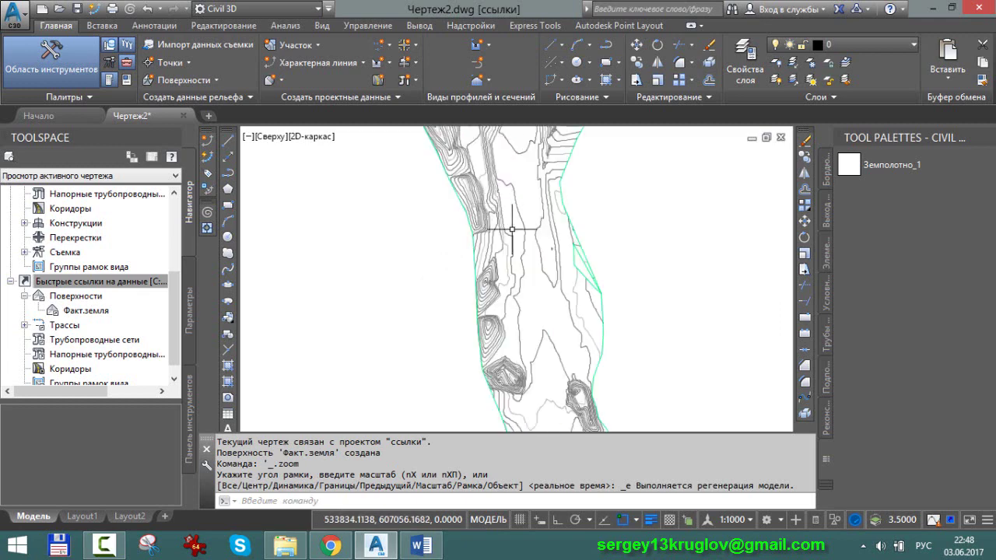
scroll(529, 296, down, 3)
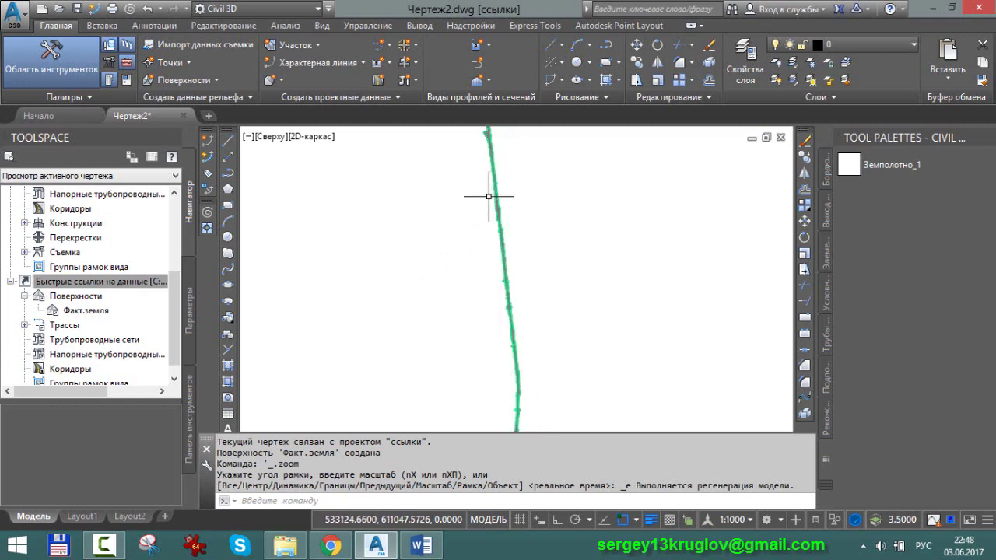
scroll(483, 257, up, 1)
scroll(545, 155, up, 1)
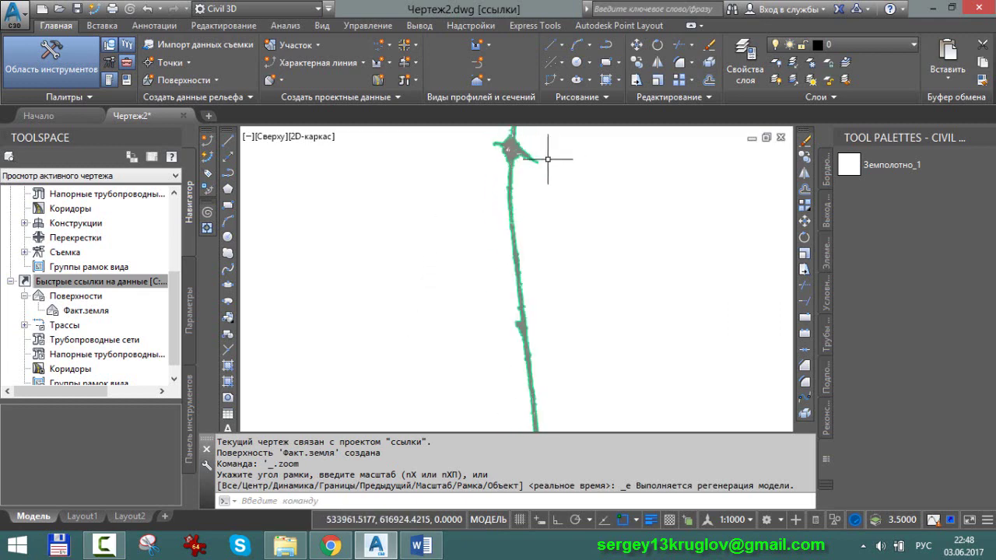
scroll(529, 172, up, 2)
scroll(514, 202, up, 2)
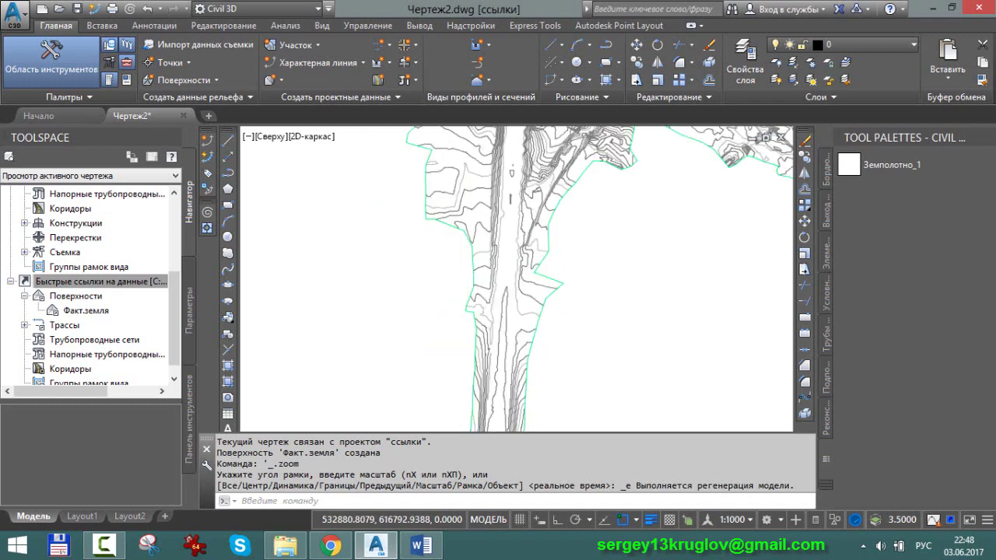
scroll(467, 257, down, 3)
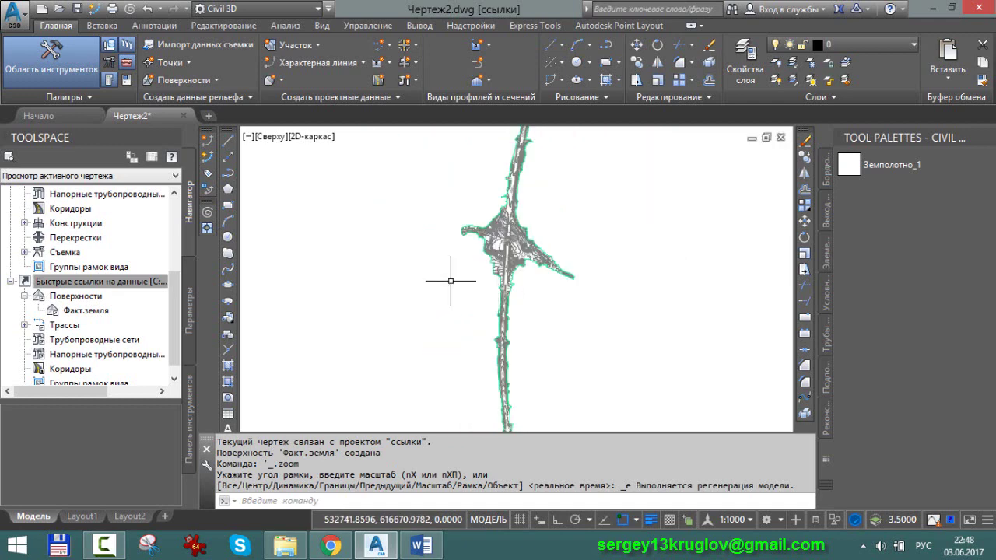
Expand the shortcut Centerline Alignments and bring up the actions for the Ось alignment.
click(24, 325)
click(38, 310)
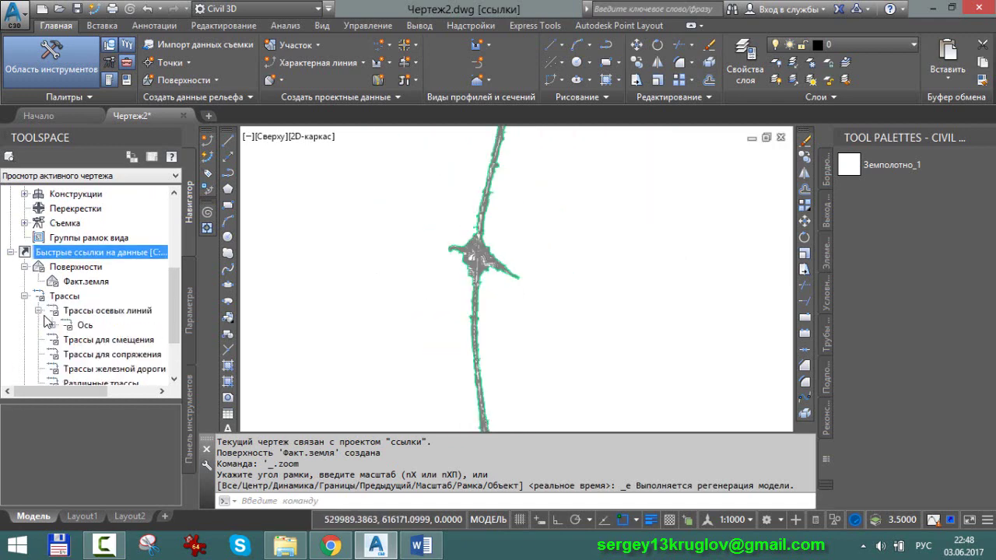
click(84, 325)
right_click(88, 331)
Reference the Ось alignment, then expand its profiles and select Проектный профиль.
click(99, 339)
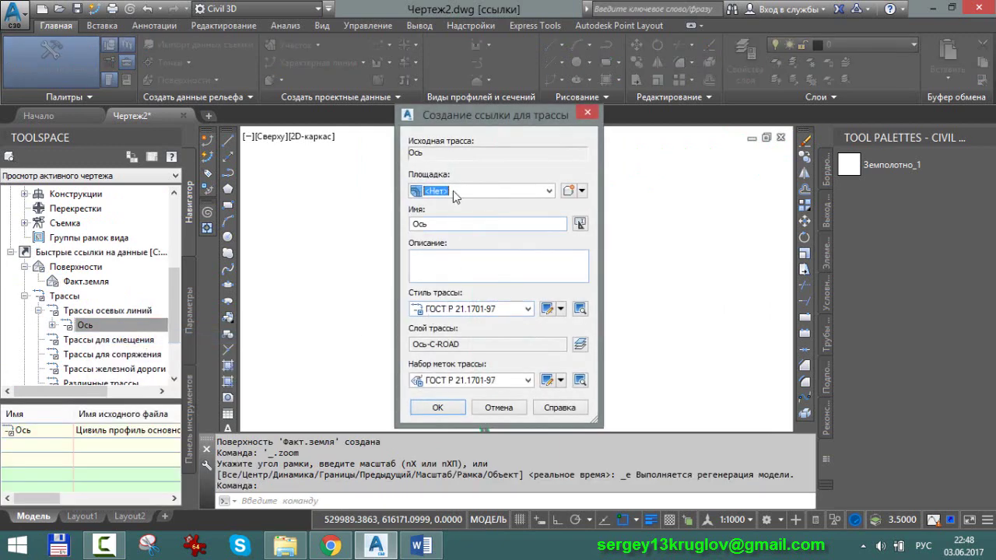
click(438, 408)
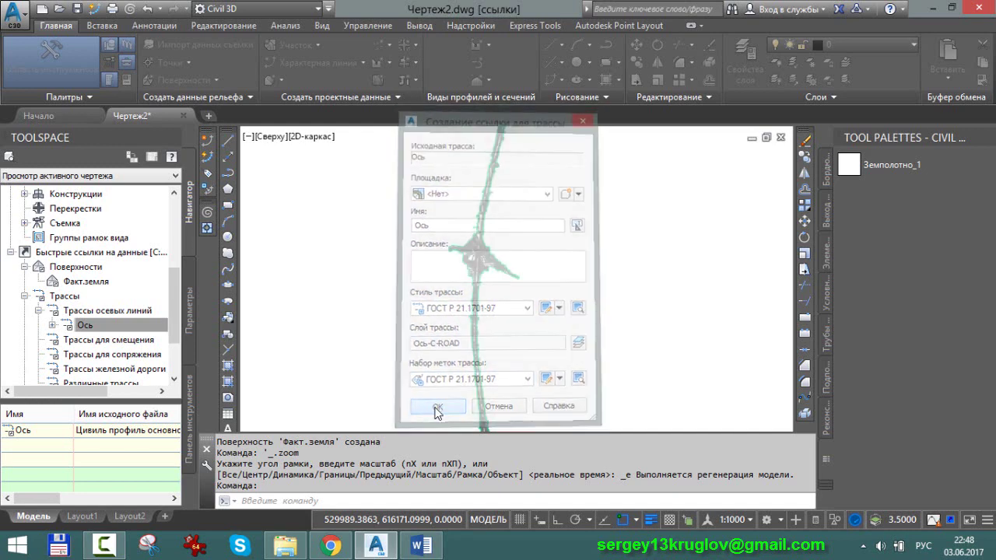
click(53, 326)
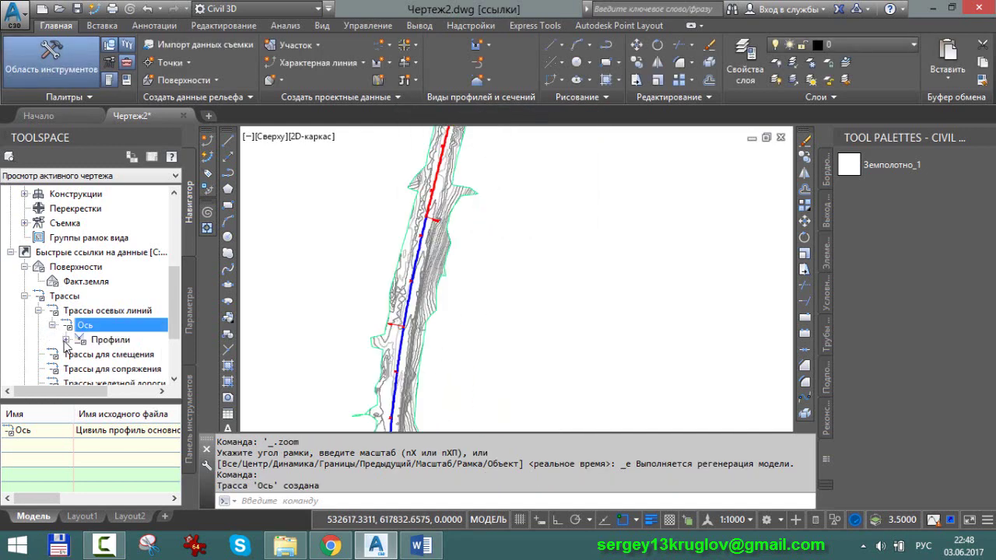
click(65, 341)
drag(72, 392, 117, 392)
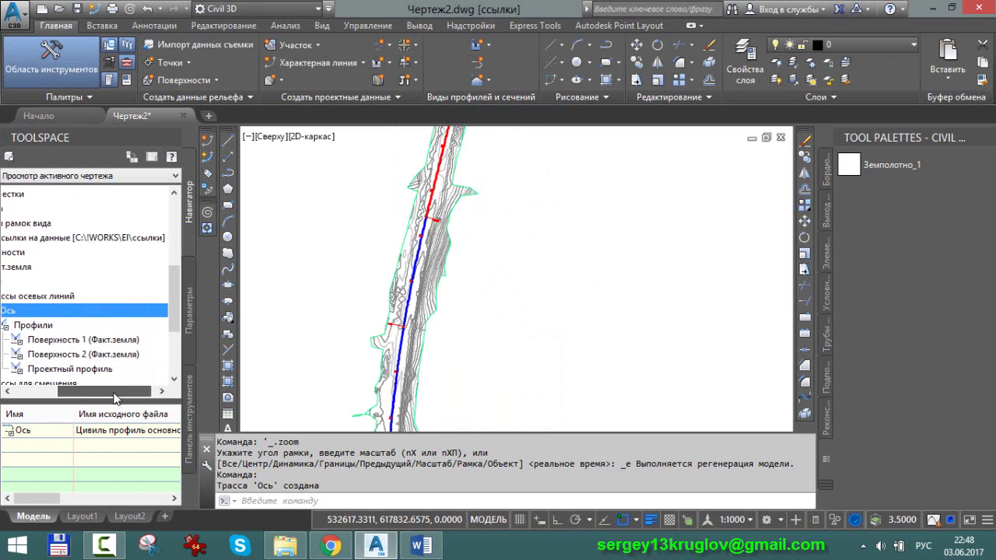
click(75, 368)
Reference Проектный профиль using the Проектный - разные цвета style and ГОСТ Р 21.1701-97 label set.
right_click(76, 369)
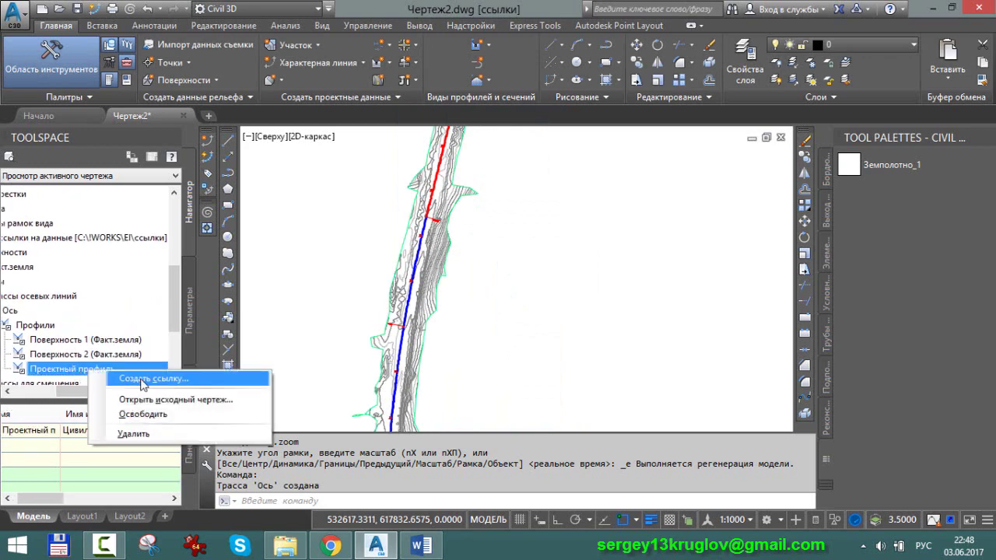
click(155, 378)
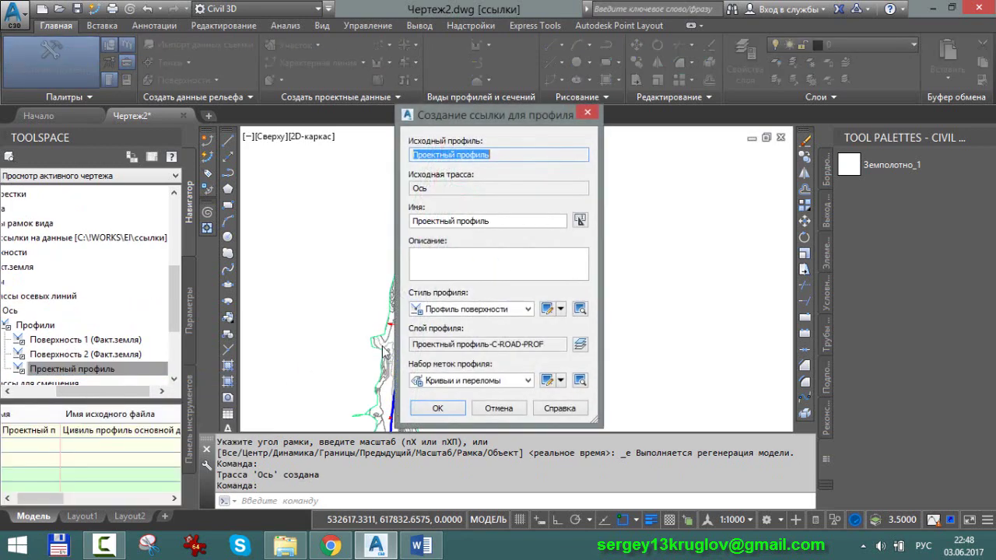
click(475, 309)
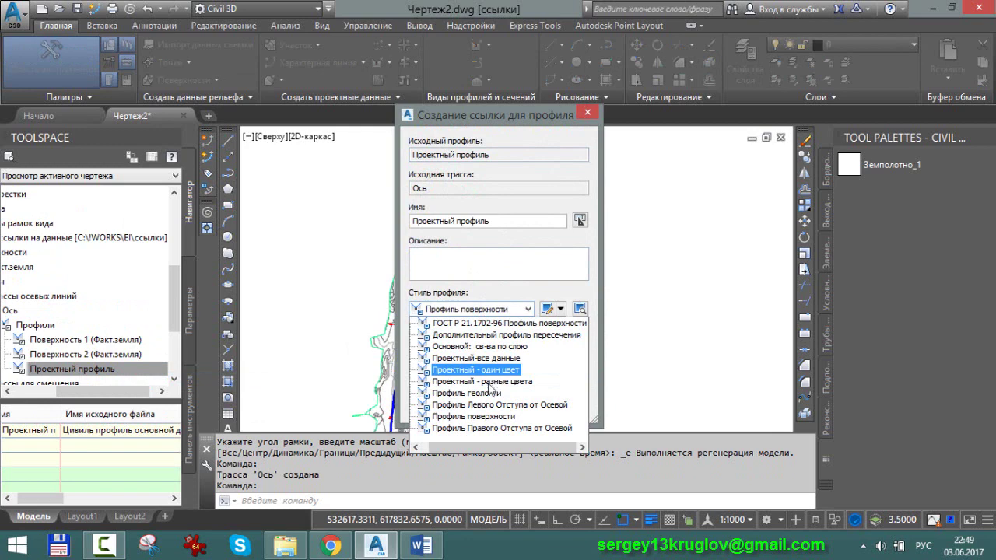
click(489, 382)
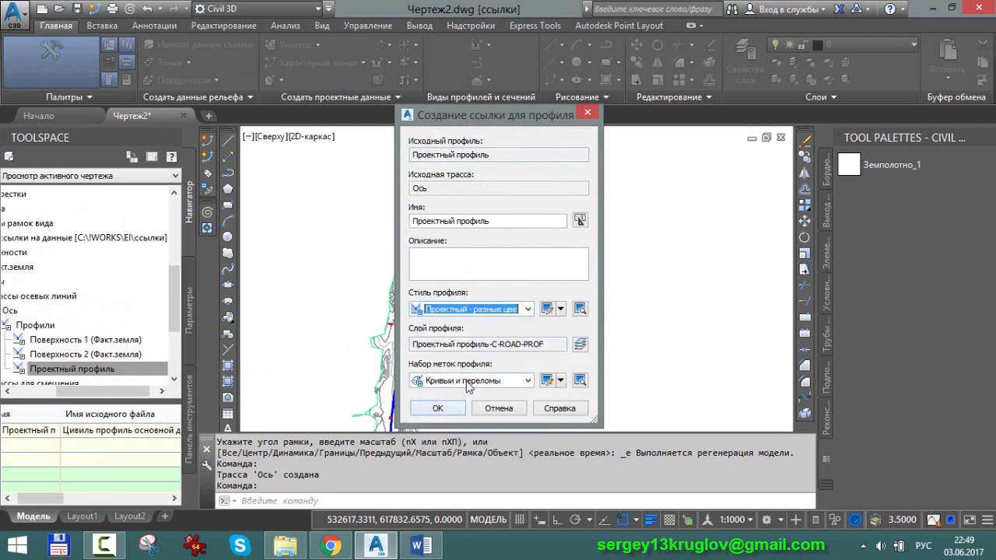
click(469, 381)
click(472, 415)
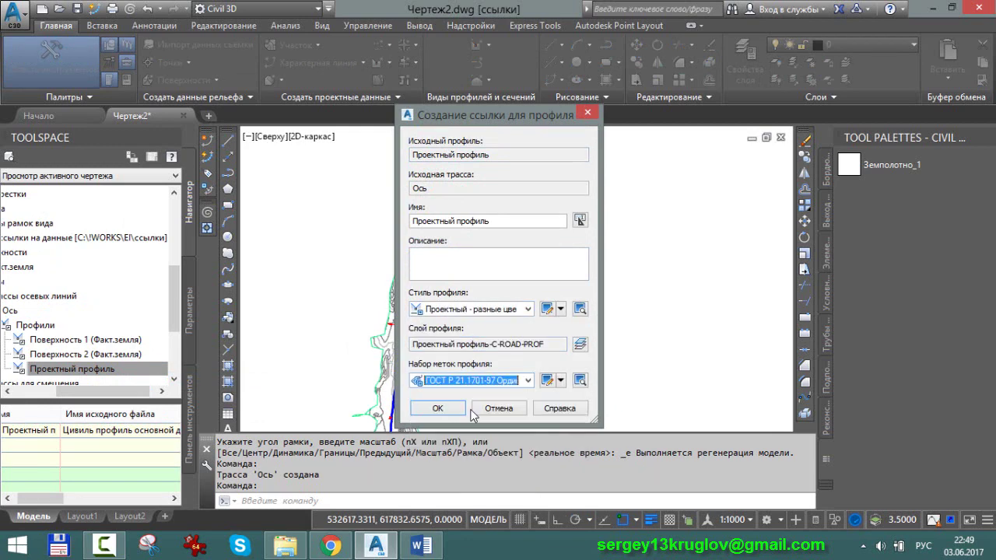
click(438, 409)
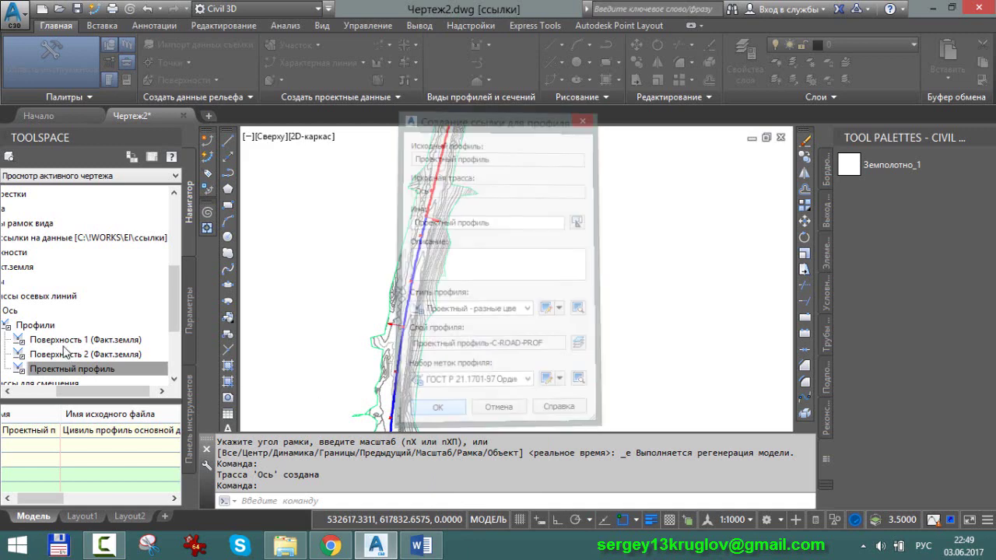
Reference the Поверхность 1 (Факт.земля) ground profile with the Нет меток label set.
right_click(93, 345)
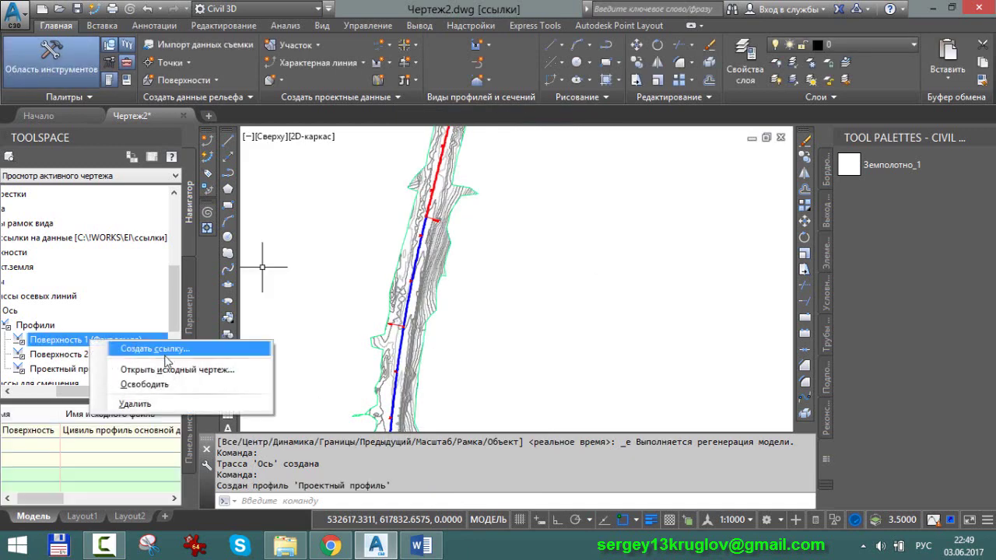
click(226, 347)
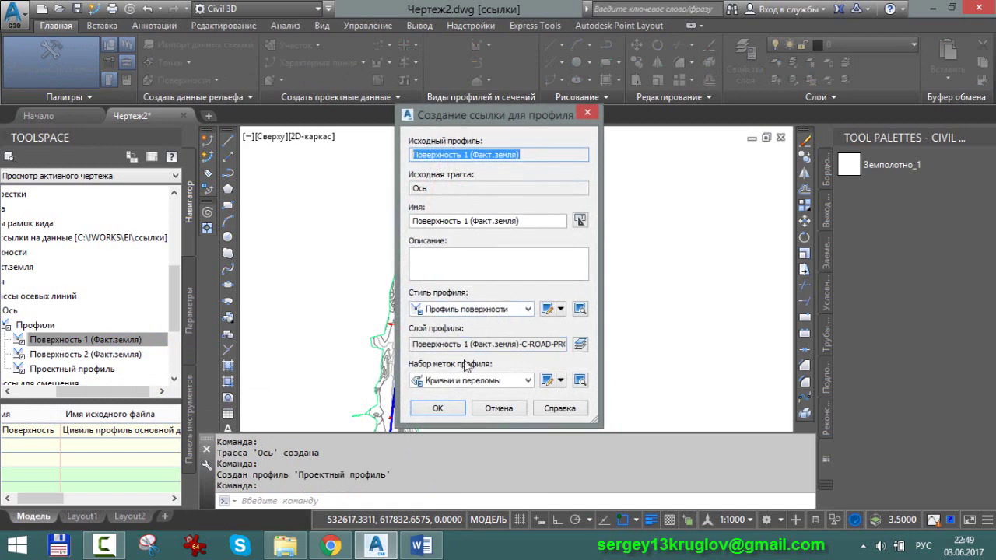
click(464, 383)
click(448, 395)
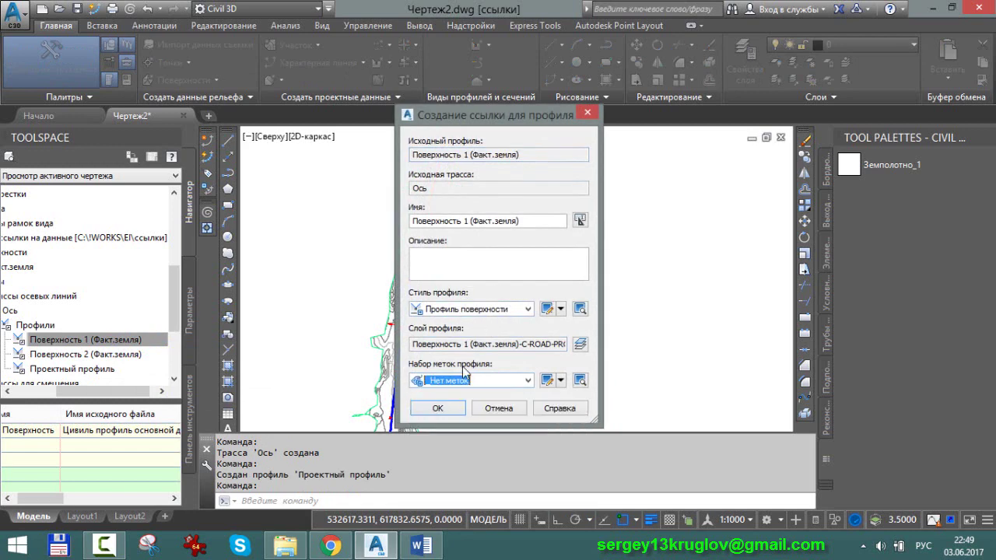
click(439, 409)
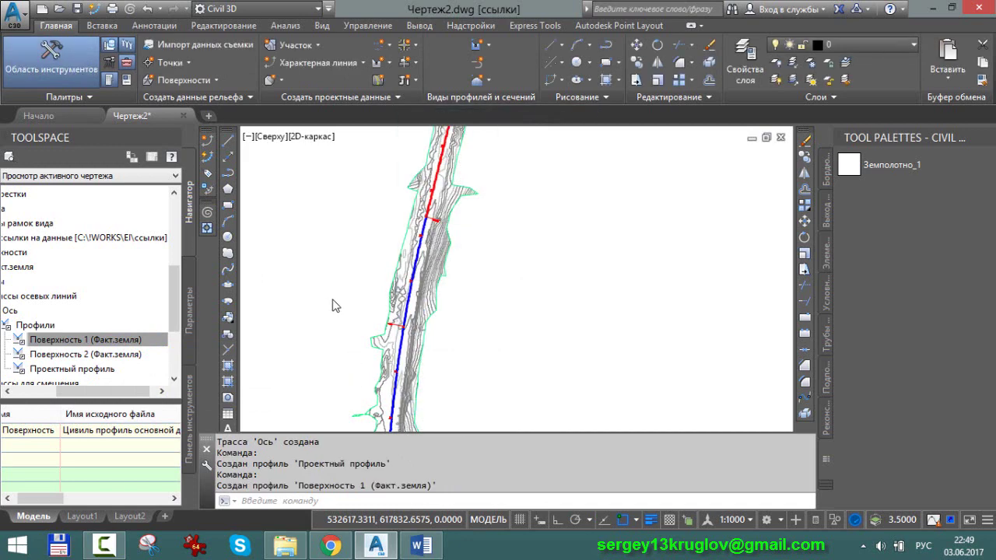
scroll(333, 305, down, 2)
scroll(333, 305, down, 3)
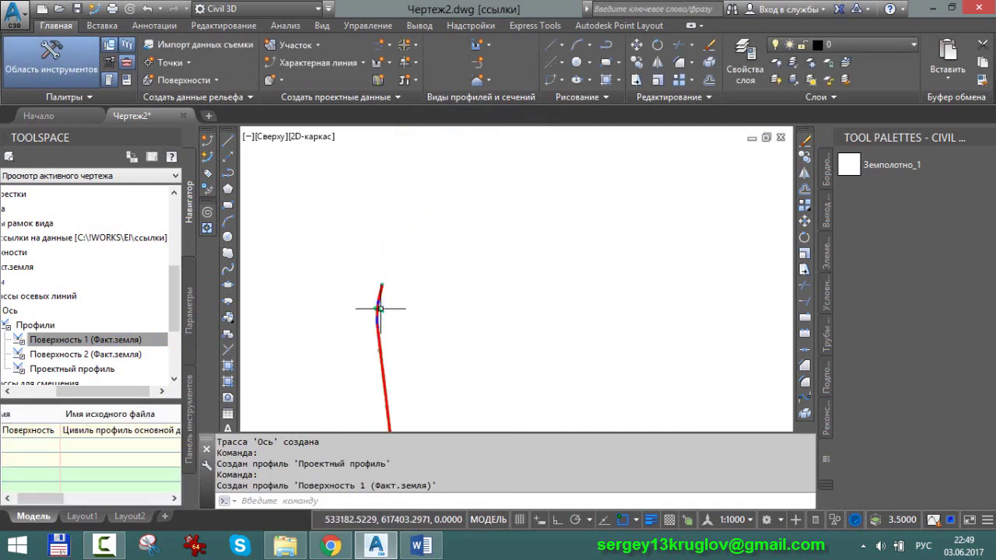
scroll(380, 334, up, 2)
scroll(378, 338, up, 3)
scroll(378, 338, up, 2)
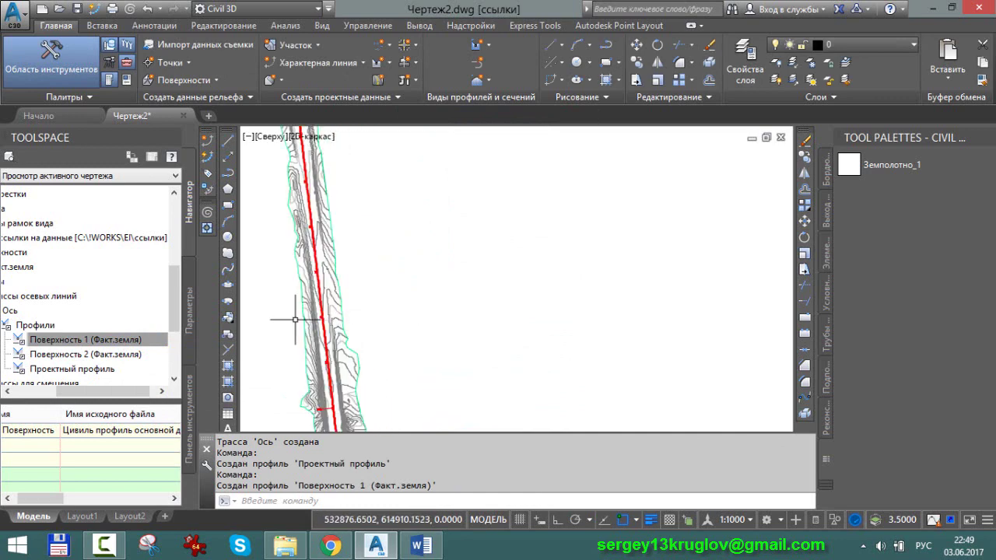
click(86, 340)
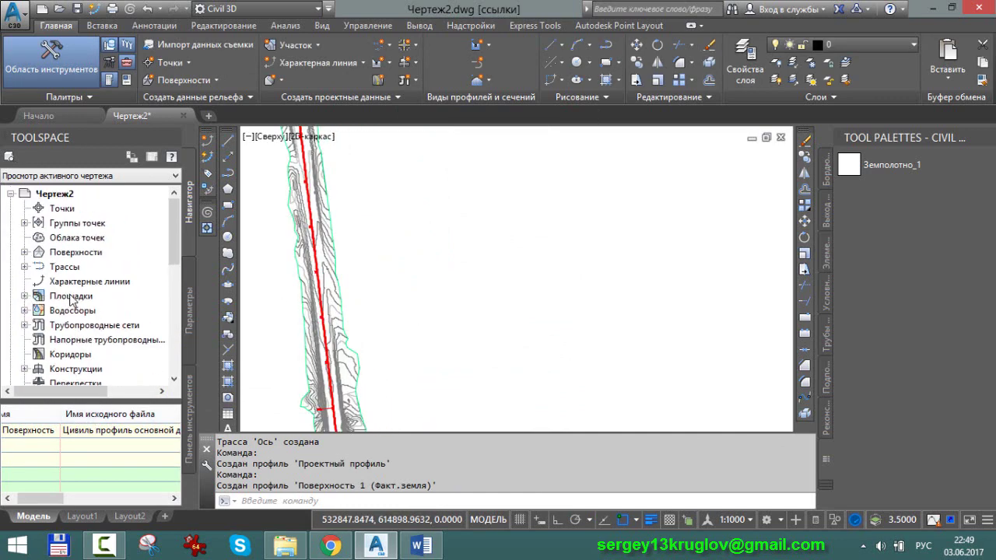
click(23, 267)
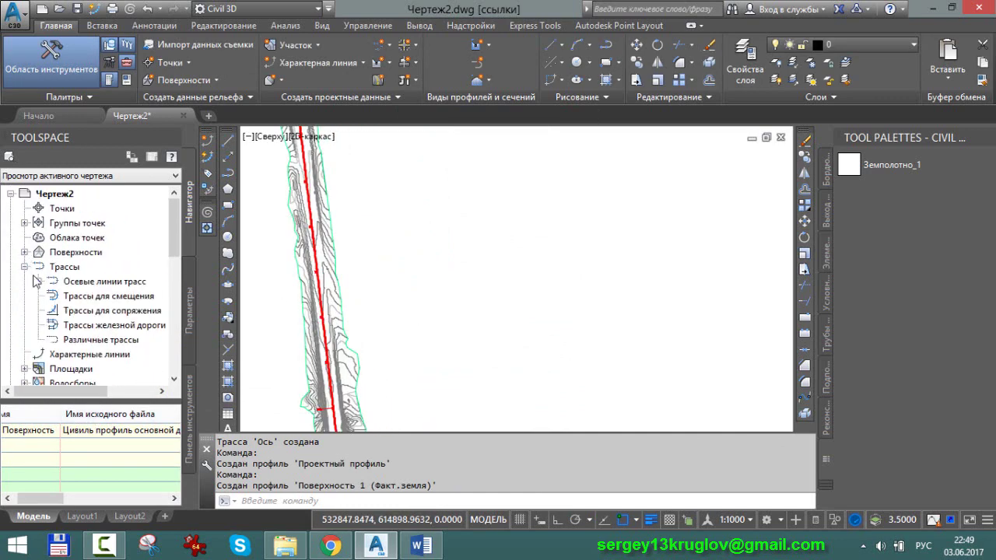
click(37, 281)
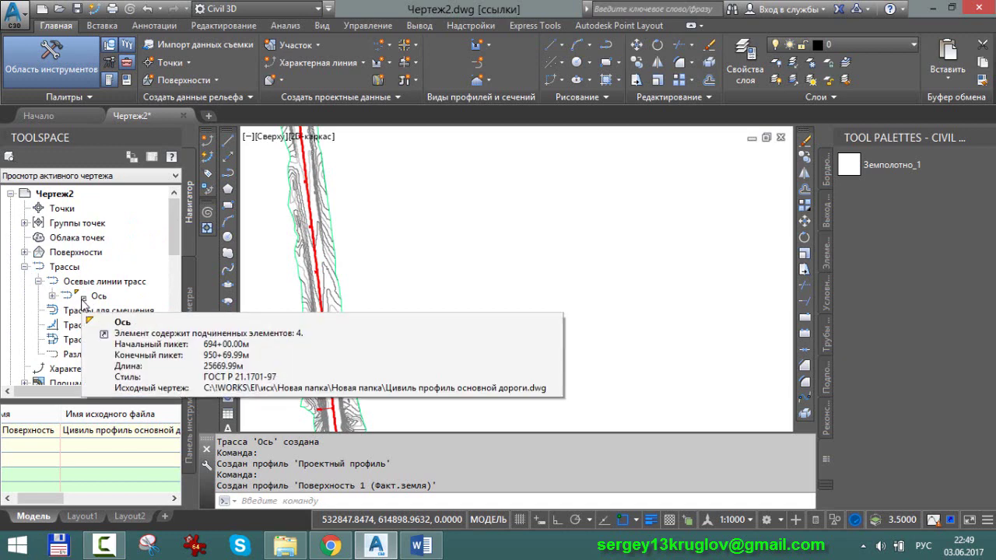
right_click(92, 296)
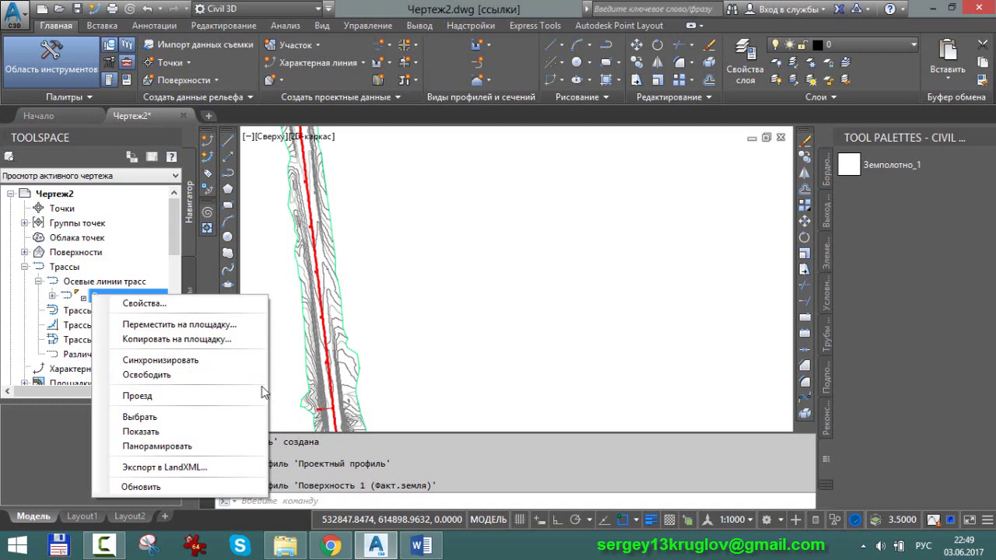
click(459, 241)
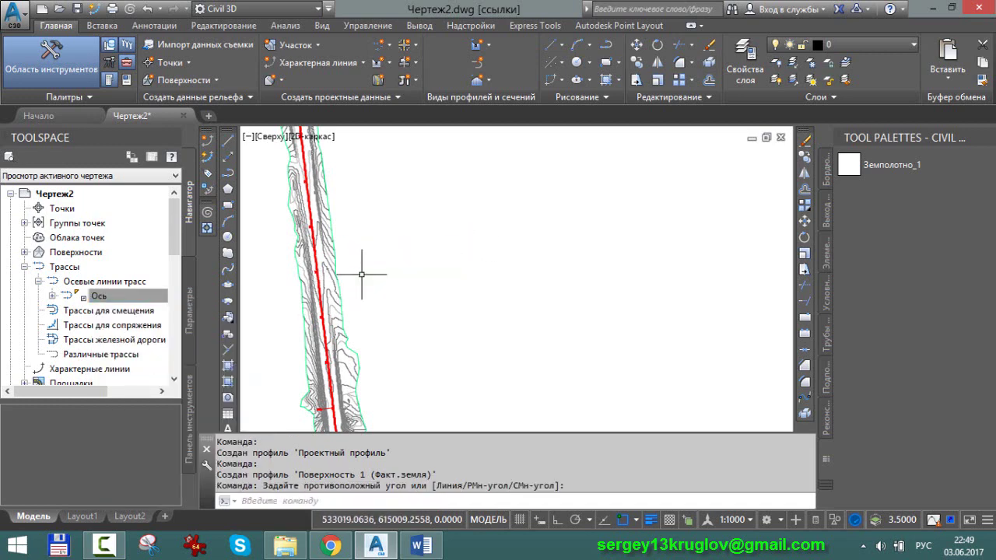
click(316, 257)
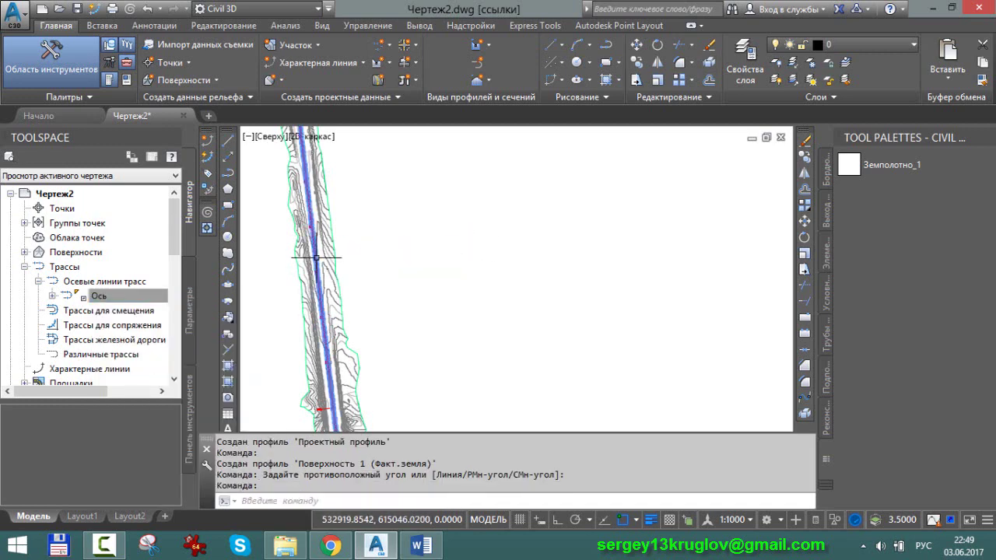
scroll(316, 257, up, 2)
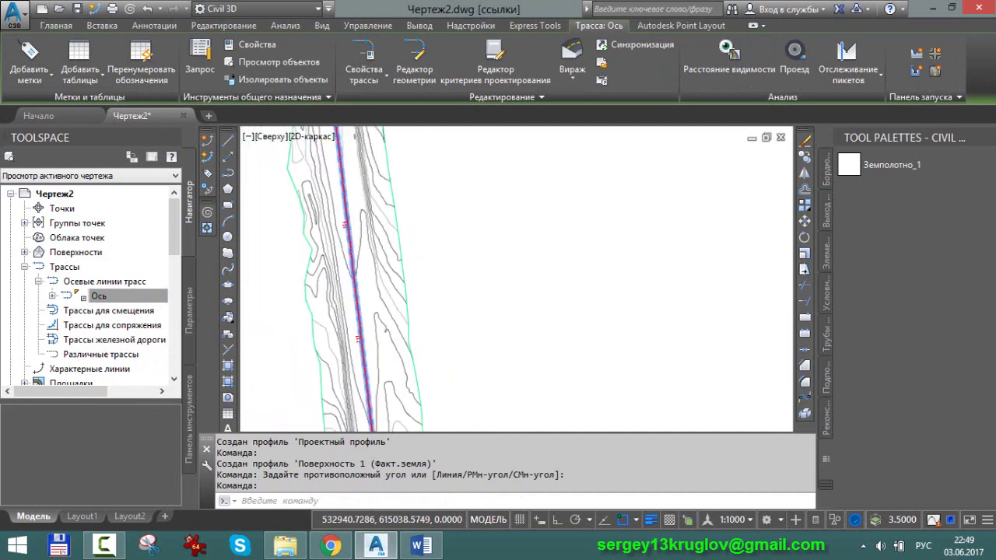
scroll(467, 333, down, 4)
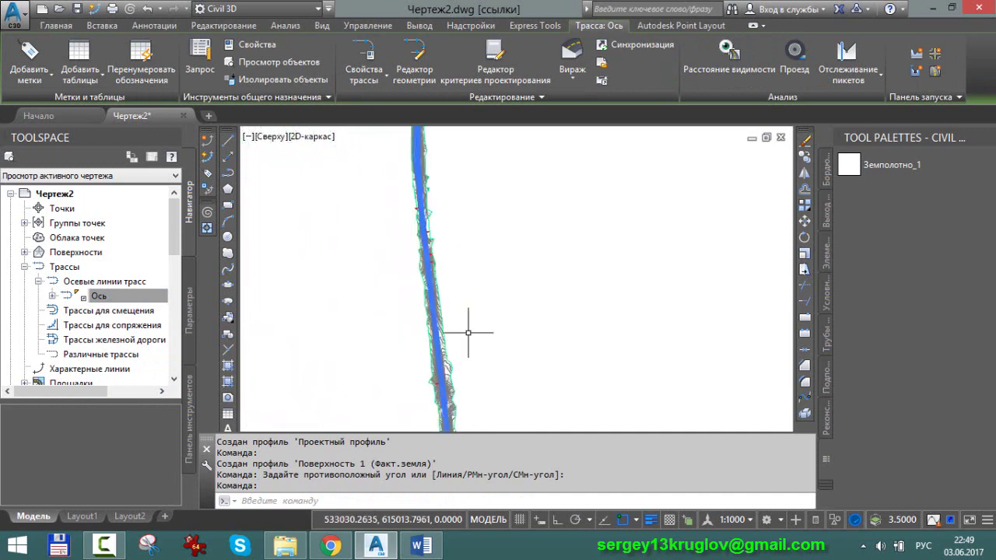
right_click(484, 260)
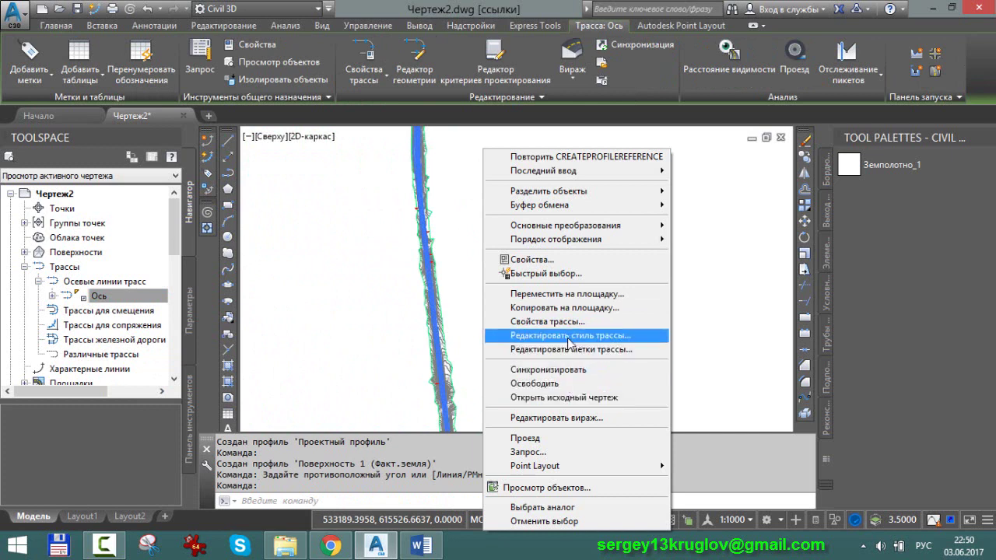
mouse_move(534, 466)
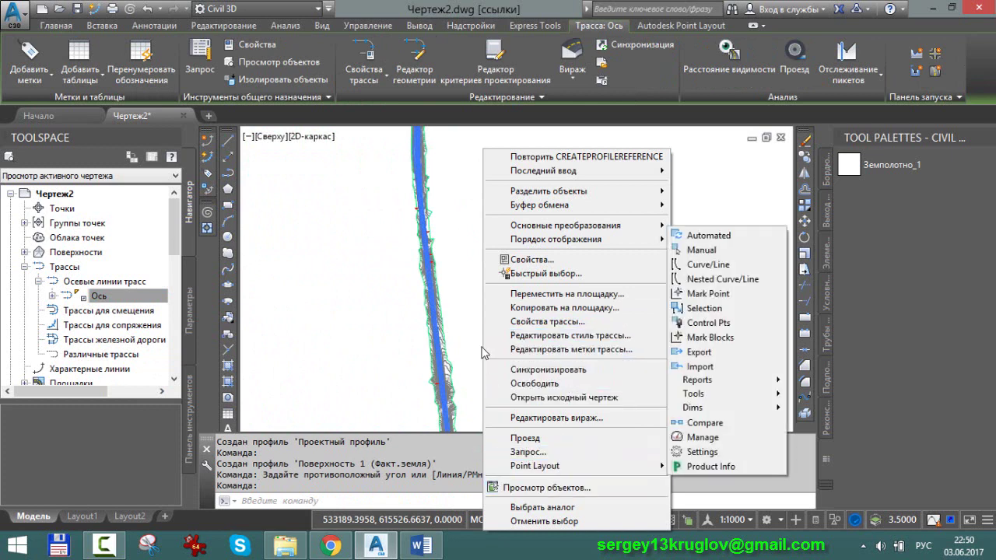
click(320, 264)
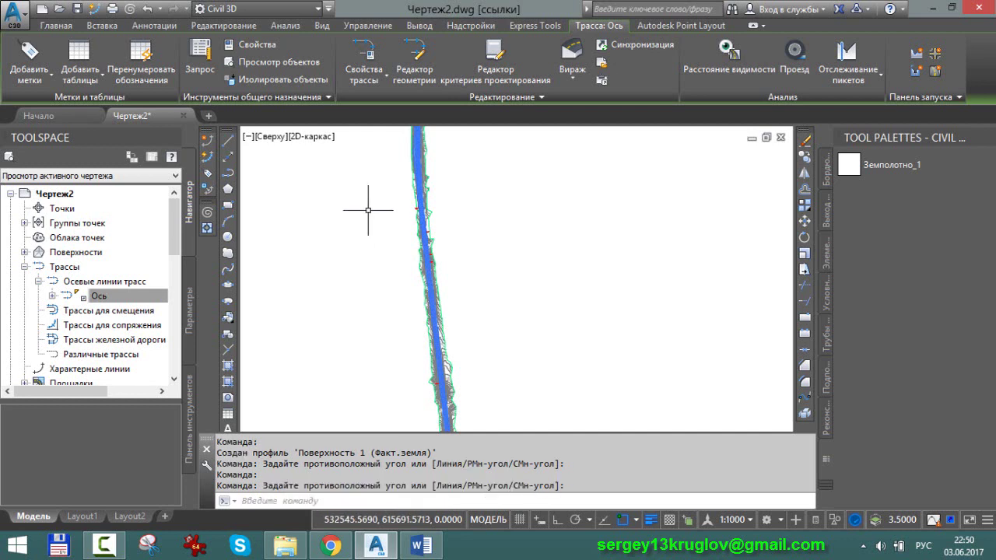
click(366, 207)
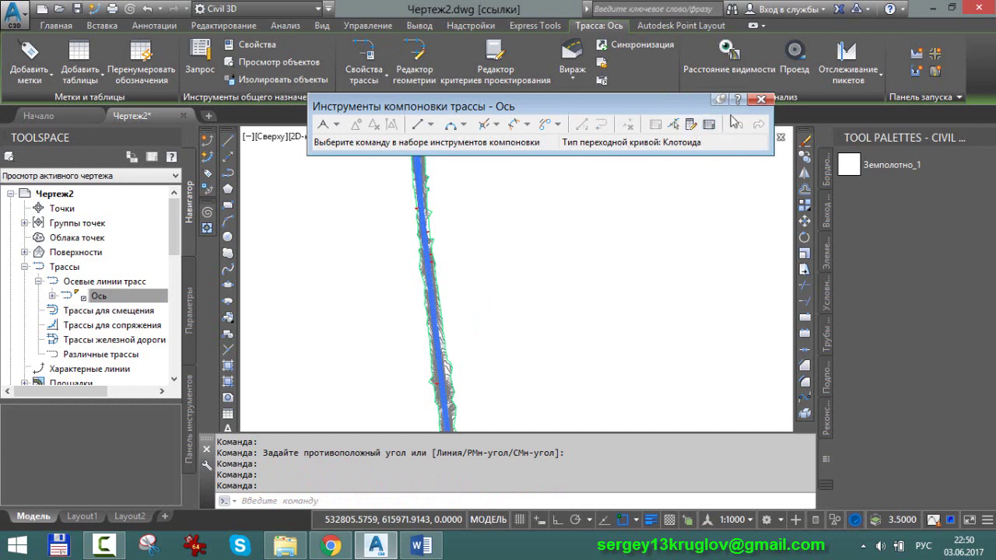
click(761, 98)
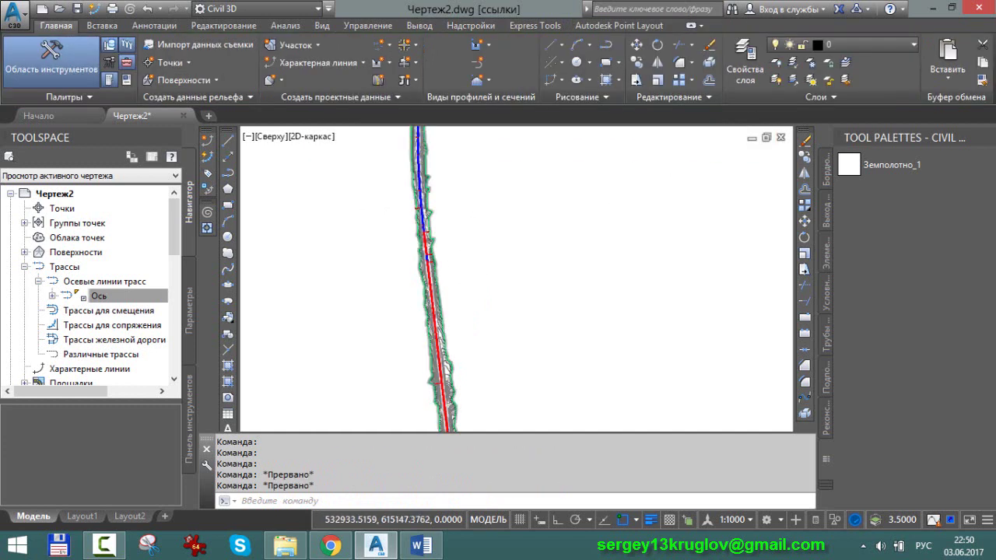
scroll(502, 257, down, 2)
scroll(482, 283, down, 2)
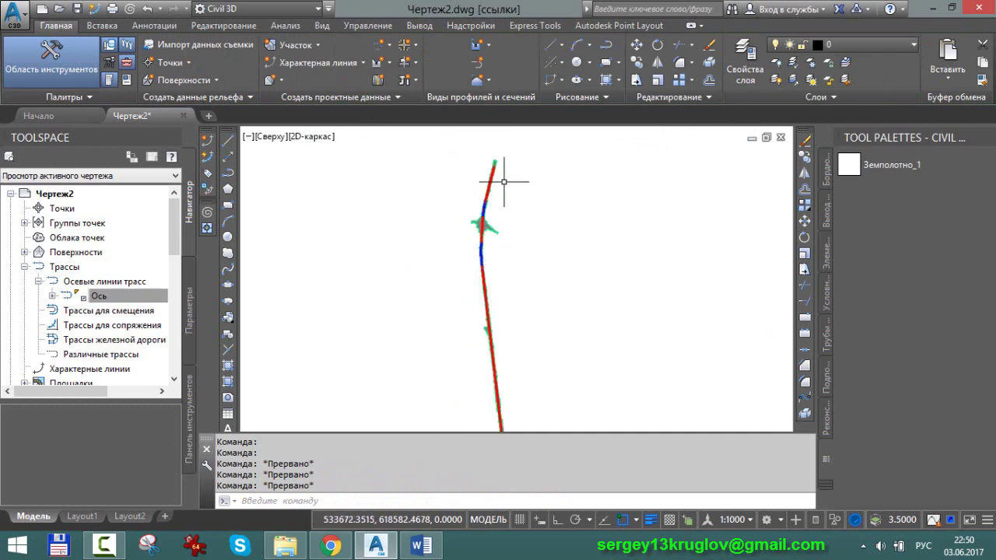
scroll(503, 181, up, 3)
scroll(389, 278, up, 3)
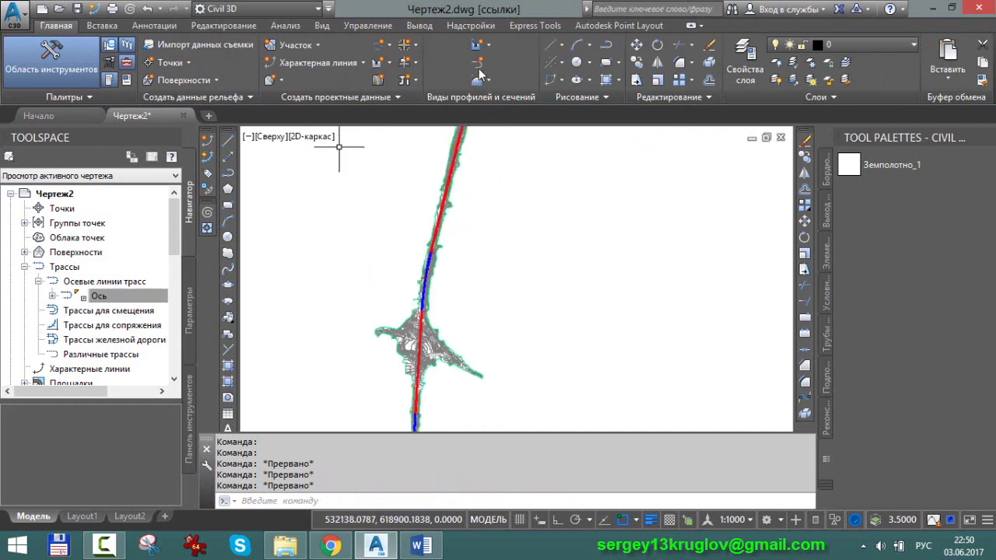
Start a profile view for Ось with both ground elevation band profiles set to Поверхность 1 (Факт.земля).
click(488, 47)
click(507, 68)
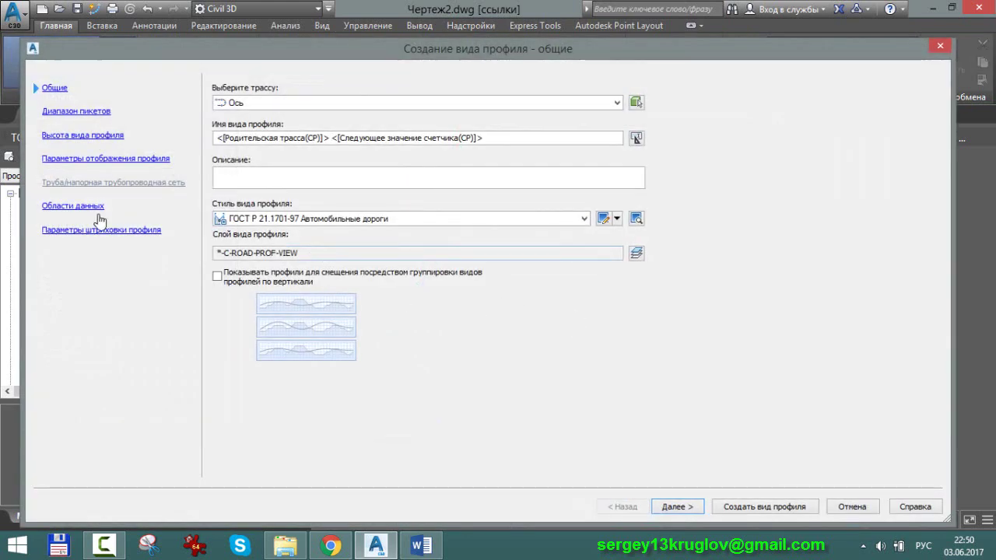
click(50, 207)
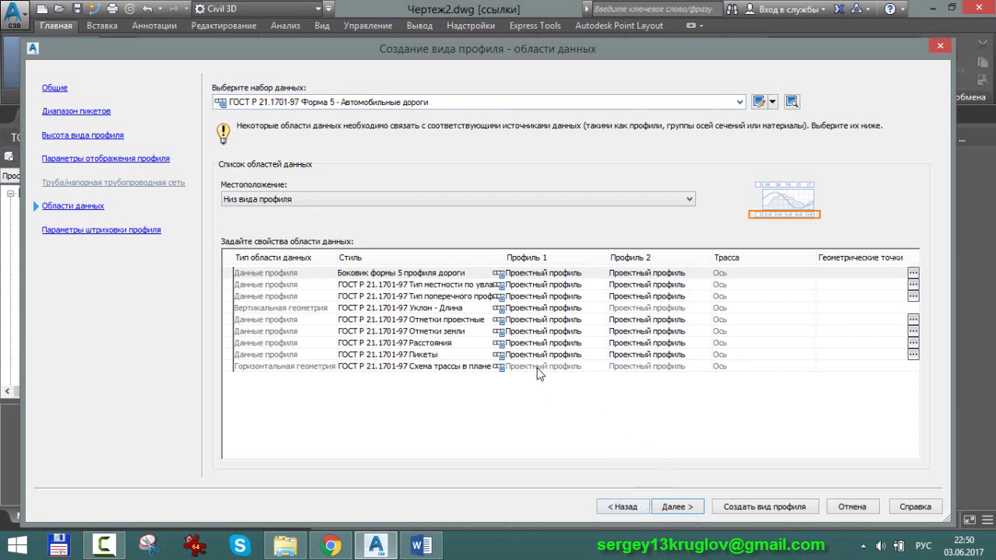
click(539, 333)
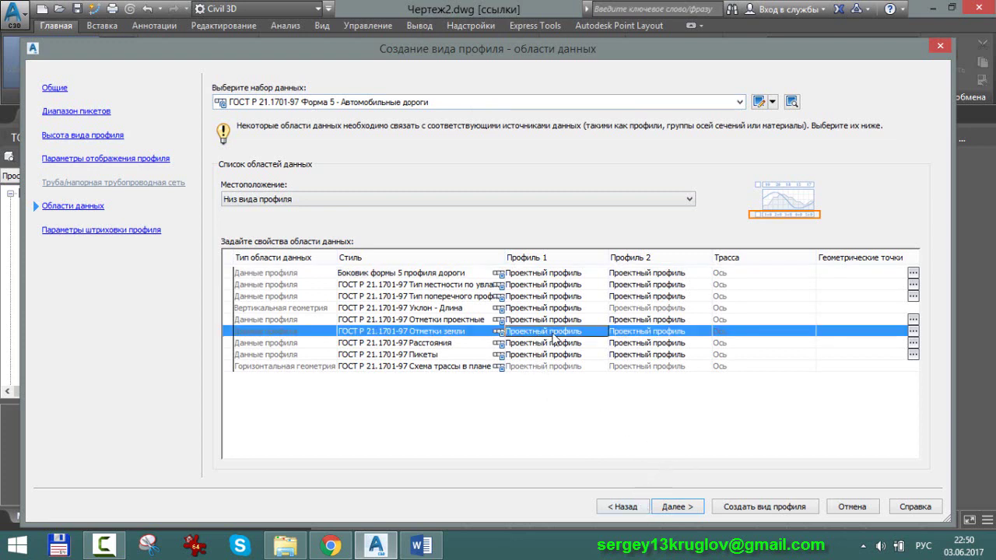
click(554, 337)
click(554, 355)
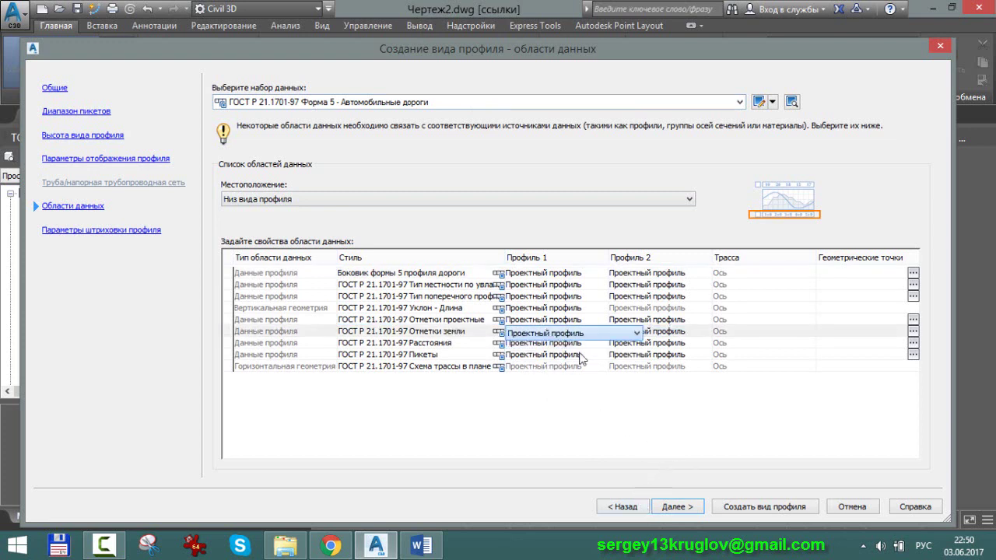
click(671, 334)
click(673, 355)
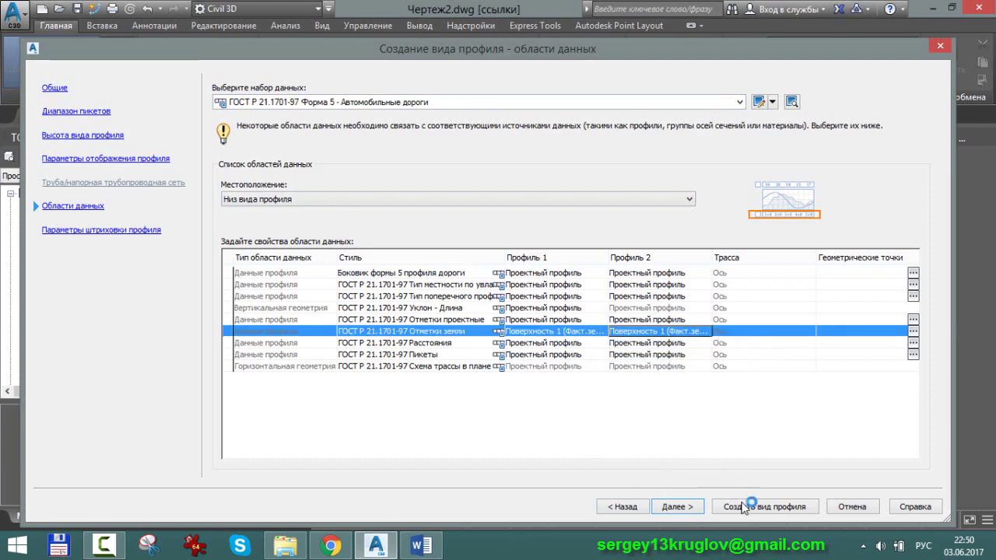
click(743, 506)
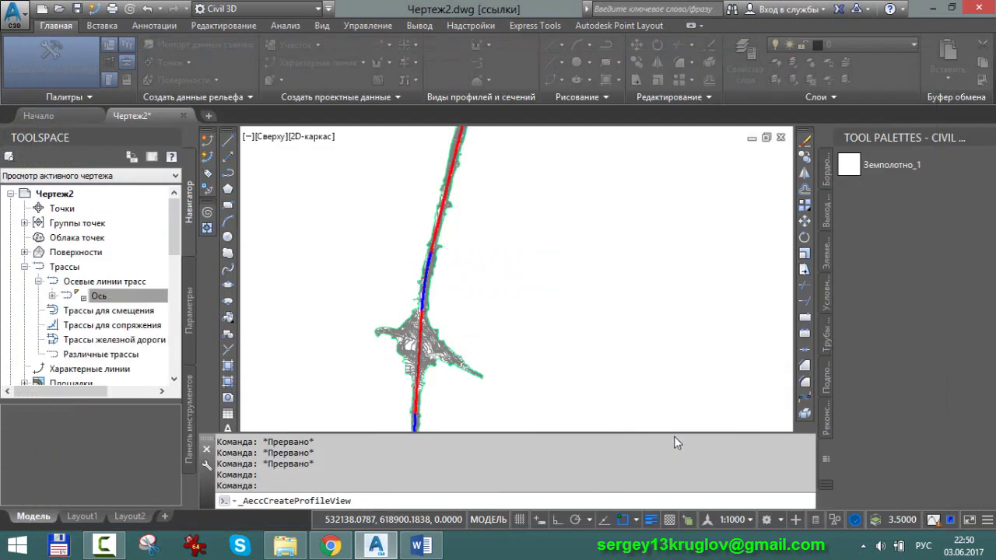
scroll(516, 306, down, 3)
scroll(537, 285, down, 2)
scroll(581, 274, down, 1)
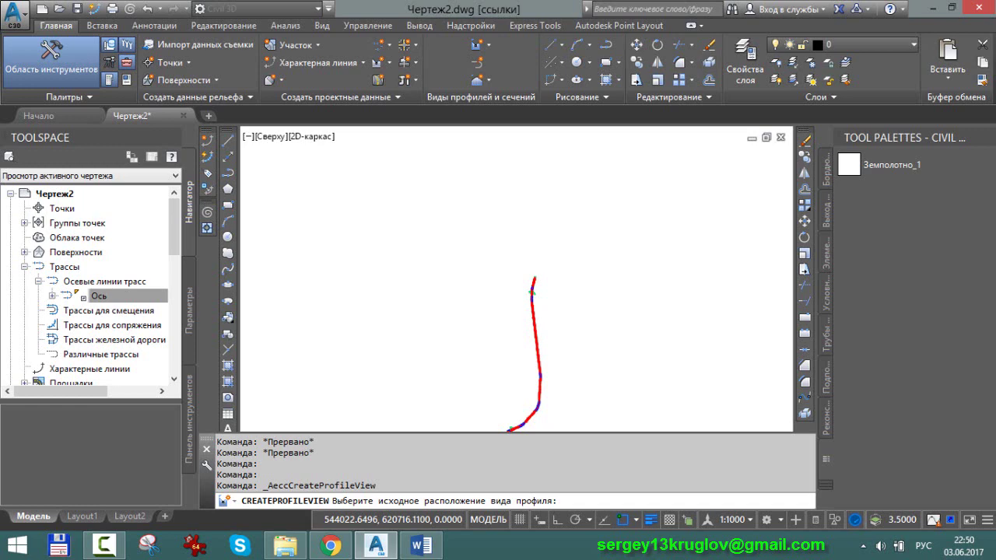
Place the Ось profile view origin beside the alignment and check its framing.
click(449, 262)
scroll(474, 264, up, 2)
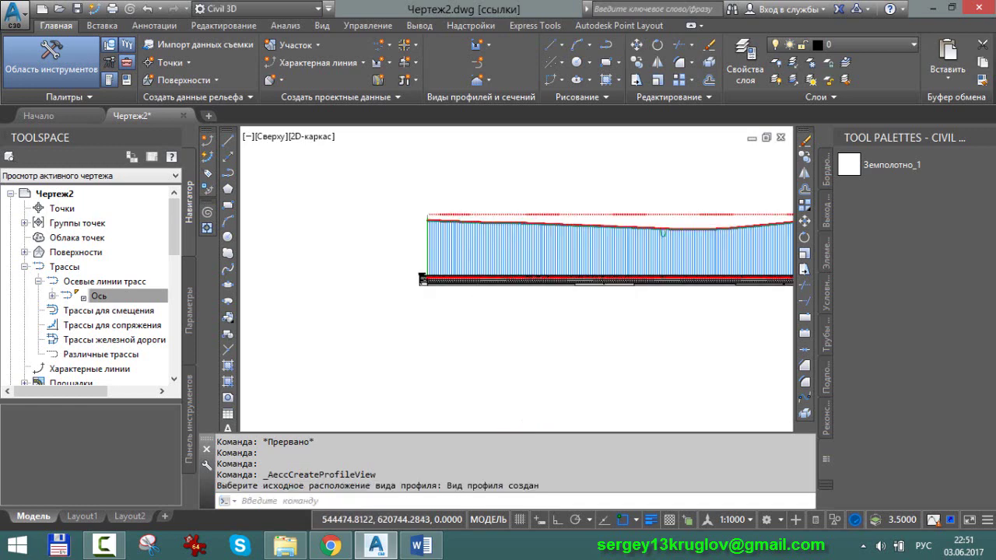
scroll(475, 259, up, 1)
scroll(638, 257, up, 1)
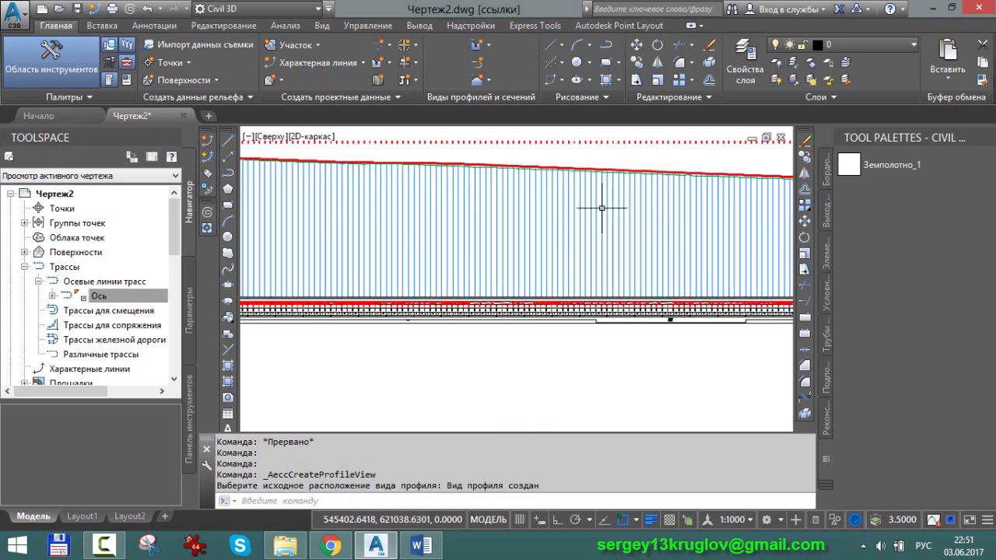
scroll(600, 204, down, 2)
scroll(596, 217, down, 1)
scroll(571, 235, down, 1)
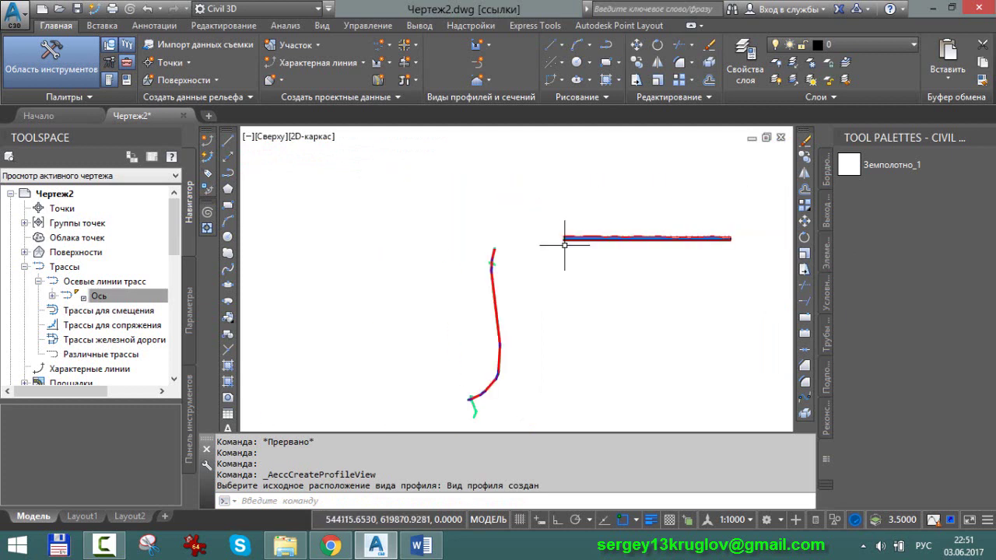
scroll(560, 257, down, 1)
middle_drag(520, 253, 467, 216)
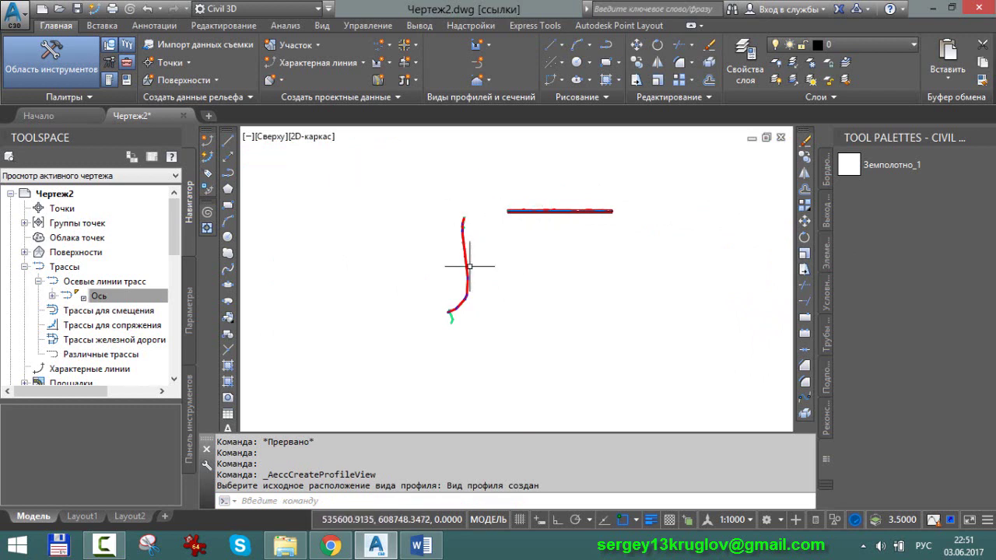
scroll(485, 207, up, 3)
scroll(485, 222, down, 3)
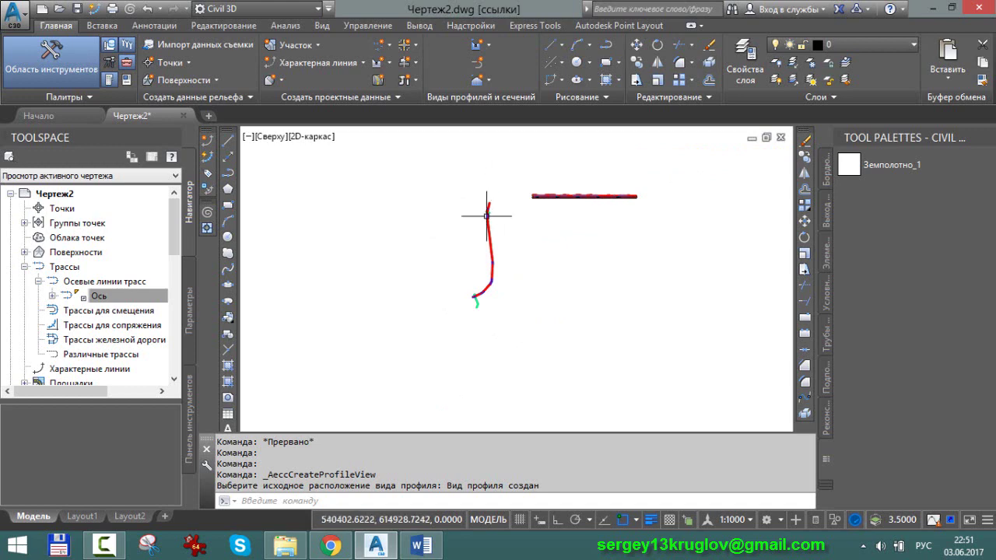
scroll(553, 198, up, 4)
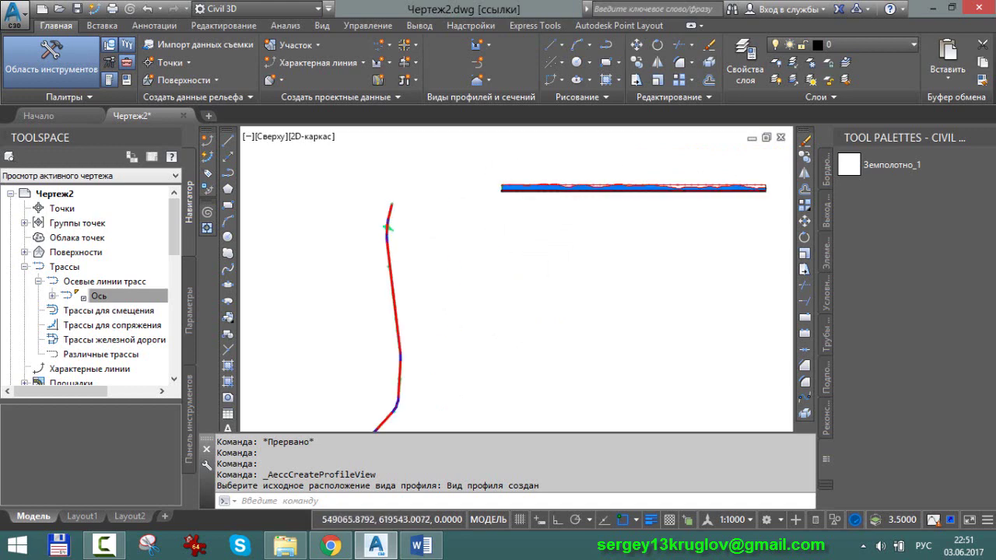
Save the drawing as EI2-2-1.dwg.
click(14, 17)
click(14, 17)
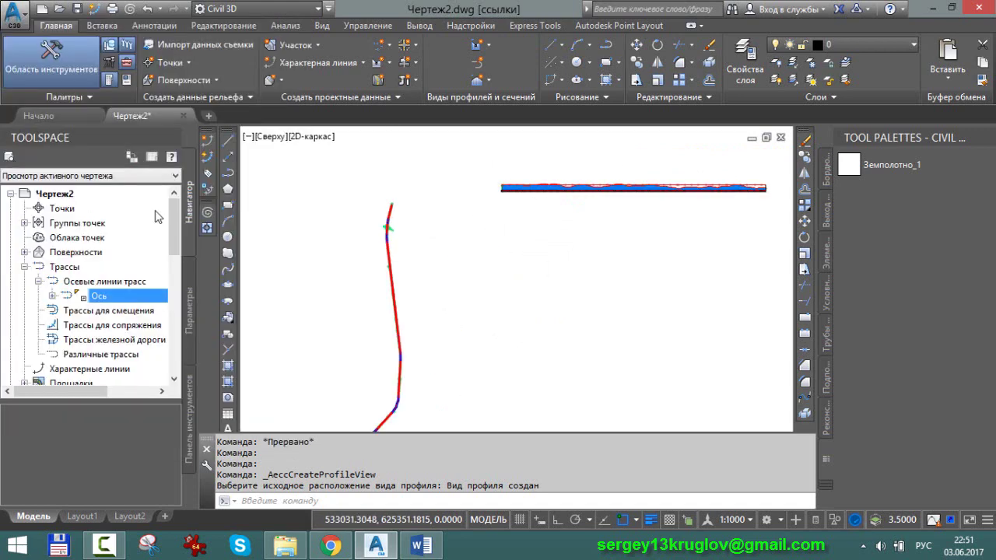
key(ctrl+s)
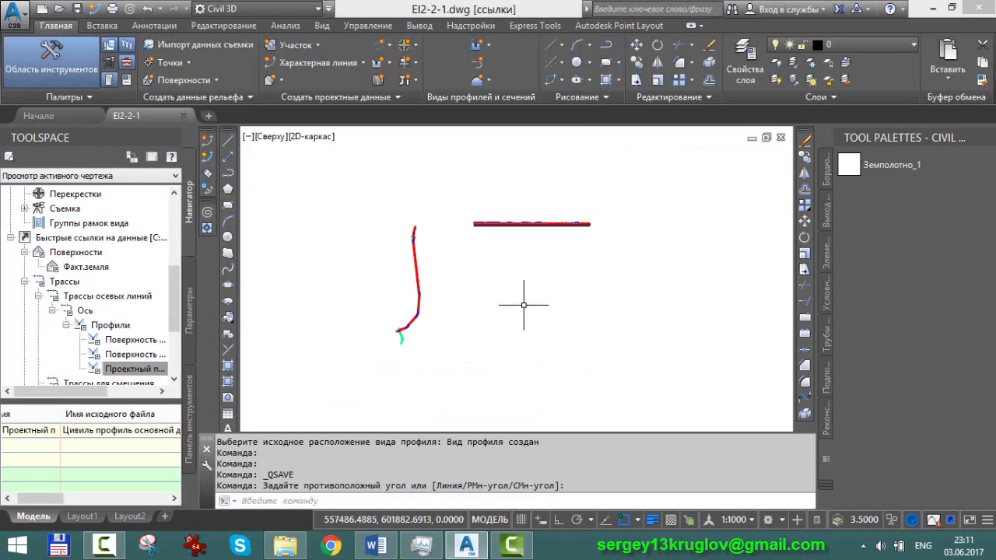
Create the Земполотно-1 assembly as a divided crowned road with the ГОСТ Р 21.1701-97 Форма 11 code set.
click(416, 62)
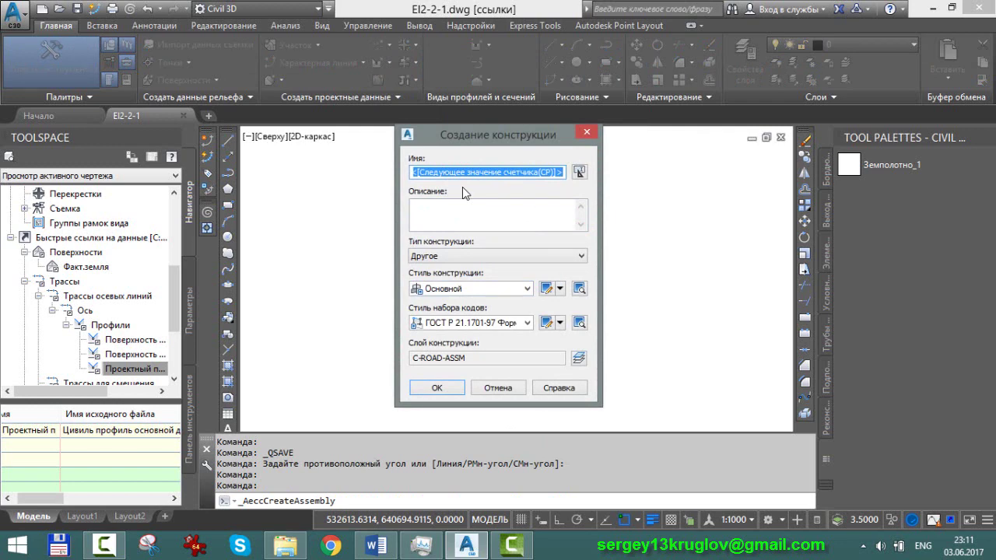
text(Р)
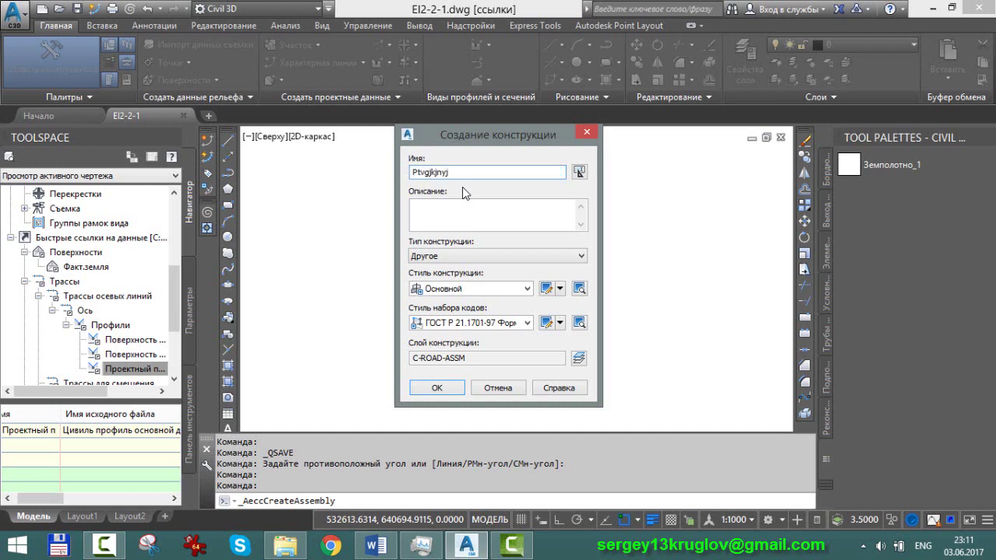
key(BackSpace)
key(BackSpace)
key(BackSpace)
text(Земполотно-1)
click(475, 254)
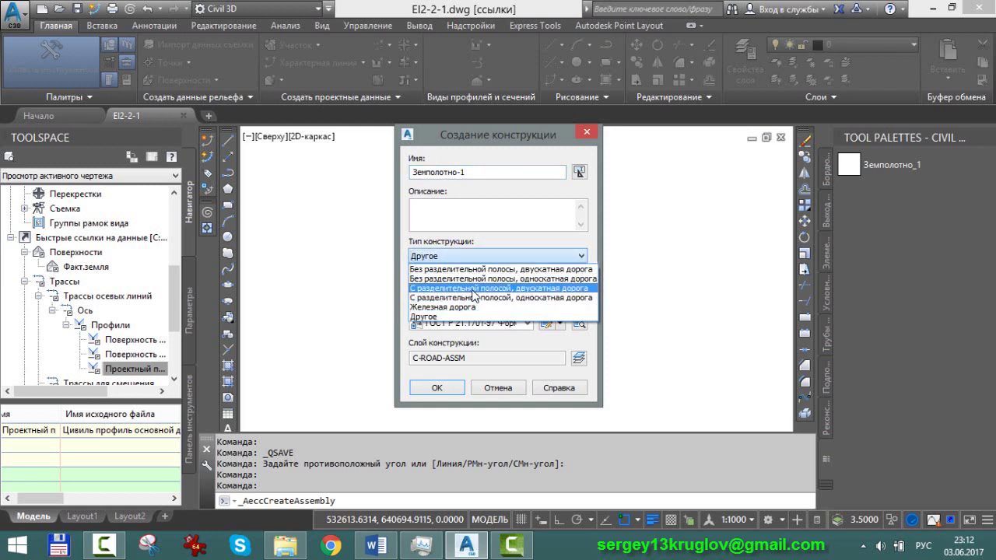
click(474, 294)
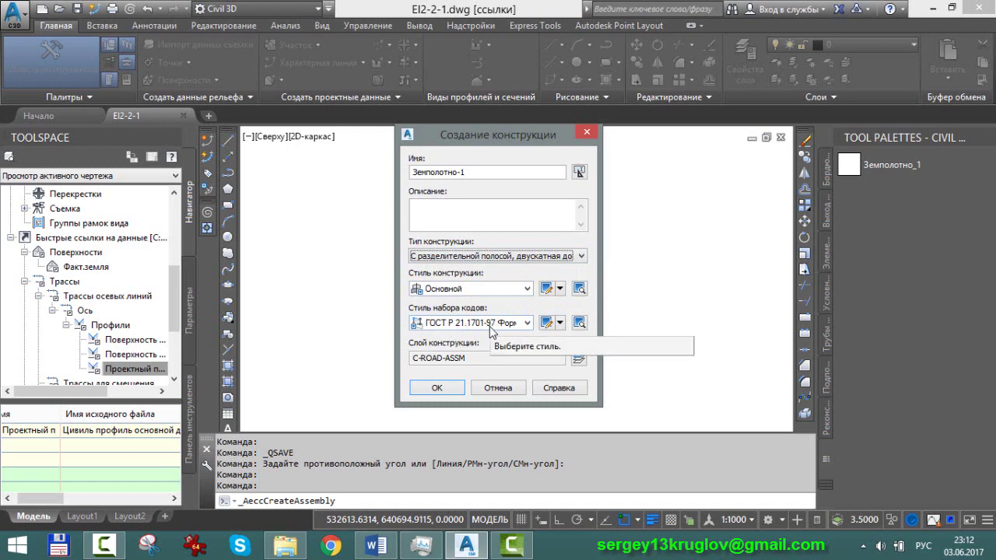
click(480, 325)
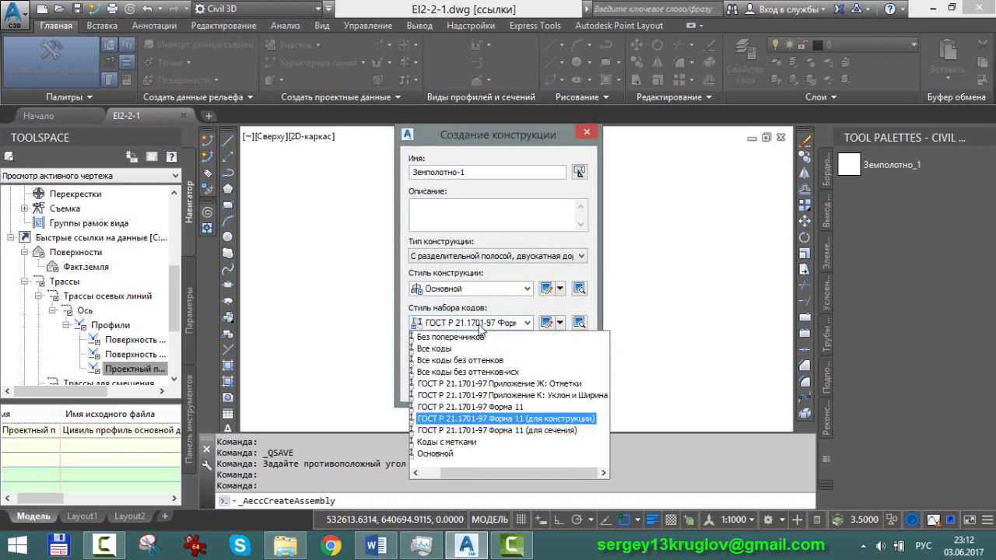
click(524, 420)
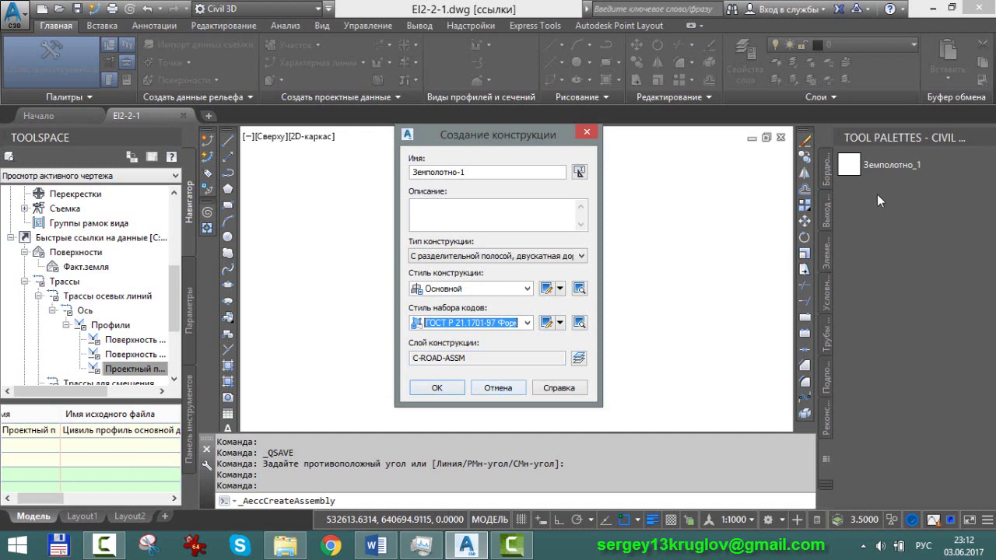
click(440, 388)
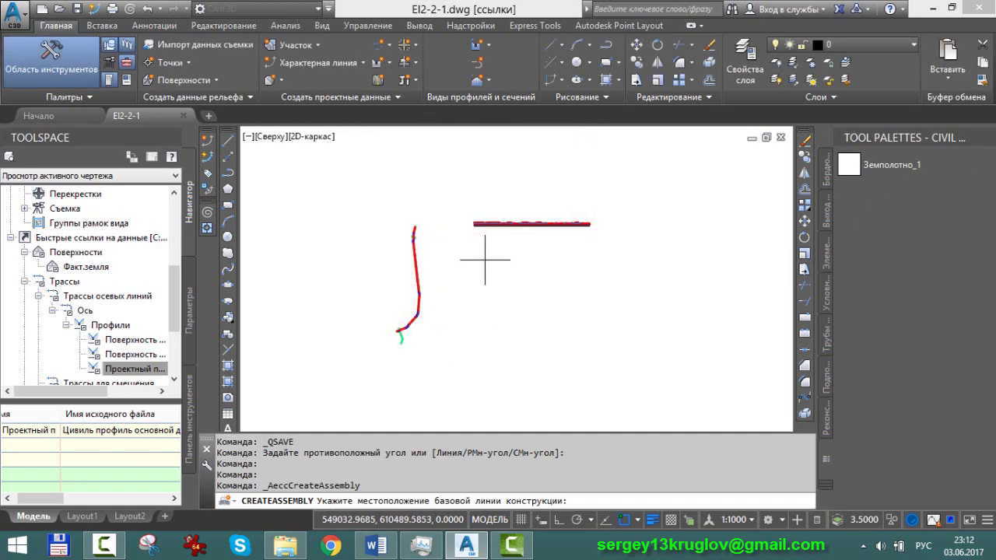
Place the assembly baseline and attach the Земполотно_1 subassembly at its marker.
scroll(485, 260, up, 4)
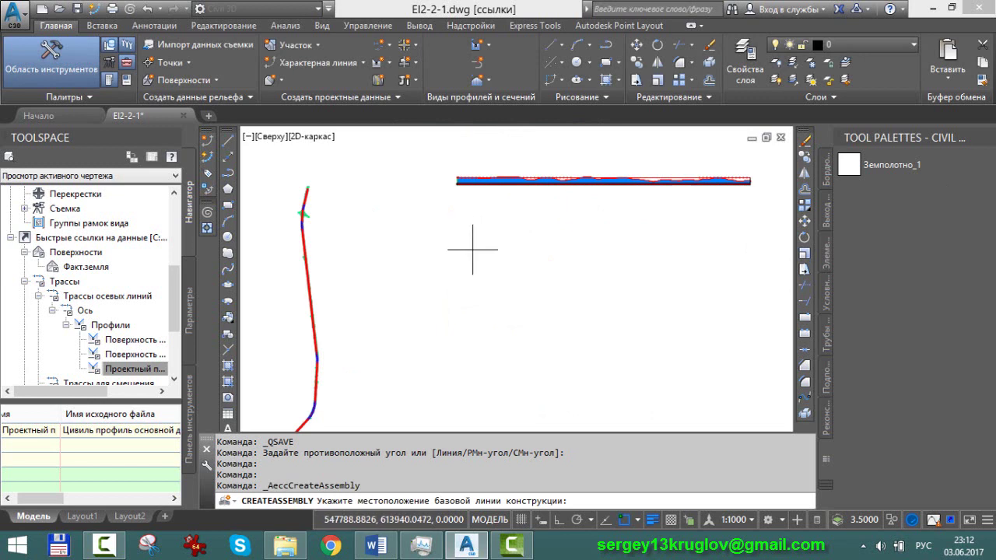
click(473, 250)
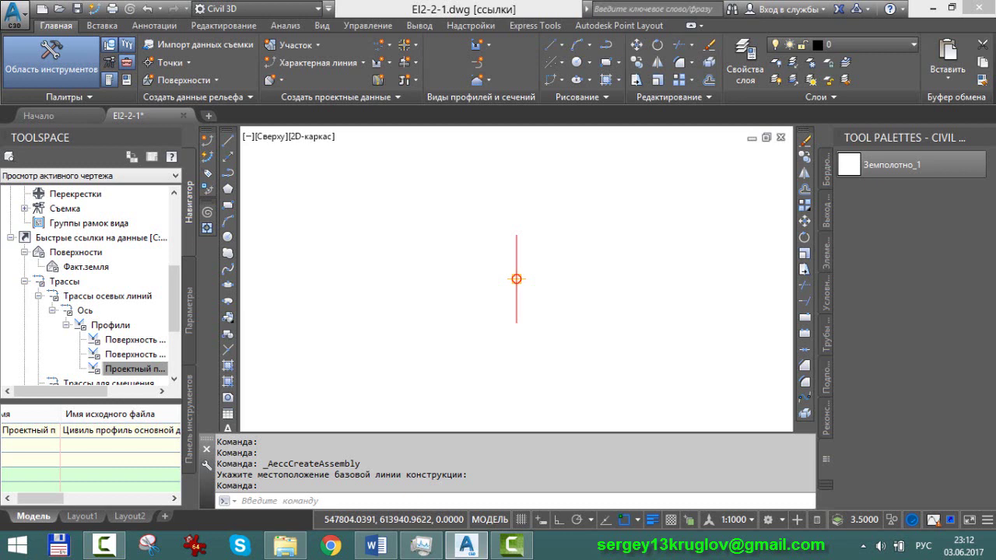
click(887, 164)
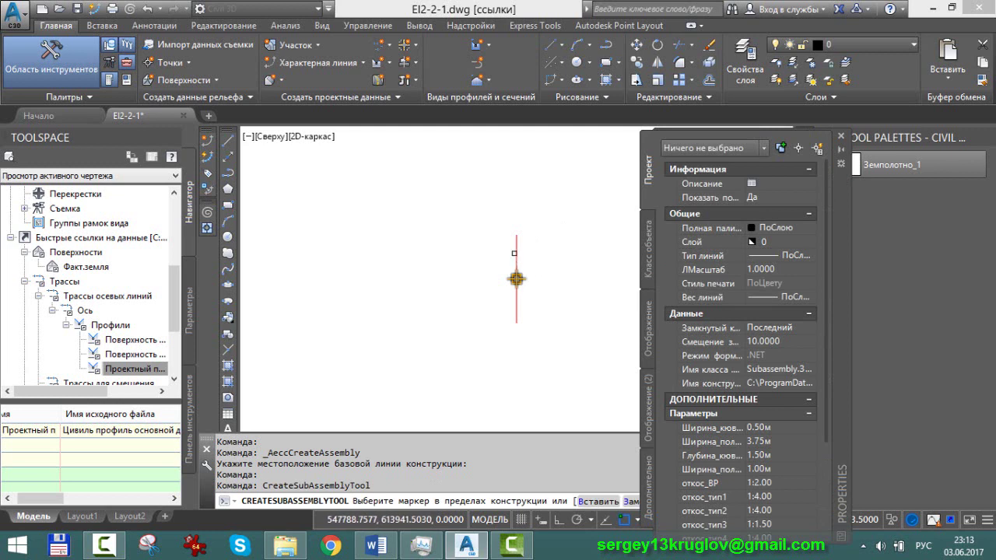
click(514, 255)
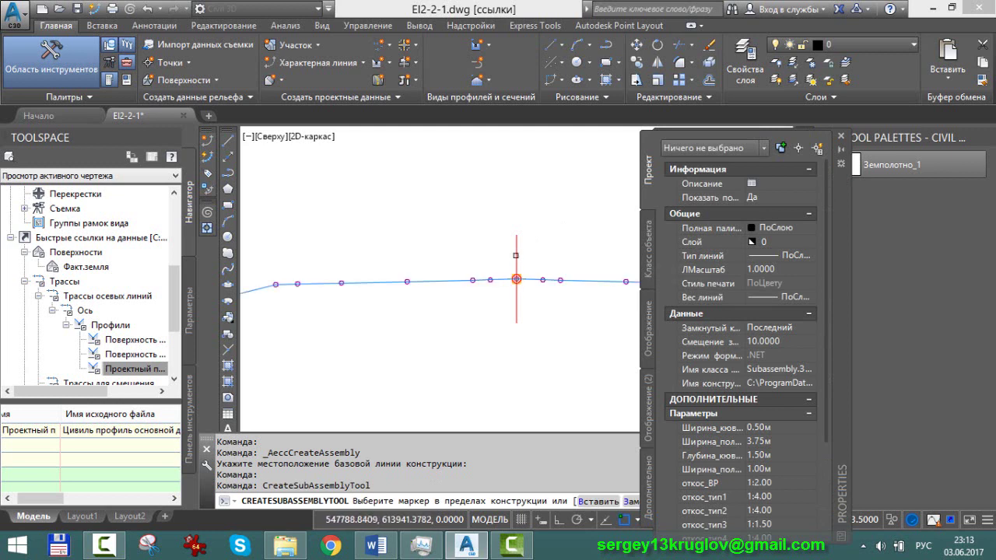
click(514, 255)
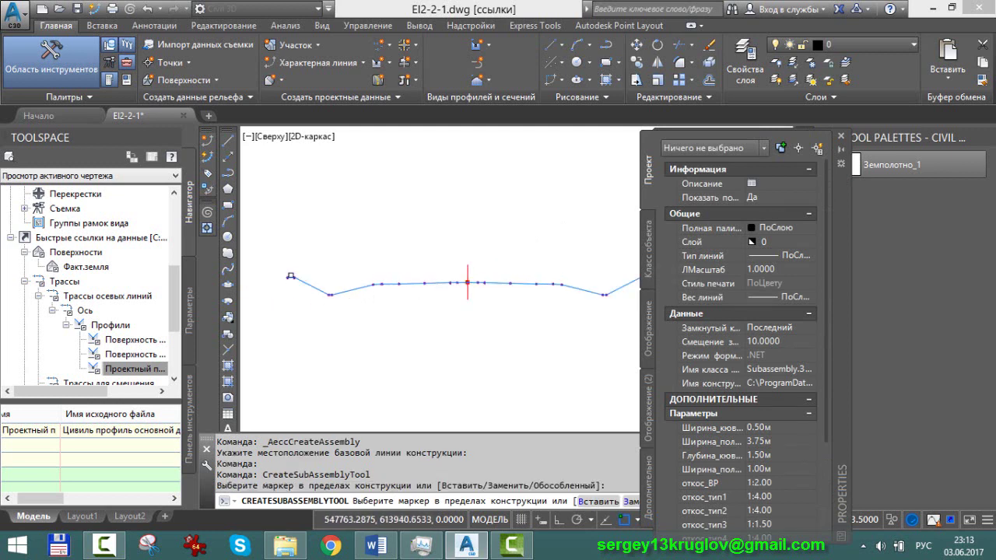
scroll(544, 295, down, 2)
scroll(630, 285, up, 2)
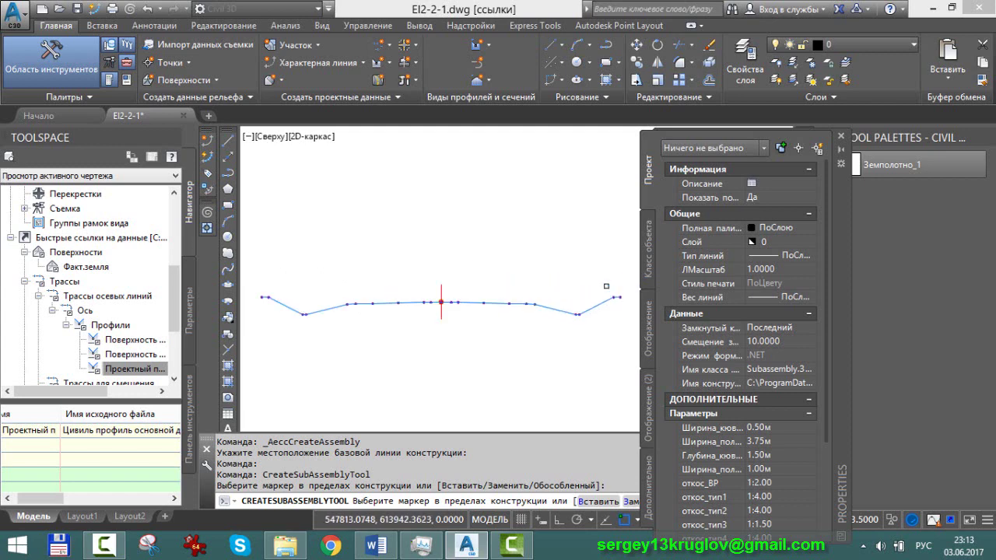
scroll(563, 306, up, 1)
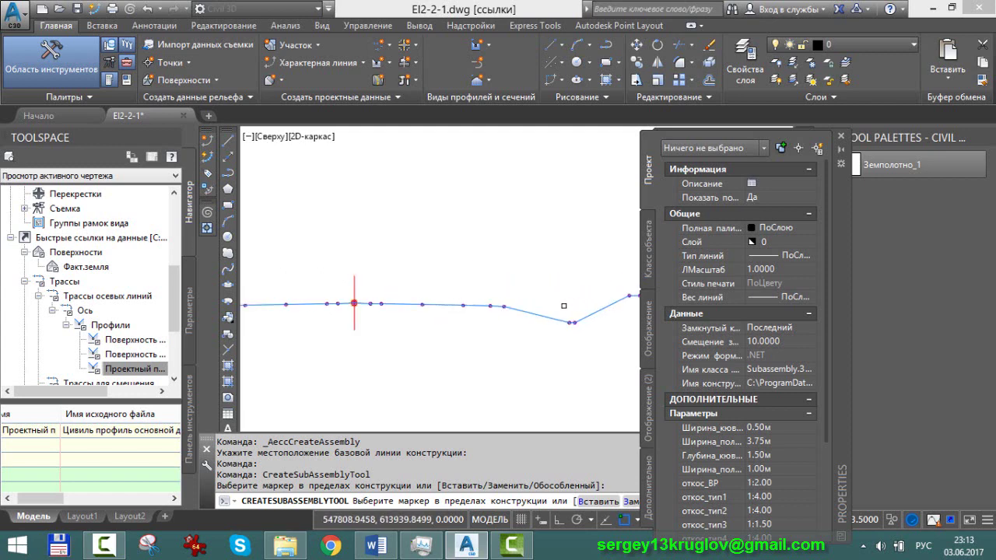
Close the properties panel and tool palettes, then bring up the subassembly's actions.
click(841, 138)
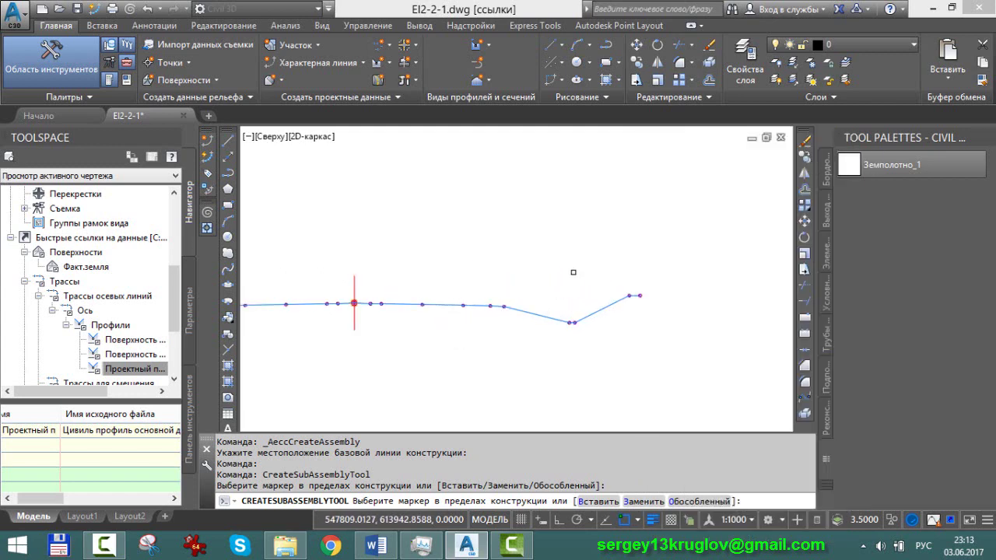
key(Escape)
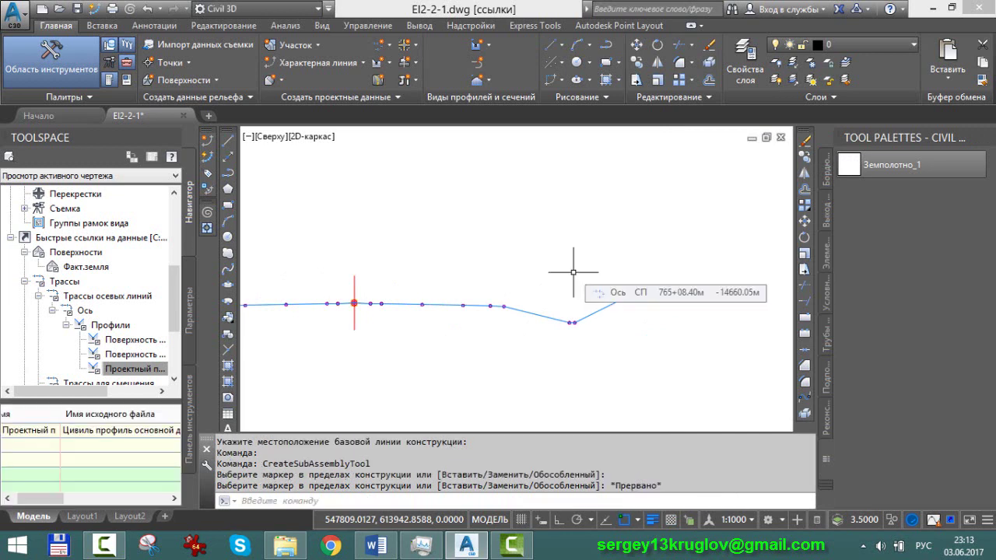
scroll(573, 272, down, 2)
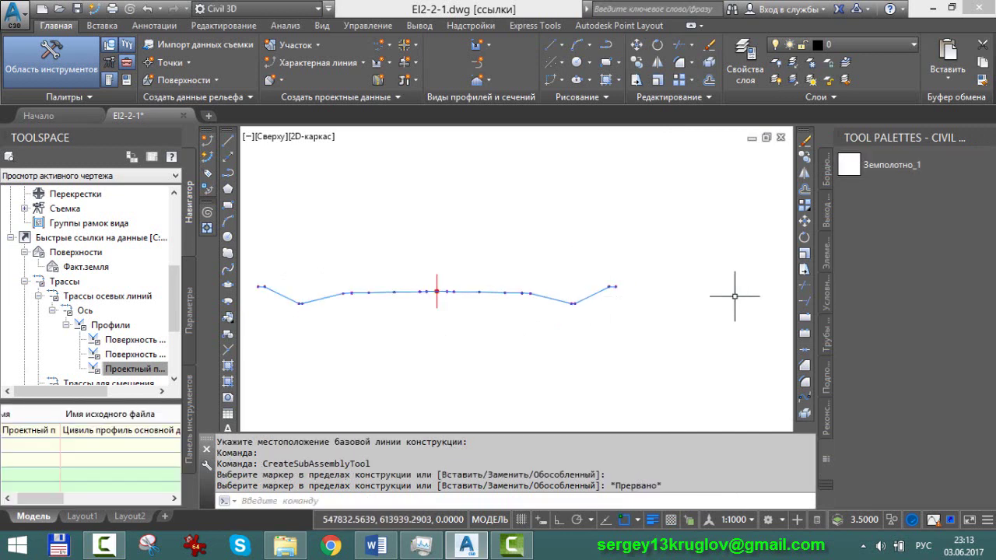
click(989, 137)
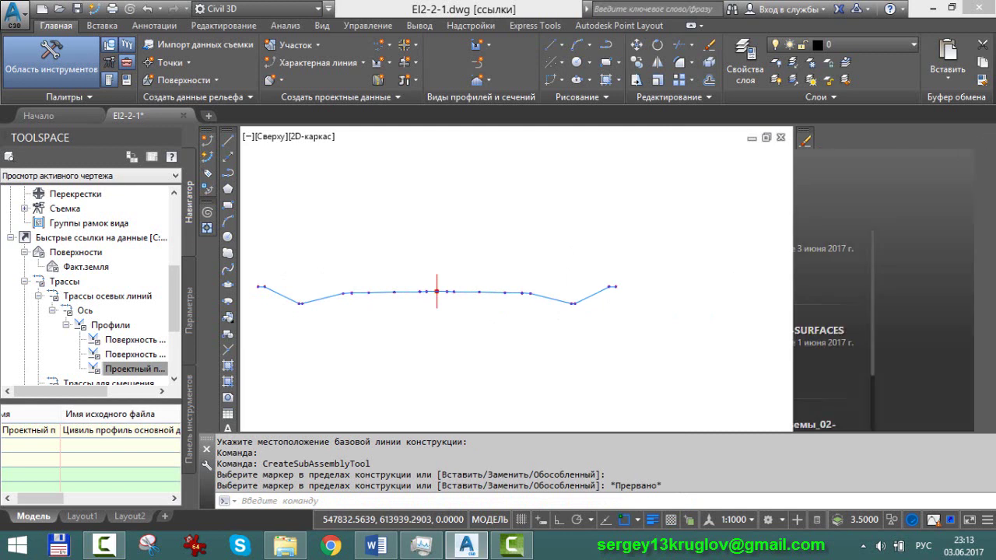
scroll(569, 322, down, 2)
scroll(490, 329, up, 5)
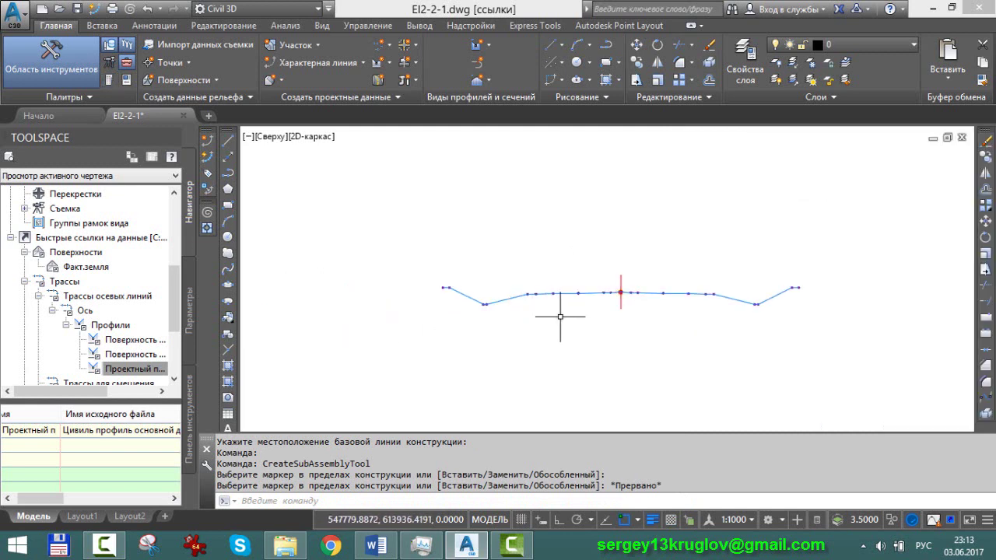
scroll(564, 311, up, 2)
scroll(633, 283, up, 2)
scroll(615, 285, down, 3)
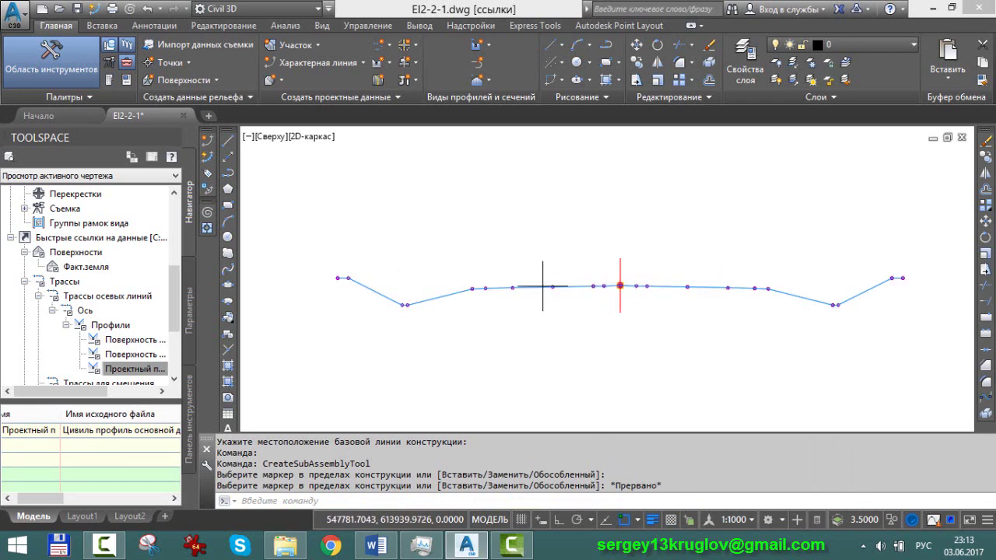
click(544, 285)
right_click(544, 285)
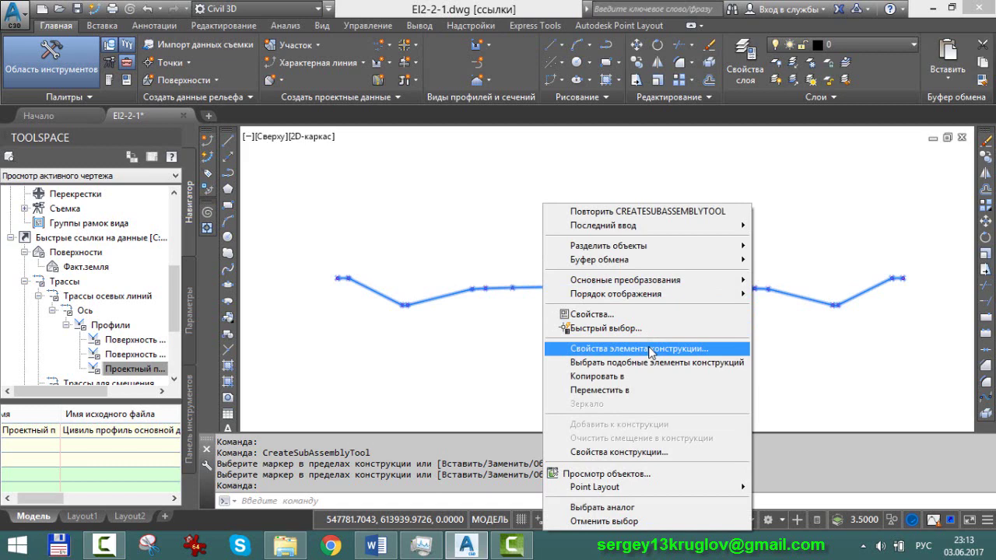
click(700, 351)
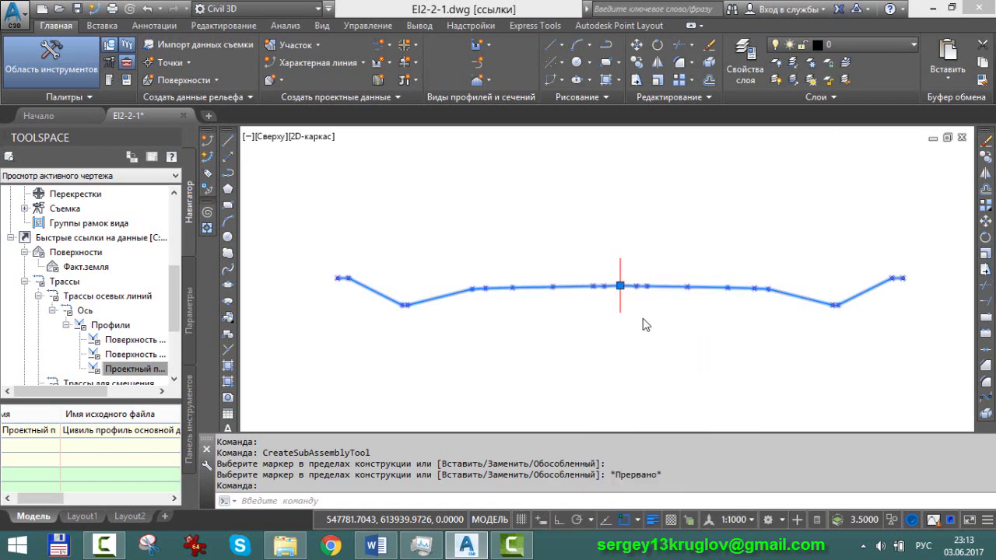
click(337, 72)
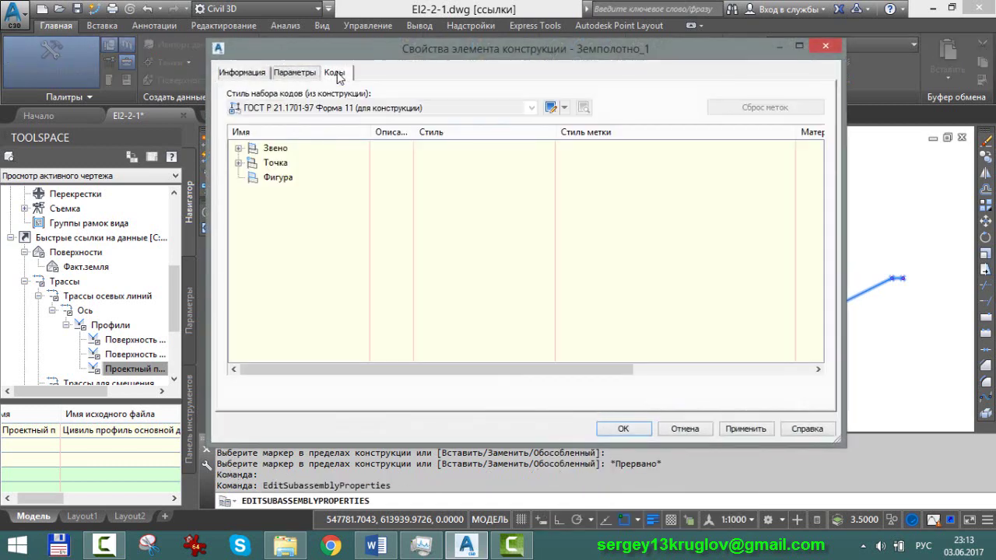
click(239, 149)
click(239, 192)
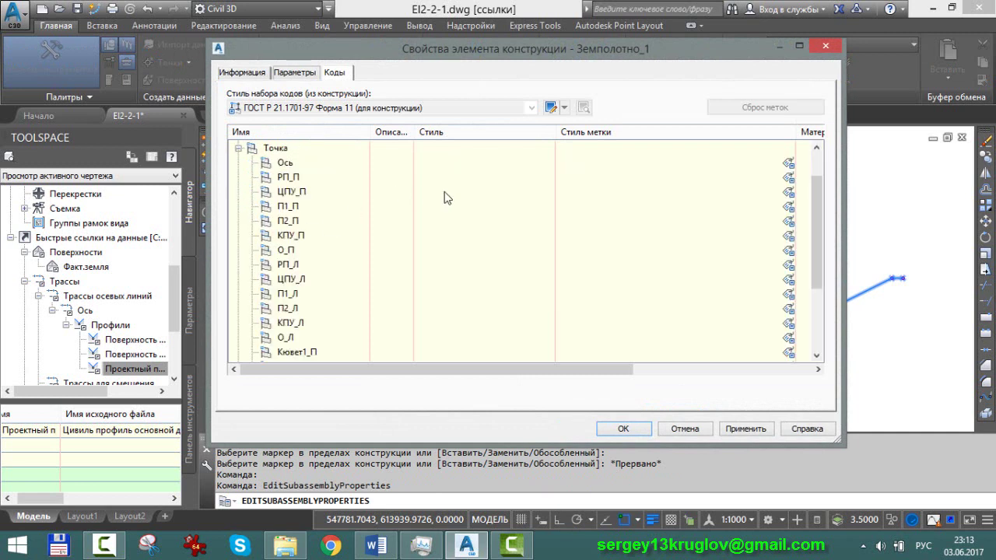
scroll(483, 226, down, 3)
scroll(496, 235, up, 3)
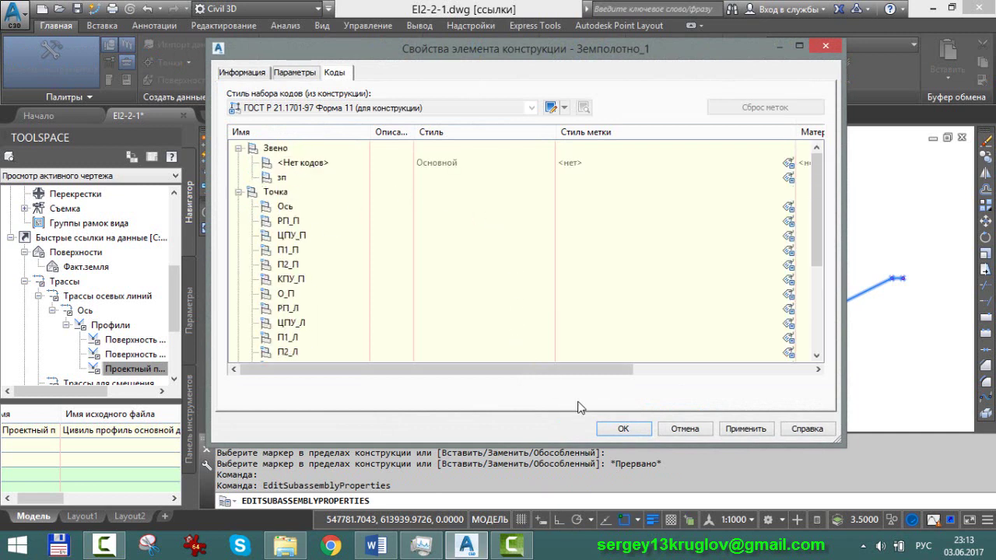
drag(555, 58, 761, 87)
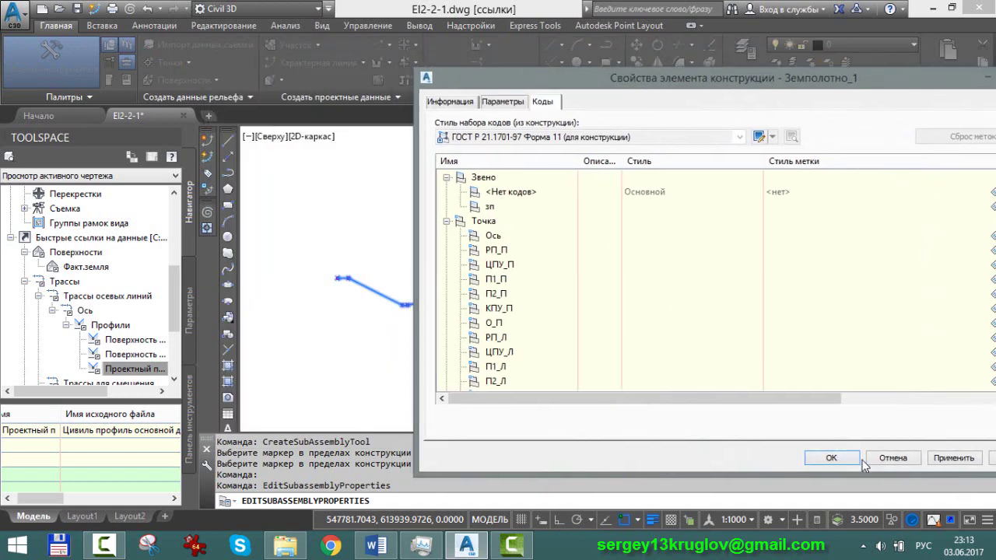
click(831, 458)
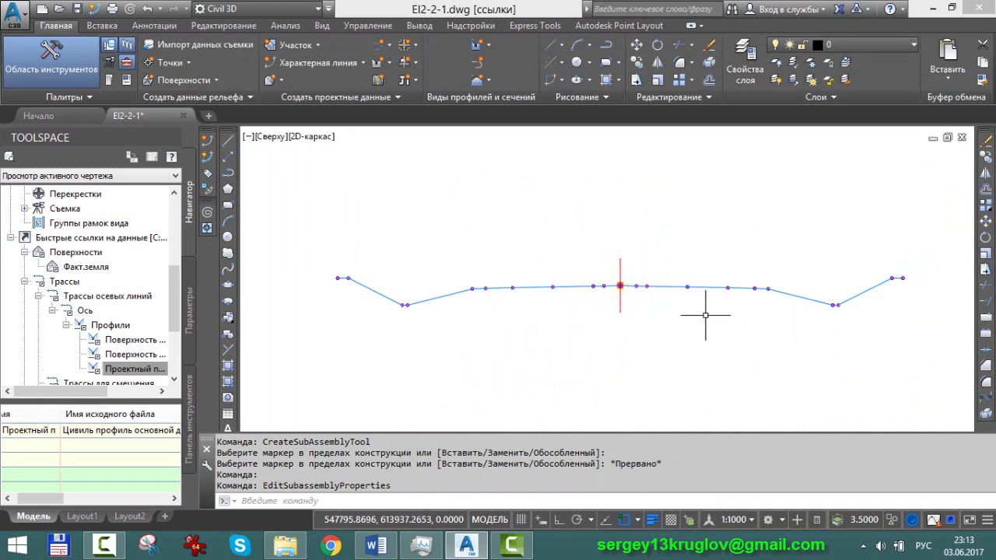
scroll(803, 325, down, 2)
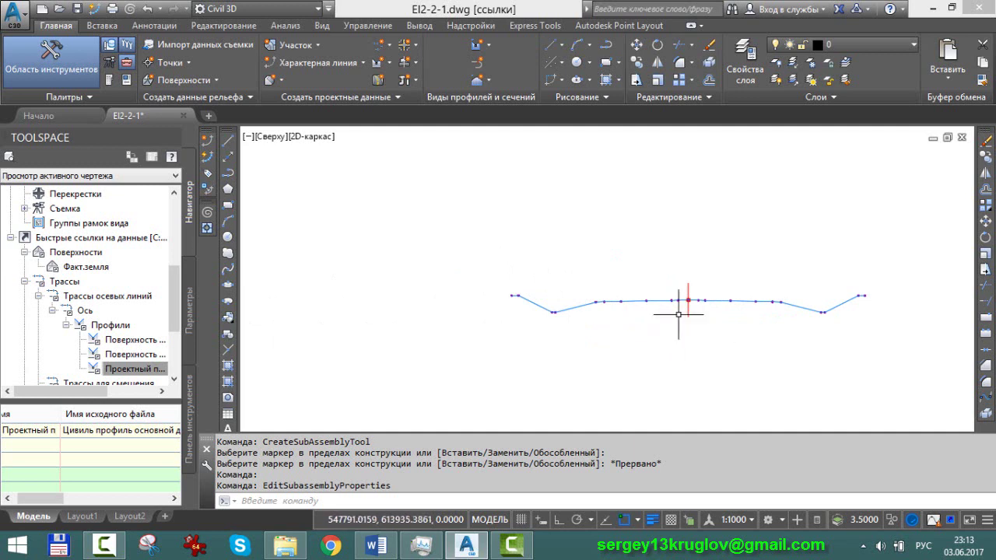
scroll(599, 310, up, 3)
scroll(675, 305, up, 2)
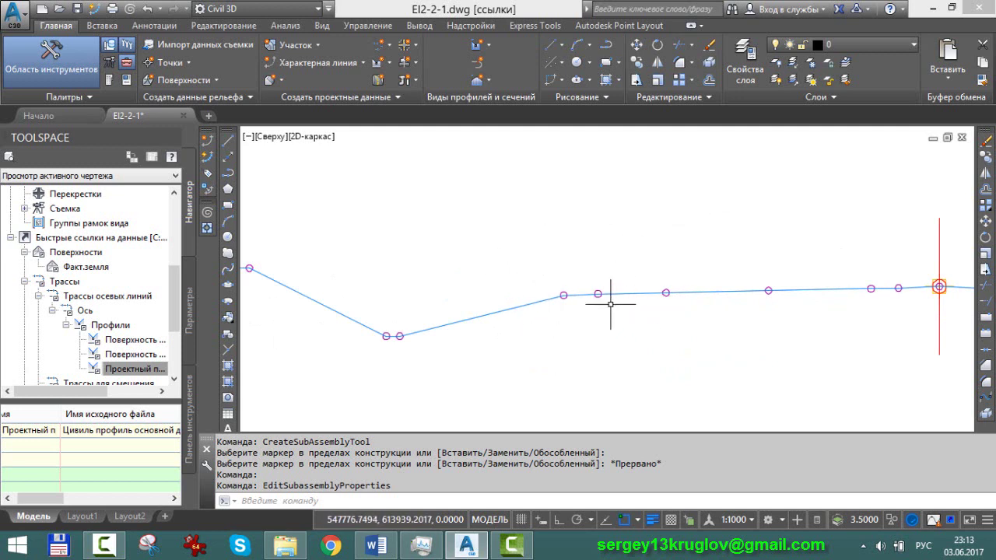
scroll(582, 257, down, 2)
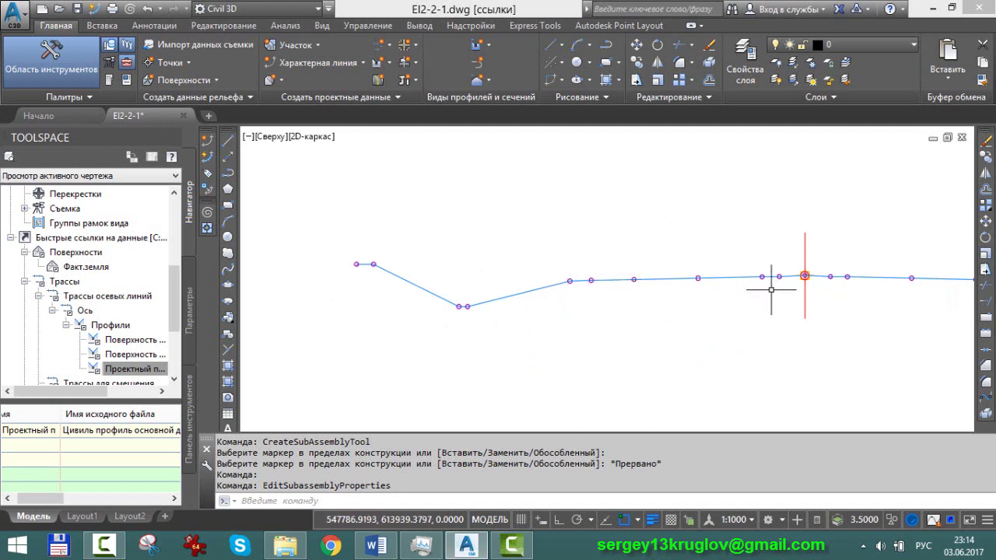
click(770, 277)
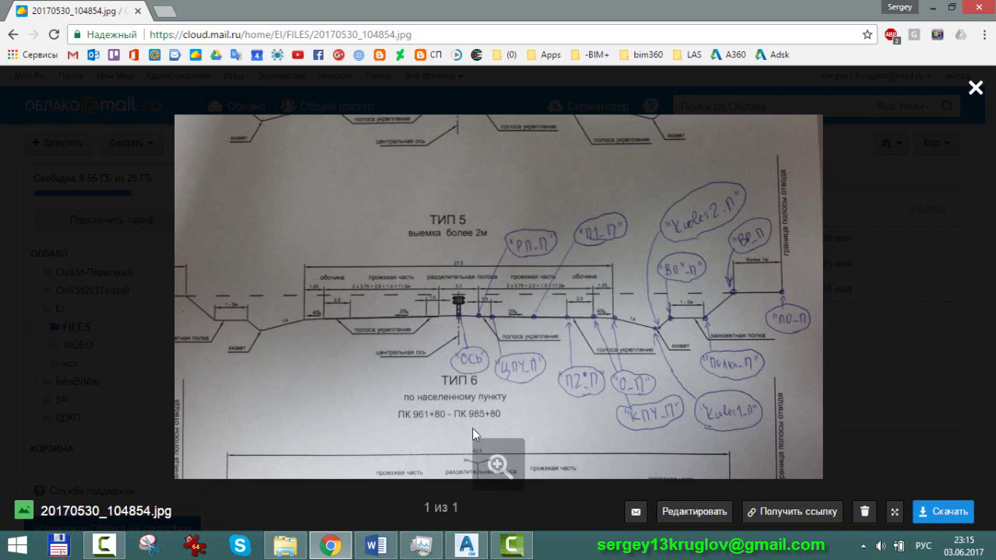
key(alt+Tab)
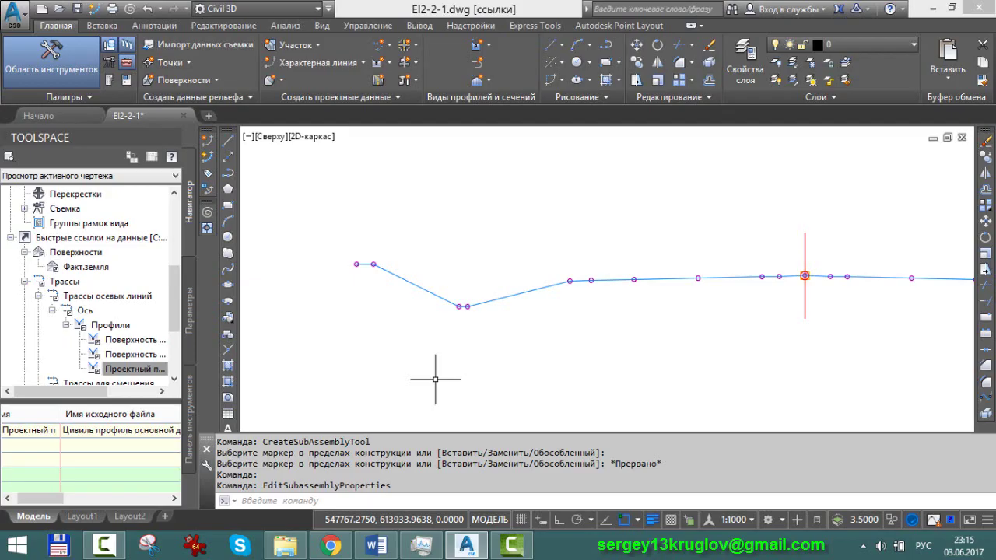
scroll(435, 379, down, 4)
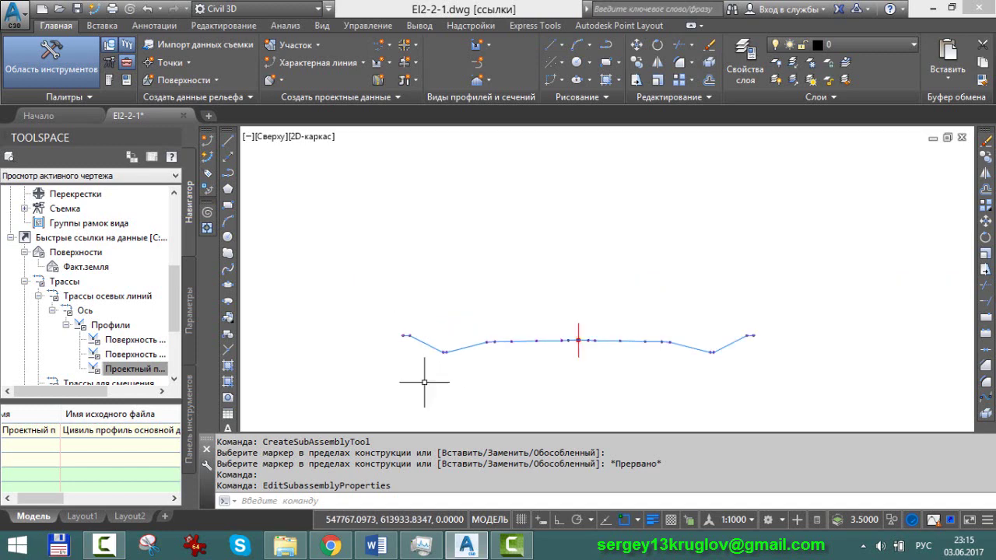
click(397, 550)
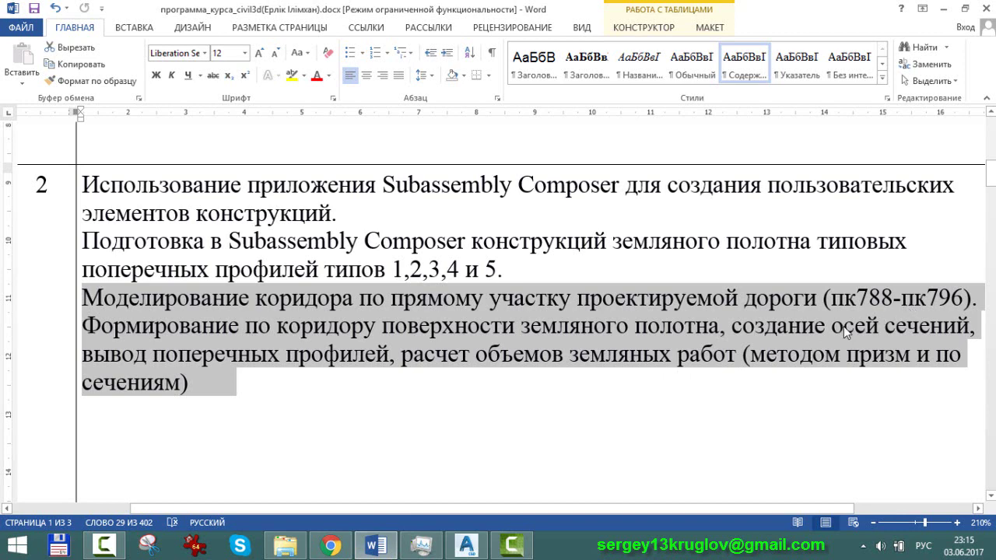
click(391, 549)
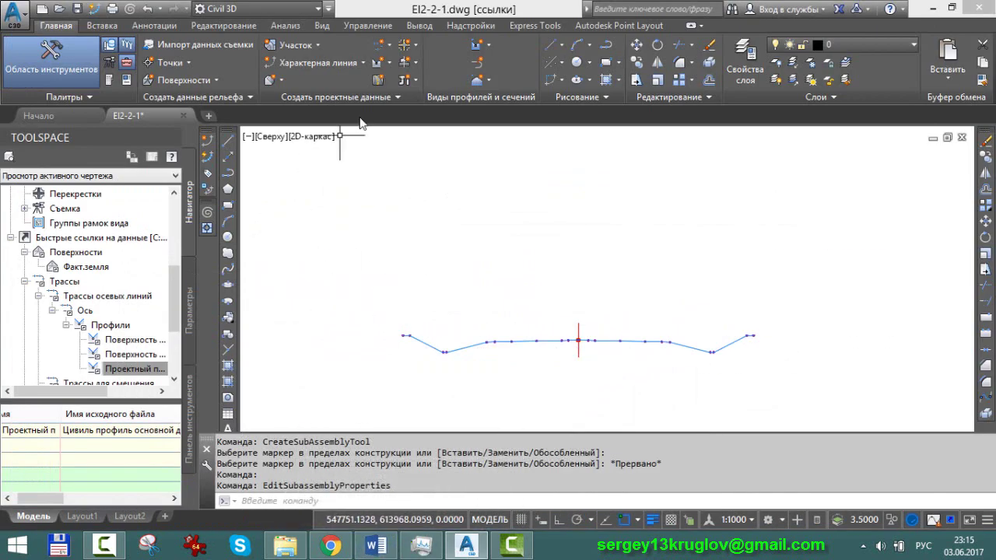
Start a new corridor with baseline and region parameter setup enabled, glancing at the course outline.
click(384, 84)
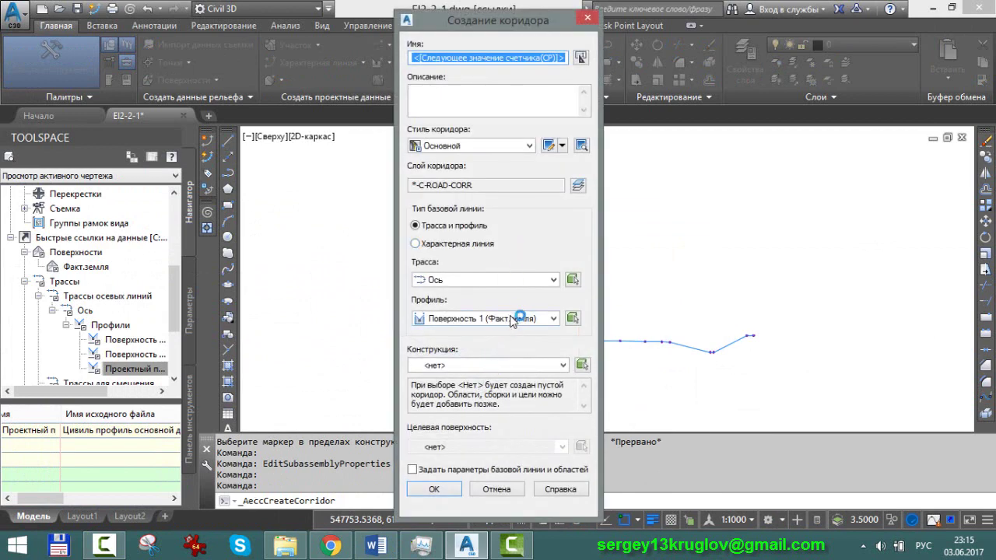
click(414, 470)
text(Коридор)
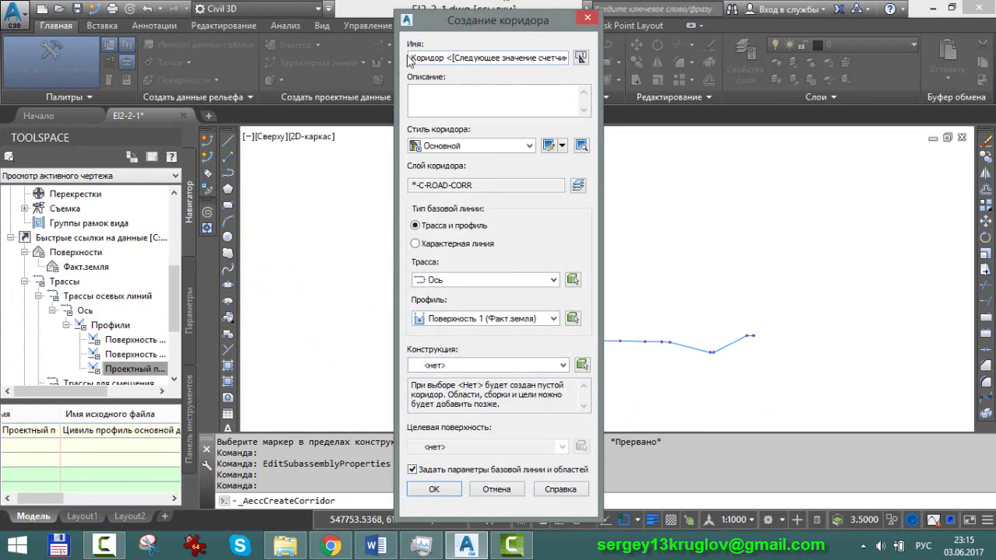
drag(413, 58, 687, 81)
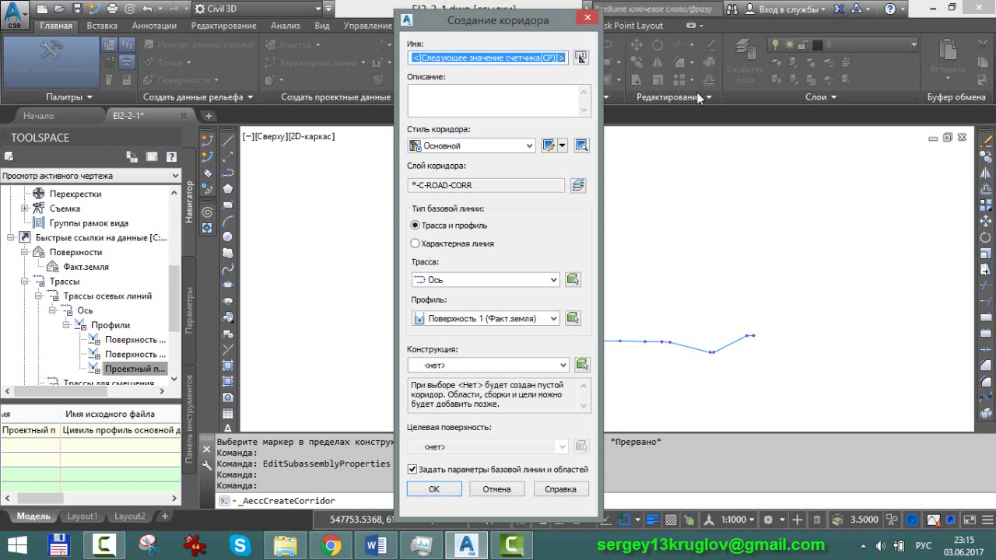
click(378, 547)
click(378, 548)
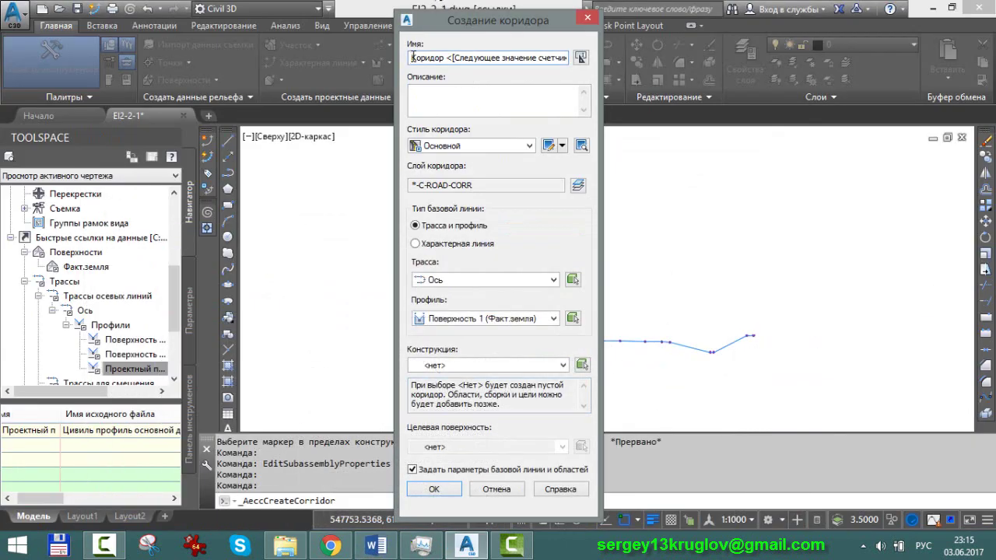
Replace the default corridor name with пк788-пк796.
drag(507, 68, 725, 101)
text(п)
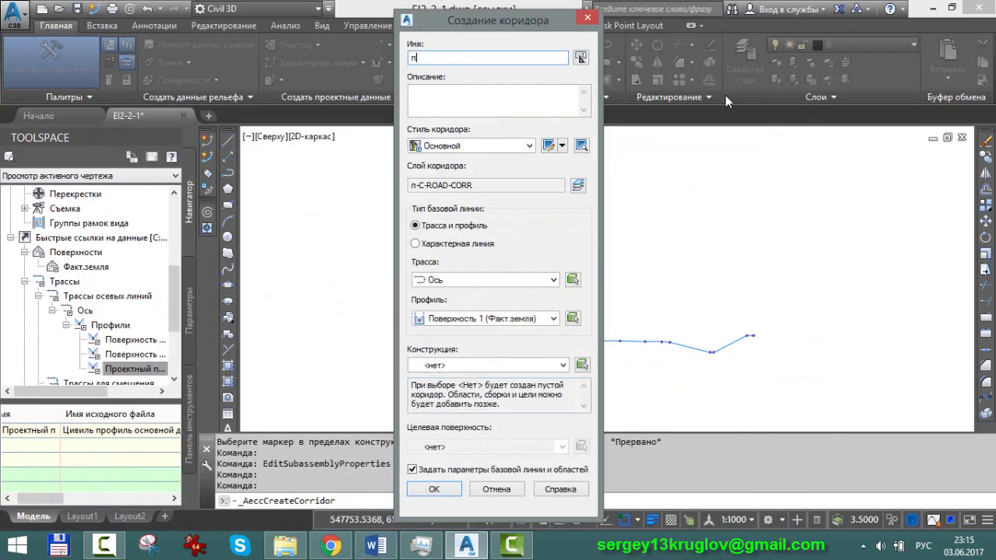
text(к)
text(788)
text(-п)
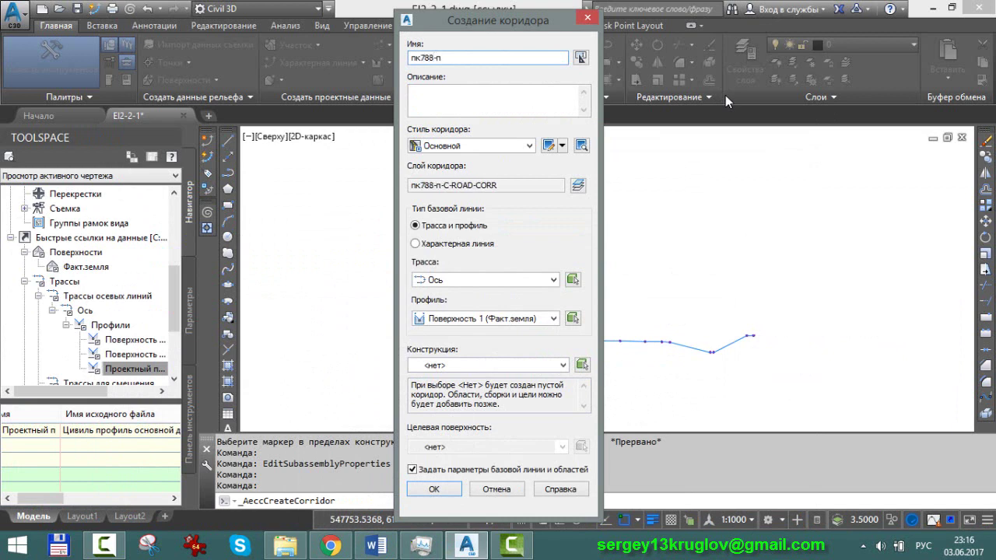
text(к796)
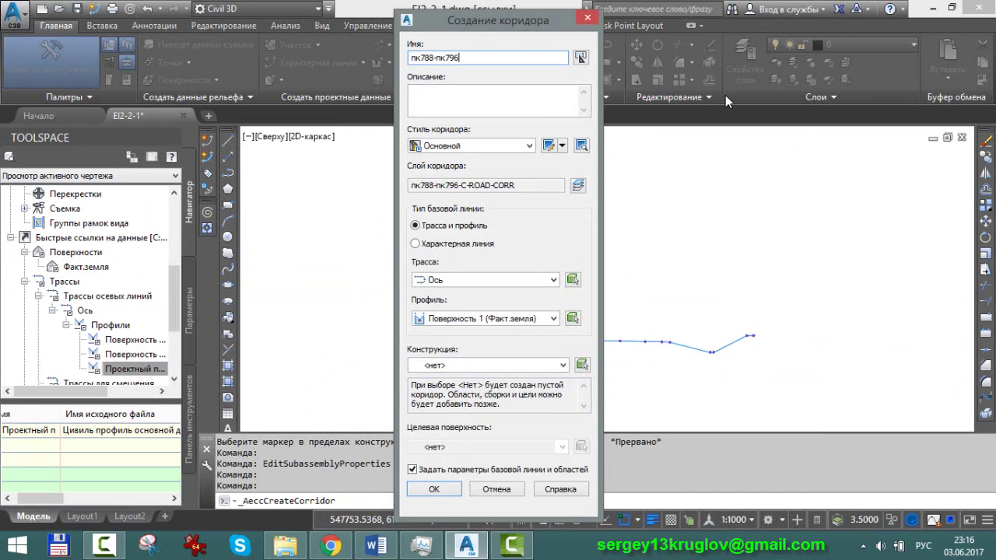
click(378, 546)
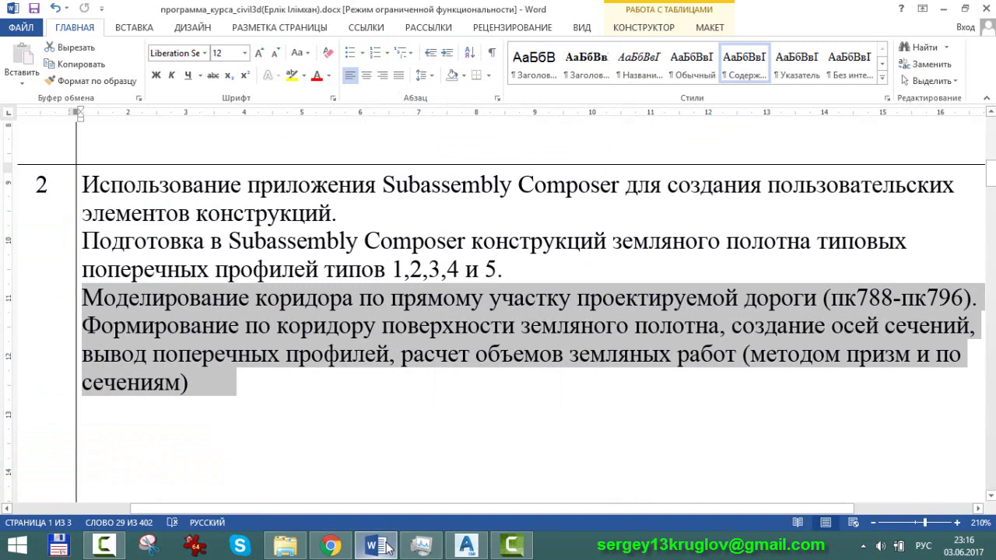
click(387, 547)
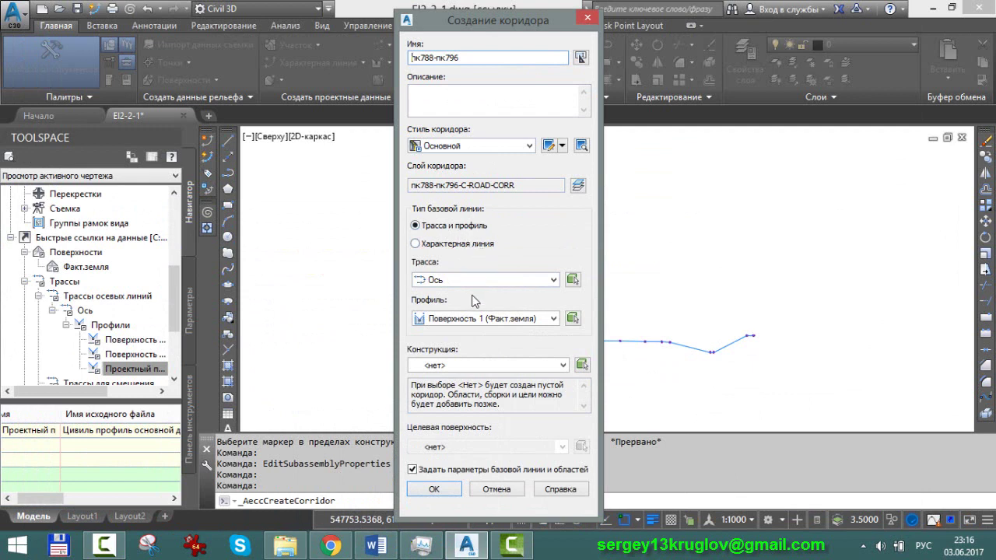
Choose profile Проектный профиль, assembly Земполотно-1 and target surface Факт.земля, then confirm.
click(465, 319)
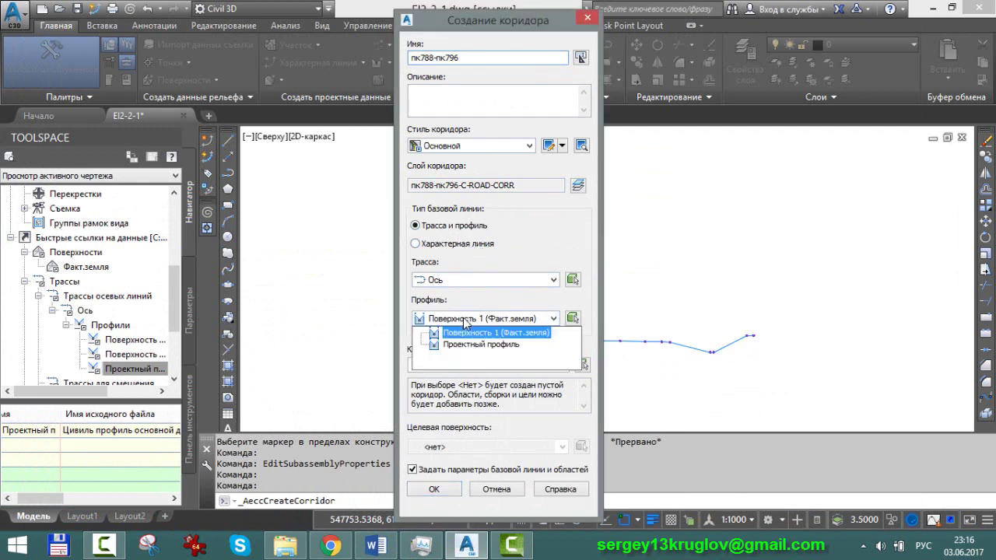
click(482, 344)
click(471, 366)
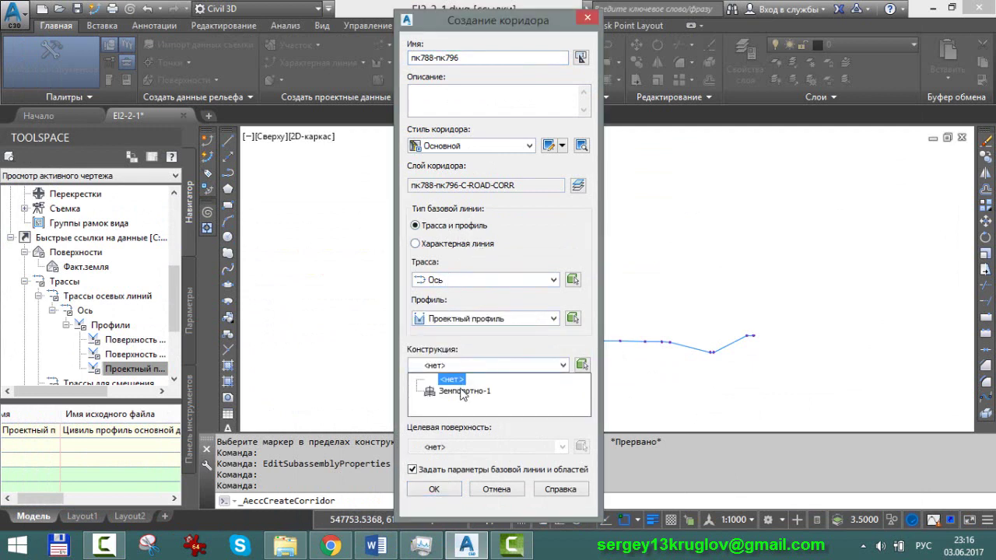
click(463, 392)
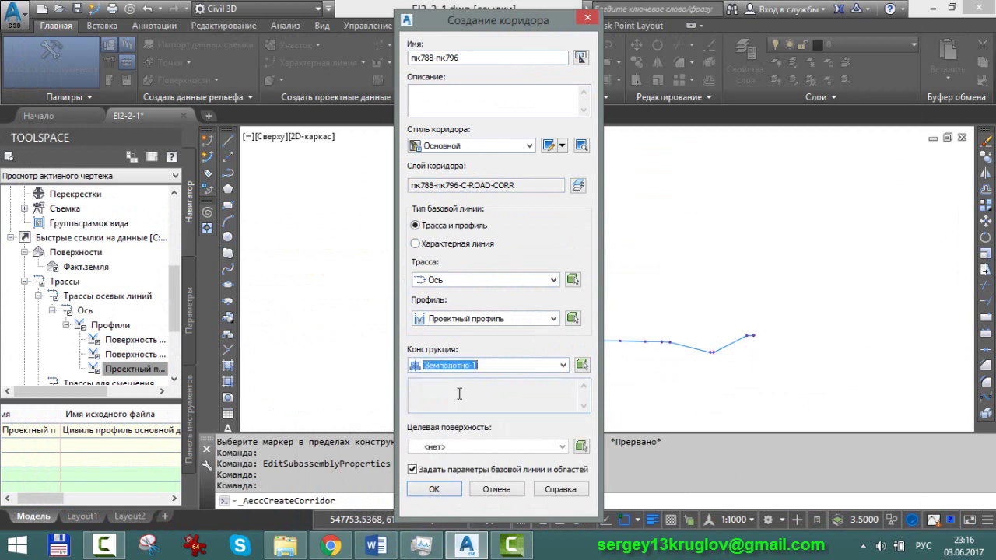
click(442, 447)
click(465, 474)
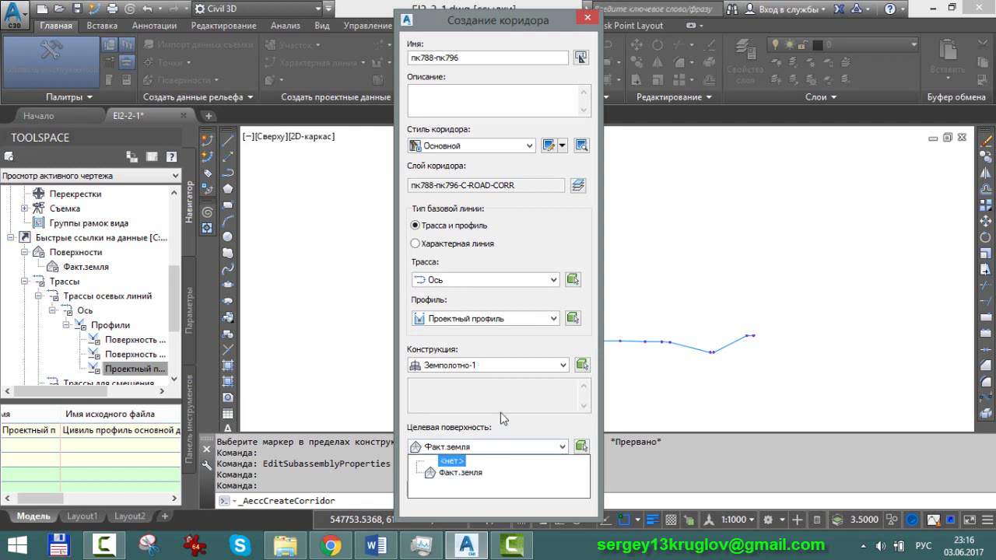
key(Up)
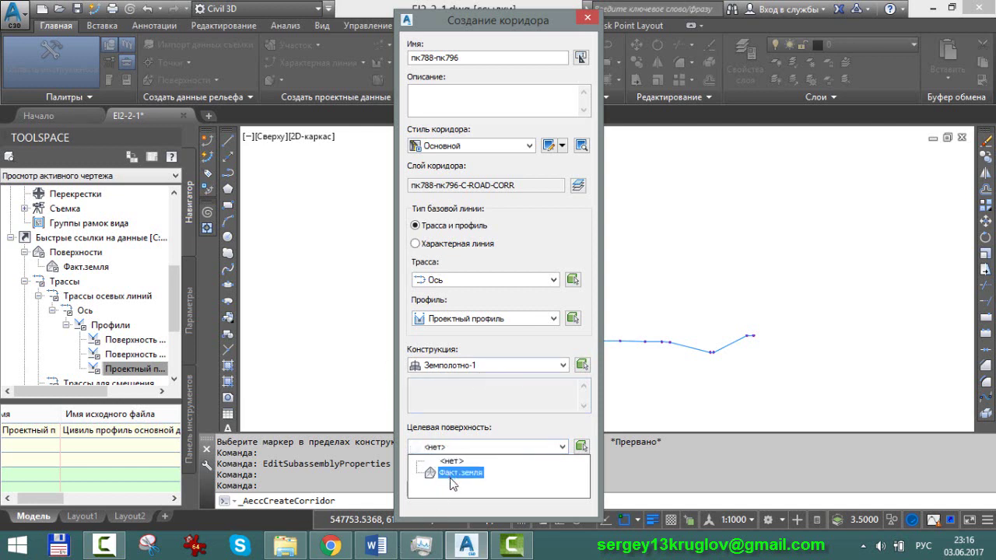
click(456, 476)
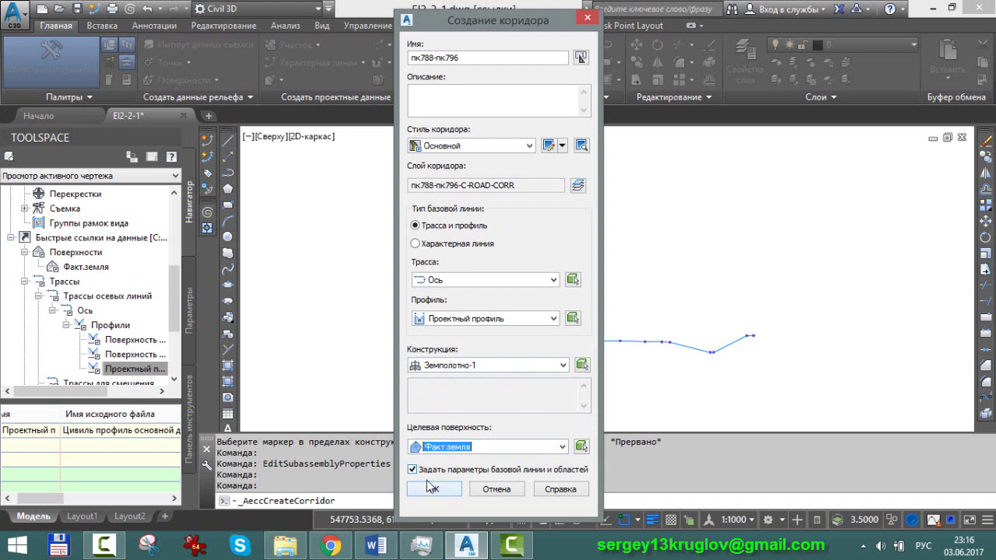
click(436, 489)
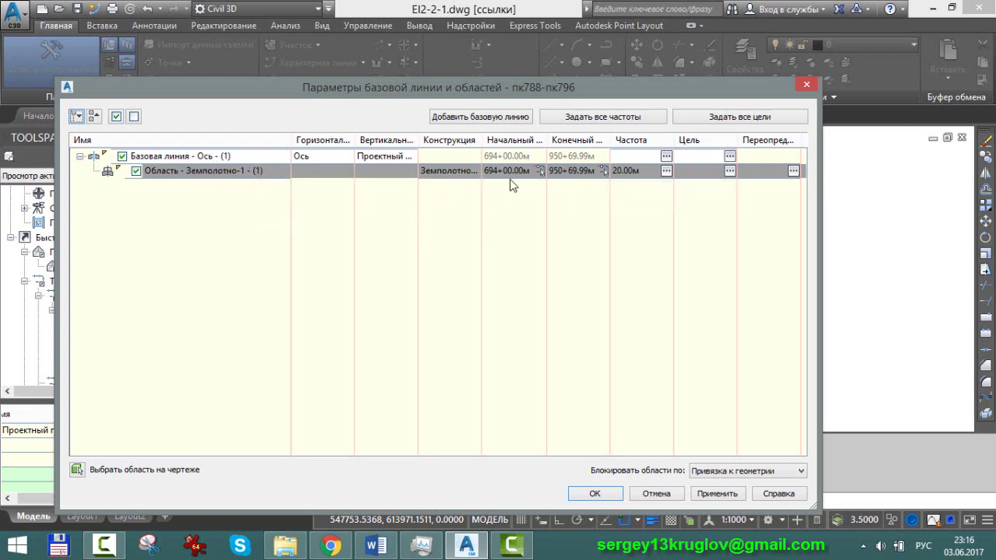
Set the Земполотно-1 region's start station to 788+00.00 and end station to 796+00.00.
click(539, 174)
text(78800)
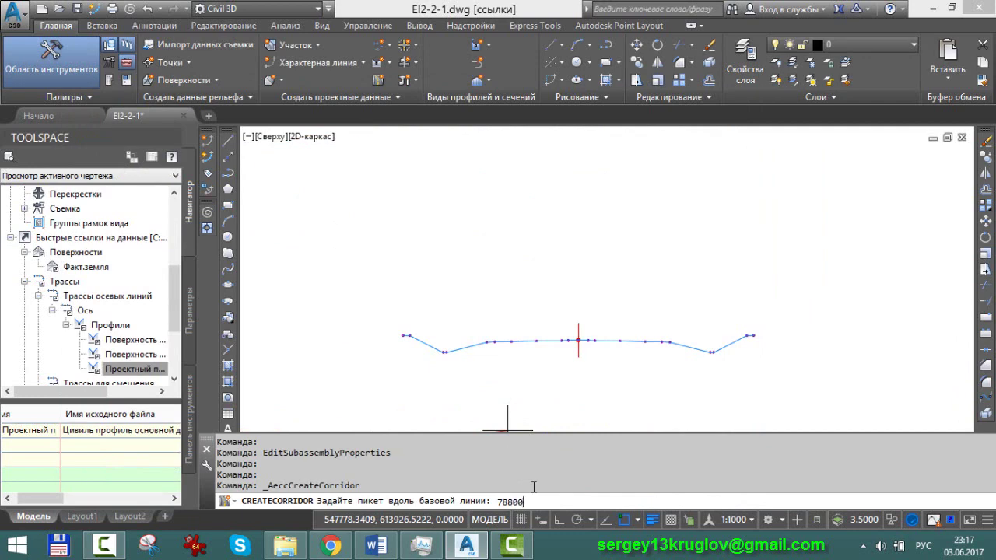
key(Return)
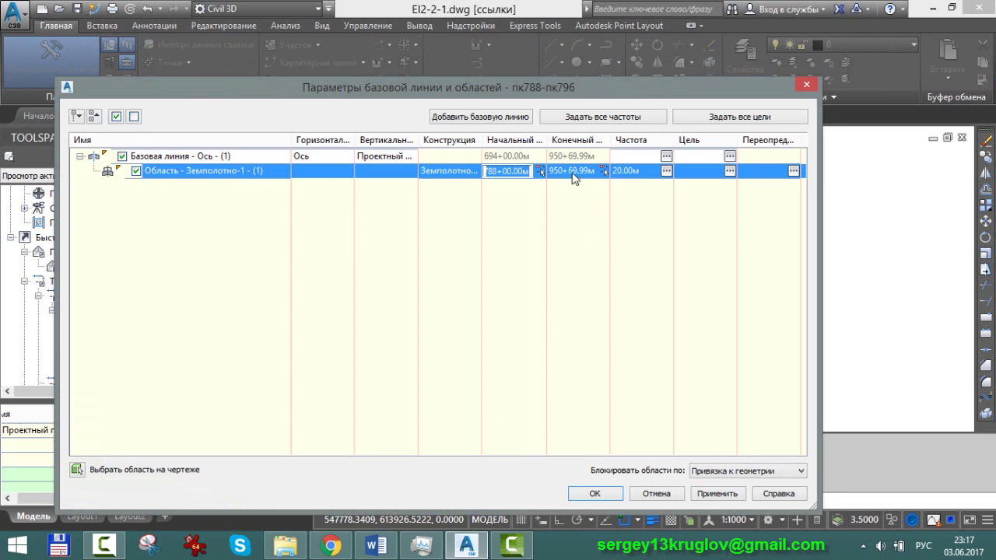
click(574, 172)
text(79600)
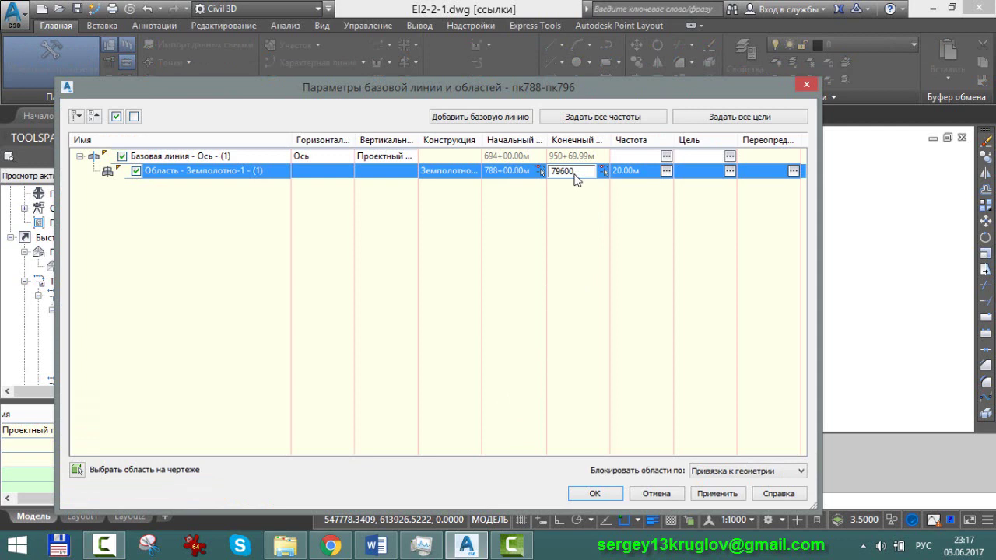
key(Return)
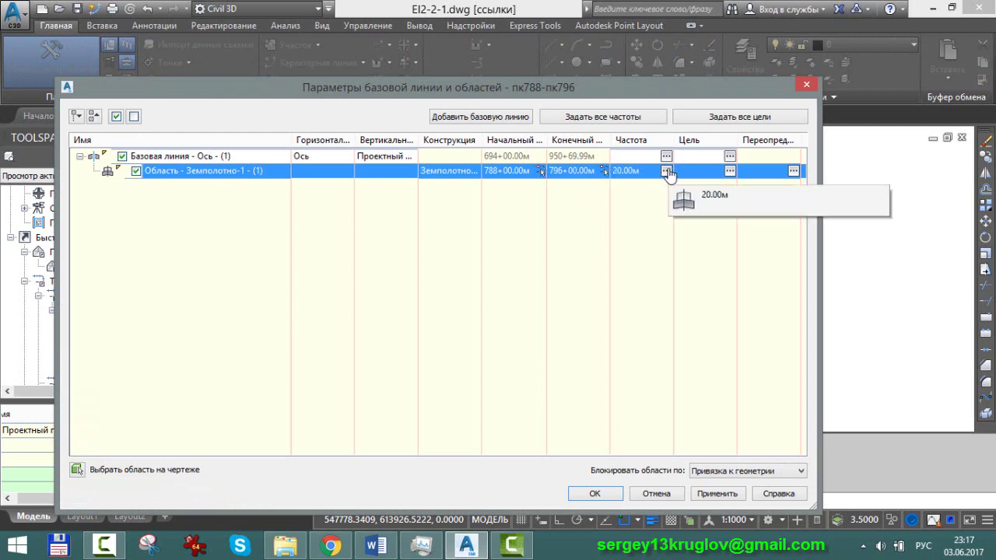
Set region frequency to 50 m along tangents and 25 m for curves, spirals and vertical curves.
click(665, 171)
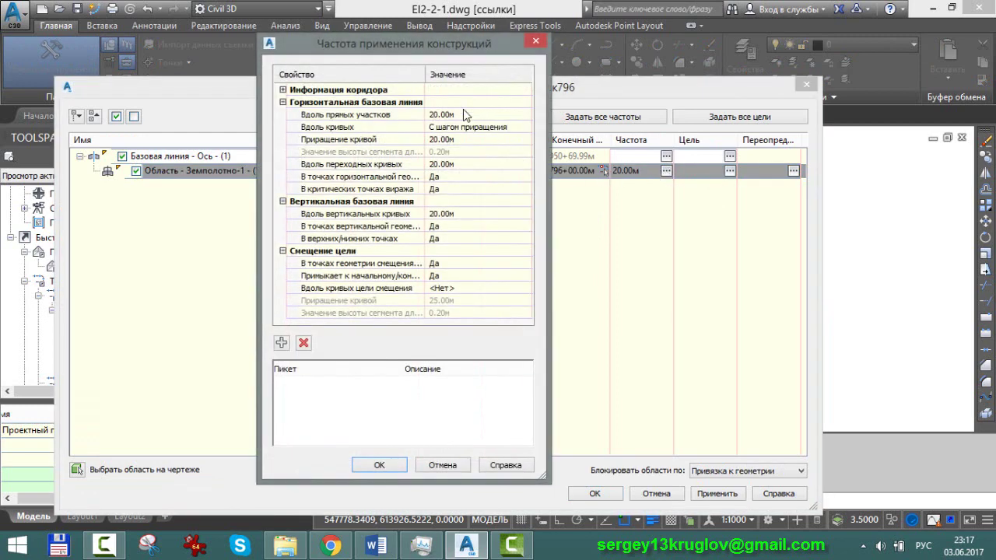
click(453, 117)
text(50)
key(Return)
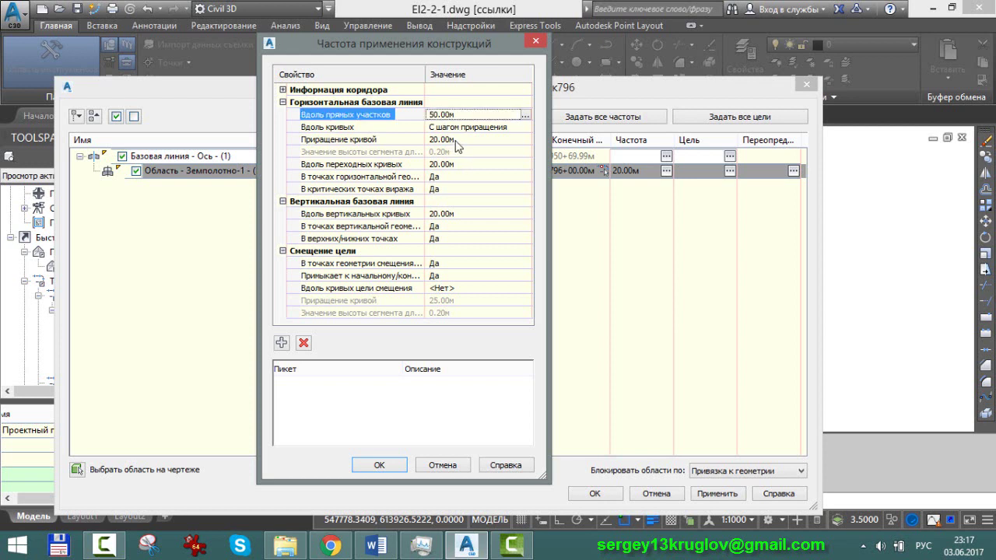
click(457, 141)
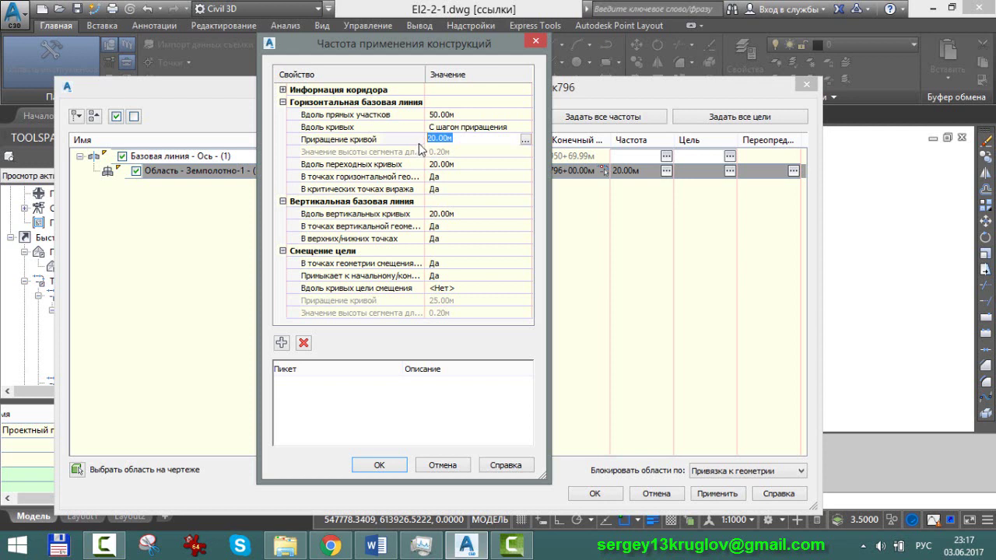
text(2)
text(5)
key(Return)
click(452, 163)
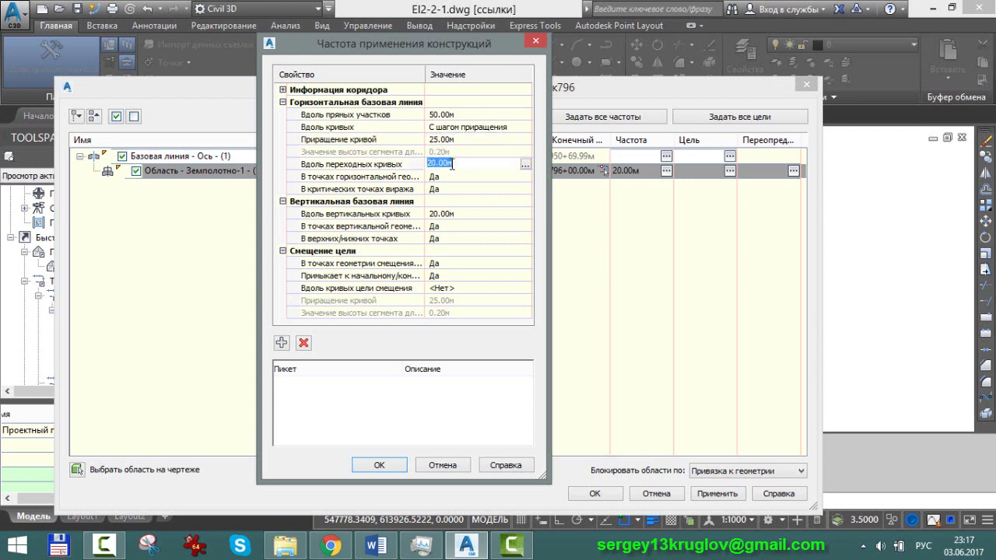
text(25)
key(Return)
click(459, 214)
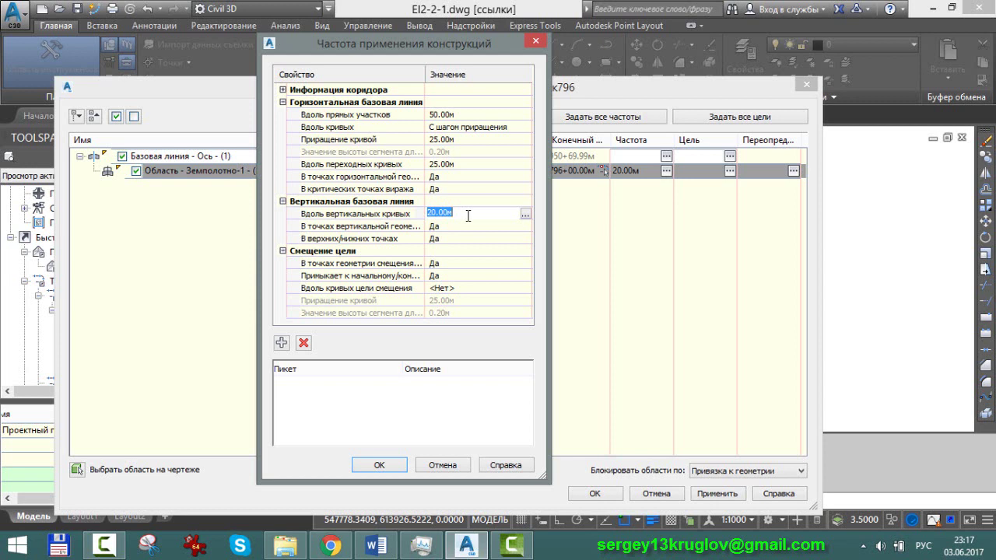
text(25)
key(Return)
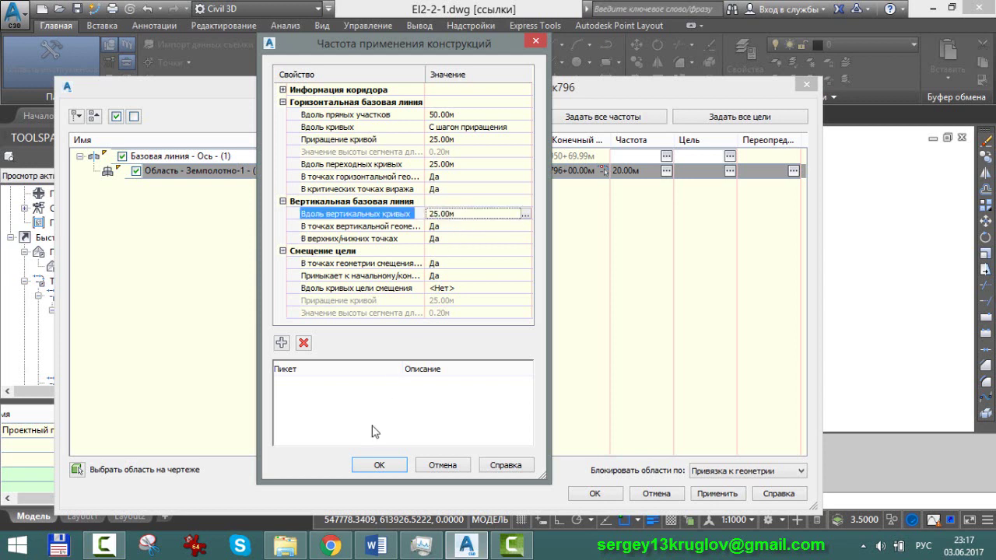
click(379, 465)
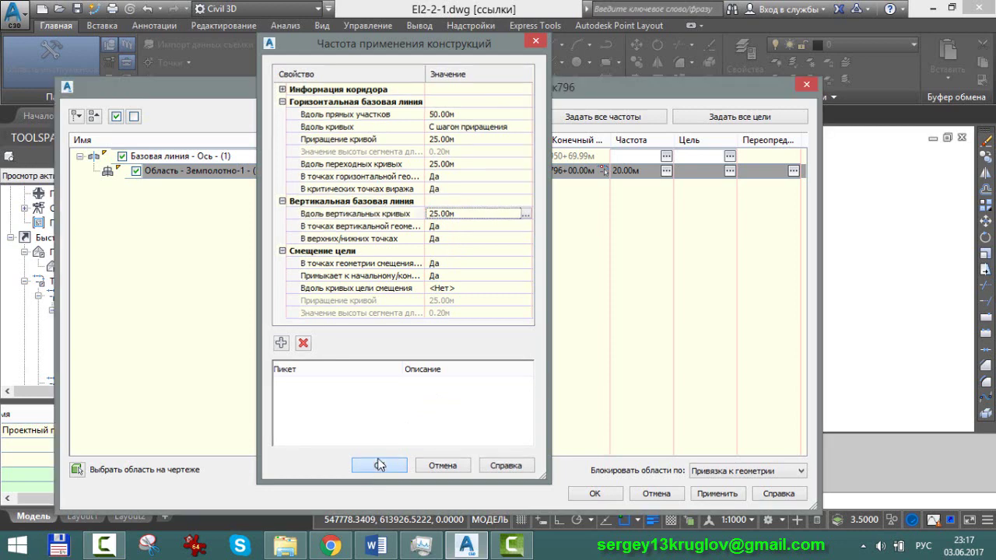
Build the corridor, dismiss the event log, and scroll Prospector to the Коридоры node.
click(597, 495)
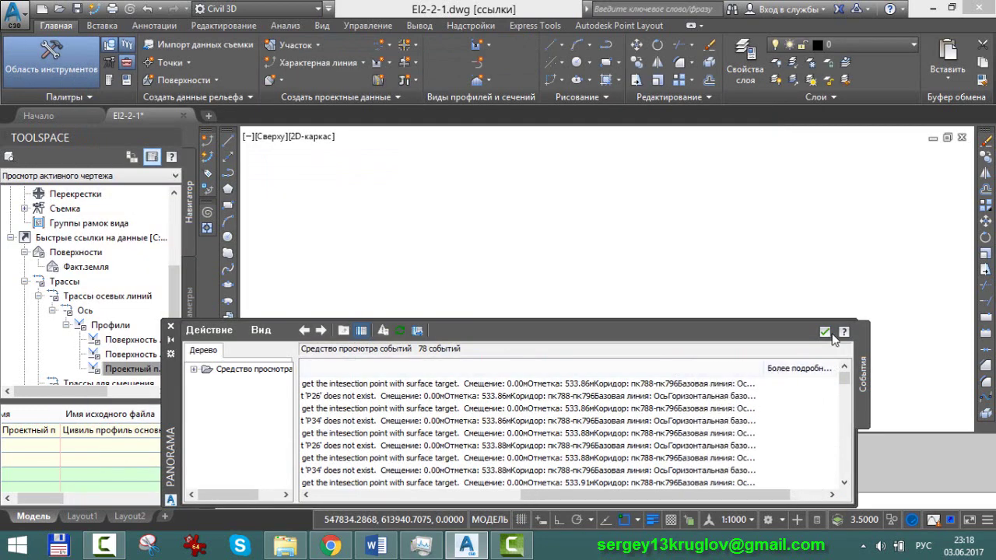
click(826, 332)
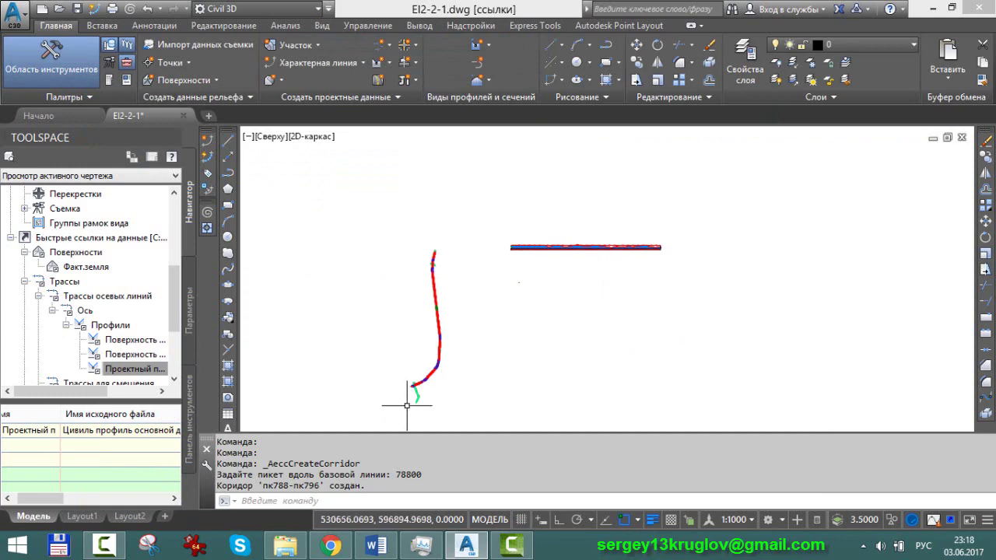
scroll(406, 405, up, 5)
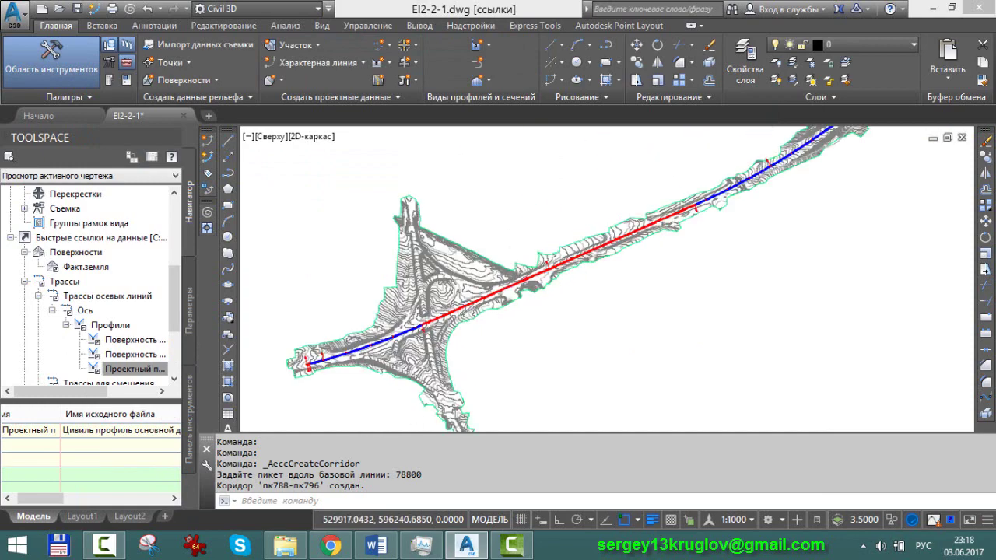
scroll(560, 226, up, 2)
scroll(573, 216, up, 2)
scroll(507, 310, down, 2)
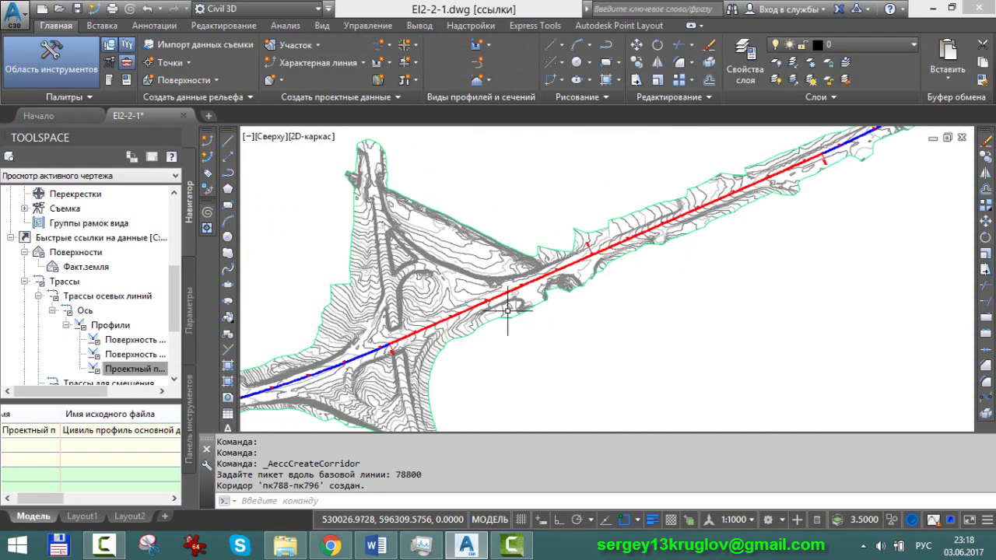
scroll(507, 309, down, 6)
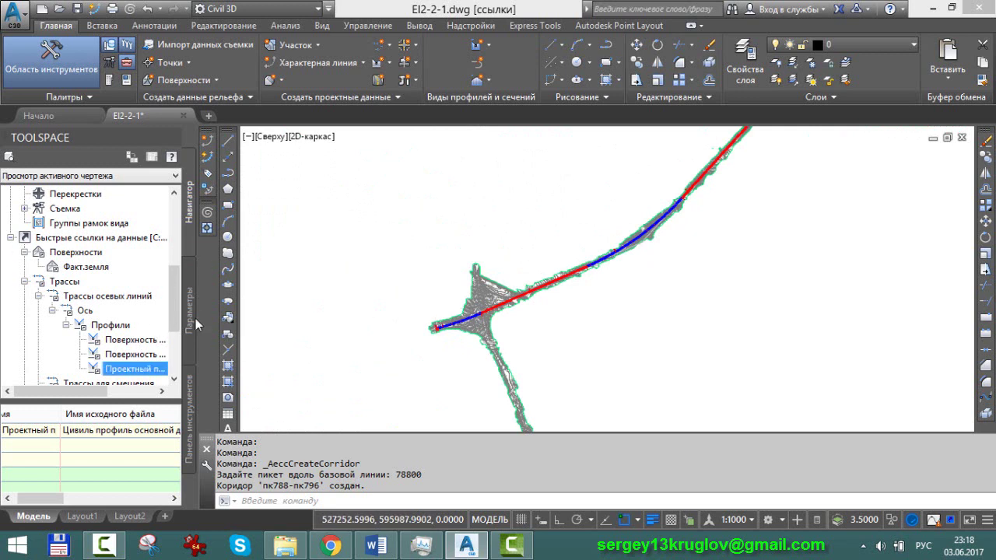
drag(174, 300, 189, 255)
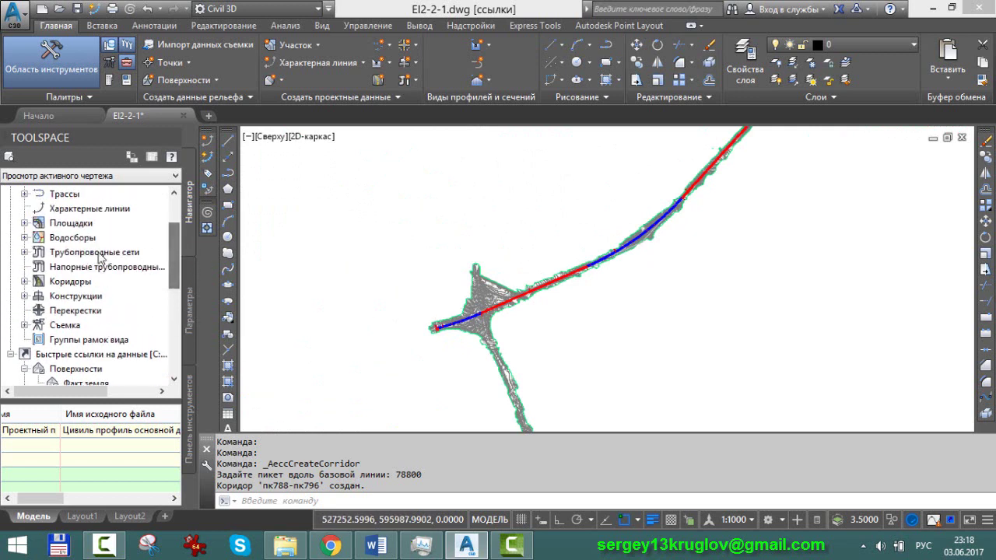
Zoom the drawing to corridor пк788-пк796 from the Prospector Коридоры list.
click(25, 281)
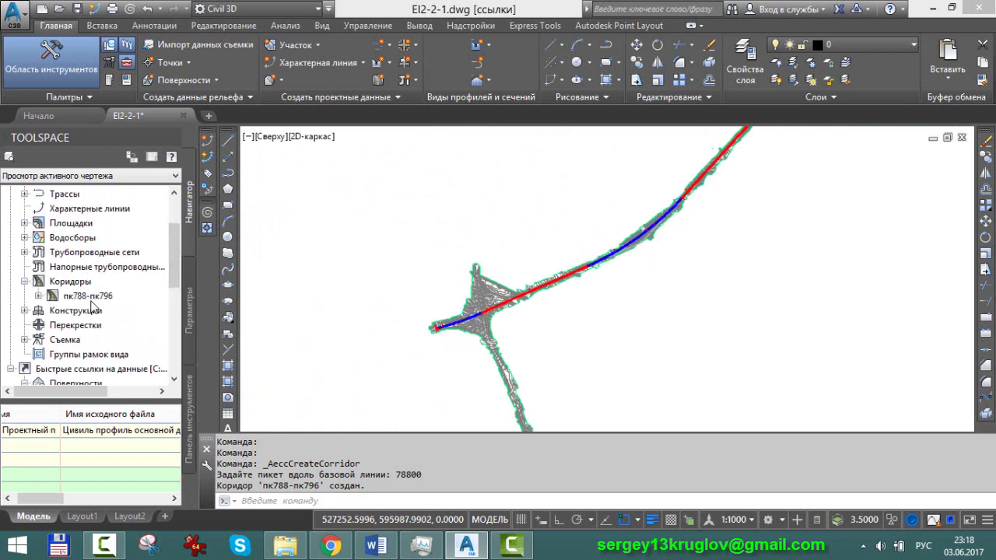
right_click(93, 298)
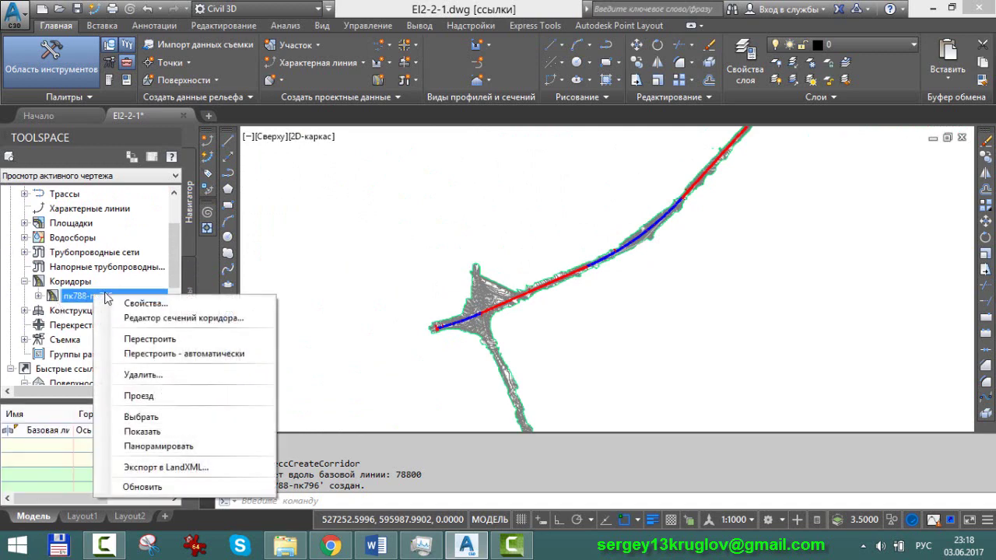
click(159, 432)
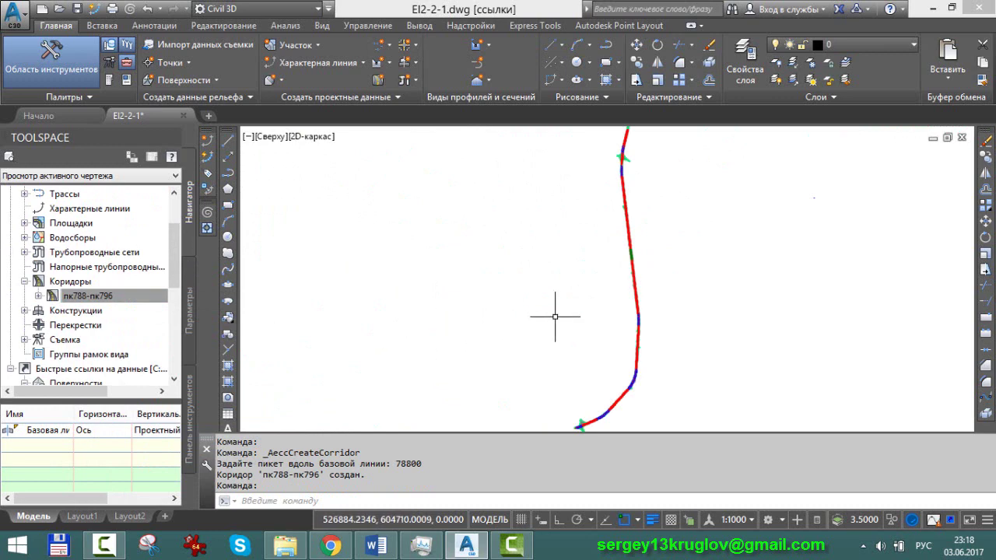
scroll(597, 286, up, 2)
scroll(645, 226, up, 2)
scroll(661, 226, up, 1)
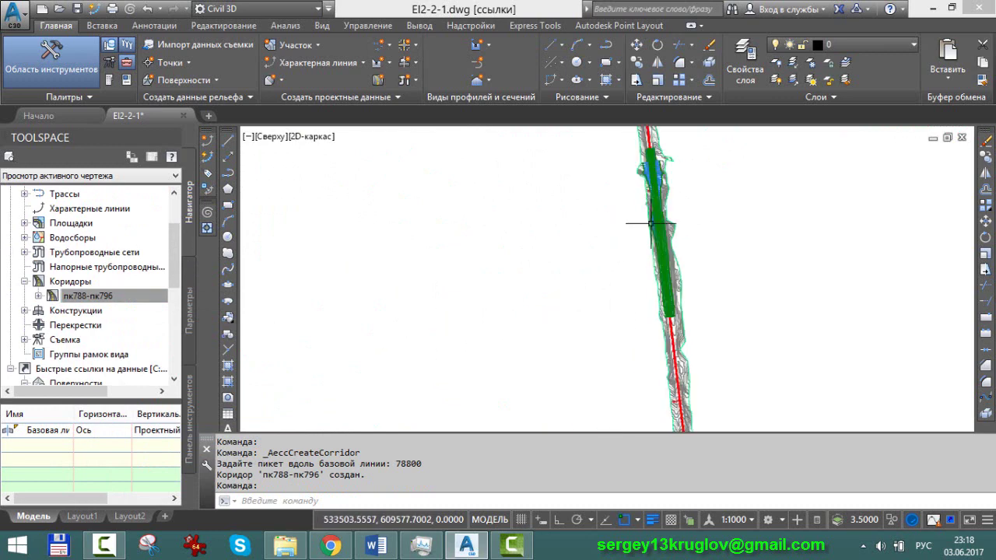
scroll(658, 231, up, 2)
scroll(653, 233, up, 2)
middle_drag(518, 174, 507, 140)
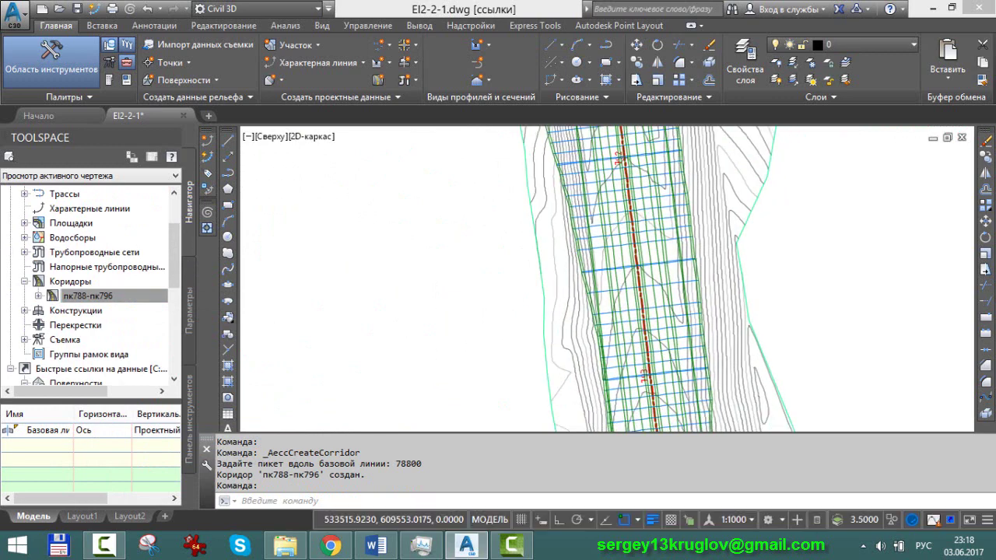
Zoom and pan around the corridor to inspect its sections and daylight edges over the contours.
scroll(511, 205, down, 2)
scroll(512, 206, down, 2)
scroll(573, 355, up, 2)
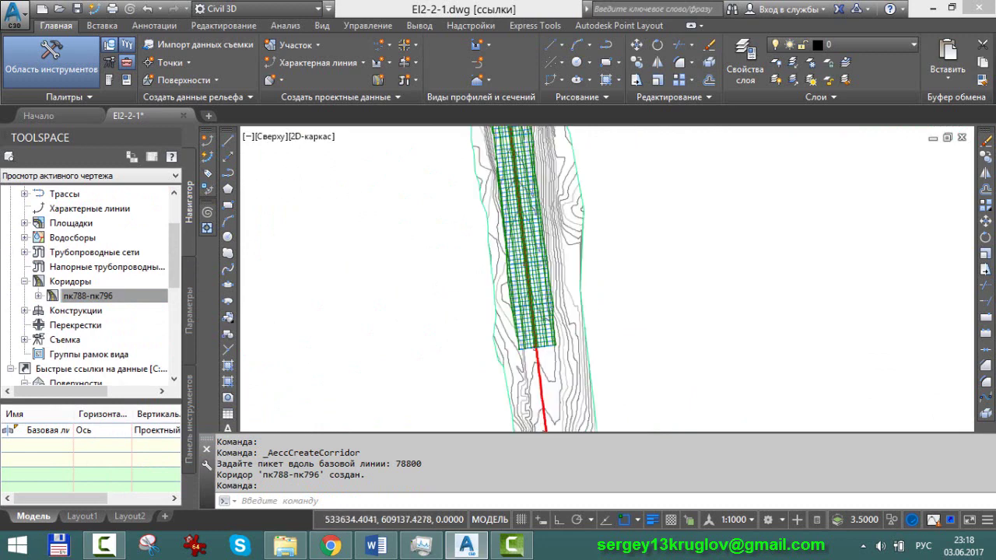
scroll(519, 345, up, 2)
scroll(517, 348, up, 2)
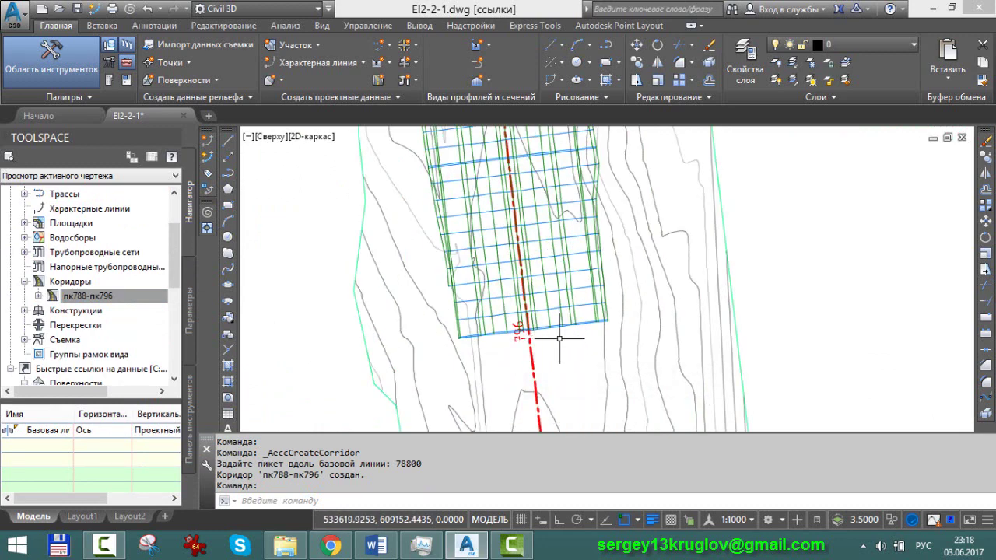
scroll(560, 349, down, 2)
scroll(562, 347, up, 1)
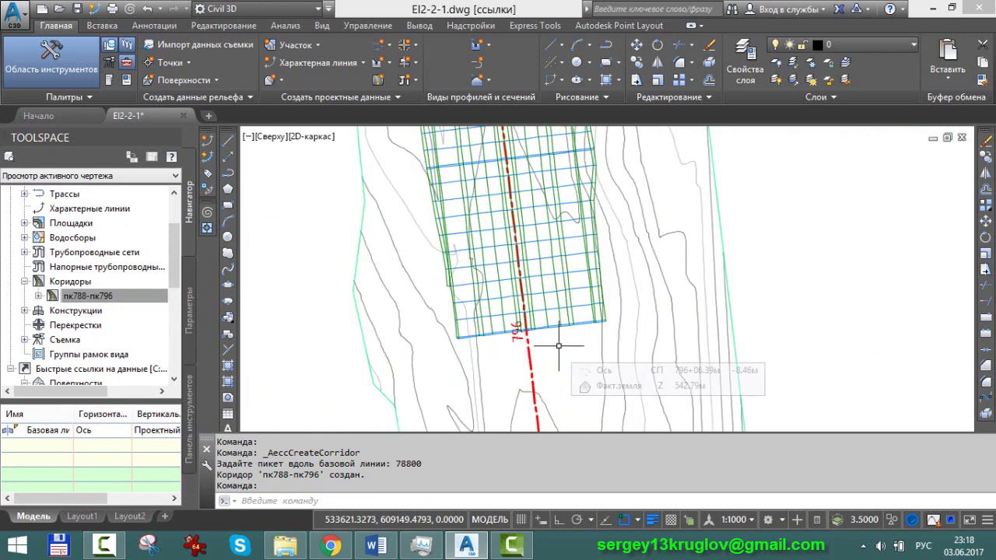
scroll(563, 343, up, 1)
scroll(564, 340, up, 1)
scroll(565, 339, down, 1)
scroll(548, 331, down, 2)
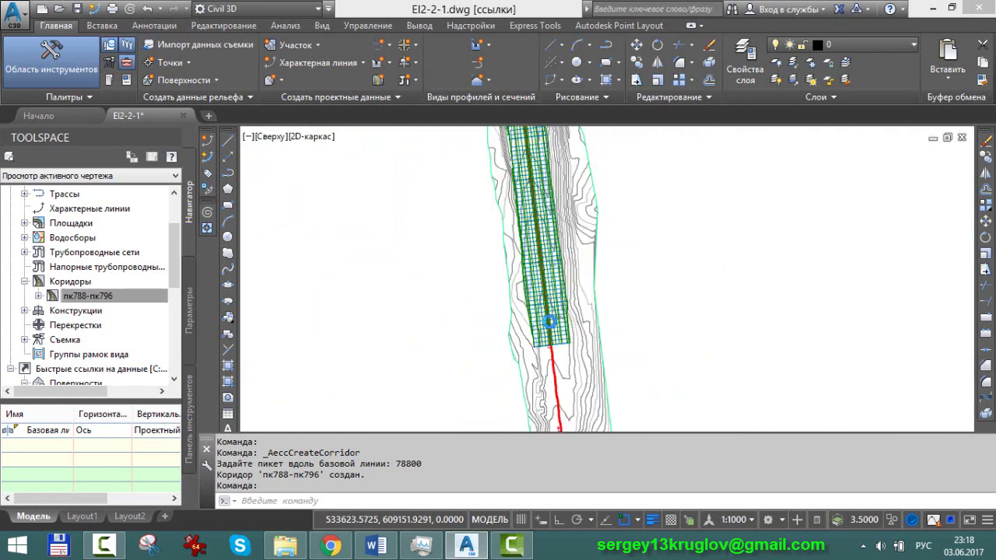
scroll(534, 322, down, 2)
scroll(504, 315, up, 1)
scroll(490, 295, up, 1)
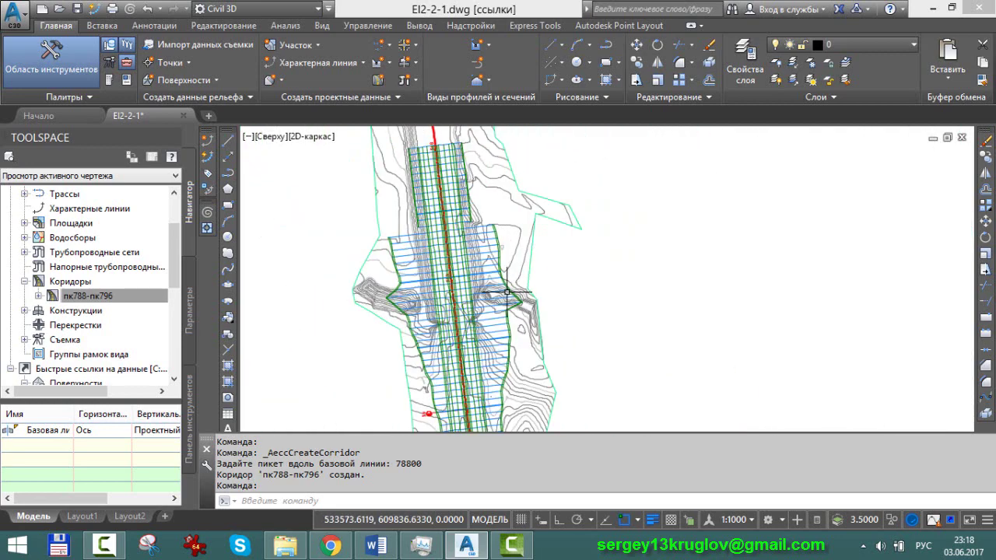
scroll(467, 265, up, 1)
scroll(450, 237, up, 1)
scroll(498, 308, down, 1)
scroll(482, 296, up, 1)
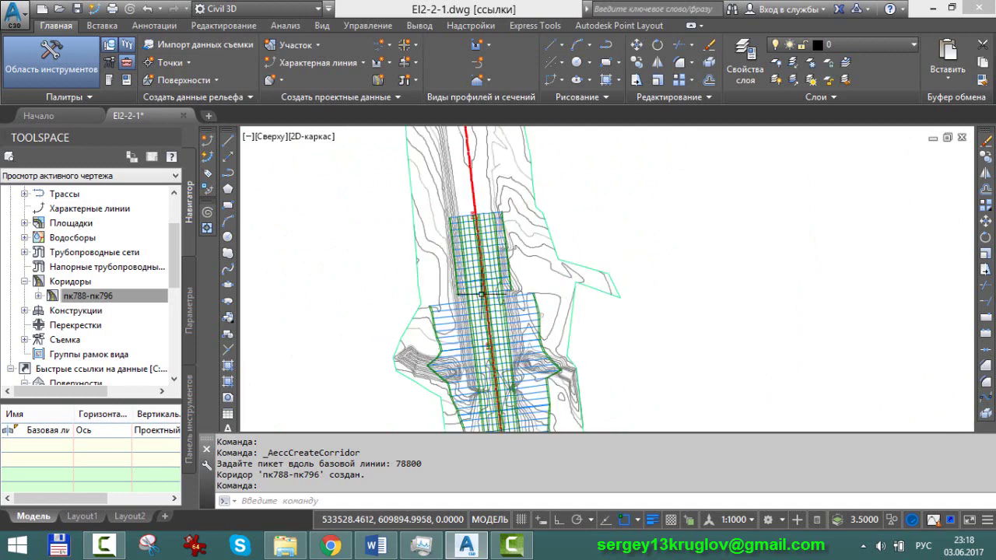
scroll(476, 299, up, 1)
scroll(472, 305, up, 1)
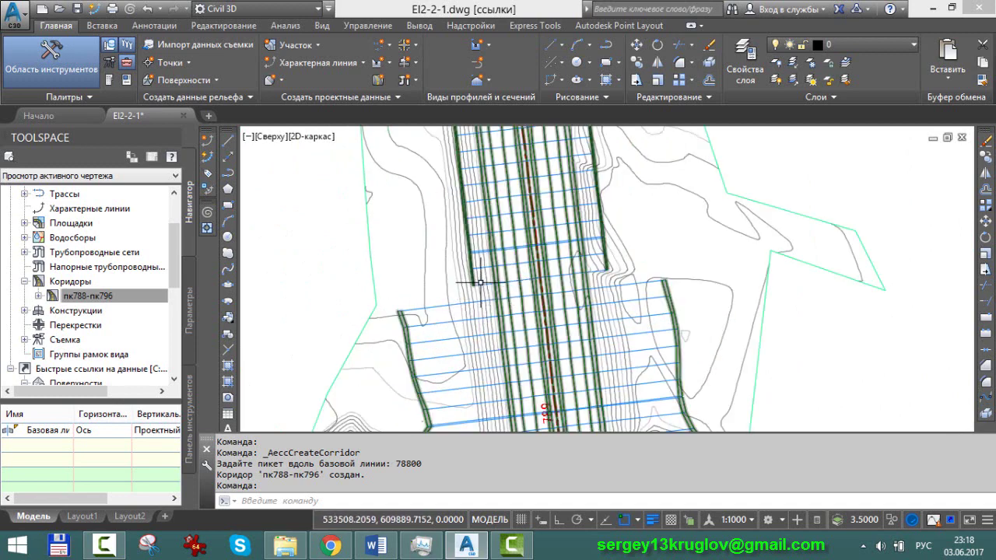
scroll(471, 302, down, 1)
scroll(593, 308, down, 1)
scroll(593, 308, down, 1)
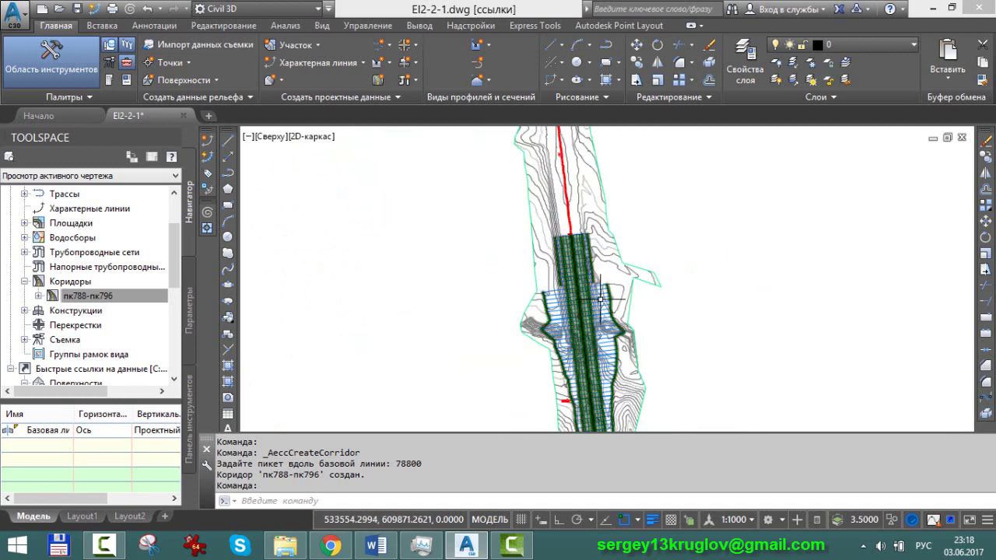
mouse_move(580, 161)
middle_down()
mouse_move(574, 148)
mouse_move(612, 306)
mouse_move(586, 422)
mouse_move(573, 374)
middle_up()
scroll(574, 148, down, 1)
scroll(579, 280, up, 2)
scroll(568, 268, up, 1)
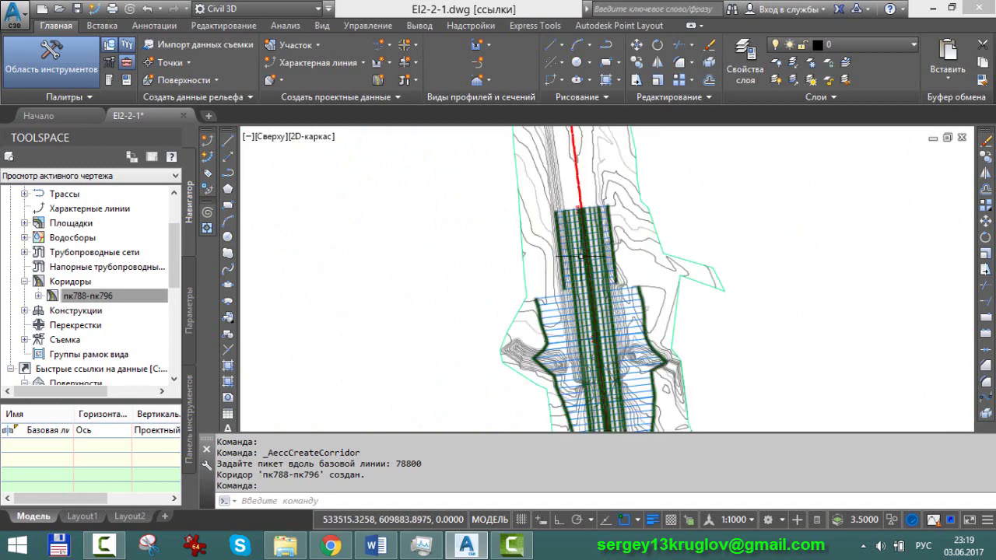
scroll(564, 276, up, 1)
scroll(565, 279, up, 1)
scroll(563, 277, up, 2)
scroll(549, 289, up, 1)
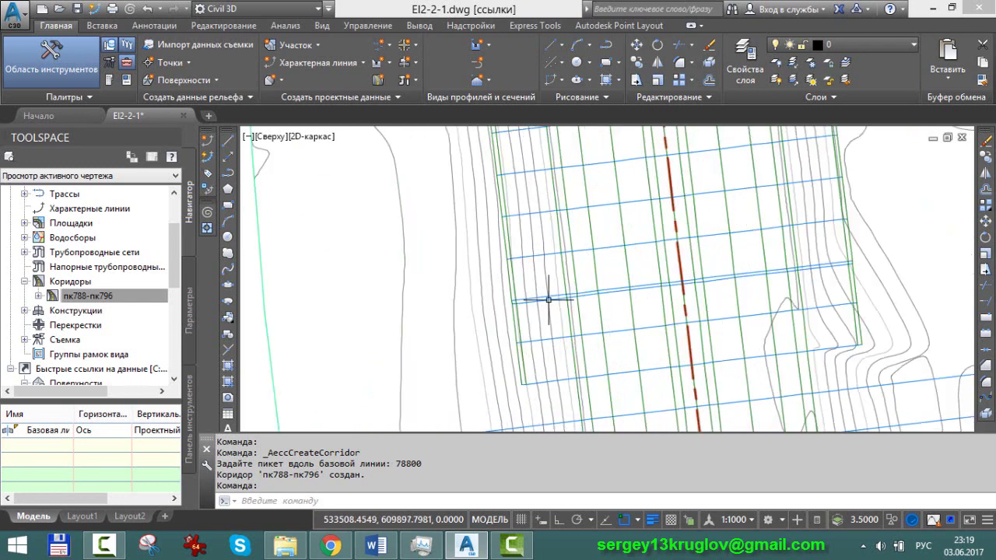
scroll(546, 292, up, 1)
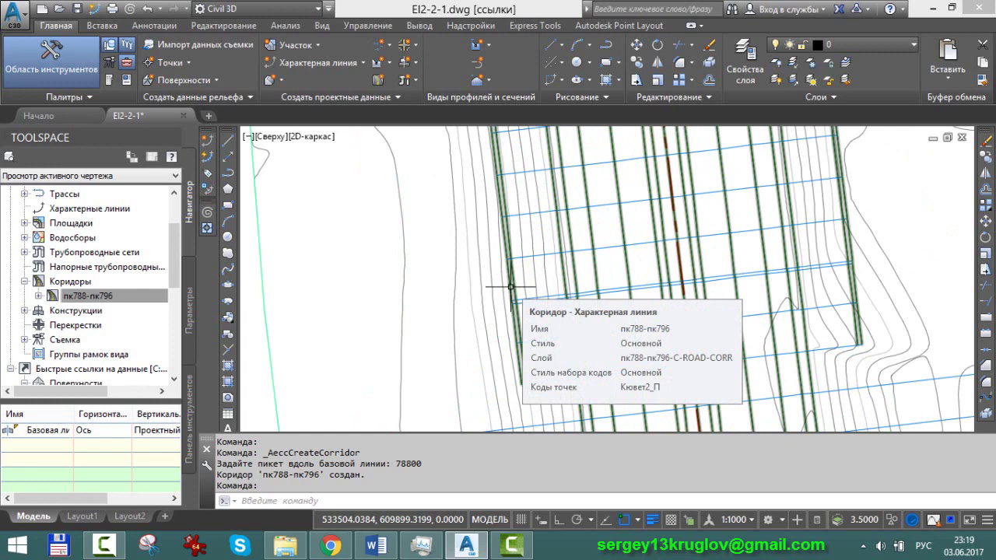
scroll(510, 287, down, 1)
scroll(510, 286, down, 2)
scroll(510, 286, down, 1)
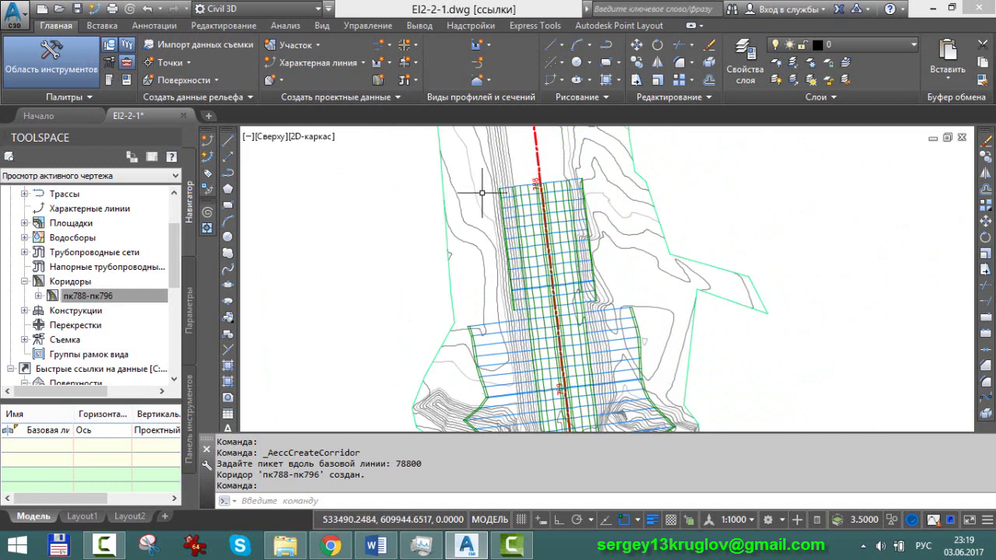
scroll(482, 193, down, 1)
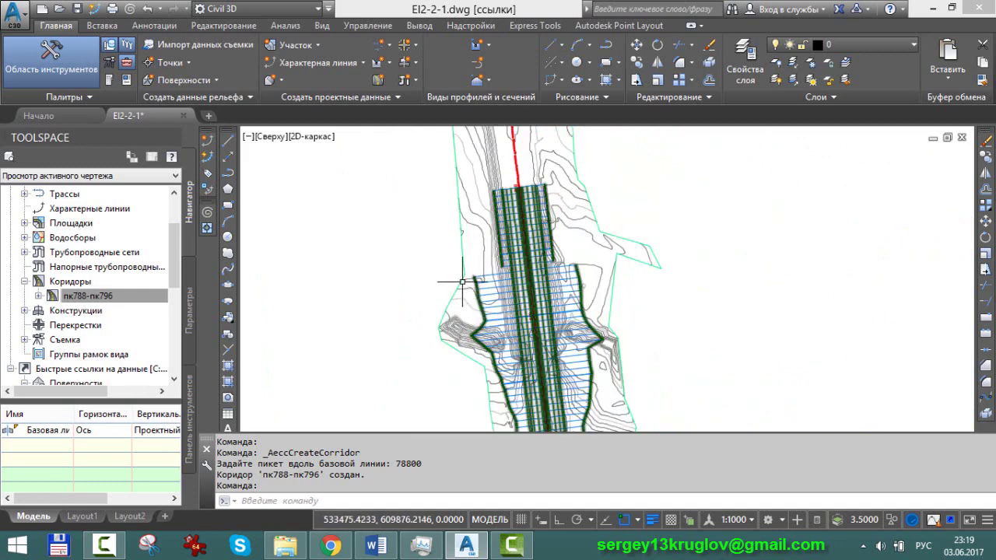
scroll(463, 319, down, 1)
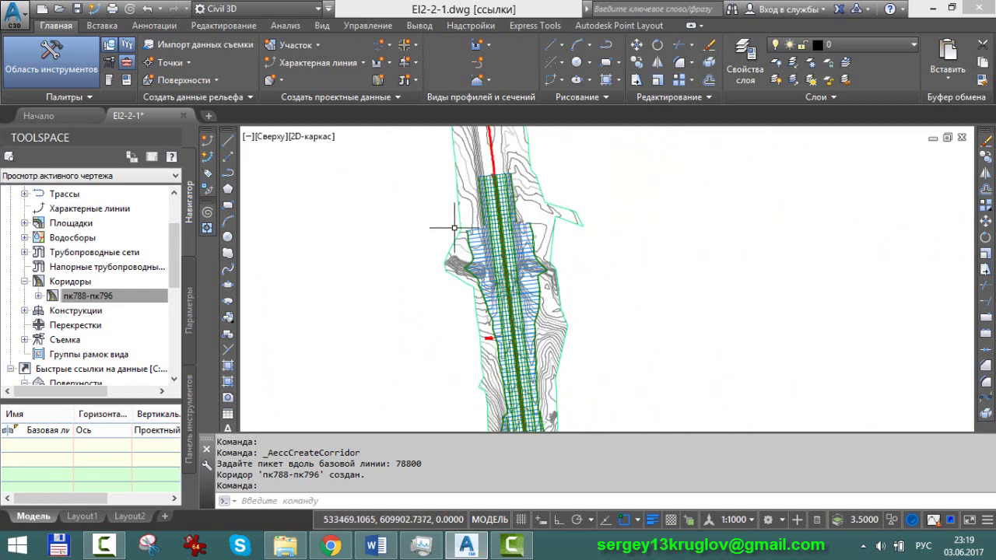
scroll(559, 237, up, 5)
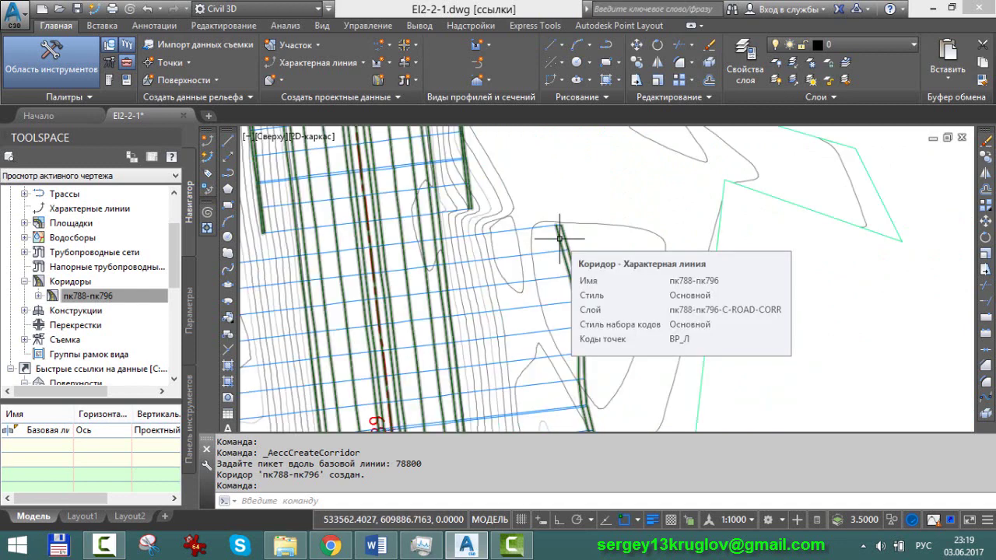
scroll(449, 257, down, 4)
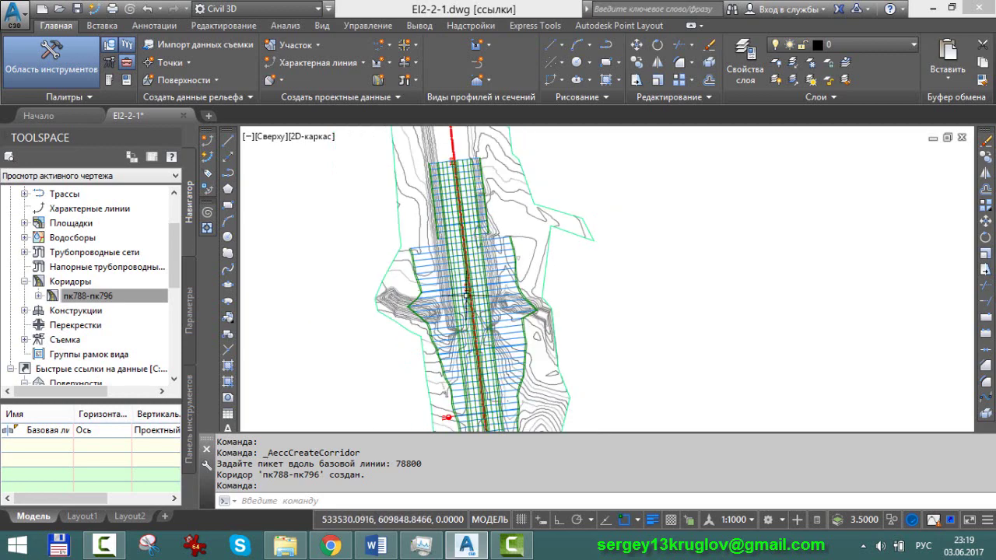
scroll(471, 264, up, 1)
scroll(478, 257, up, 2)
scroll(490, 256, up, 2)
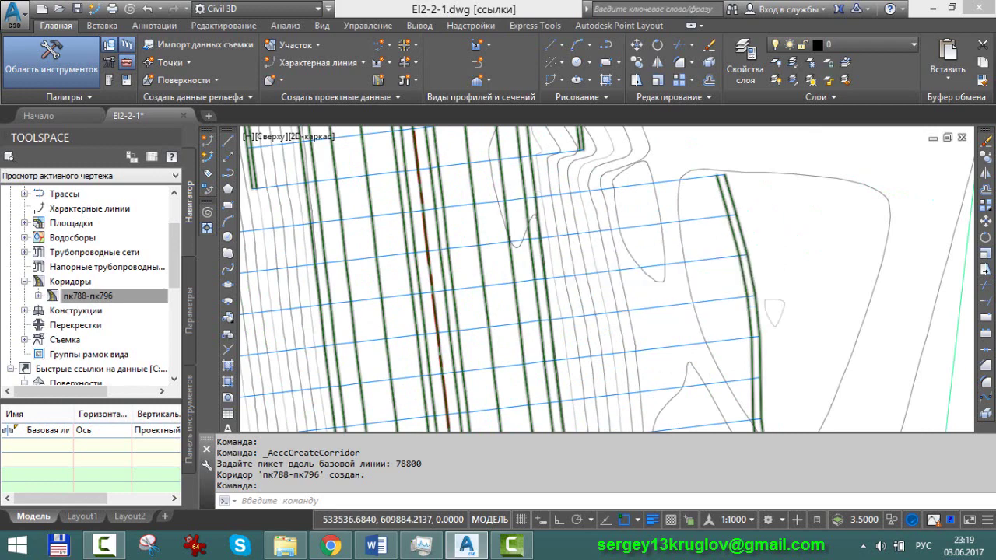
scroll(513, 229, down, 3)
scroll(482, 253, down, 2)
scroll(481, 254, up, 1)
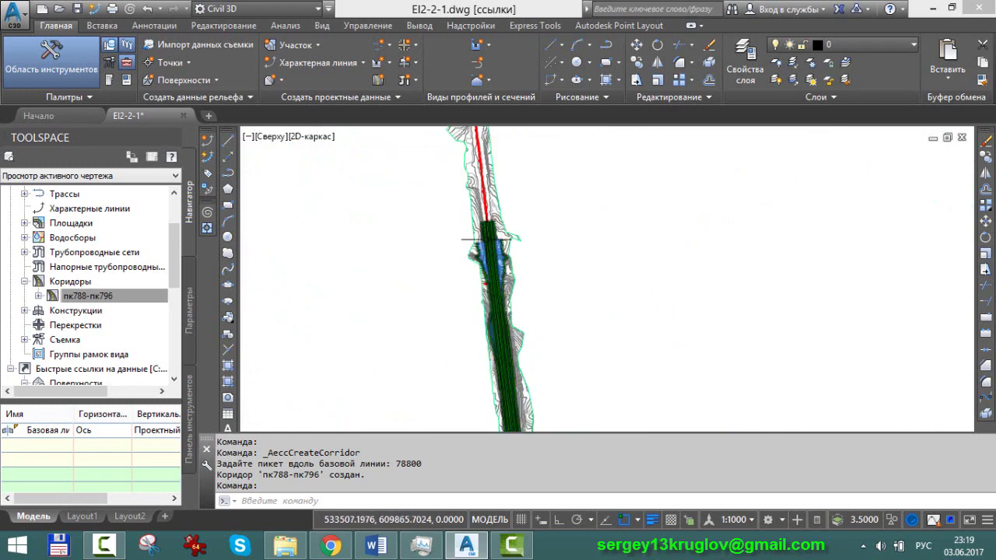
scroll(478, 253, up, 2)
scroll(467, 249, up, 3)
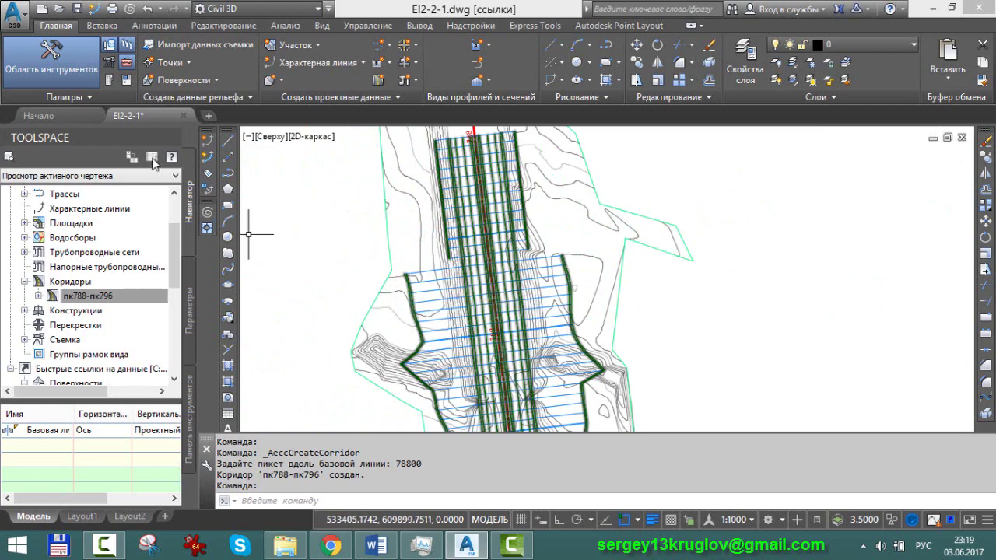
Begin opening another drawing, browsing into the исх folder and its Новая папка subfolder.
click(60, 10)
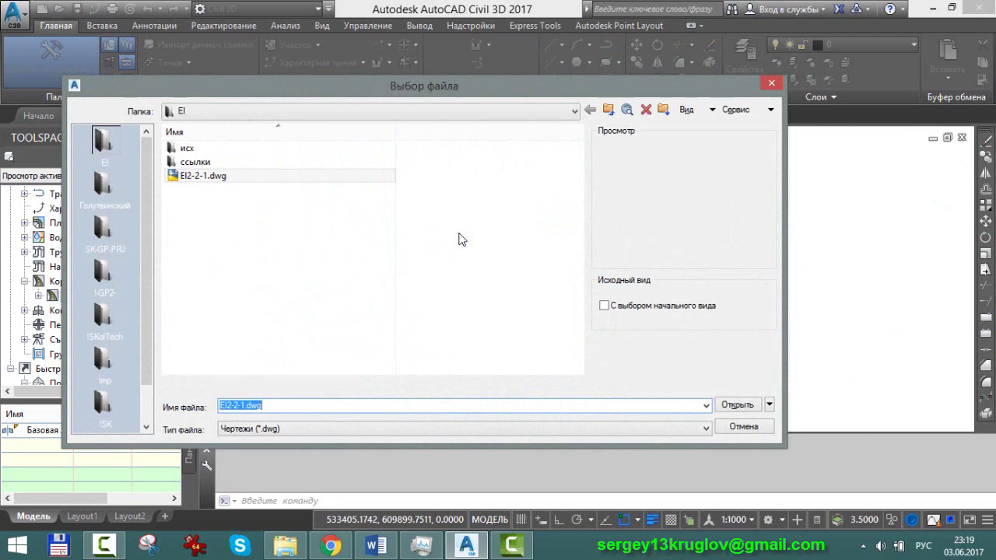
key(Up)
key(Up)
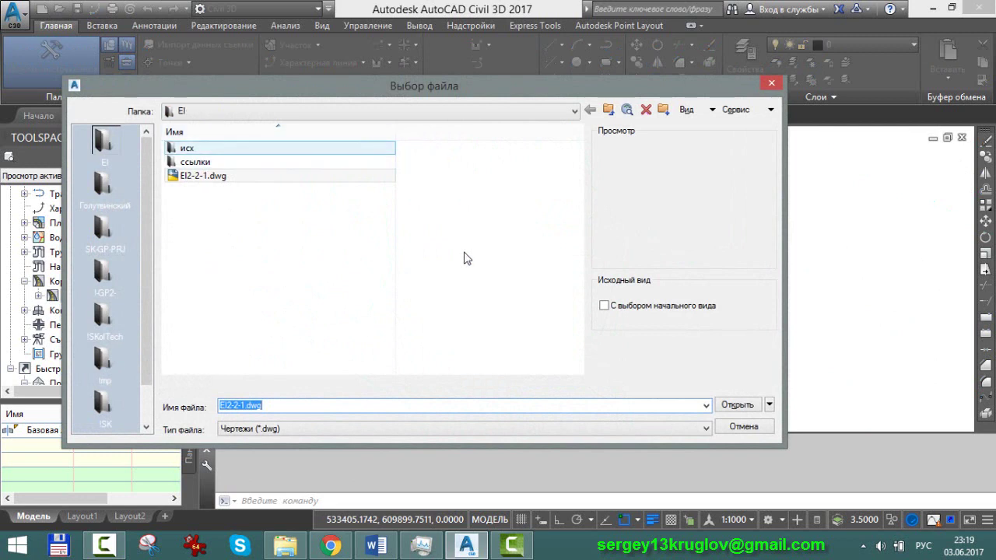
key(Return)
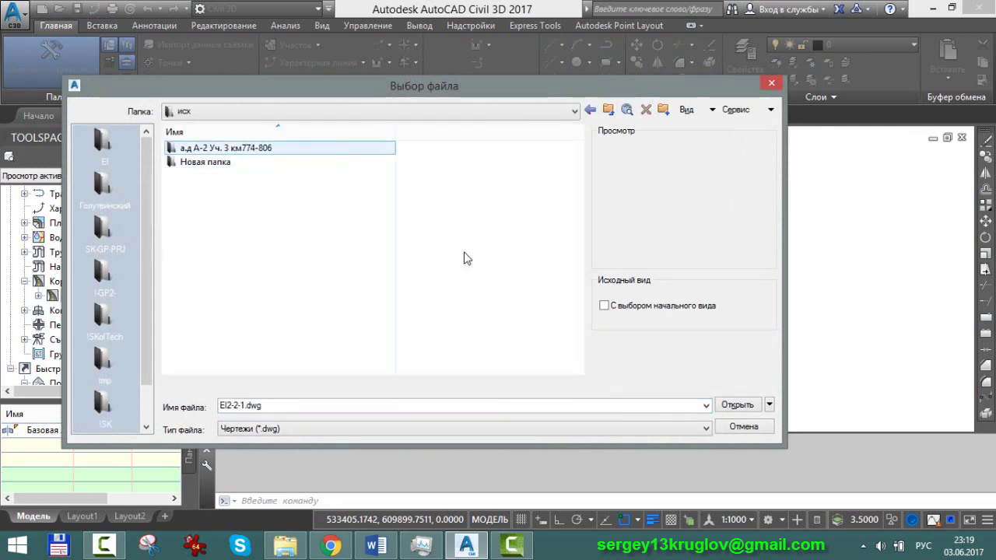
key(Down)
key(Up)
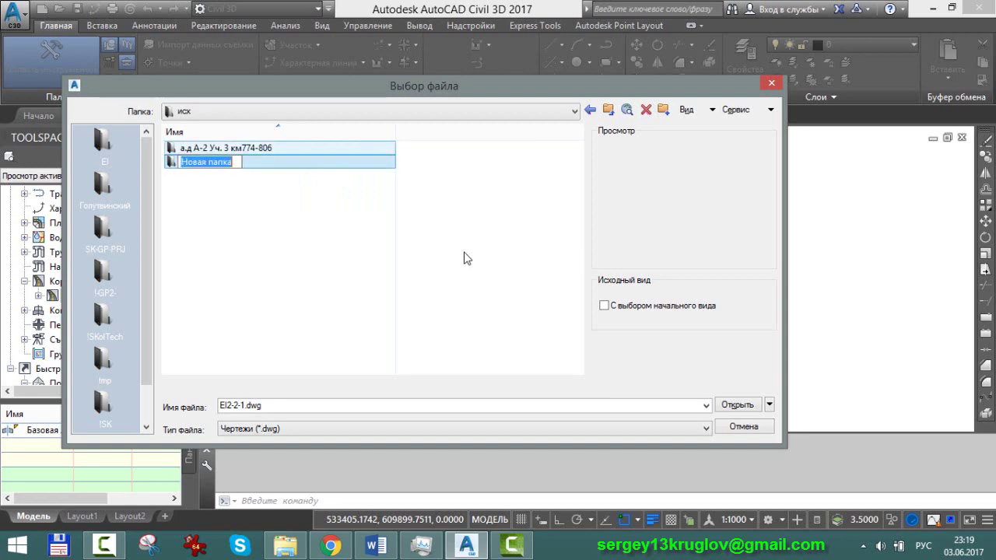
key(Down)
key(Return)
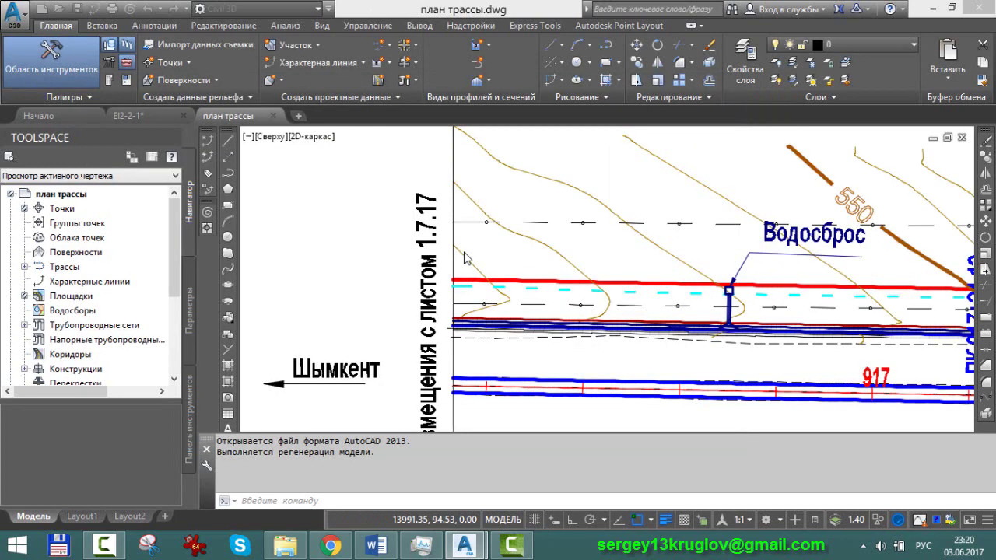
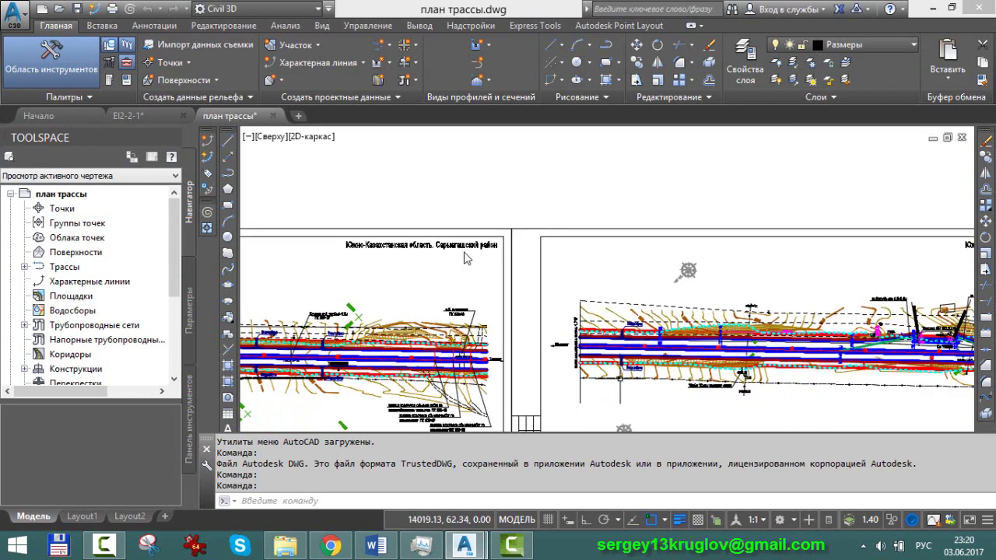
Pan and zoom along the road corridor on the route plan near ПК 918.
scroll(713, 336, up, 5)
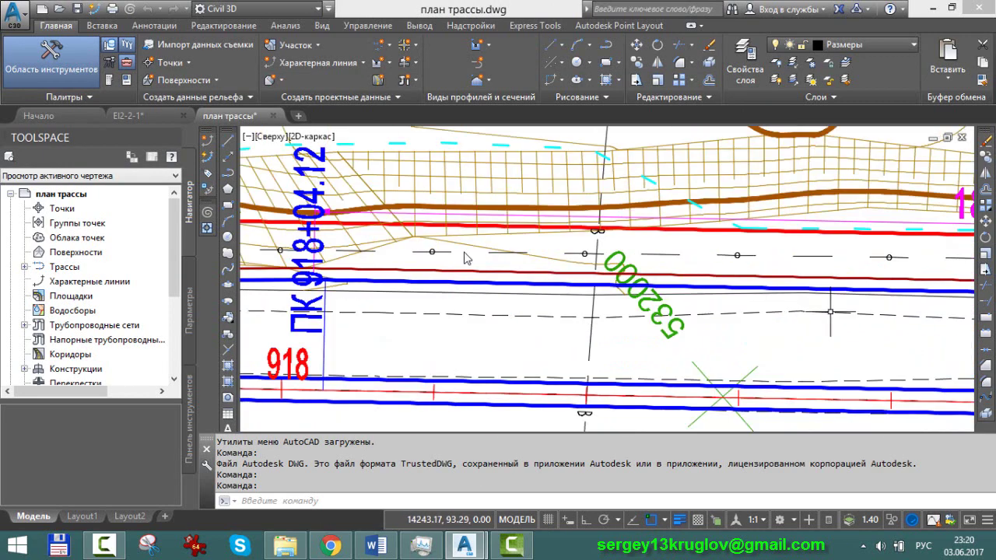
scroll(830, 311, down, 2)
scroll(700, 327, down, 5)
scroll(552, 336, up, 4)
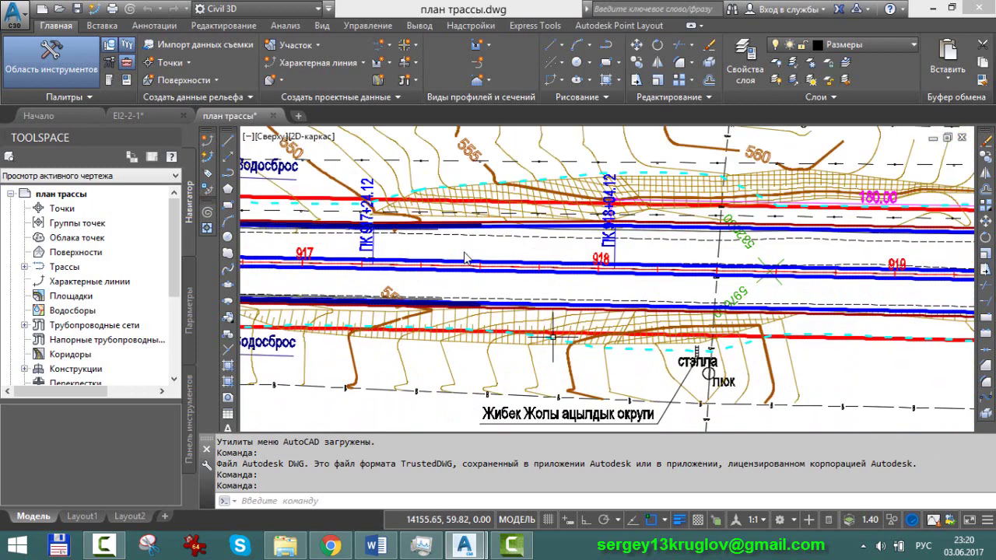
middle_drag(705, 290, 619, 289)
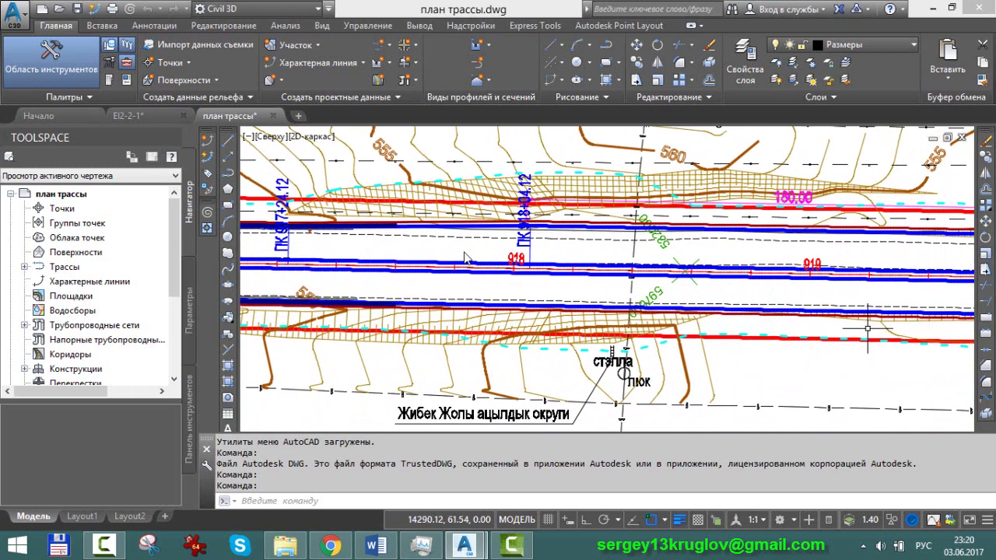
scroll(740, 331, down, 2)
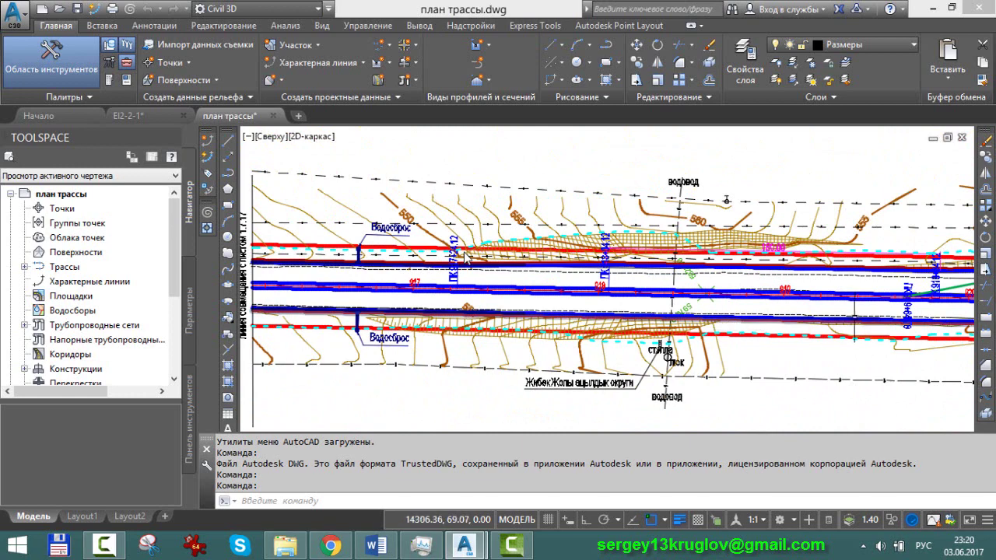
middle_drag(855, 315, 545, 263)
scroll(792, 263, up, 1)
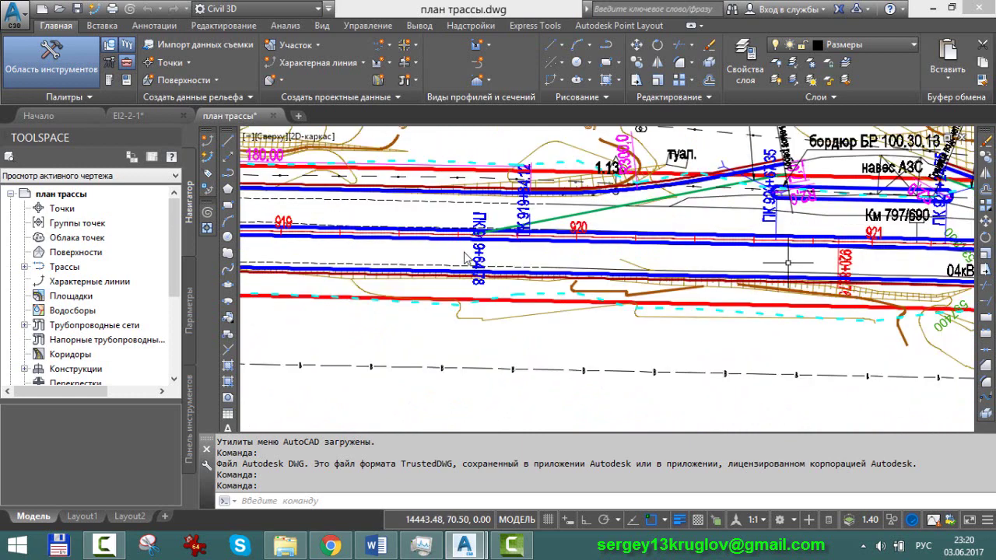
scroll(440, 234, up, 2)
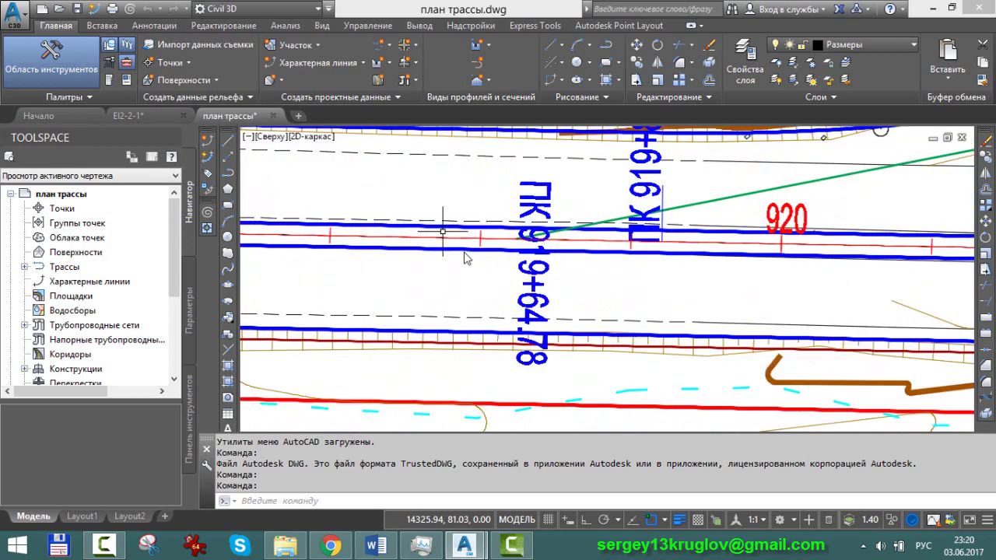
scroll(465, 258, down, 2)
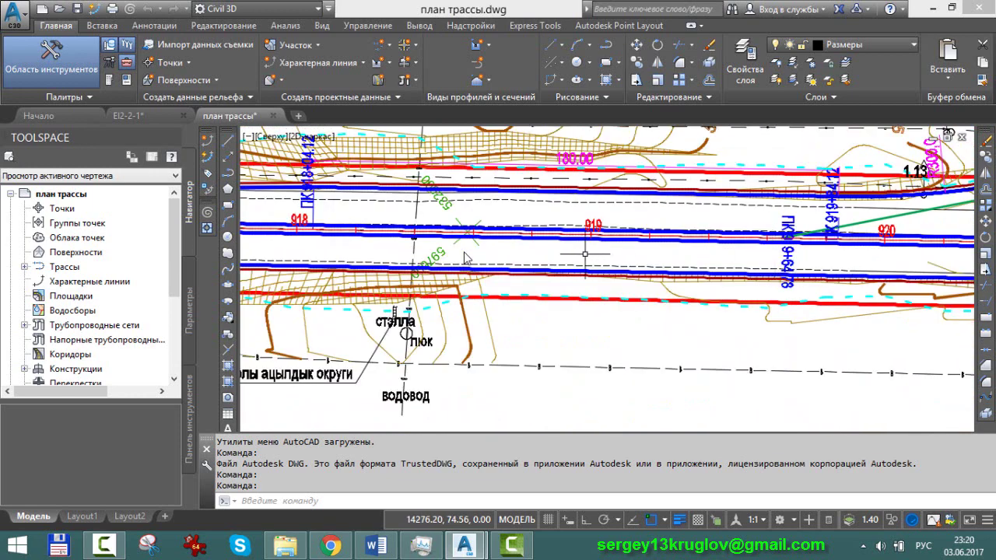
scroll(465, 258, up, 2)
scroll(465, 258, up, 2)
scroll(467, 257, down, 1)
scroll(552, 278, down, 1)
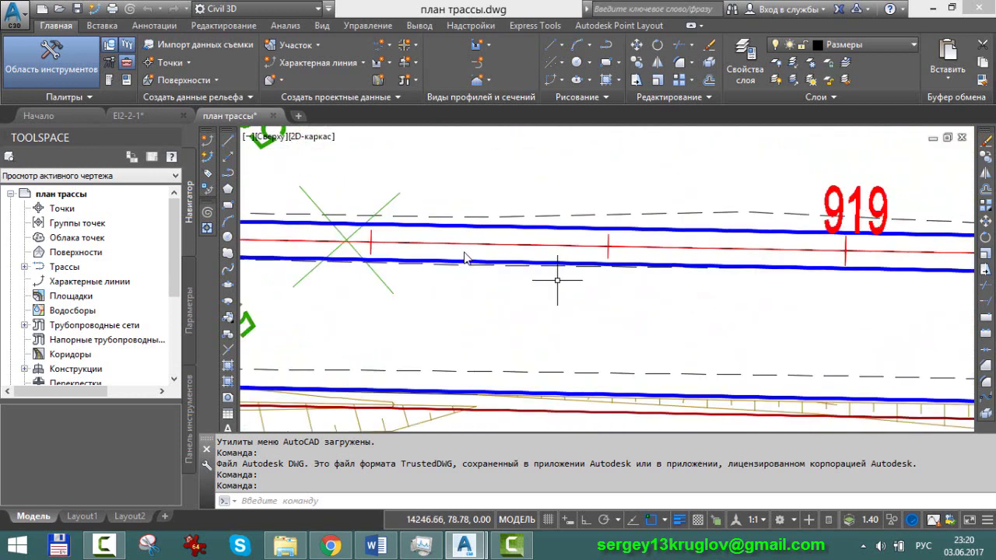
scroll(557, 276, down, 1)
scroll(466, 280, down, 1)
scroll(465, 280, down, 2)
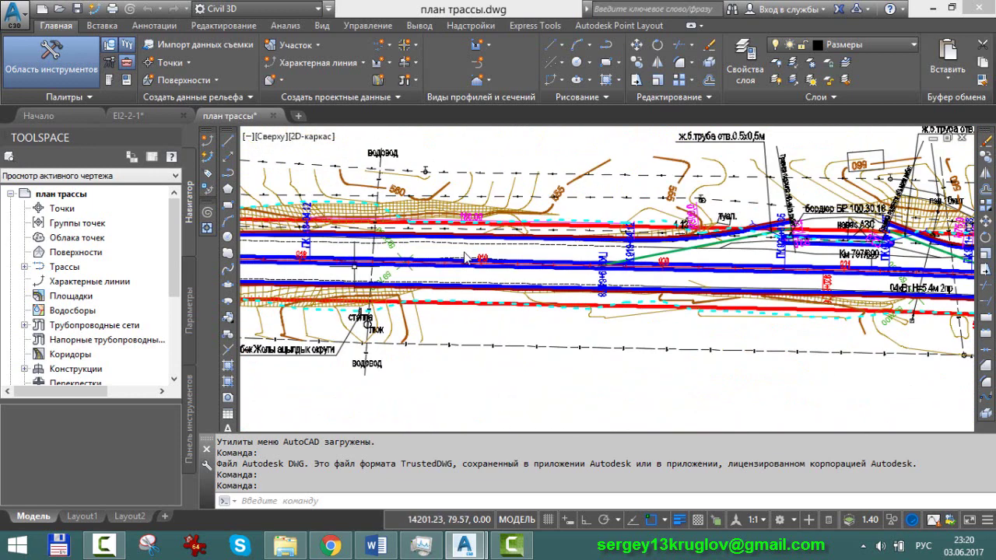
Check the cross-section photo's handwritten code names in the browser, then return to the road plan.
scroll(545, 295, up, 1)
scroll(557, 299, up, 1)
scroll(465, 258, up, 1)
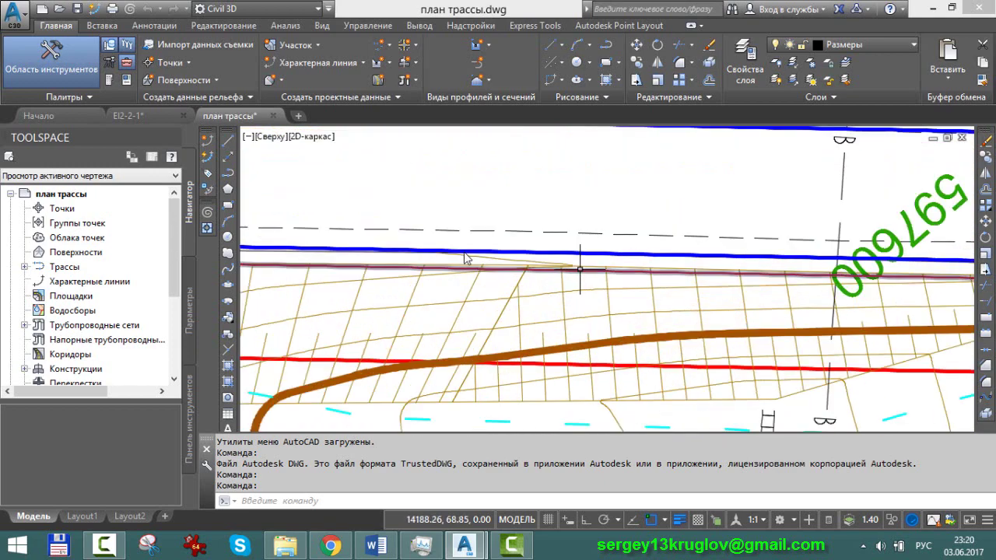
scroll(466, 258, down, 1)
scroll(465, 259, down, 1)
scroll(567, 270, up, 5)
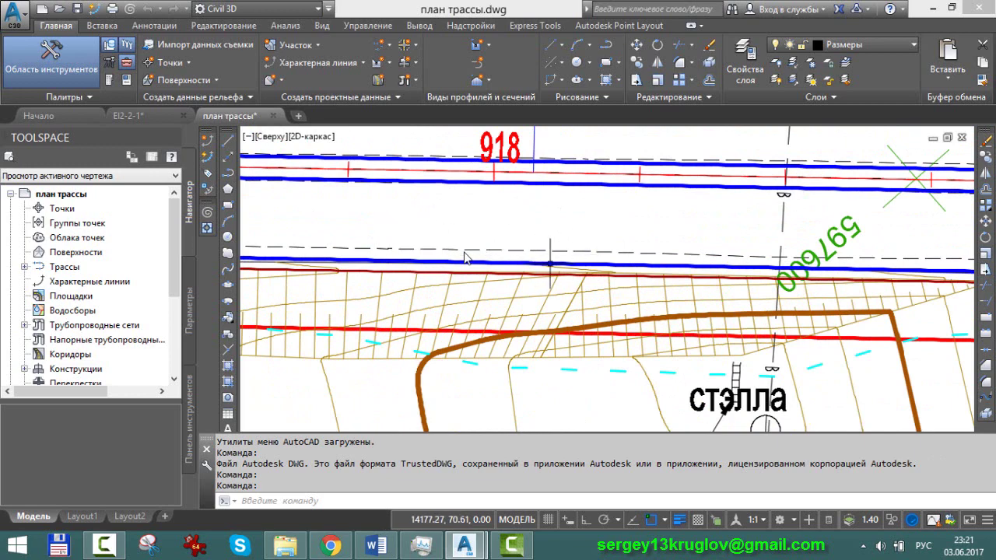
scroll(572, 260, down, 1)
key(alt+Tab)
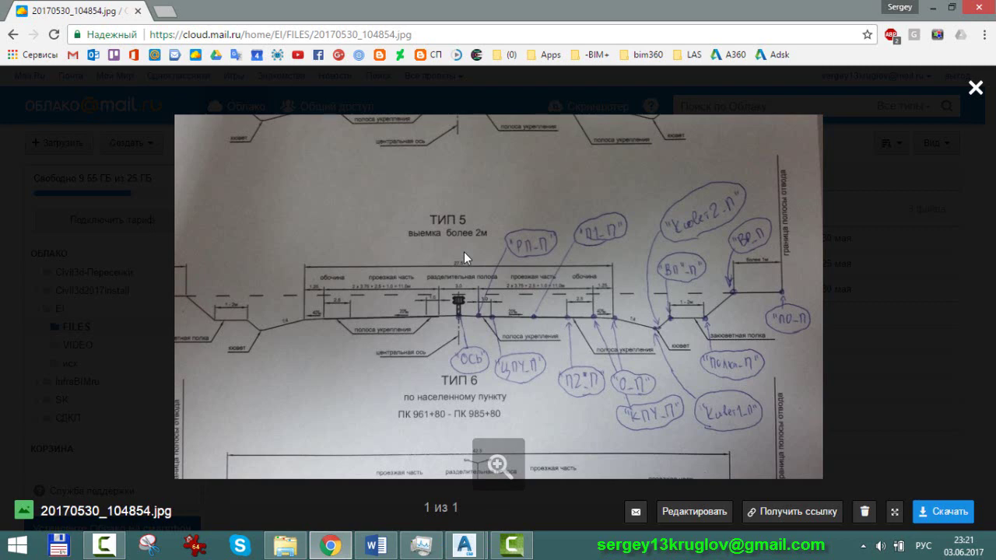
key(alt+Tab)
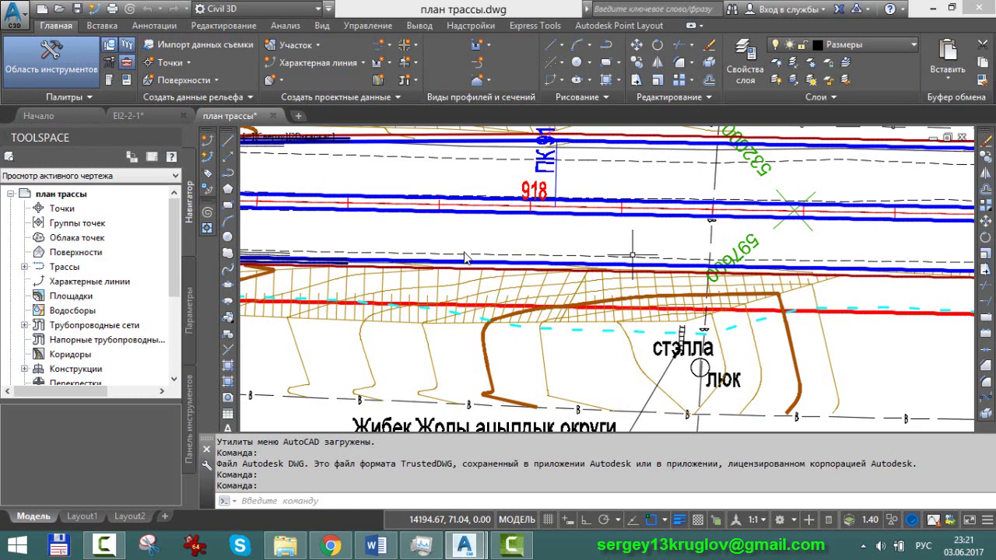
Zoom around the route plan, then switch to the EI2-2-1 drawing.
scroll(609, 233, down, 2)
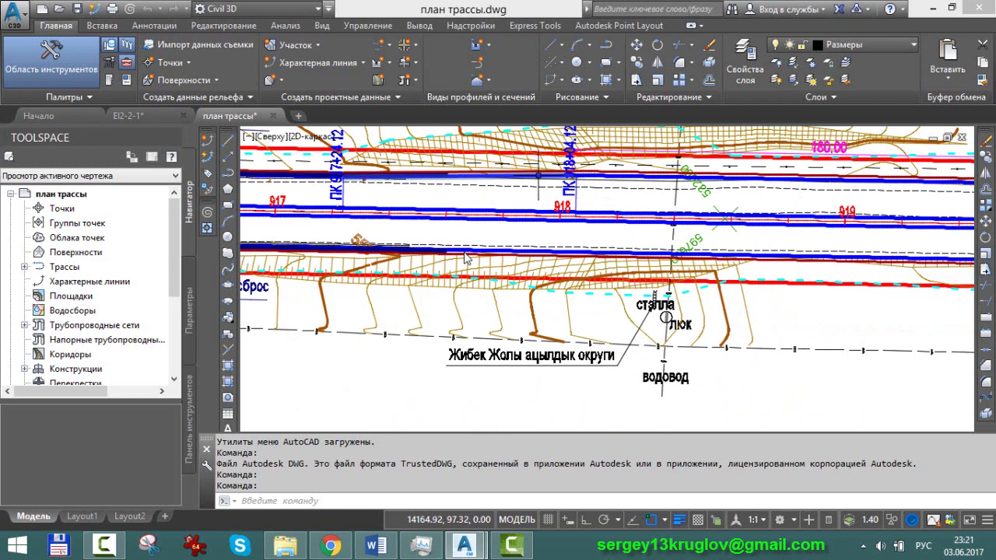
scroll(543, 186, up, 3)
scroll(537, 185, up, 2)
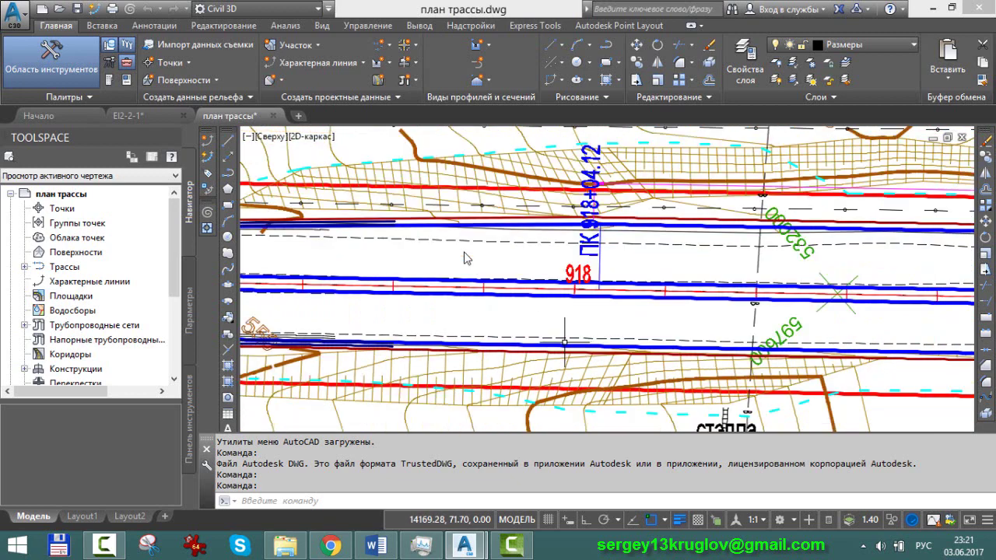
scroll(563, 342, down, 2)
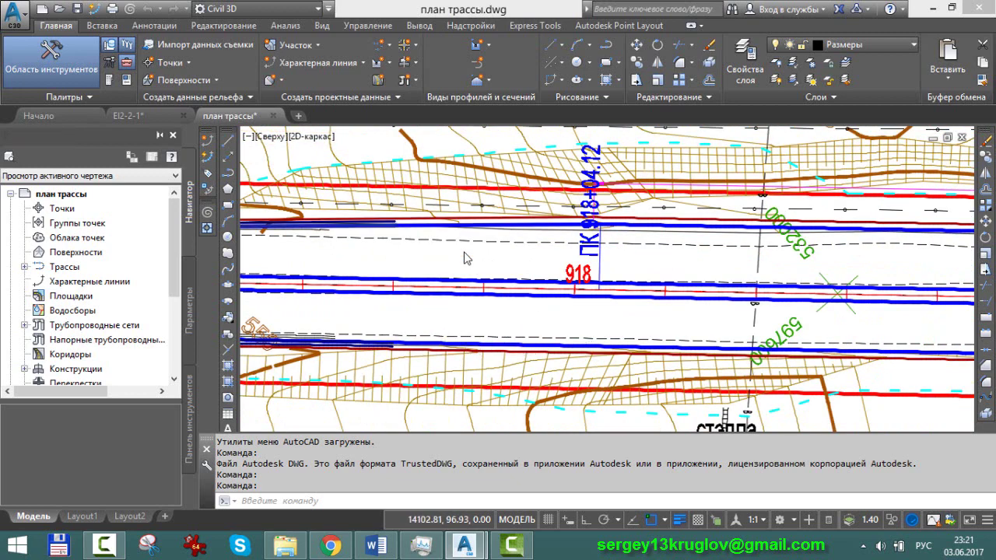
click(128, 115)
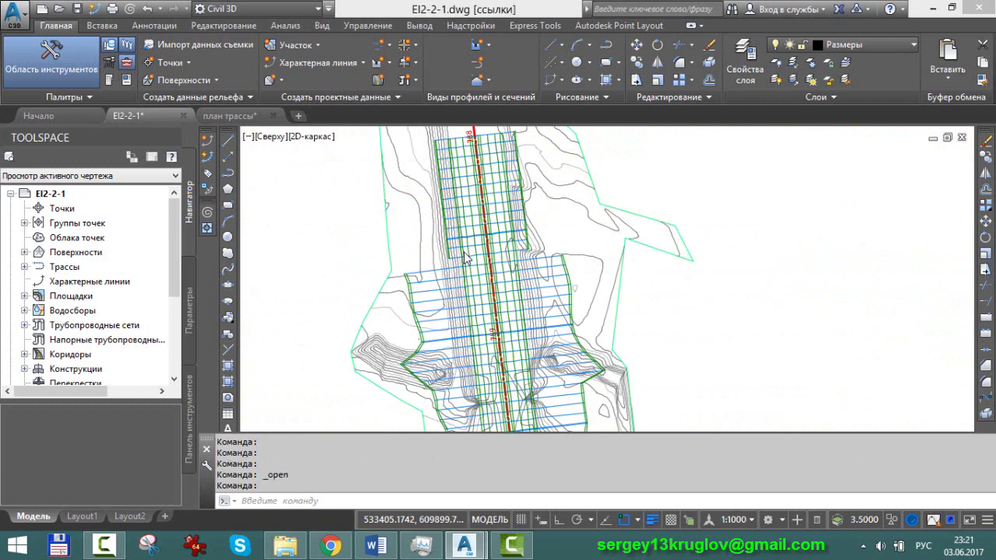
scroll(469, 229, down, 3)
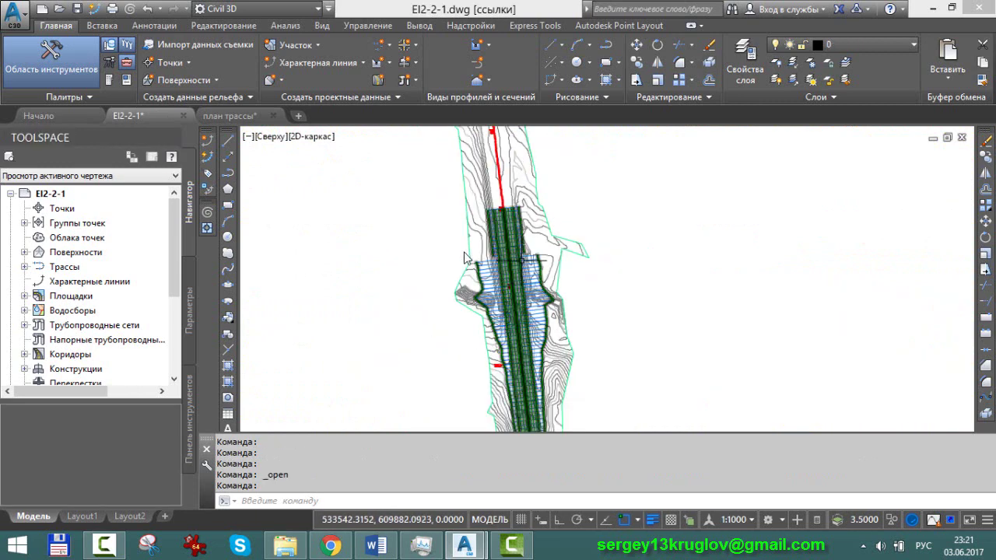
scroll(466, 256, up, 2)
scroll(583, 218, up, 2)
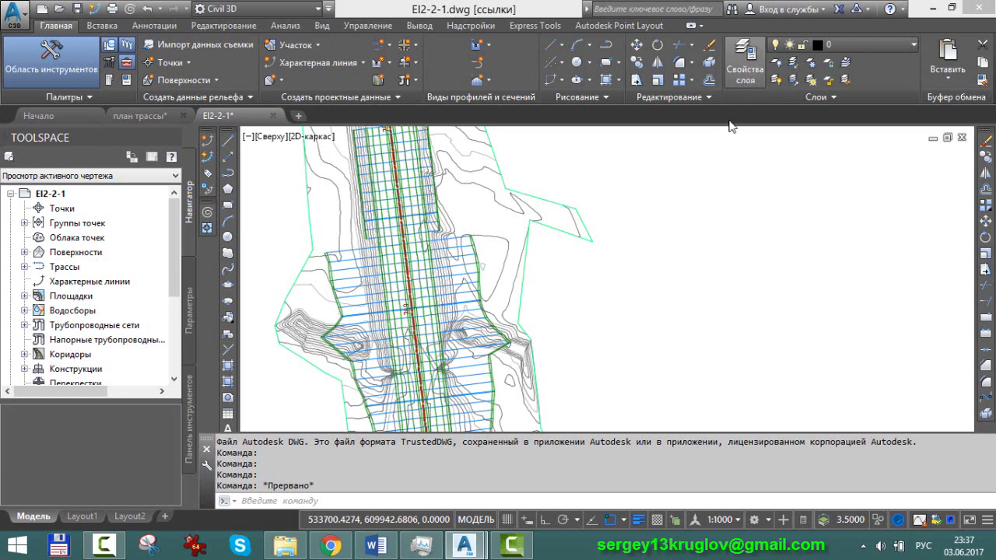
Create layer -3Dлинии-КПЧ- with colour 170 and a 0.50 mm lineweight.
click(751, 81)
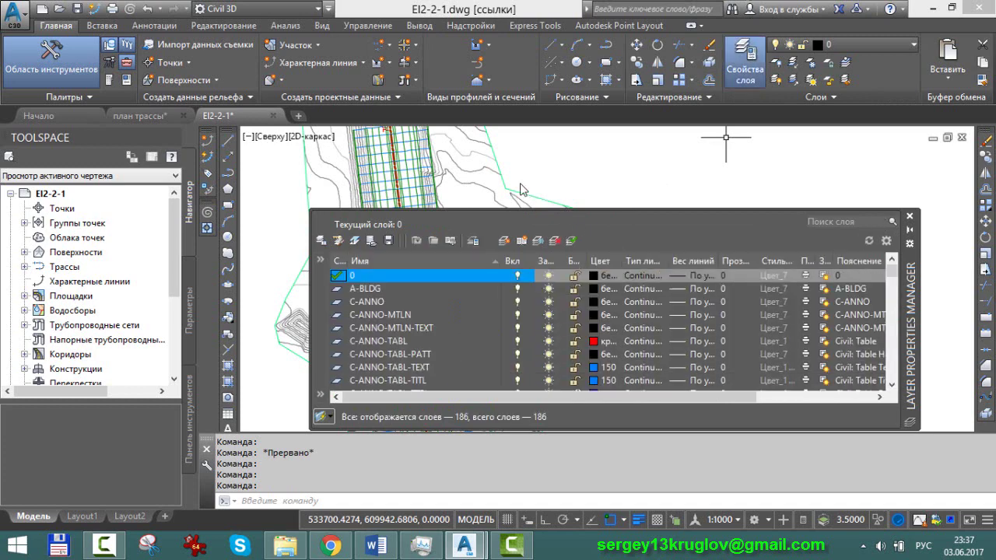
drag(910, 311, 876, 249)
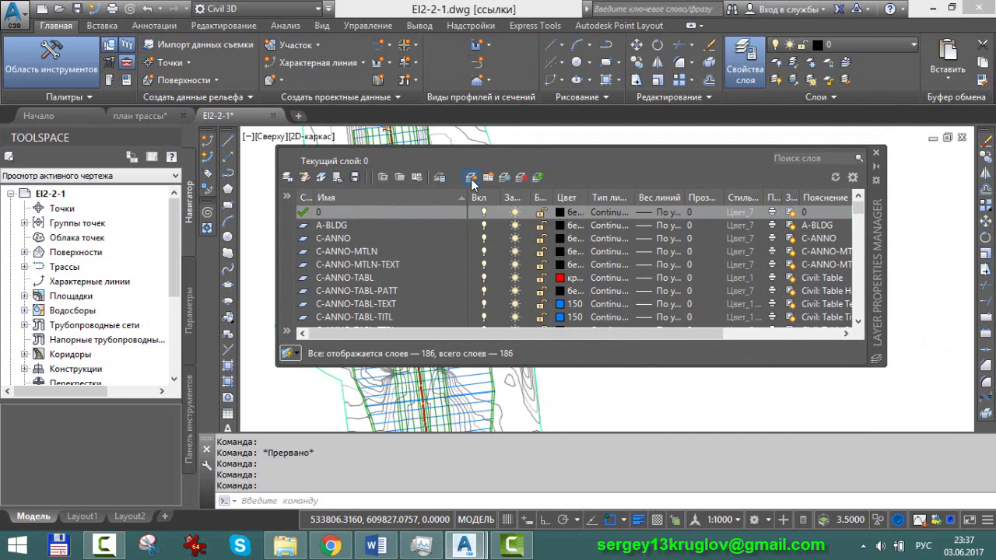
click(472, 181)
text(-3Dлинии-)
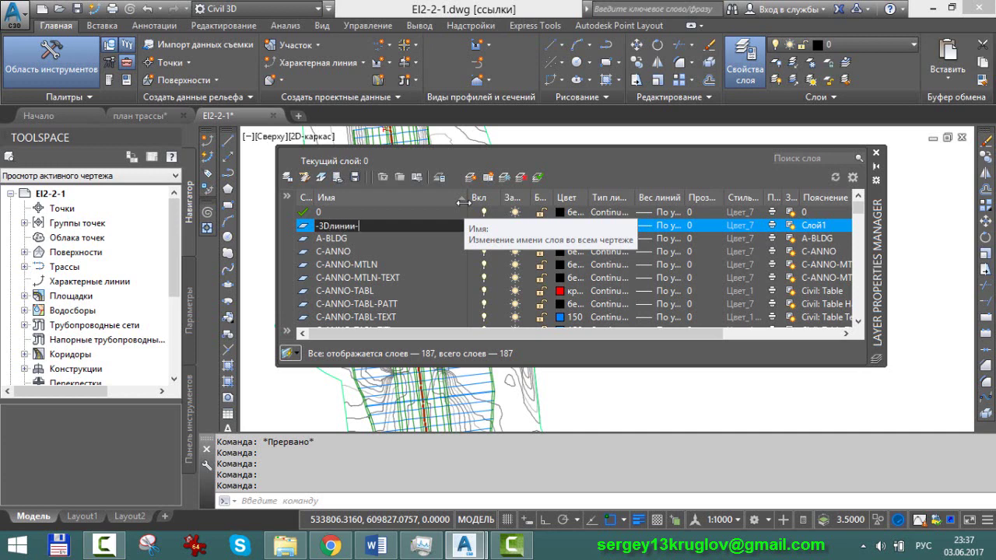
text(КПЧ)
key(Return)
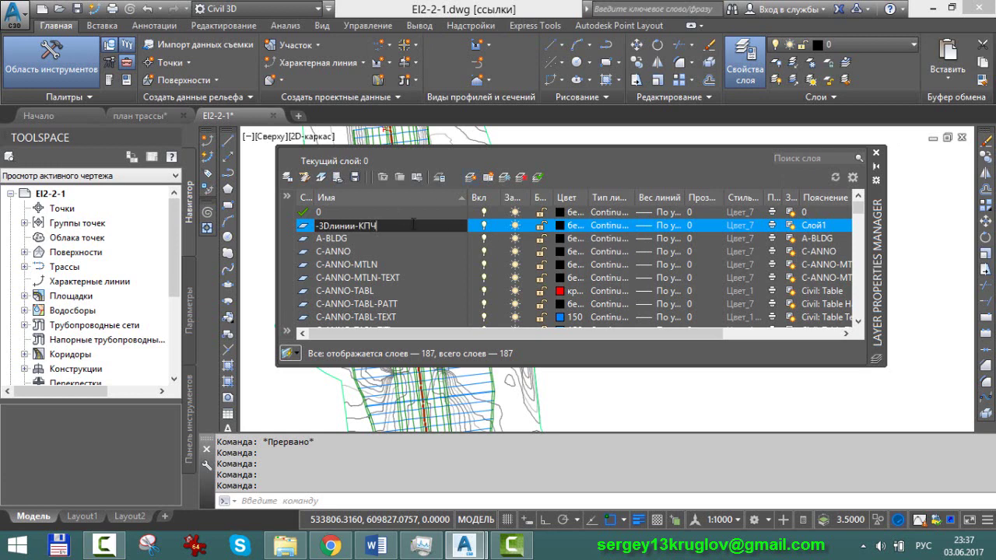
text(-)
click(658, 225)
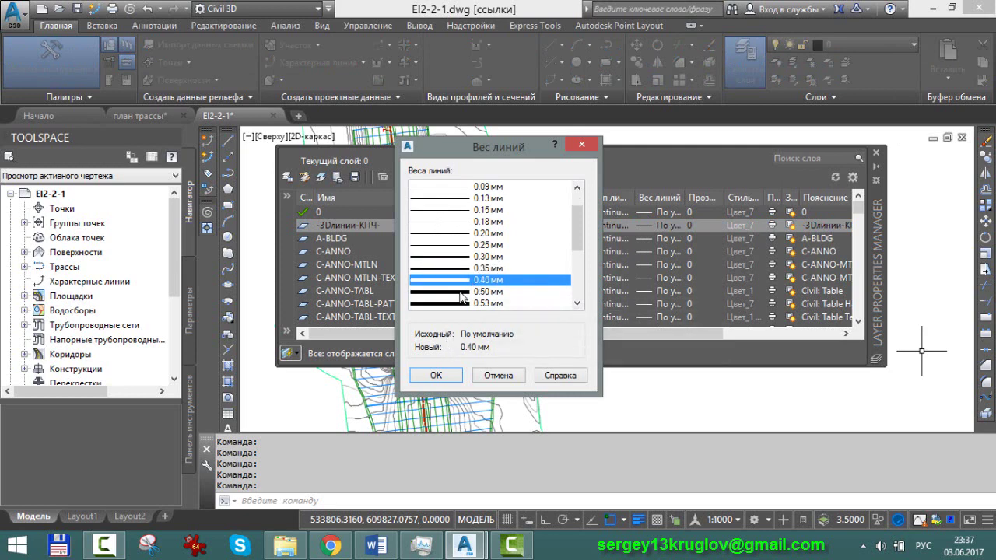
click(460, 293)
click(449, 377)
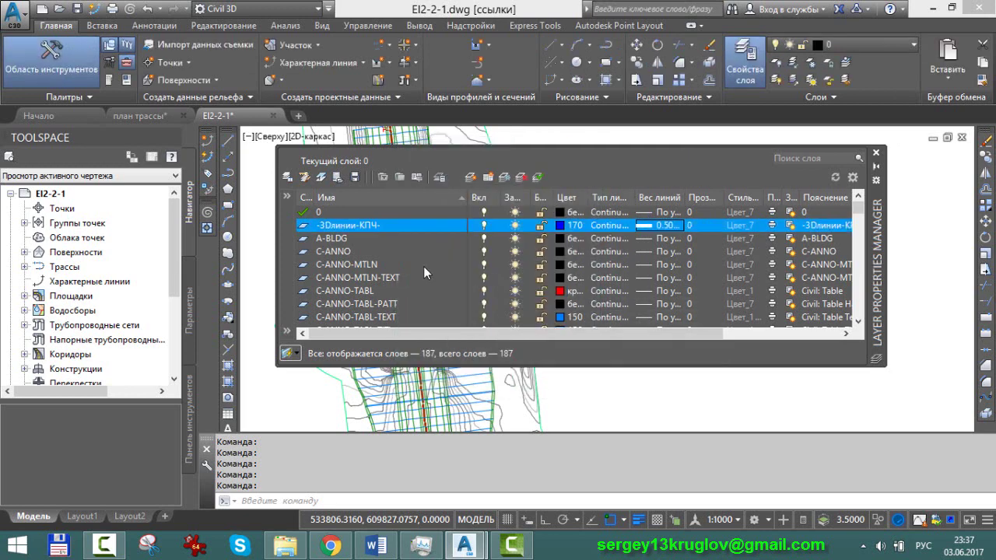
click(347, 244)
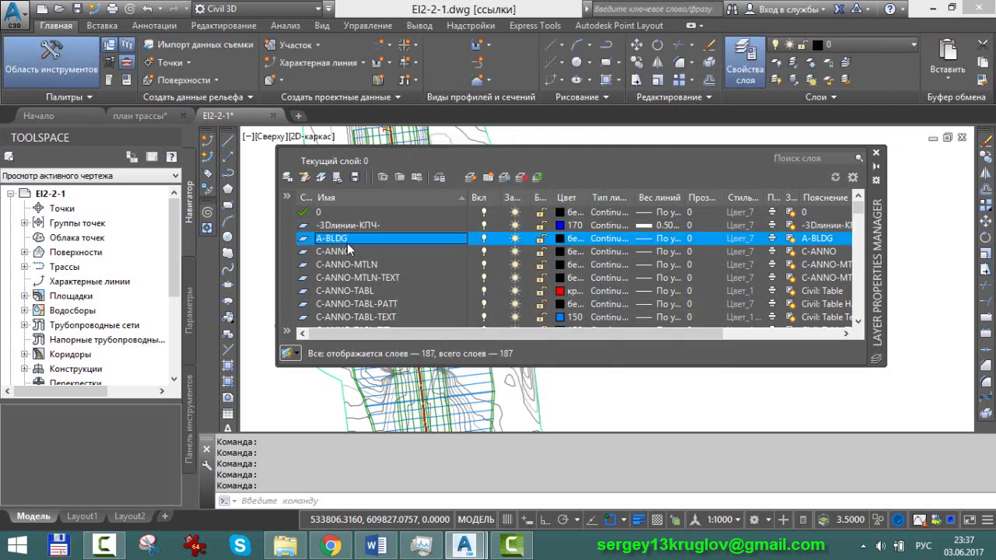
Add a new layer named -3Dлинии-, then bring up the cross-section photo in Chrome.
key(alt+n)
text(-3)
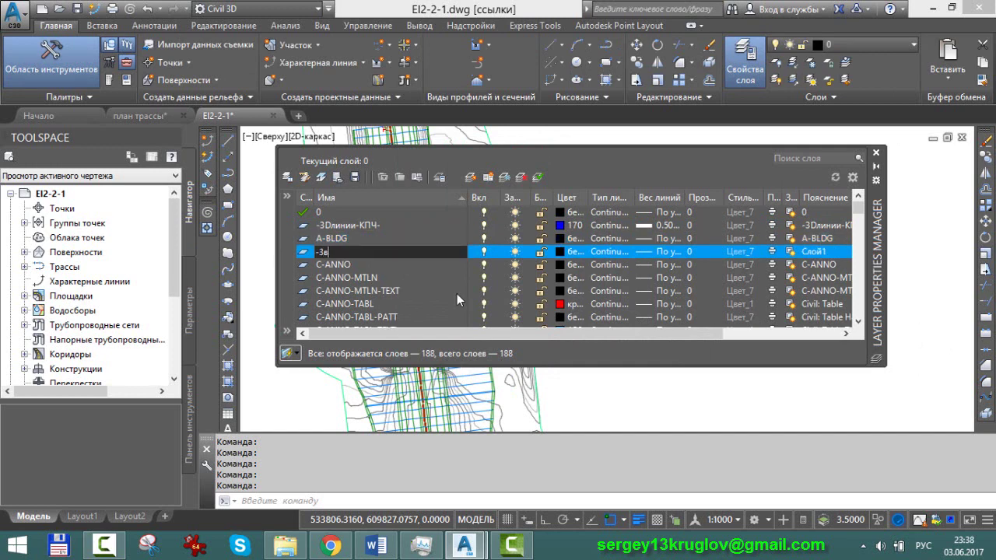
key(alt+shift)
text(D)
key(alt+shift)
text(линии)
text(-)
click(331, 546)
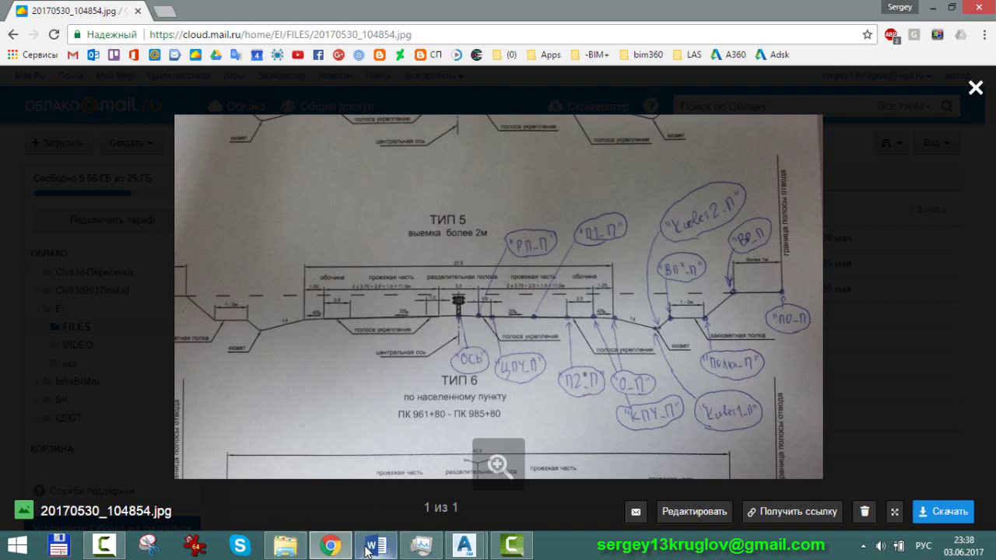
mouse_move(375, 545)
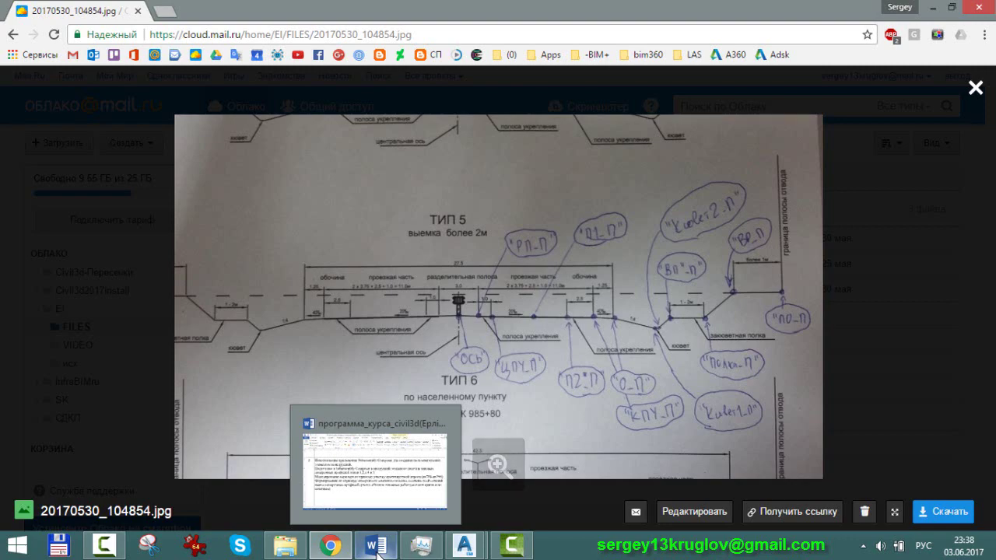
Glance at the Word course programme, then return to the maximized EI2-2-1 drawing.
click(377, 549)
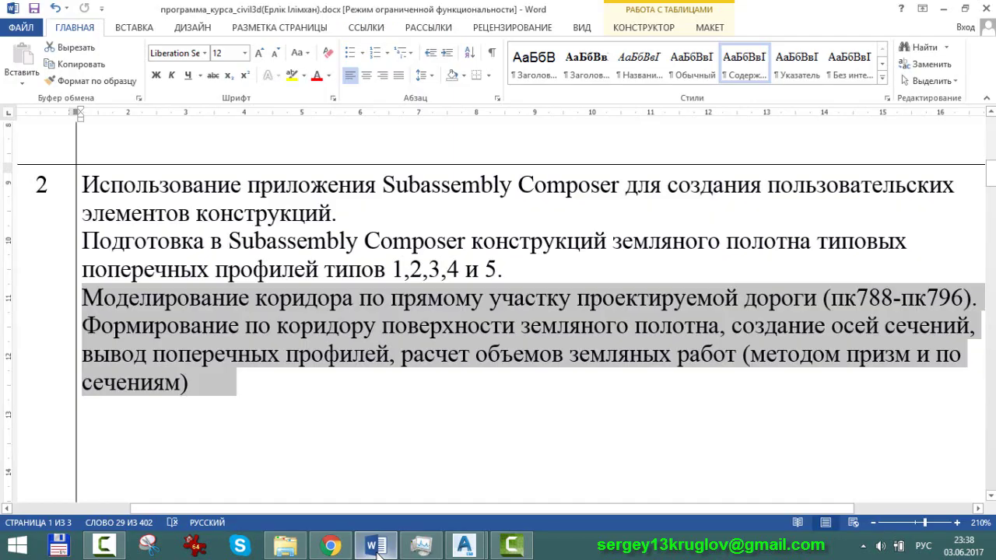
mouse_move(465, 544)
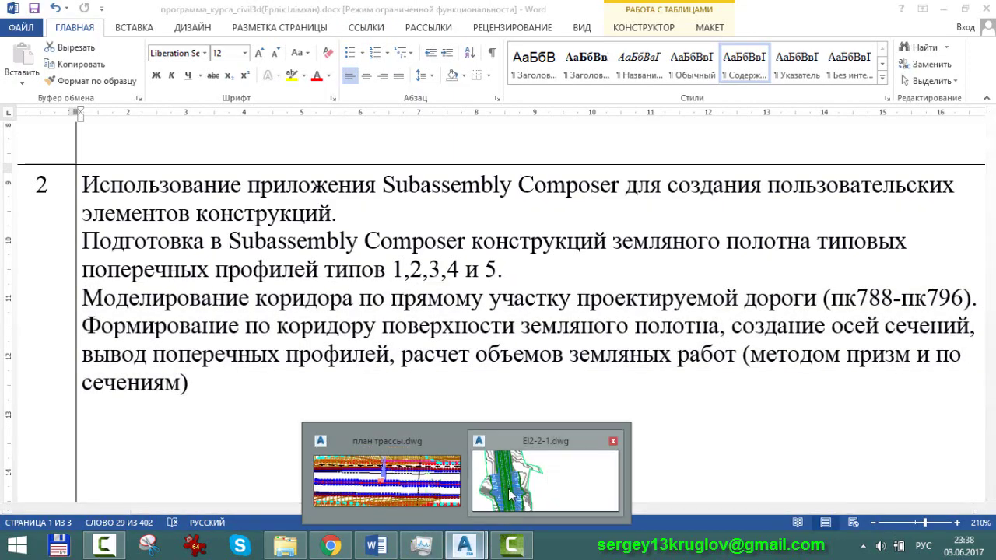
click(511, 493)
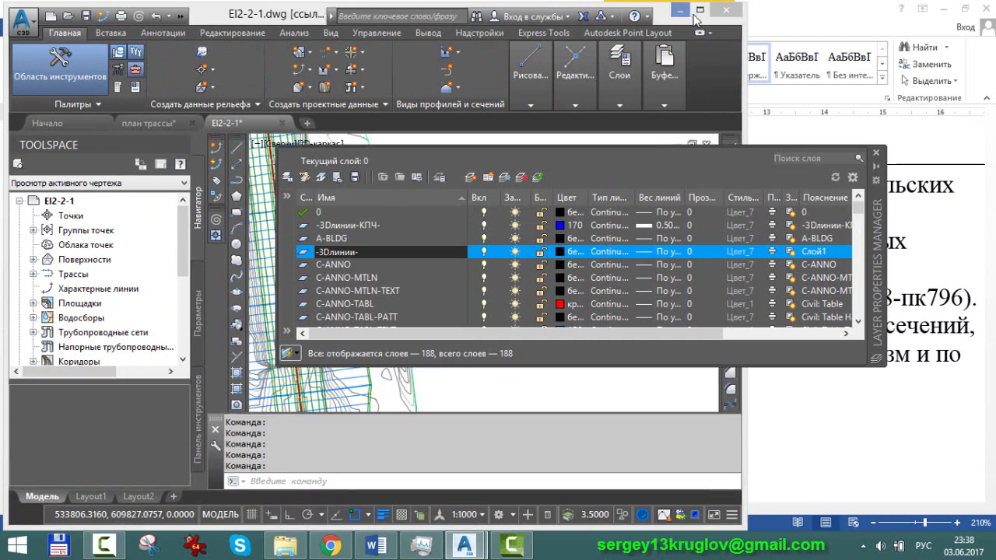
click(704, 16)
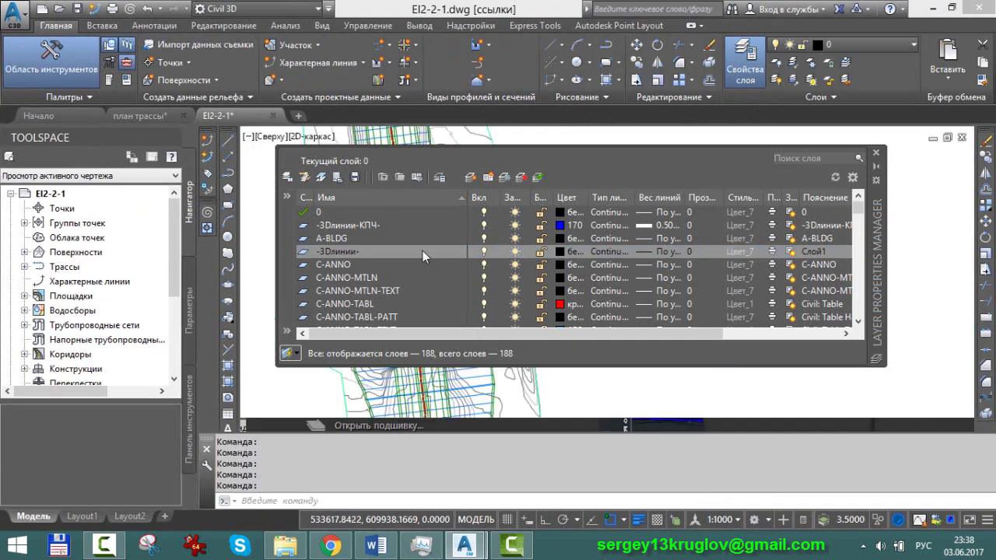
Rename layer -3Dлинии- to -3Dлинии-Ось- and give it blue colour 160.
click(387, 251)
click(360, 249)
text(Ось-)
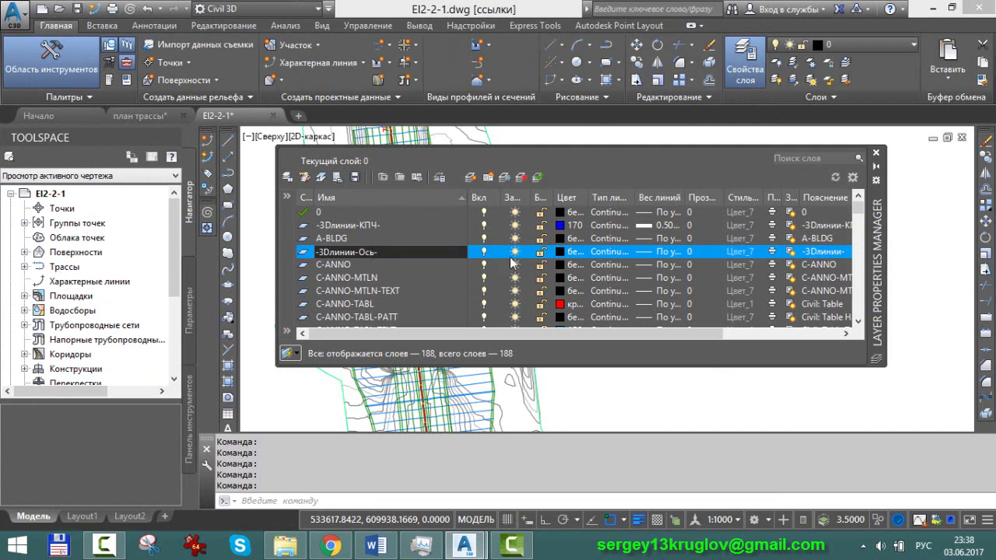
click(563, 254)
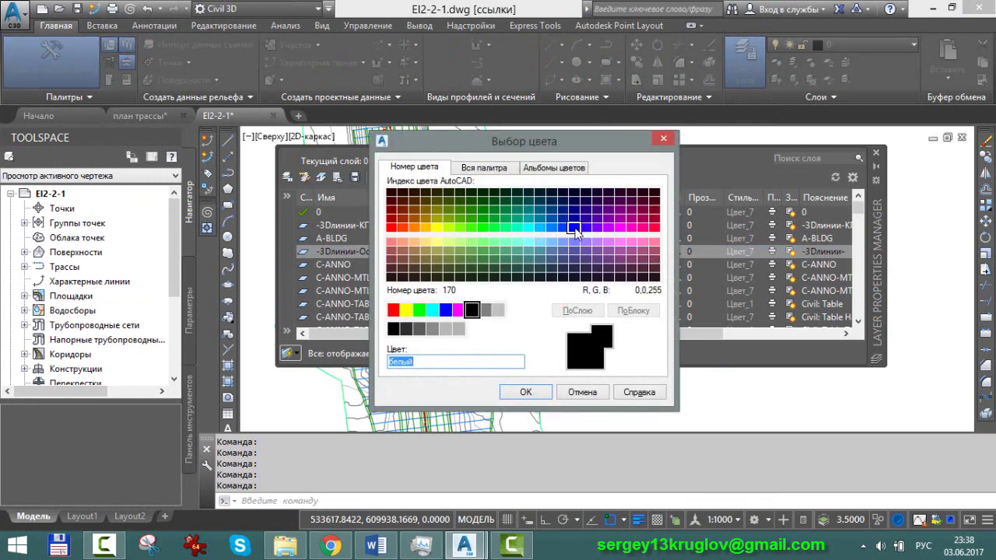
click(562, 228)
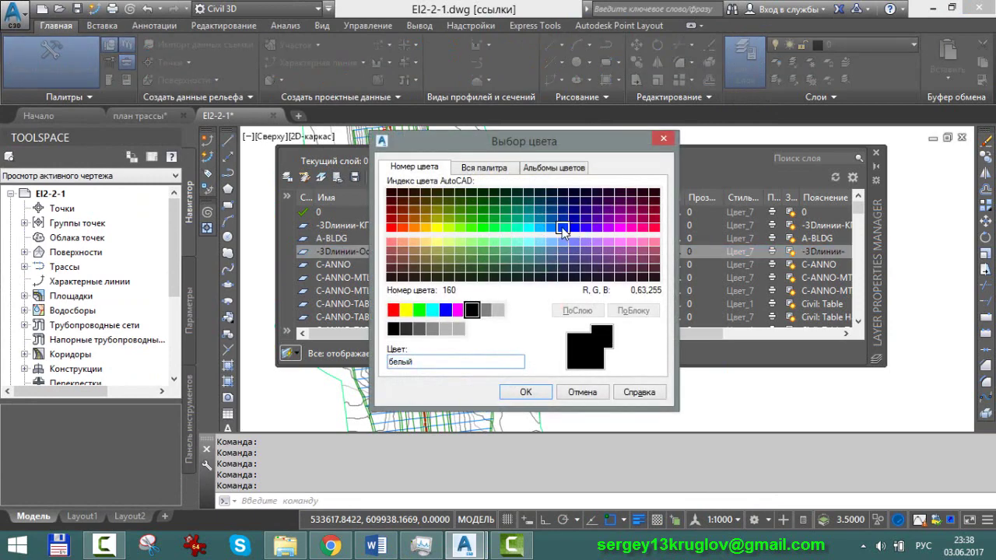
click(517, 394)
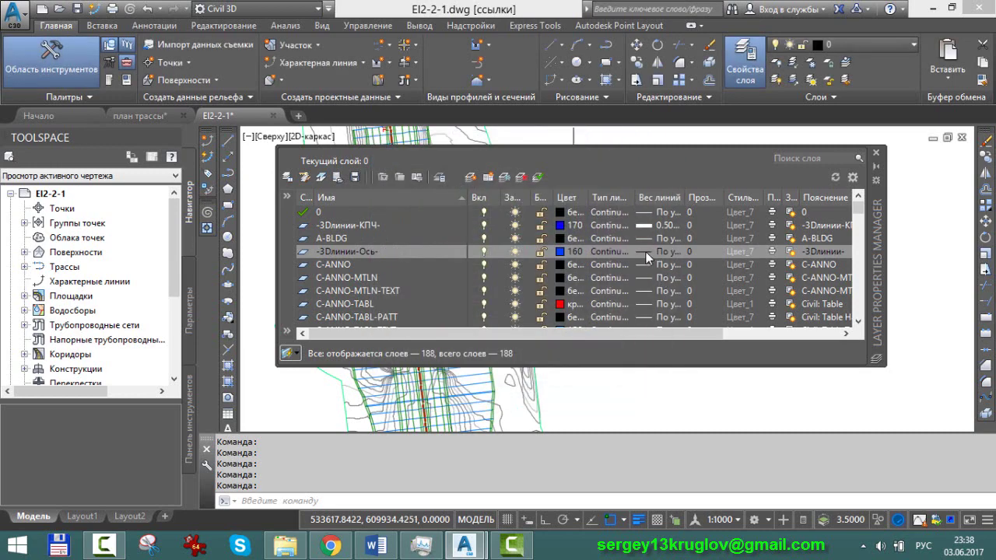
Browse the -3Dлинии-Ось- layer's linetypes and start loading linetypes from another file.
click(614, 253)
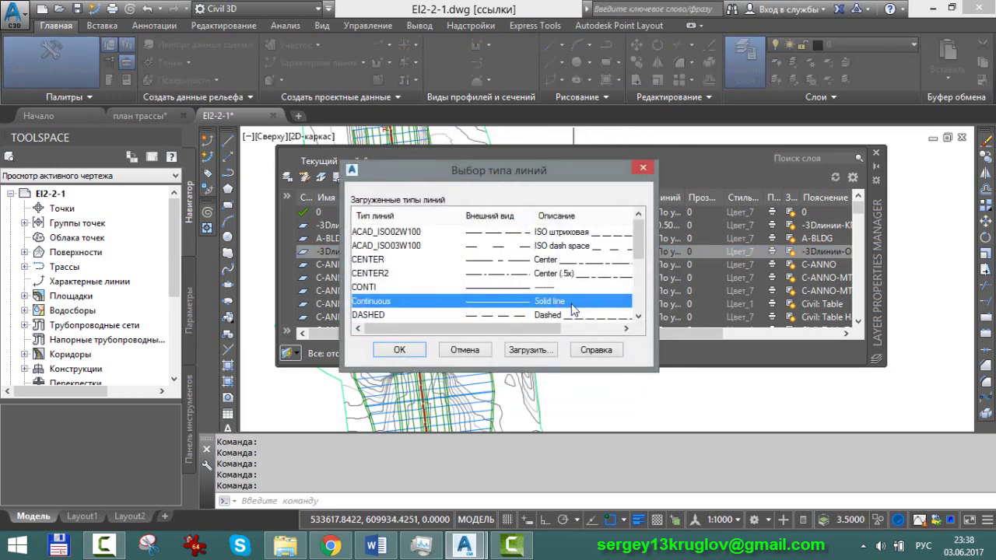
scroll(639, 277, down, 1)
scroll(641, 288, down, 1)
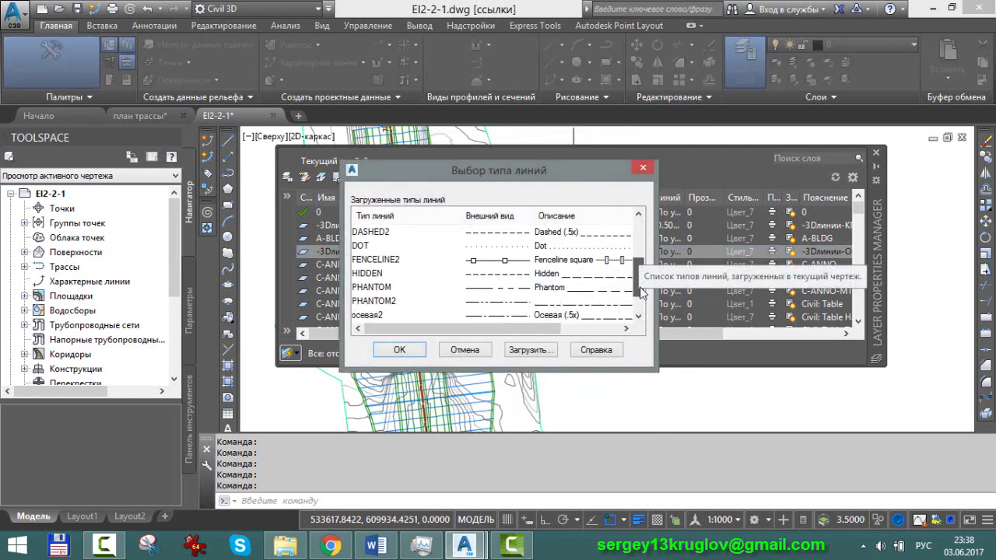
scroll(641, 300, down, 1)
mouse_move(641, 302)
mouse_down()
mouse_move(641, 290)
mouse_move(638, 309)
mouse_up()
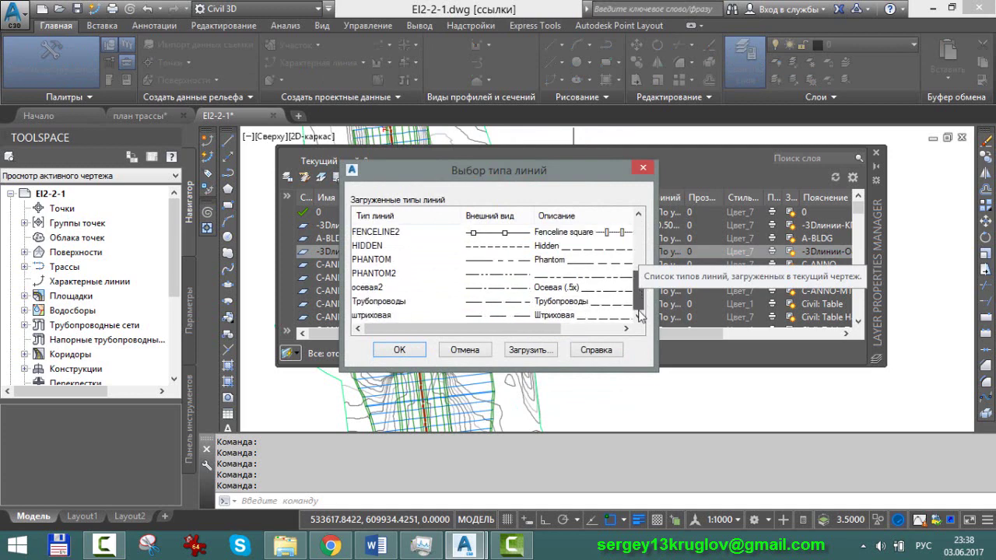
click(386, 235)
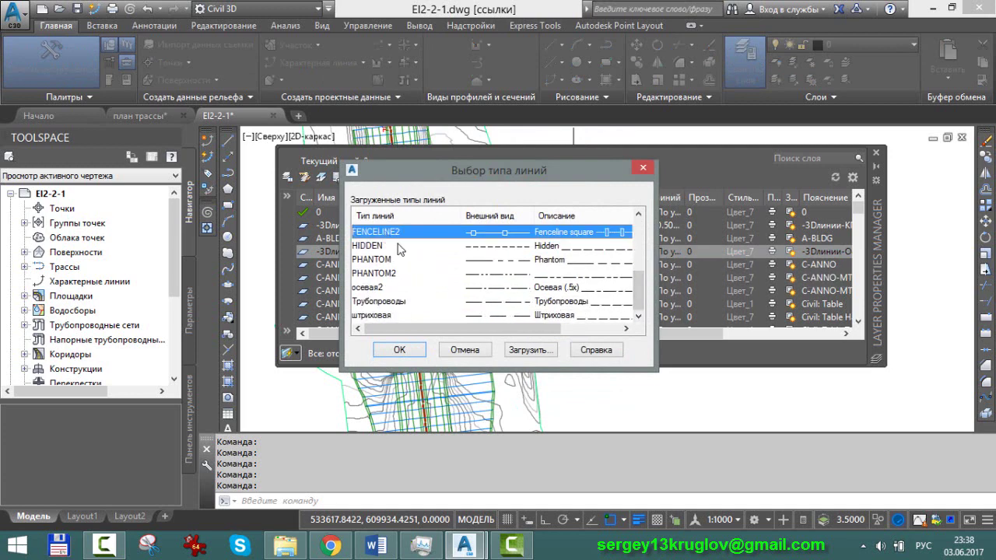
scroll(426, 273, up, 2)
scroll(449, 288, up, 2)
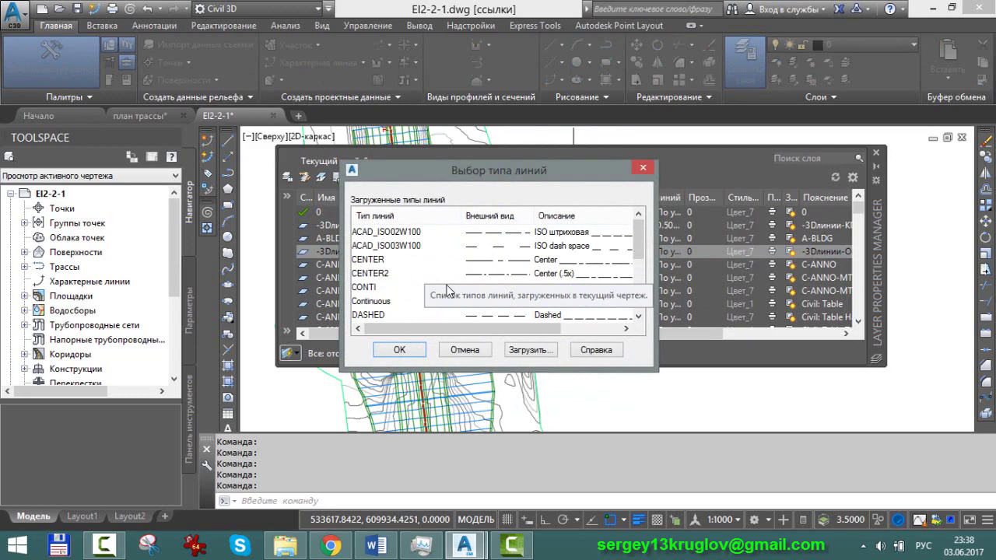
click(557, 351)
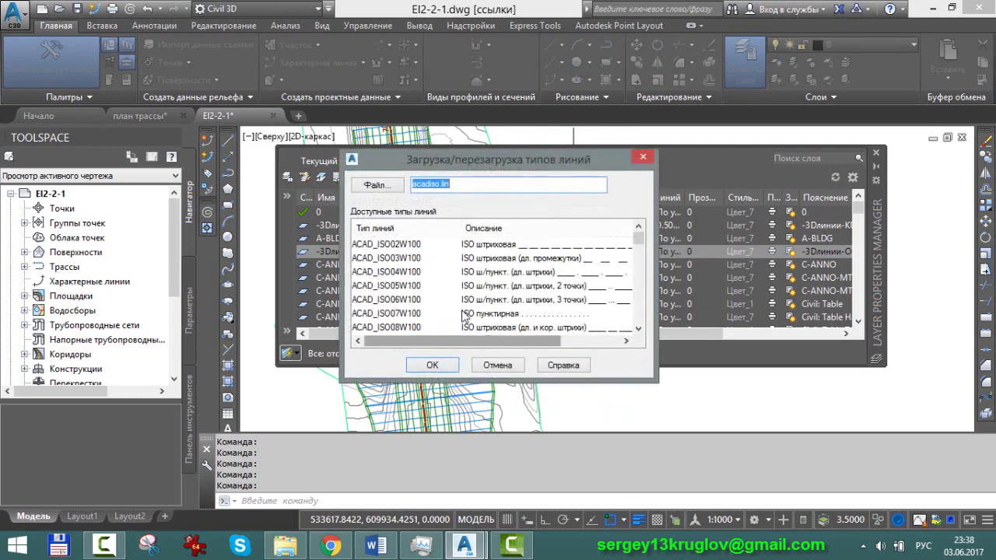
click(377, 185)
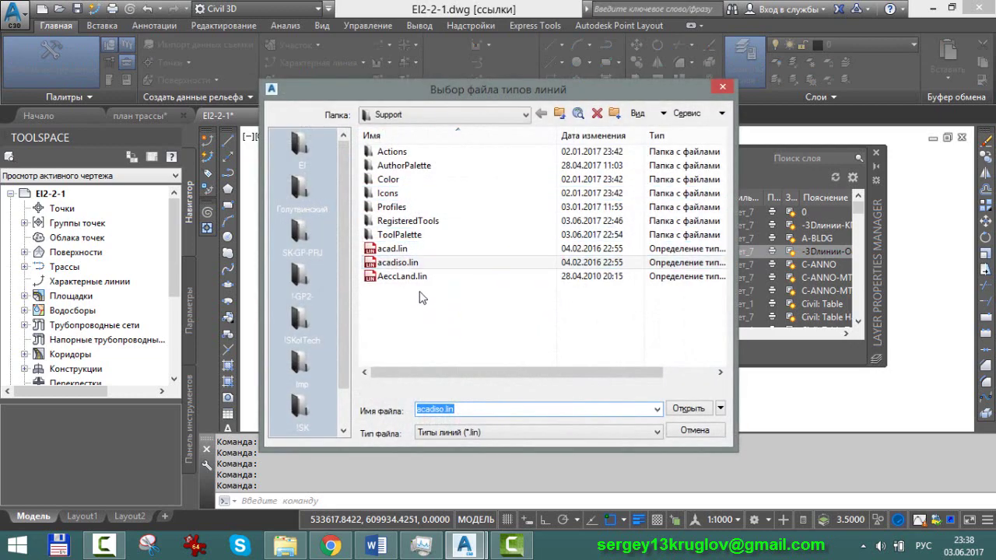
Open ru_Topo_M1-1000.lin from Program Files\Autodesk\AutoCAD 2017\Support.
click(559, 113)
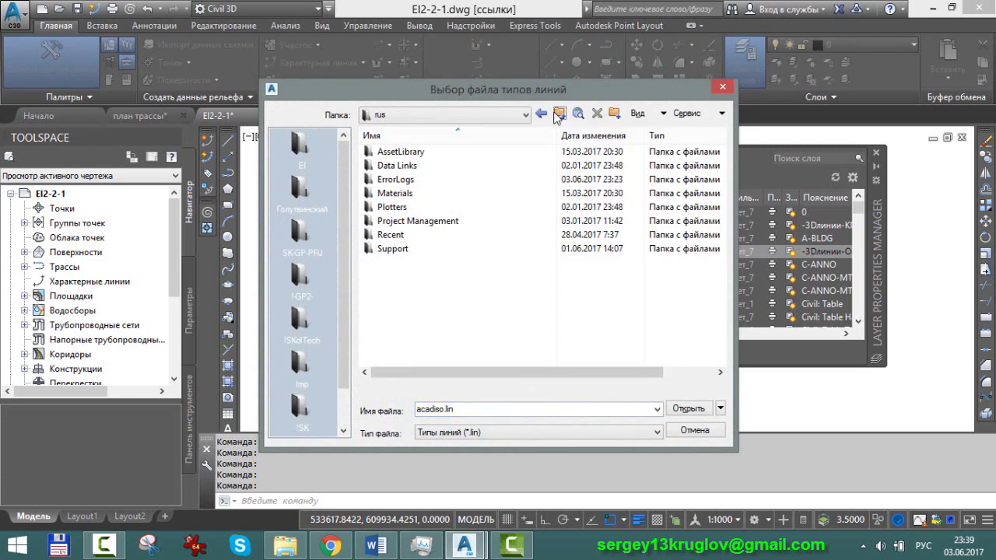
click(558, 114)
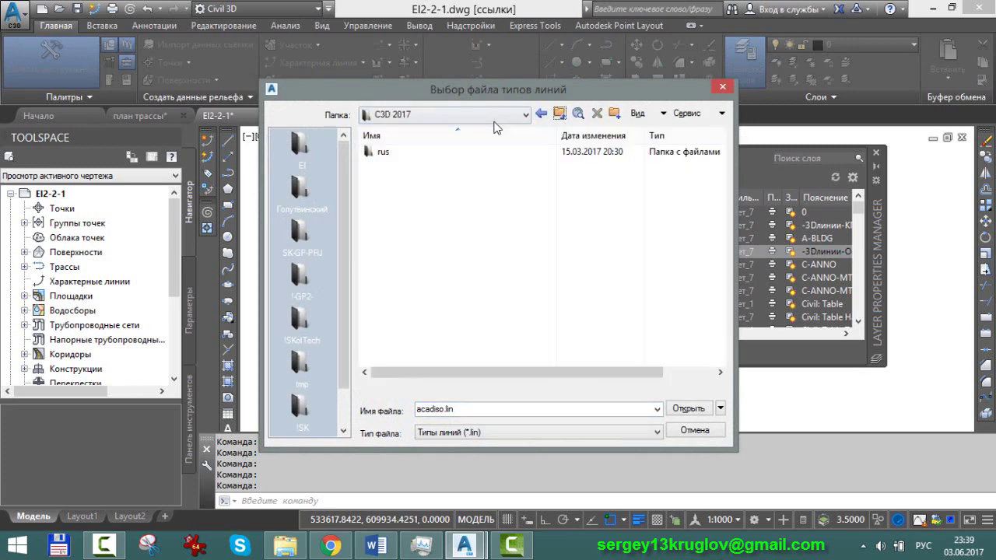
click(490, 114)
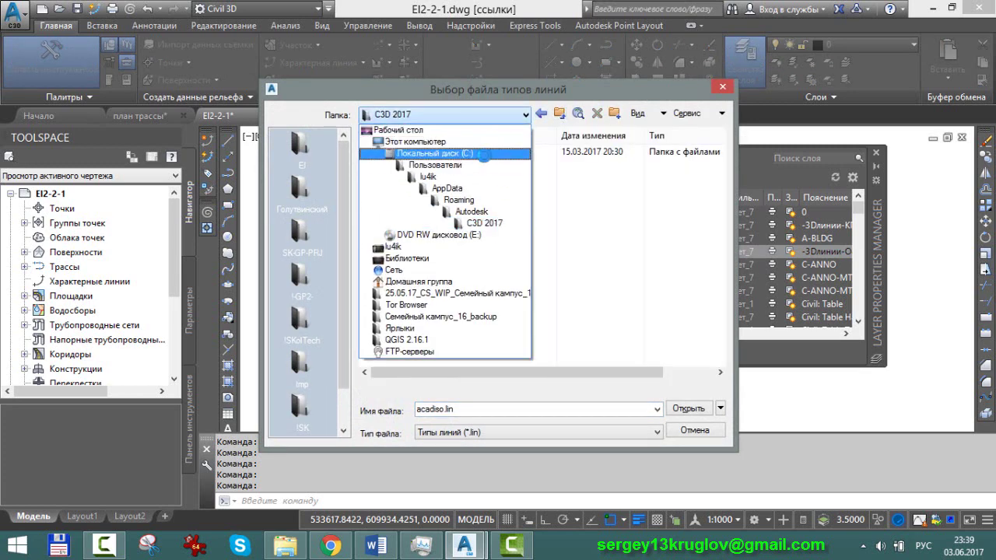
click(484, 154)
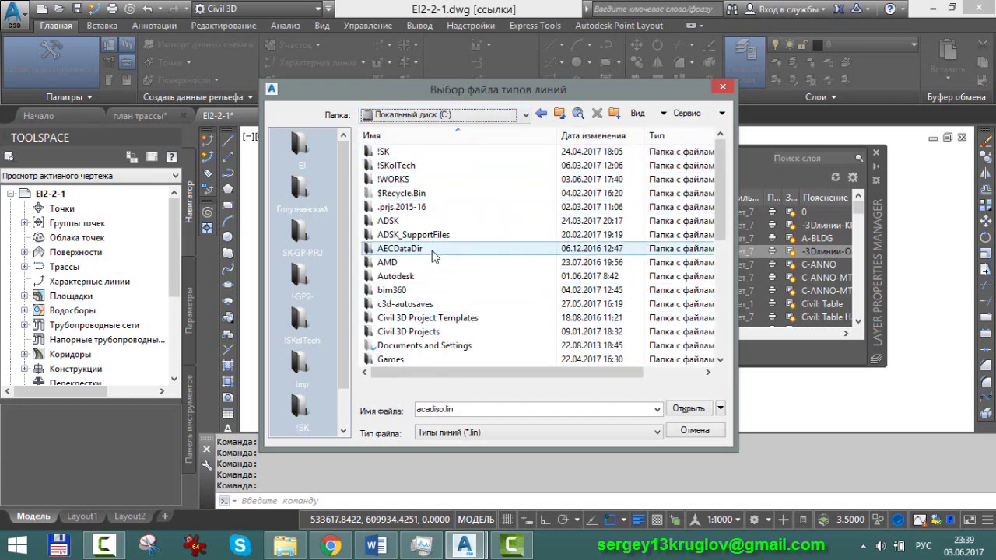
scroll(436, 340, down, 2)
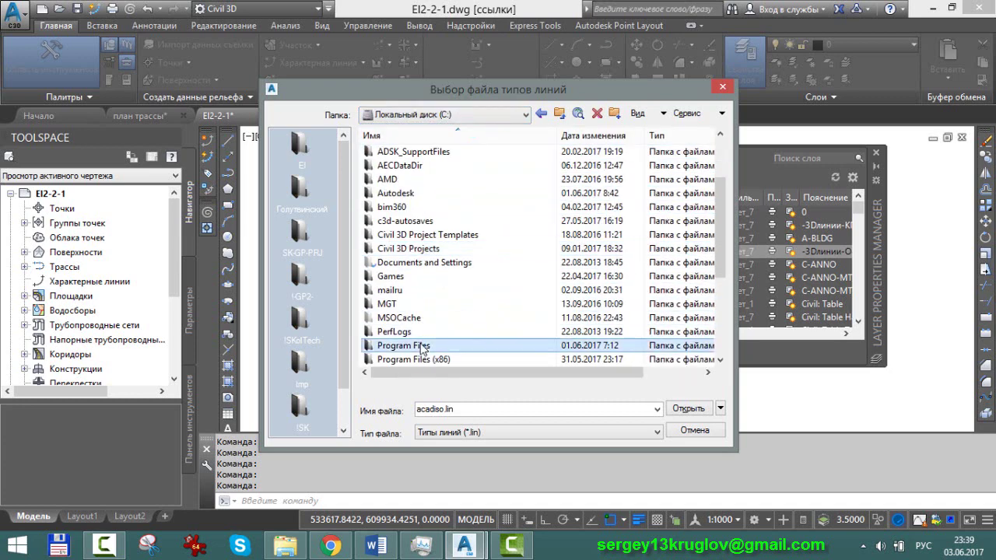
double_click(424, 346)
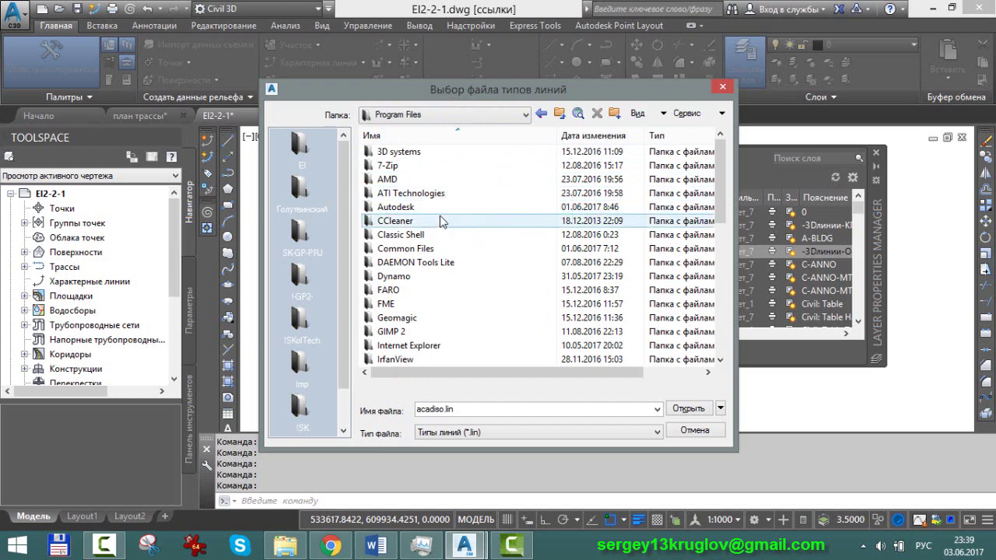
double_click(441, 210)
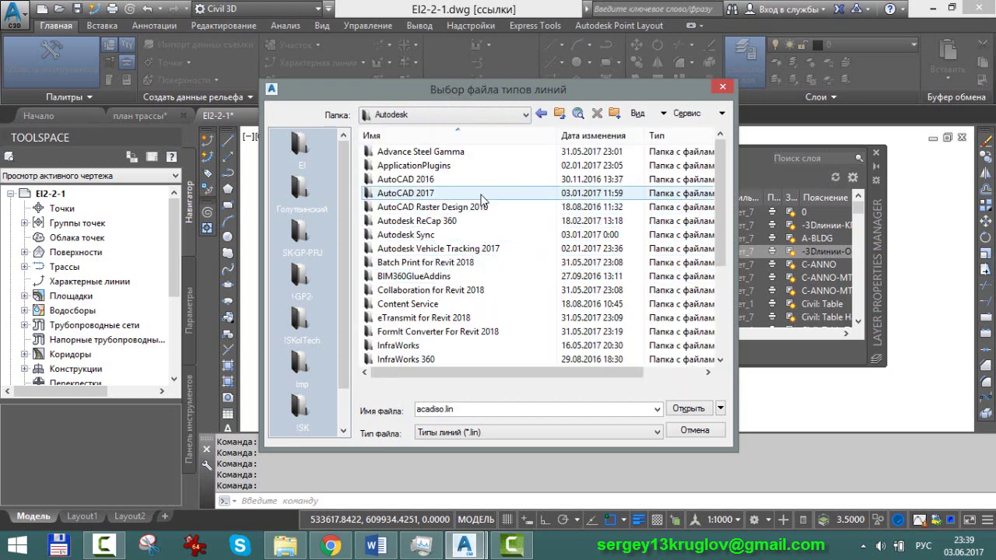
click(481, 195)
double_click(482, 195)
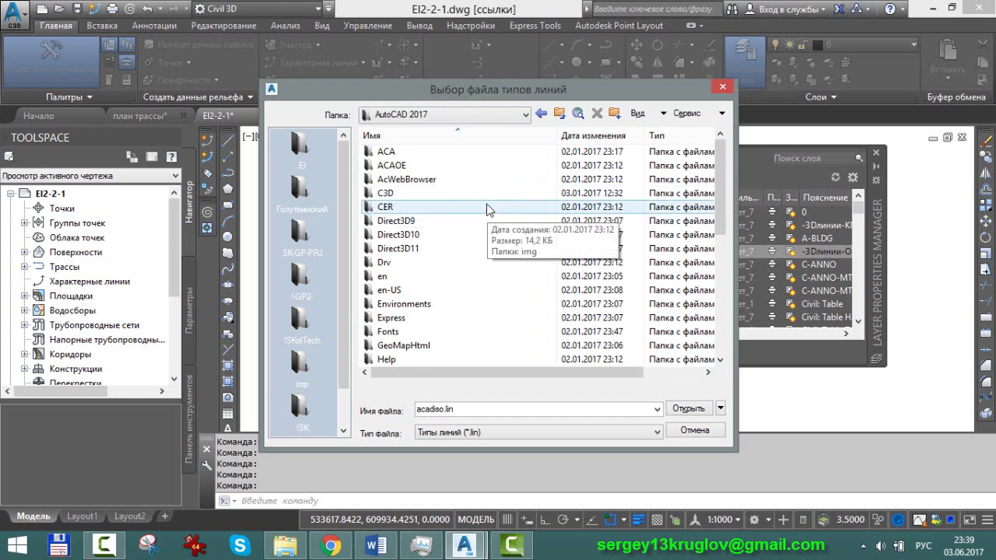
scroll(488, 210, down, 3)
scroll(488, 210, down, 1)
scroll(489, 234, down, 2)
scroll(482, 257, down, 1)
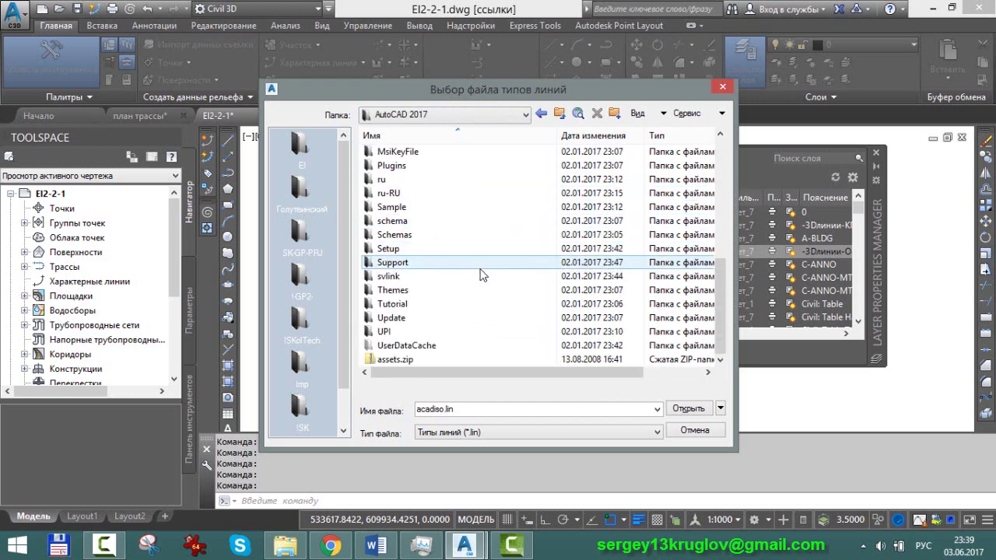
double_click(451, 263)
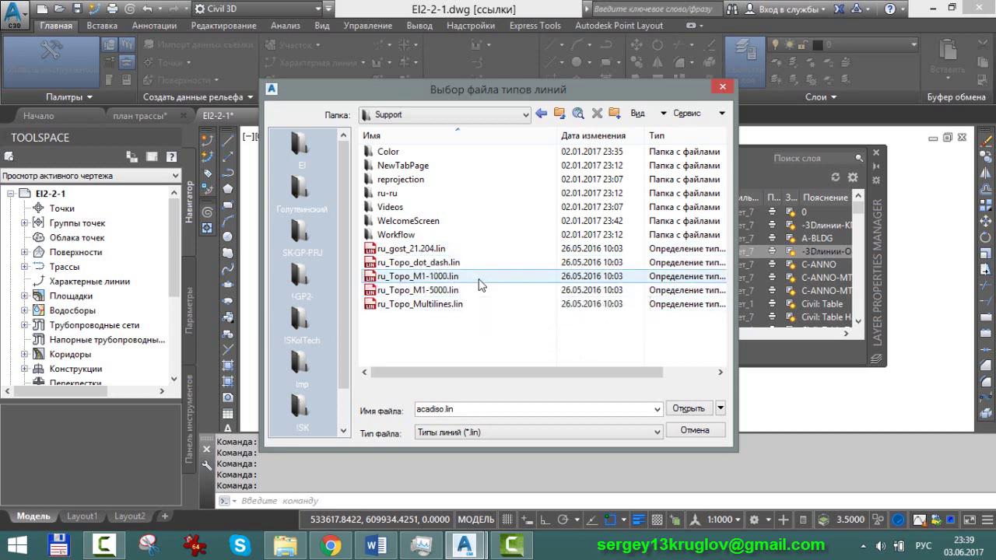
click(479, 282)
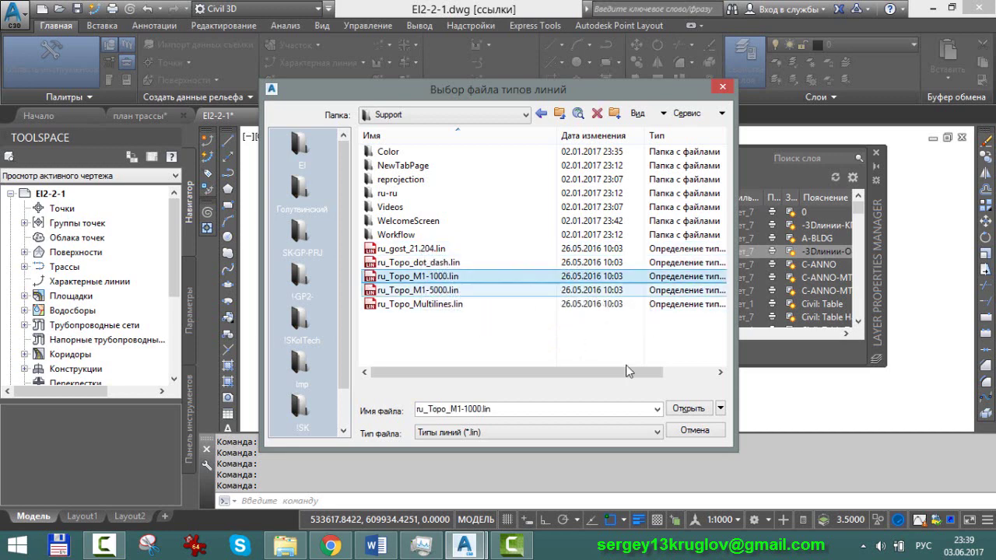
click(687, 409)
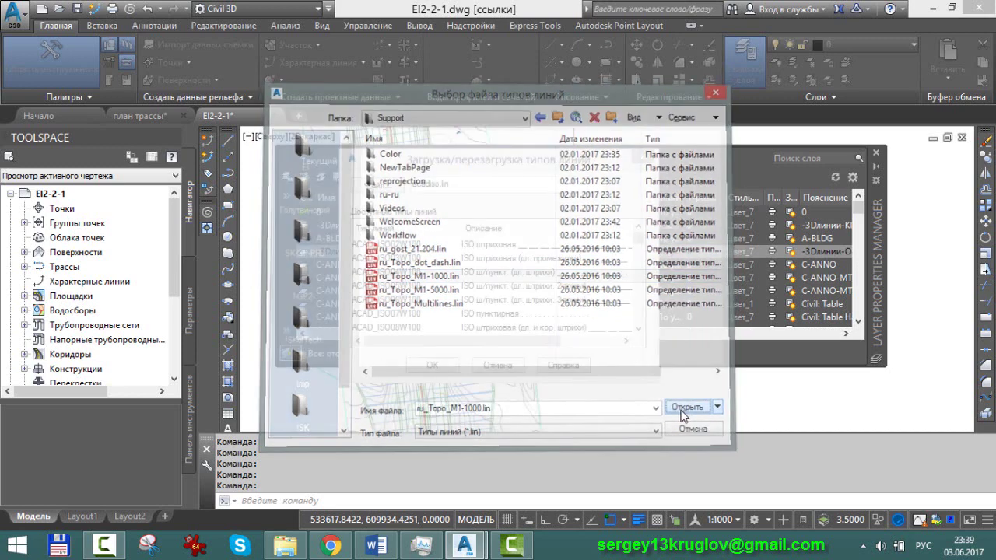
Load the 474-2 metal fence linetype from ru_Topo_M1-1000.lin into the drawing.
click(393, 262)
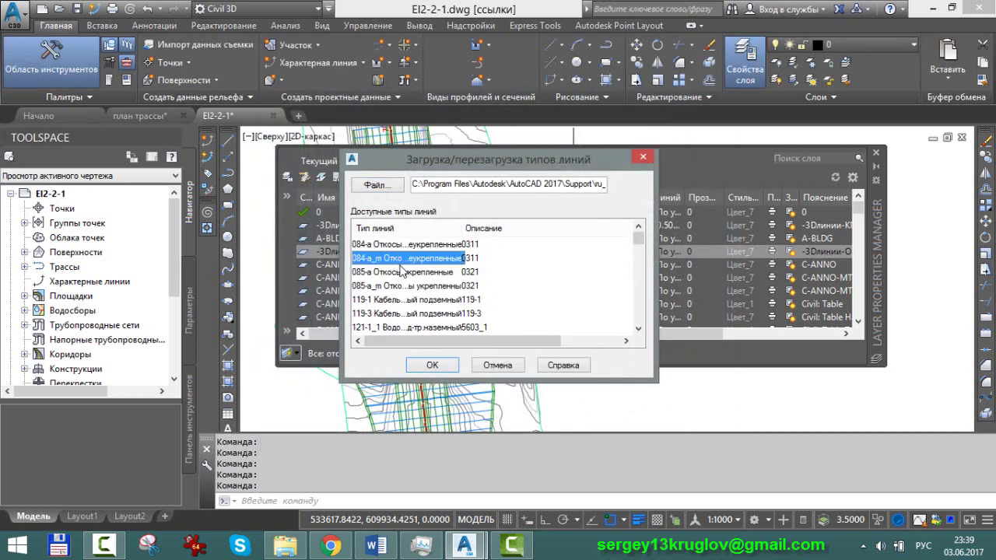
scroll(400, 276, down, 1)
scroll(420, 288, down, 2)
scroll(441, 294, down, 2)
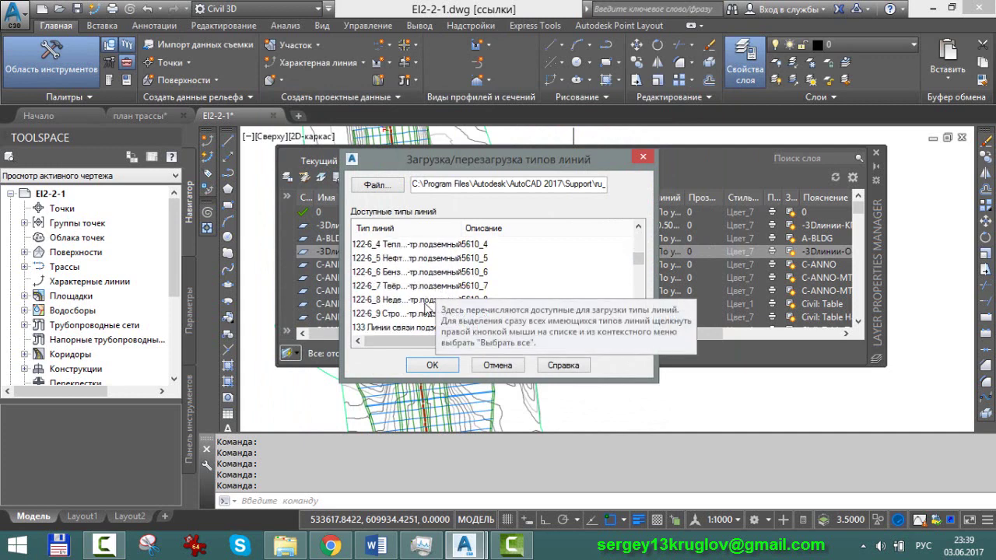
scroll(443, 305, down, 2)
scroll(385, 302, up, 1)
scroll(385, 303, down, 2)
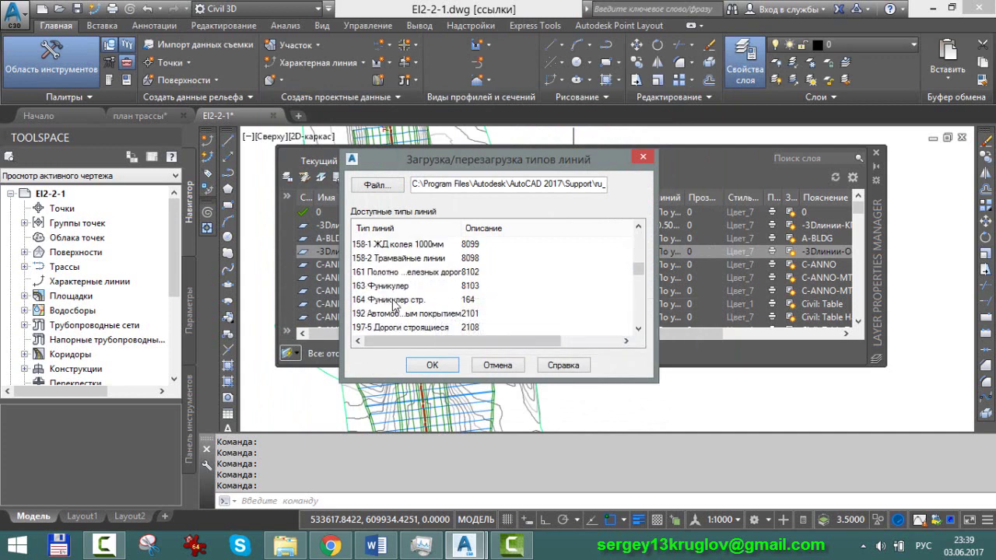
scroll(397, 307, down, 2)
scroll(412, 316, down, 2)
scroll(424, 315, down, 2)
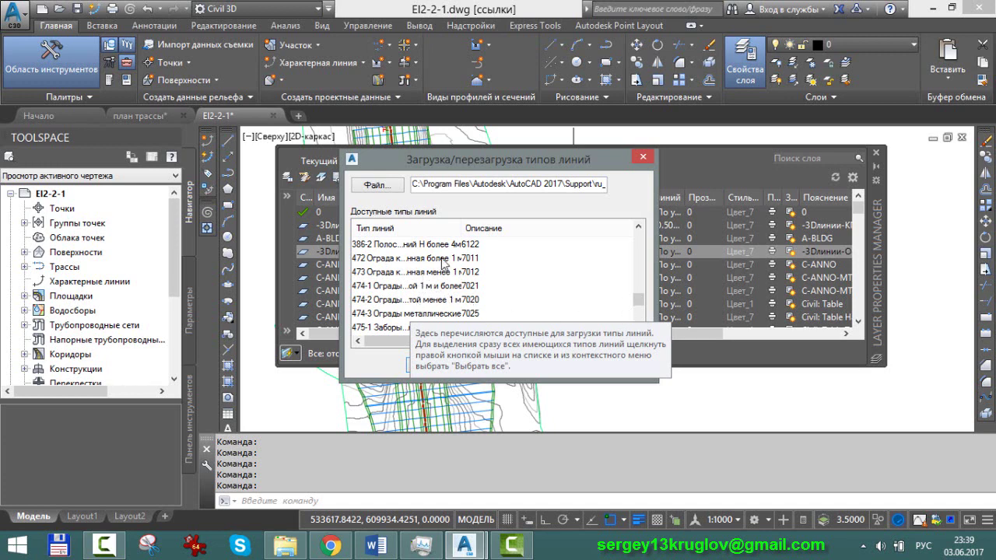
drag(465, 227, 516, 227)
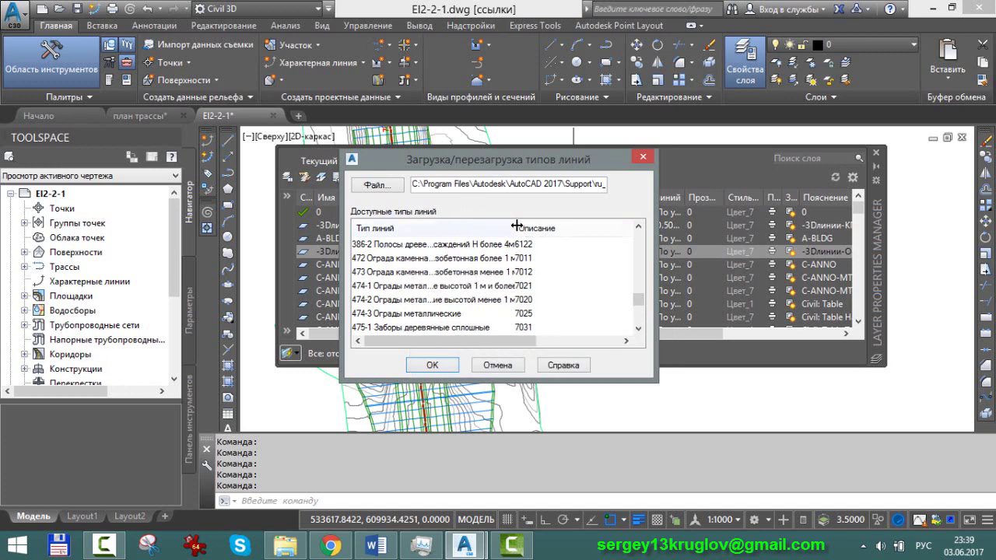
click(443, 315)
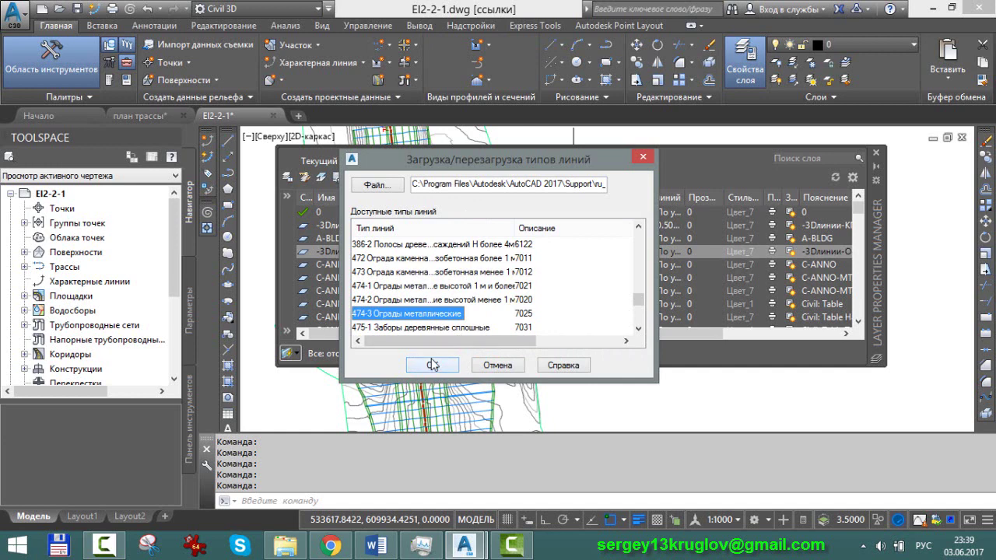
click(468, 302)
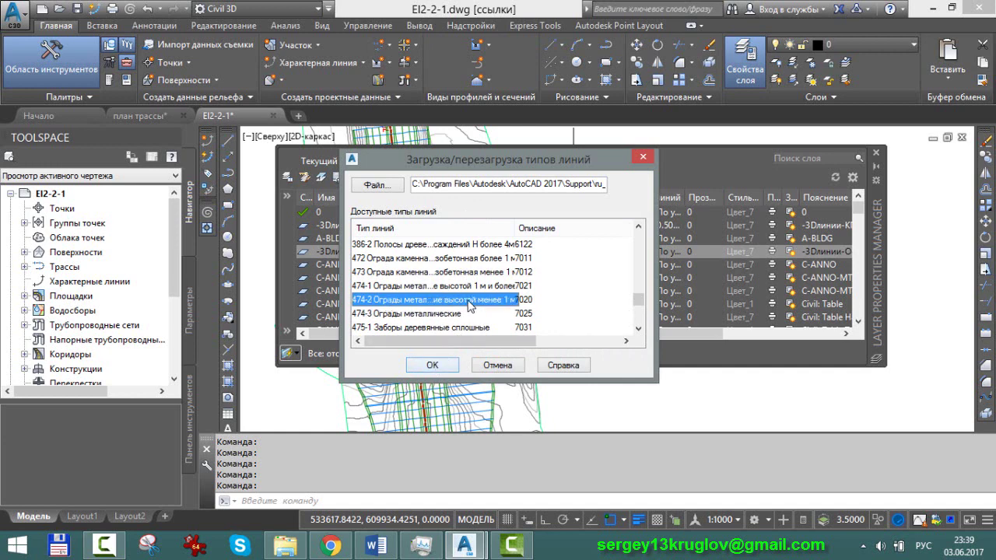
click(434, 366)
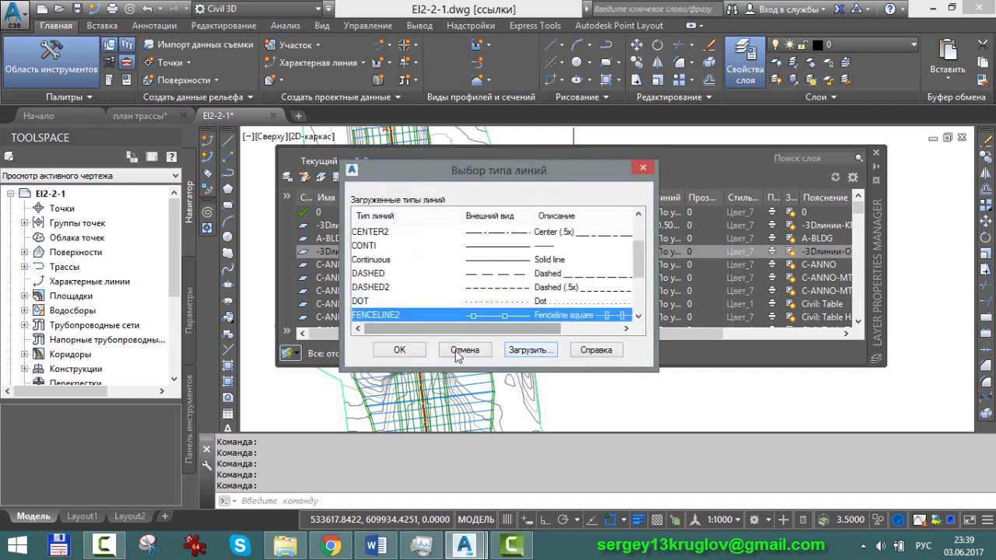
Assign the 474-2 fence linetype to the -3Dлинии-Ось- layer.
scroll(637, 294, down, 2)
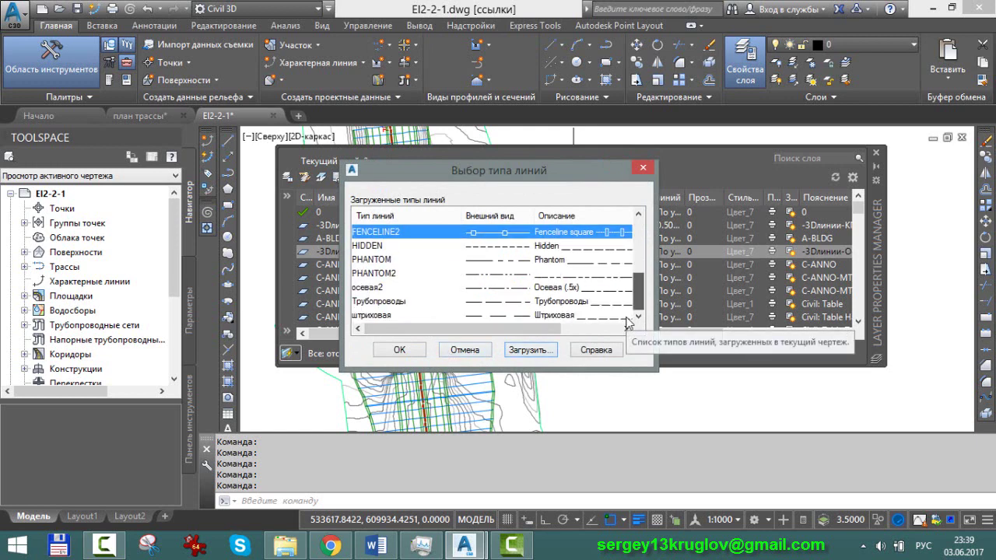
scroll(632, 315, up, 5)
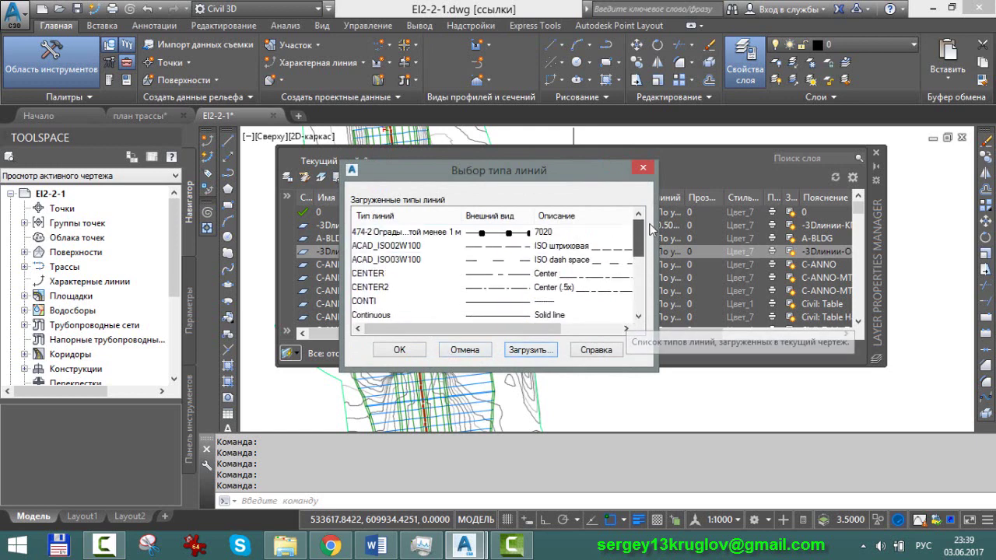
click(389, 234)
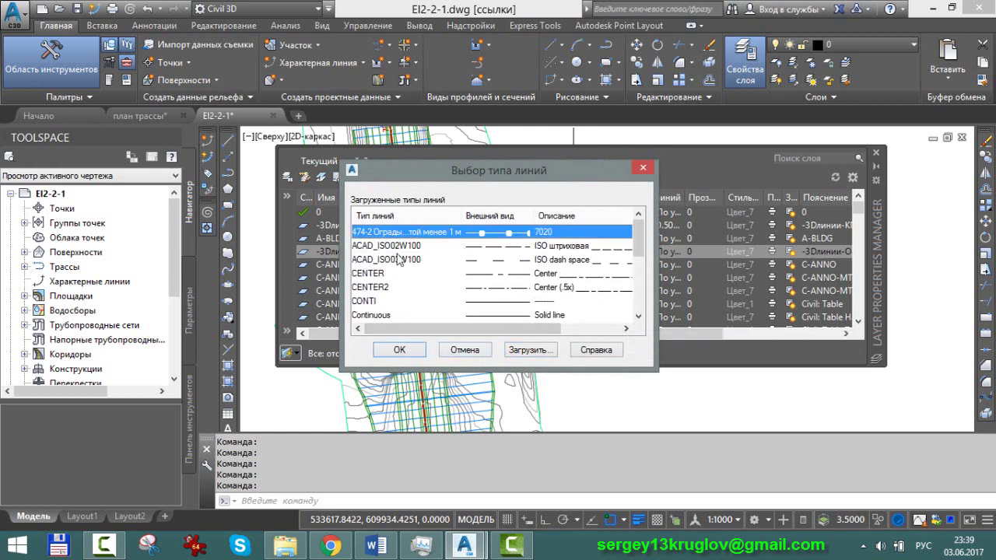
click(399, 350)
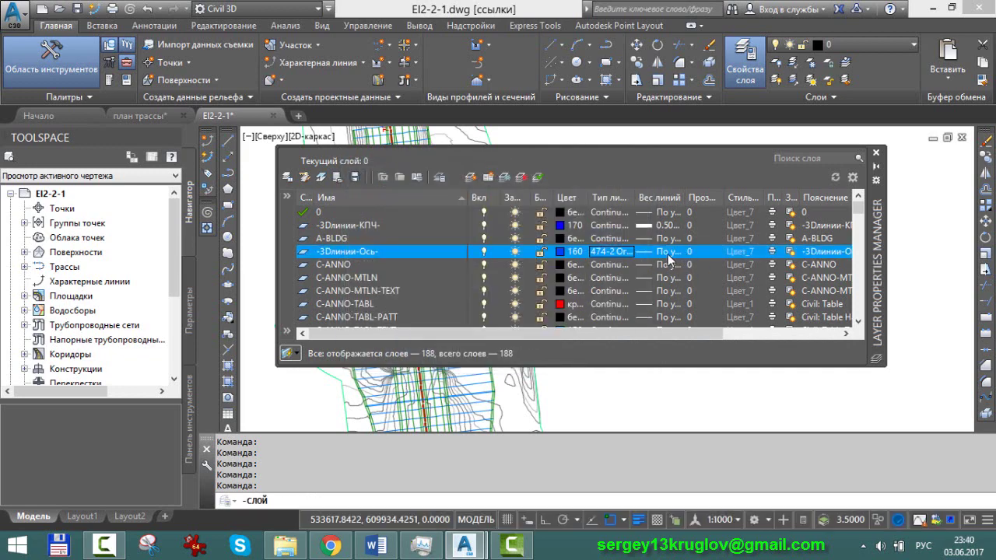
Set the -3Dлинии-Ось- layer's lineweight to 0.40 mm.
click(656, 251)
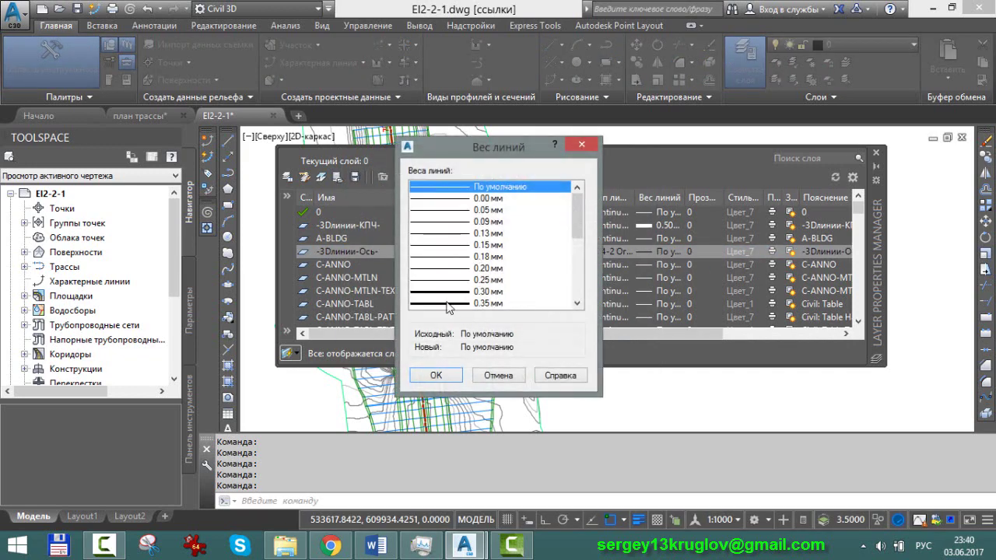
click(448, 294)
scroll(448, 303, down, 1)
scroll(448, 303, down, 1)
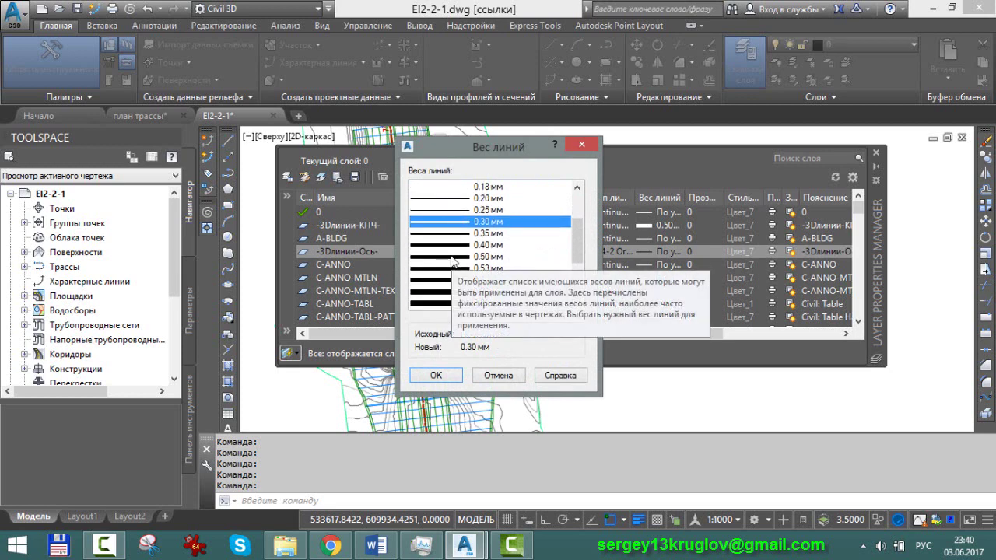
click(452, 246)
click(435, 375)
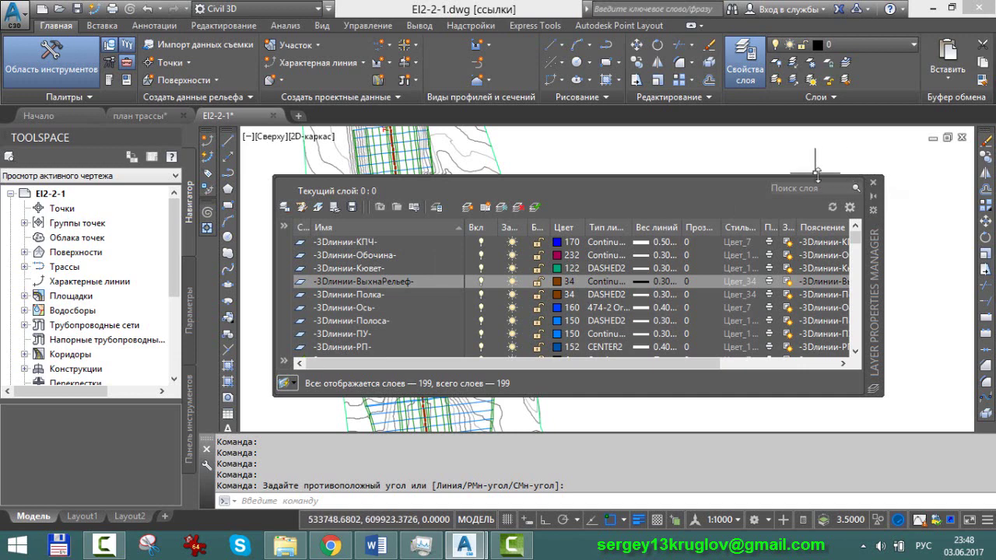
In Toolspace Settings, expand Общие > Универсальные стили > Feature Line Styles and bring up its options.
drag(816, 173, 816, 158)
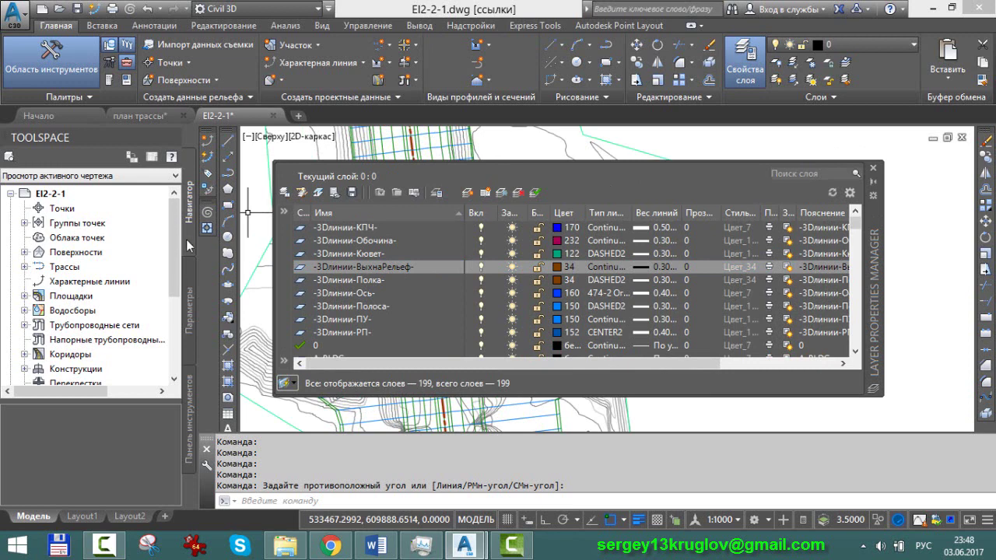
click(191, 277)
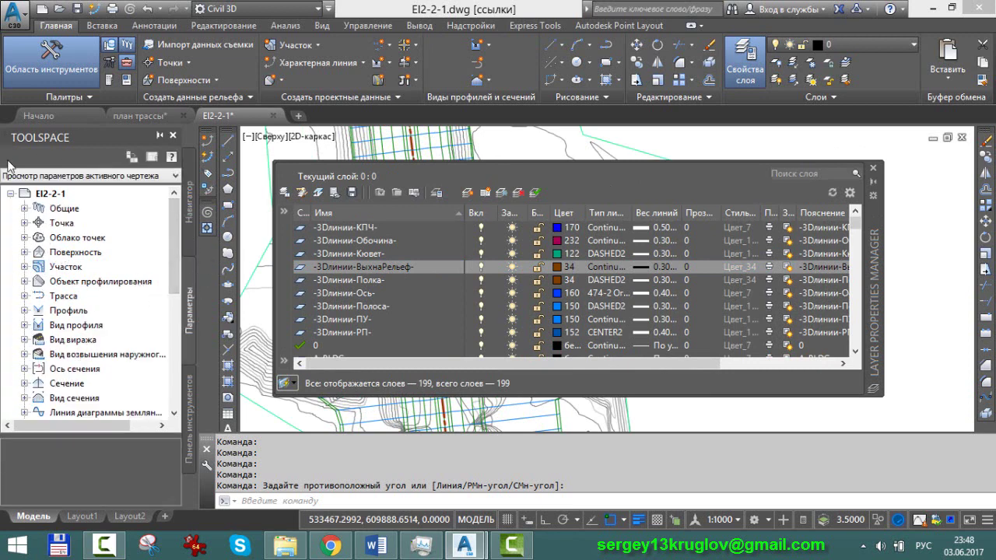
click(24, 208)
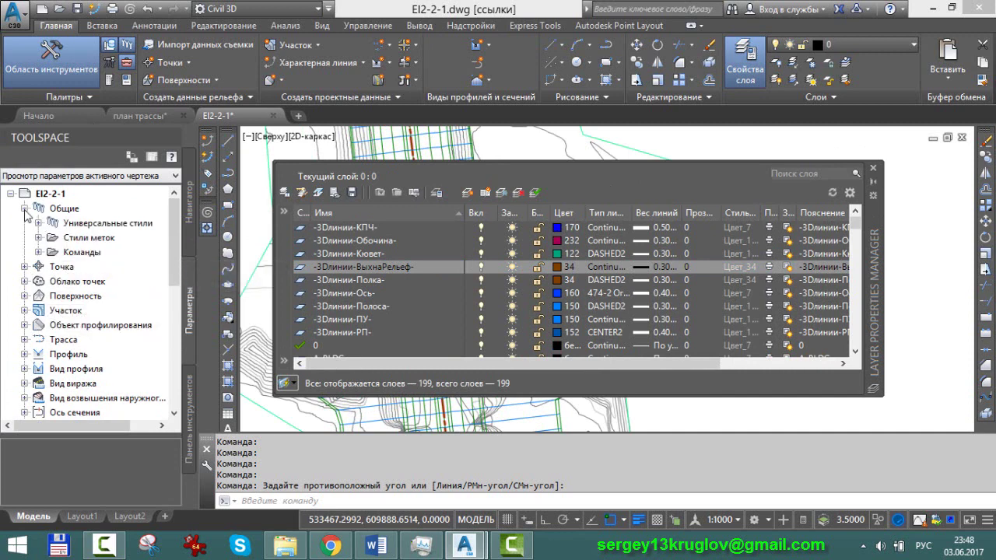
click(38, 223)
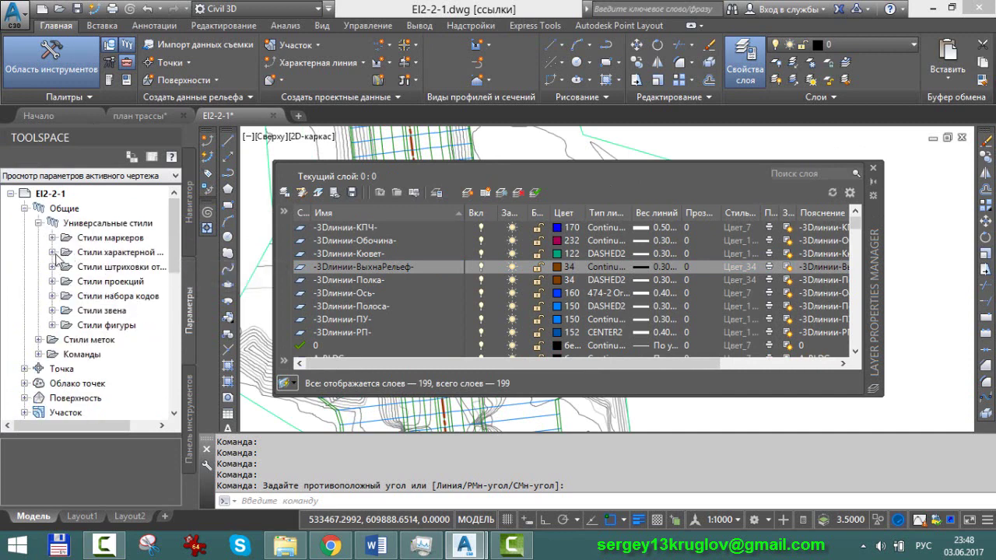
click(51, 253)
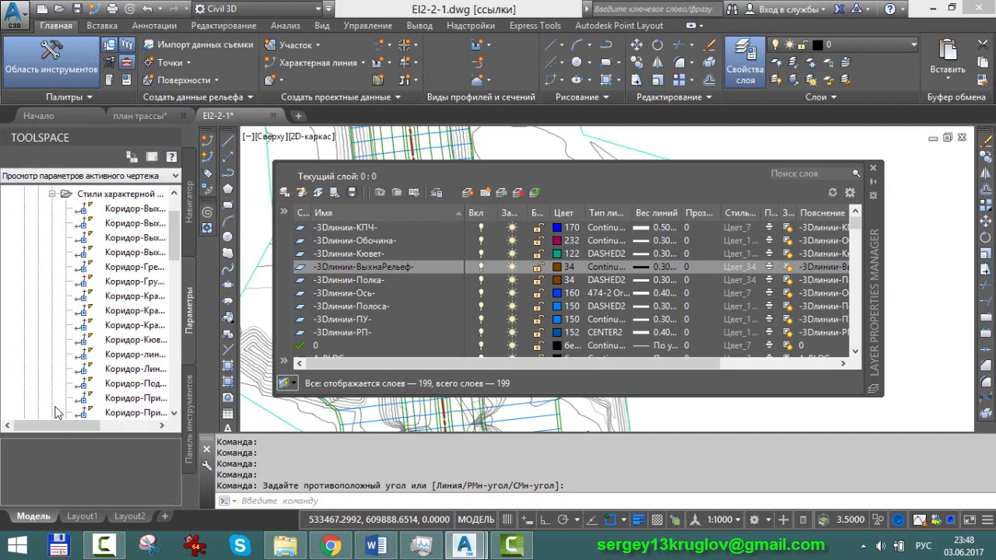
drag(56, 426, 73, 426)
right_click(116, 193)
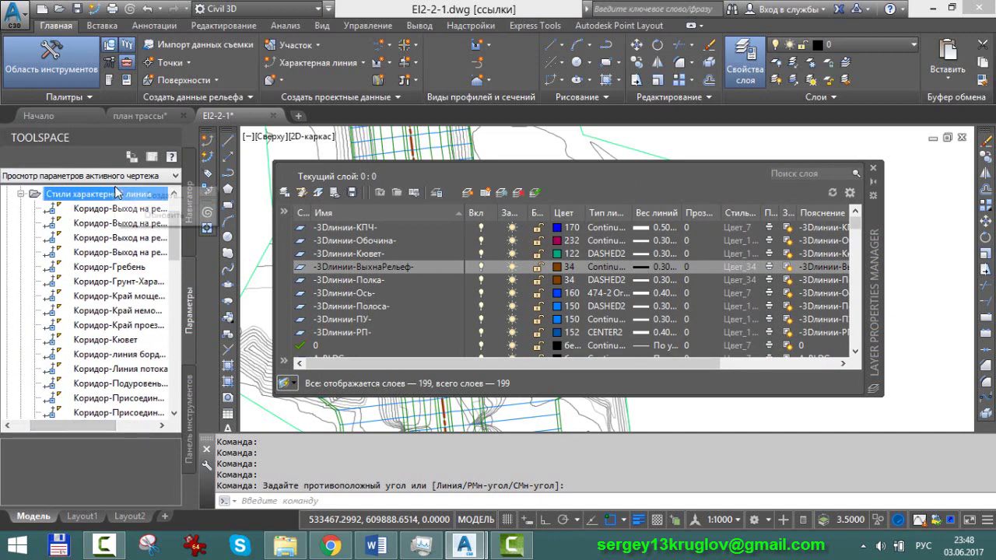
Create a new feature line style named -3Длинии-Ось-.
click(163, 194)
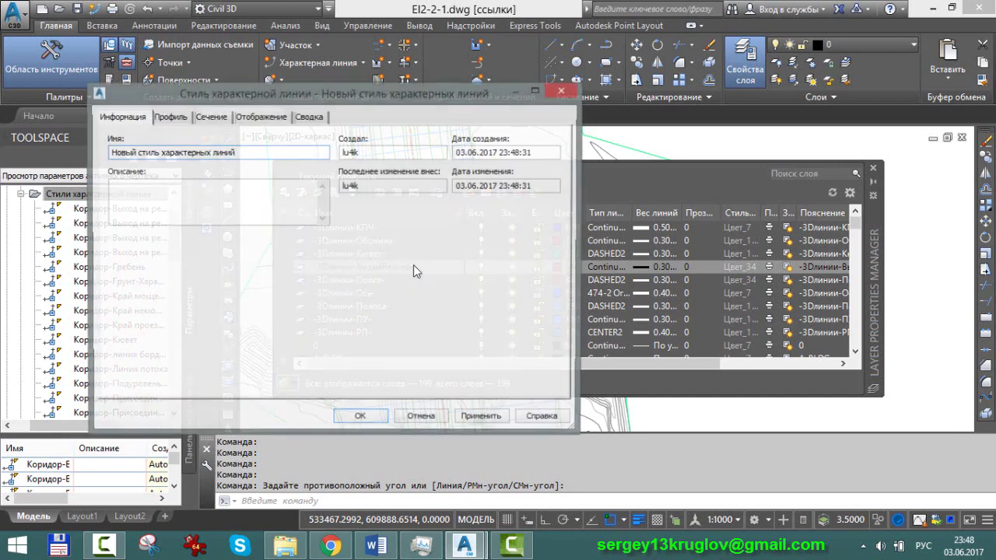
drag(302, 95, 610, 288)
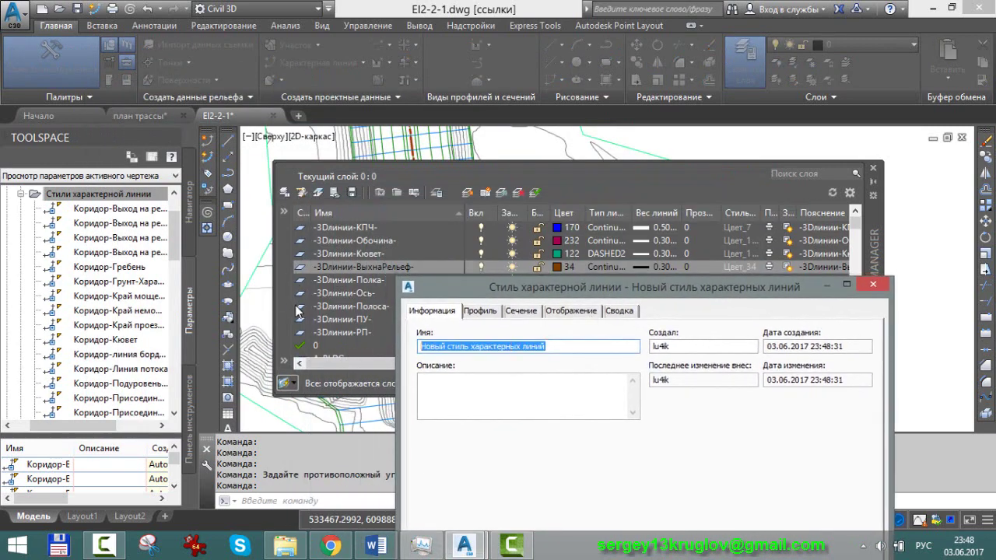
text(-3Dлинии-Ось-)
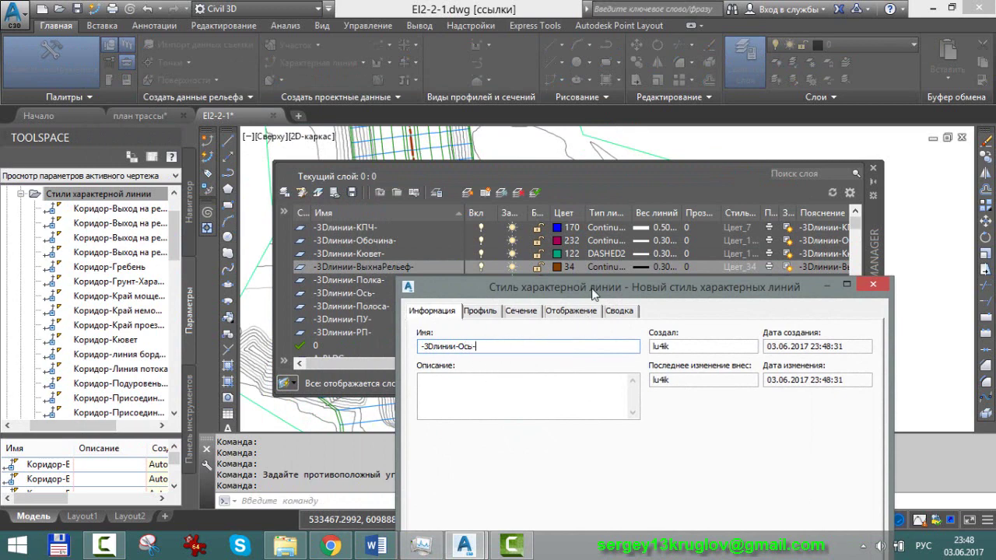
drag(593, 292, 577, 184)
Draw the style's feature line on layer -3Длинии-Ось- with ByLayer linetype in Plan view, and save it.
click(555, 201)
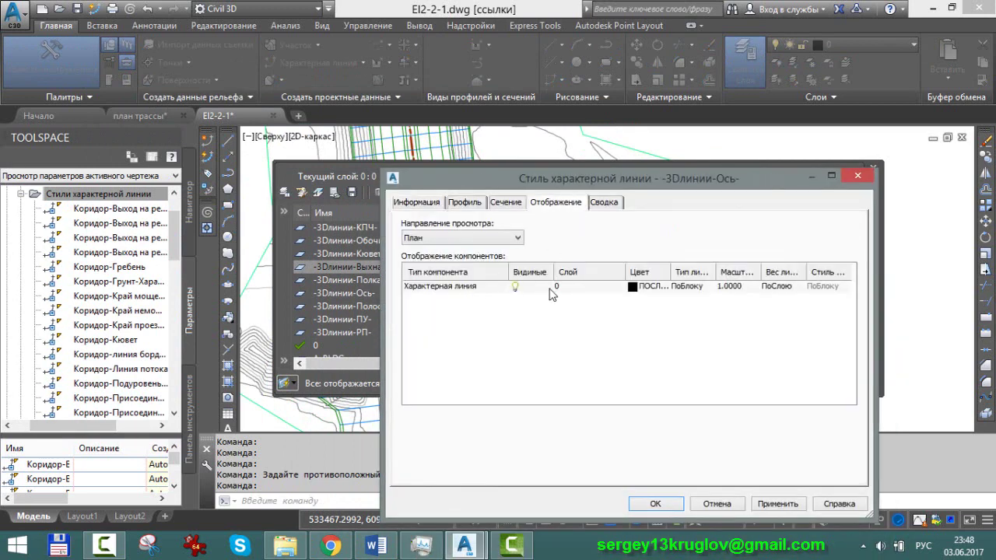
click(572, 292)
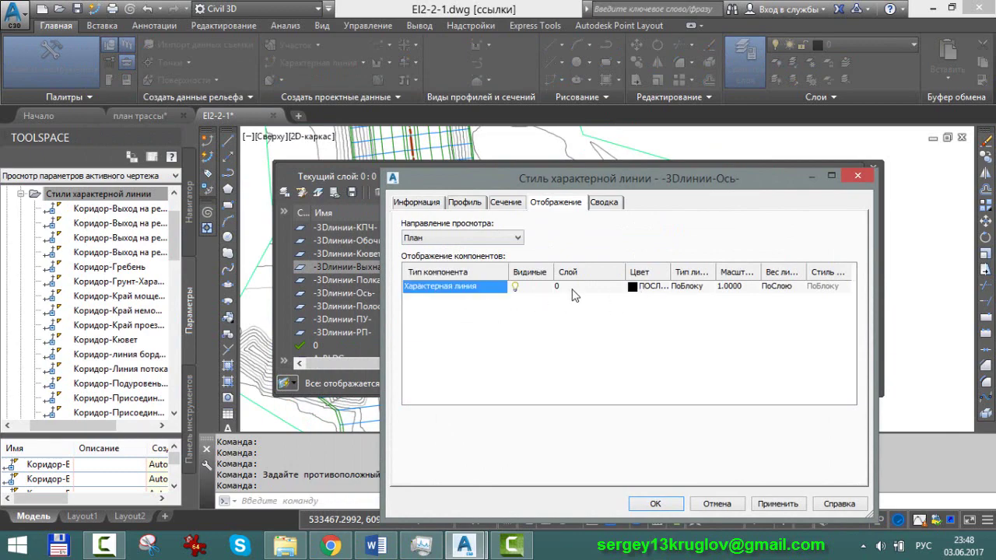
click(242, 212)
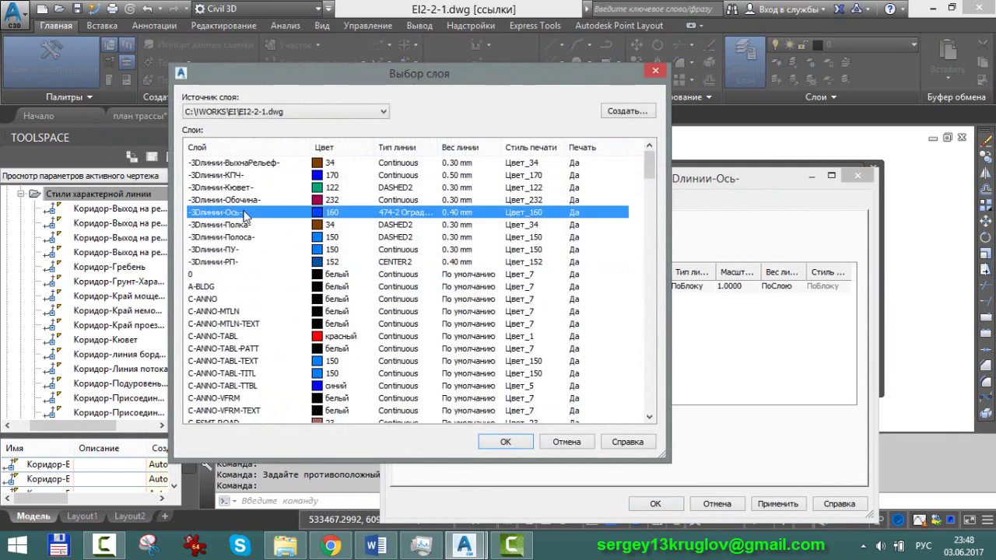
click(525, 441)
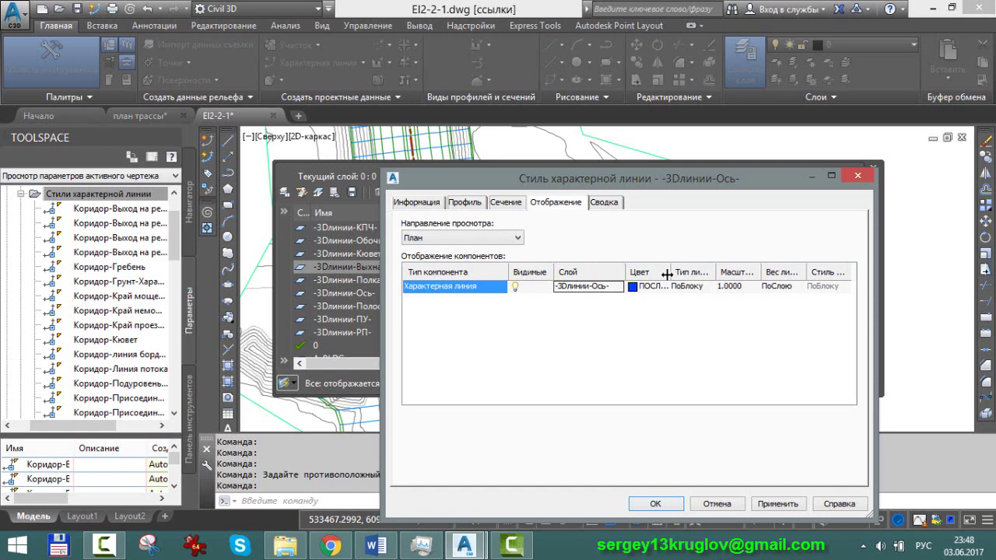
click(688, 287)
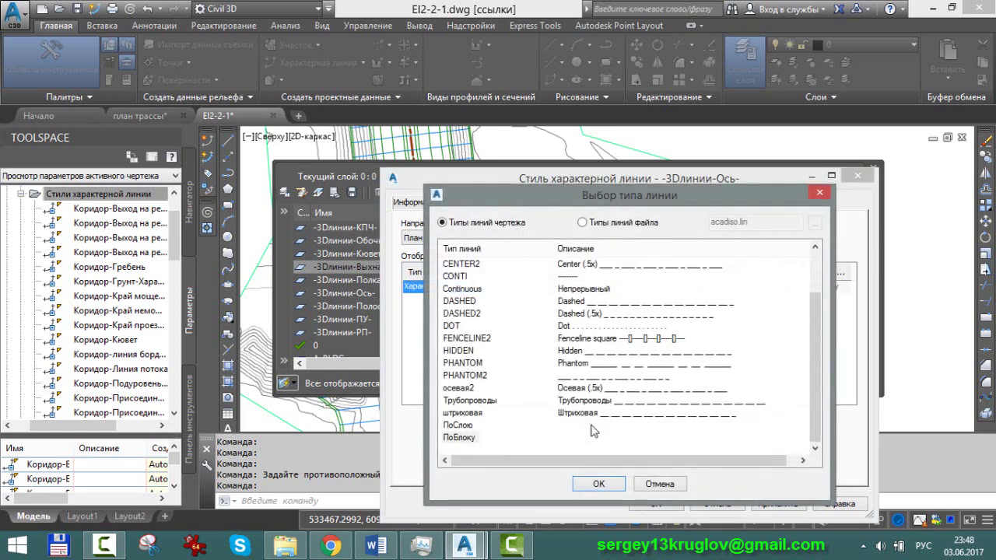
click(458, 425)
click(622, 483)
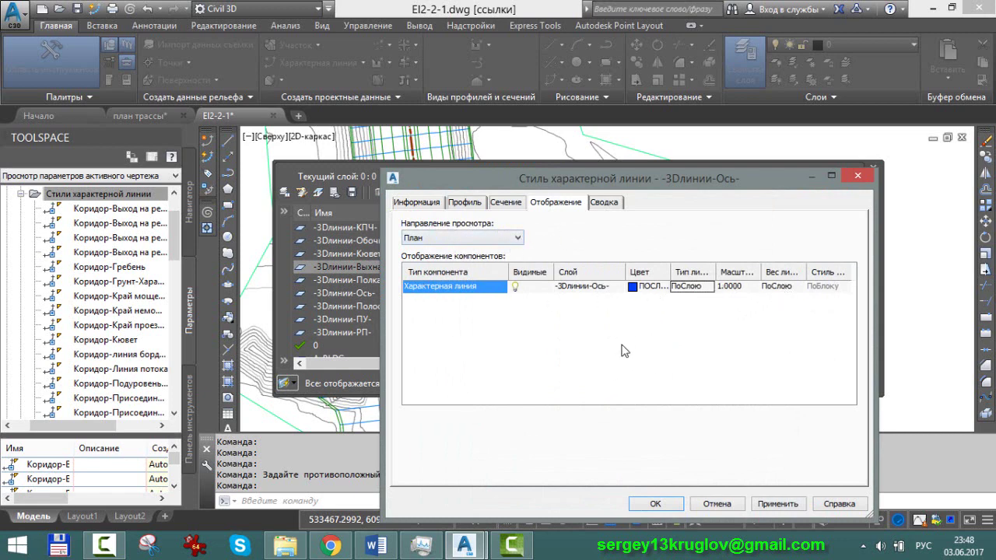
click(513, 238)
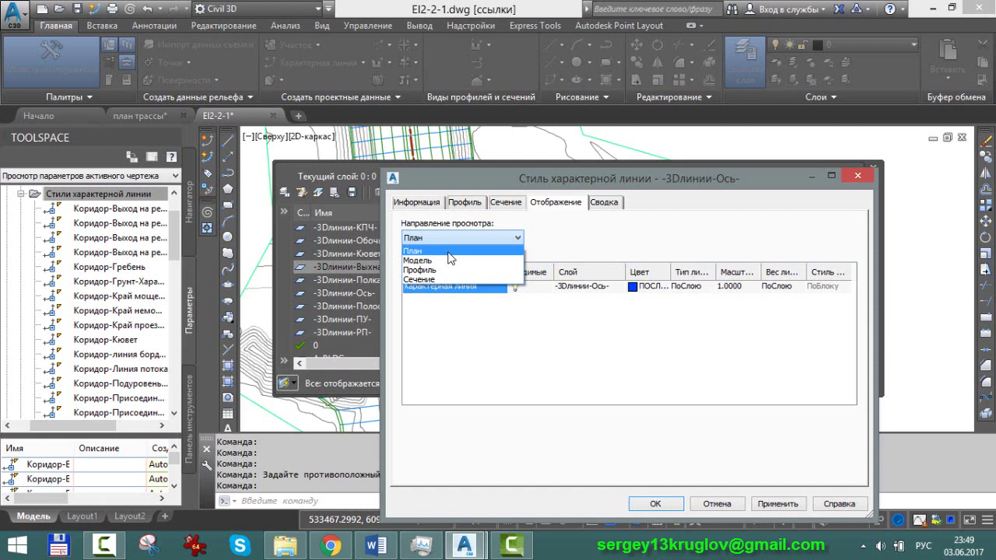
click(450, 256)
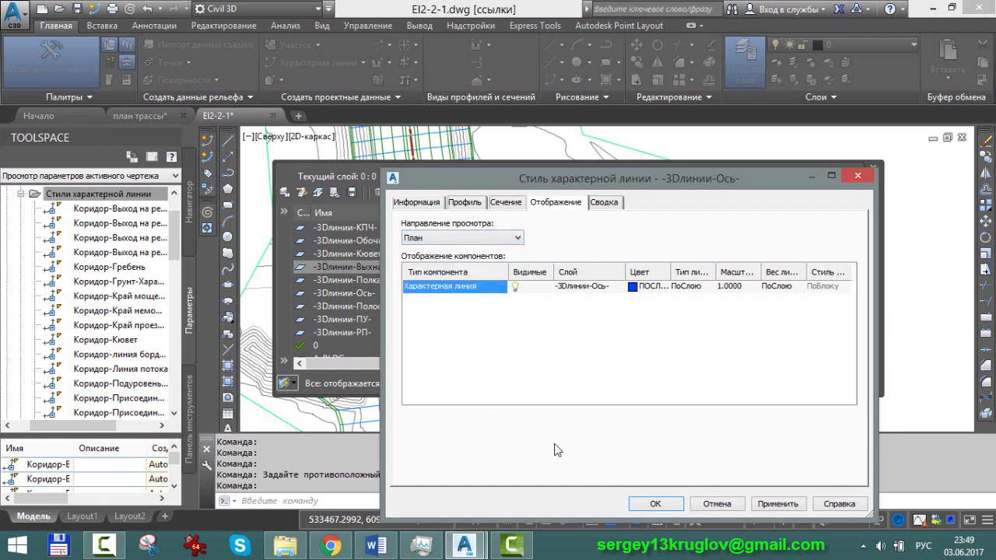
click(674, 504)
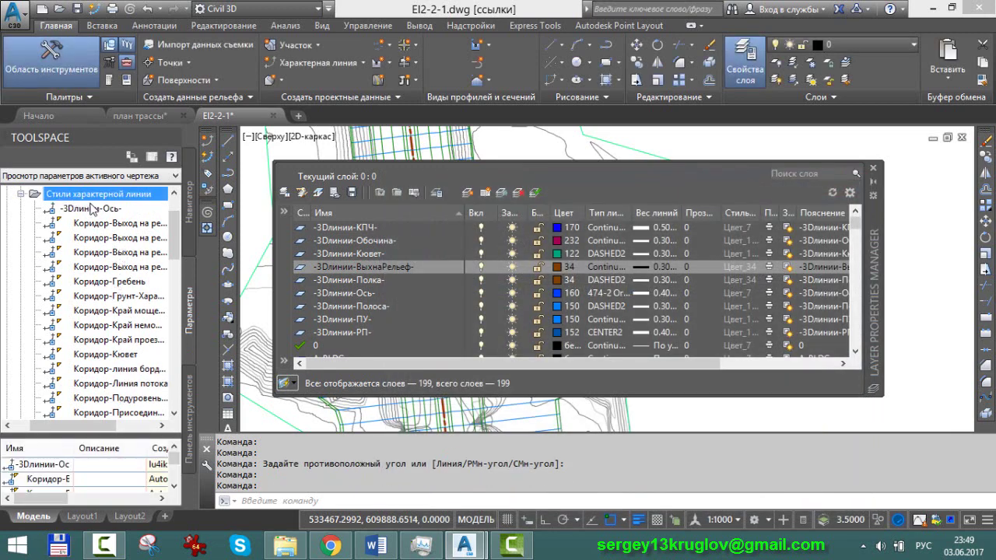
Copy the -3Длинии-Ось- style and rename the copy -3Длинии-КПЧ-.
right_click(92, 209)
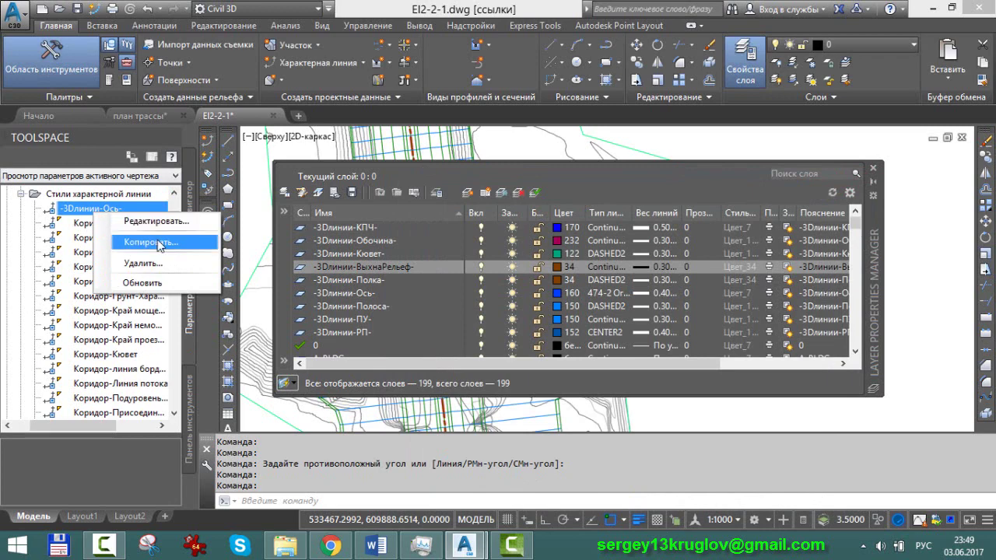
click(156, 238)
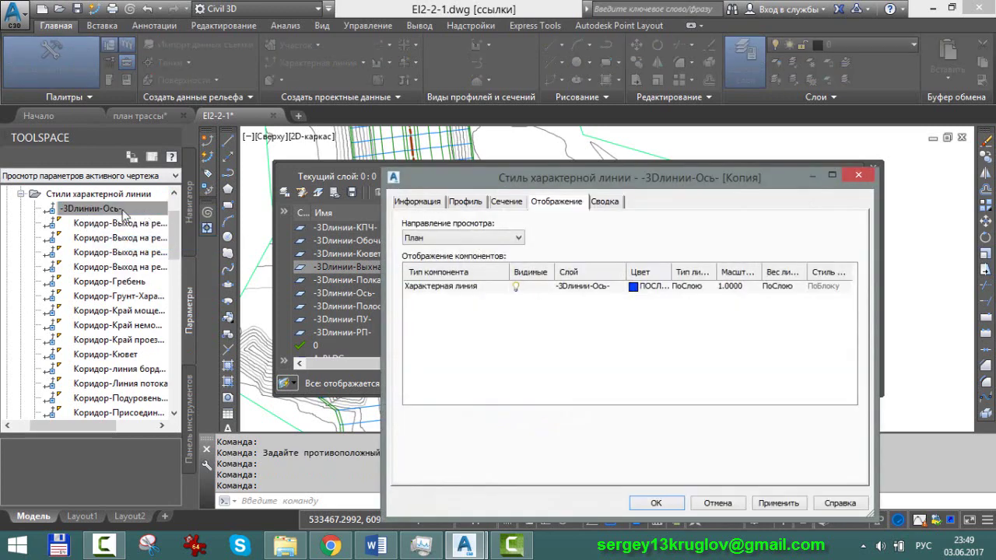
click(417, 202)
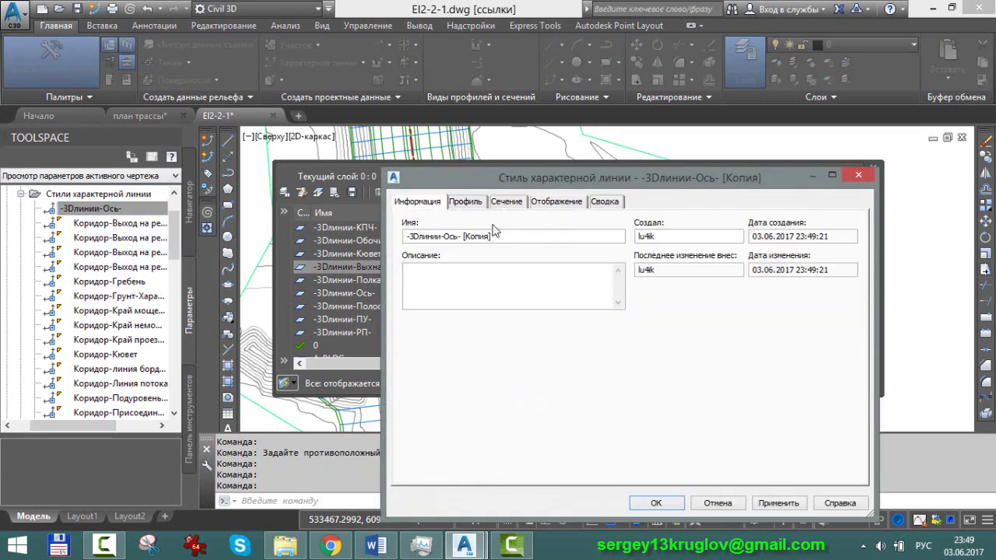
drag(498, 237, 447, 239)
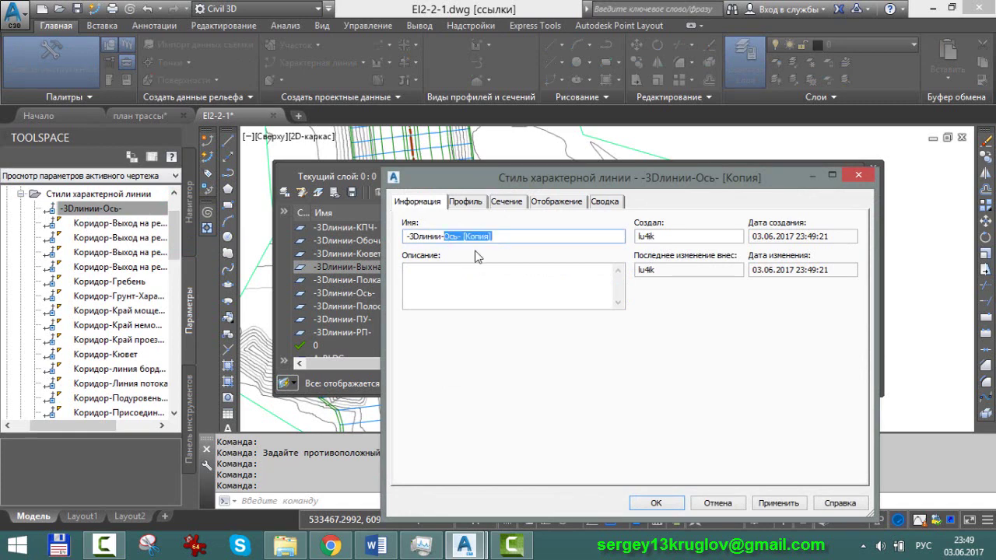
text(КПЧ-)
Put the КПЧ style's feature line on the -3Длинии-КПЧ- layer and save it.
click(569, 203)
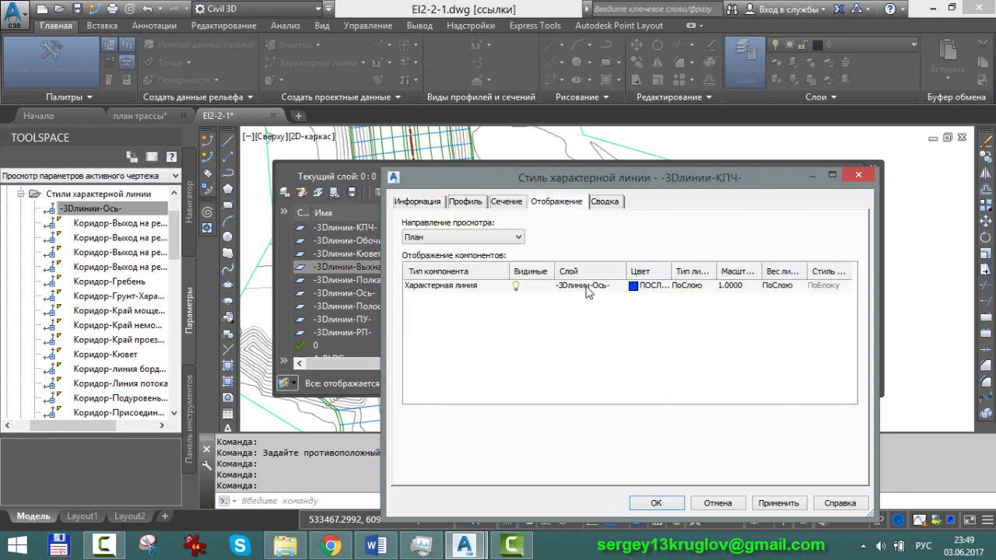
click(585, 285)
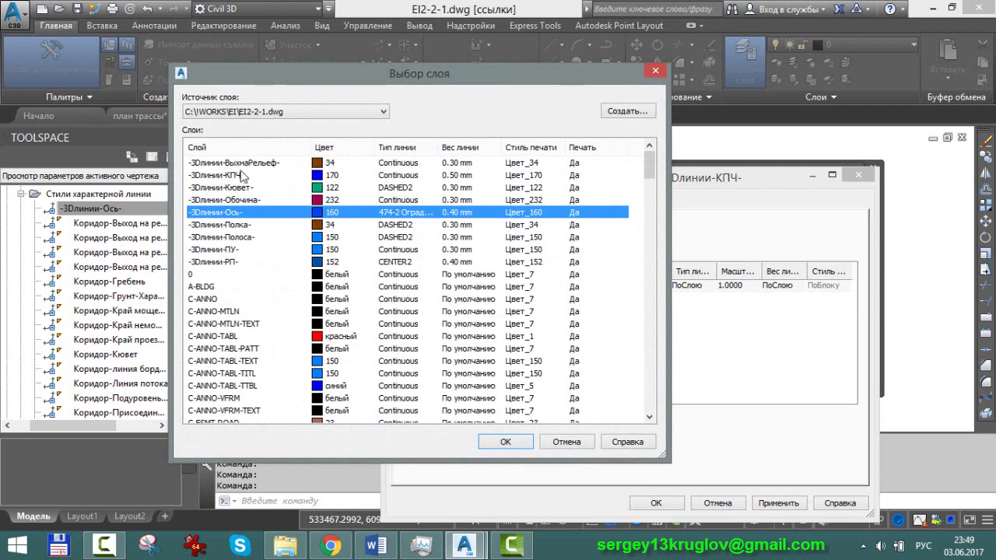
click(242, 175)
click(520, 443)
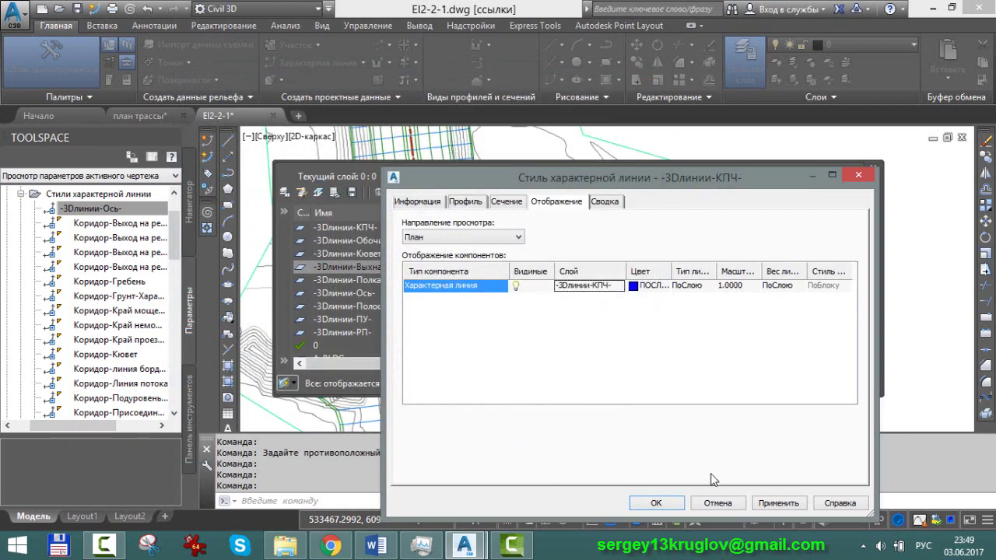
click(663, 504)
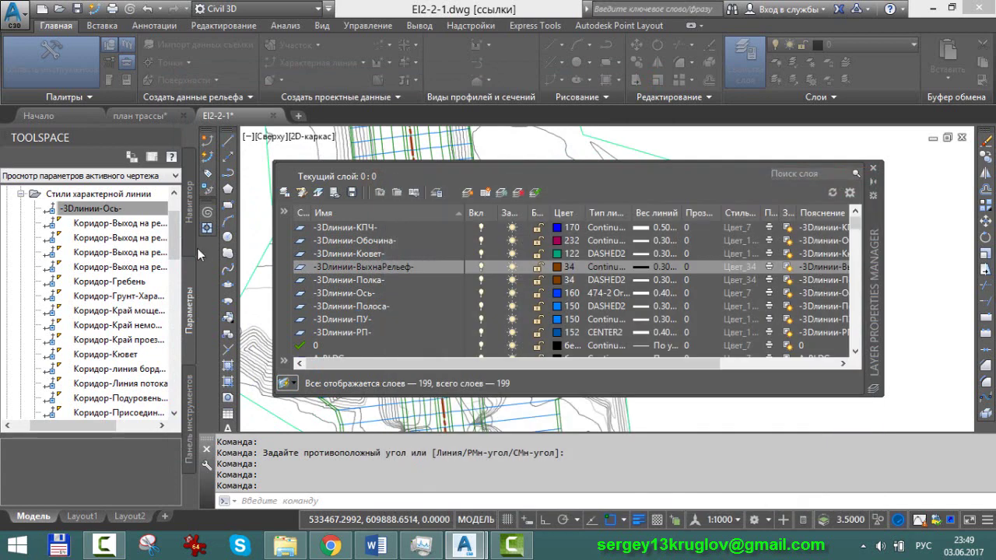
Dismiss the КПЧ style's context menu and close the Layer Properties Manager.
right_click(121, 228)
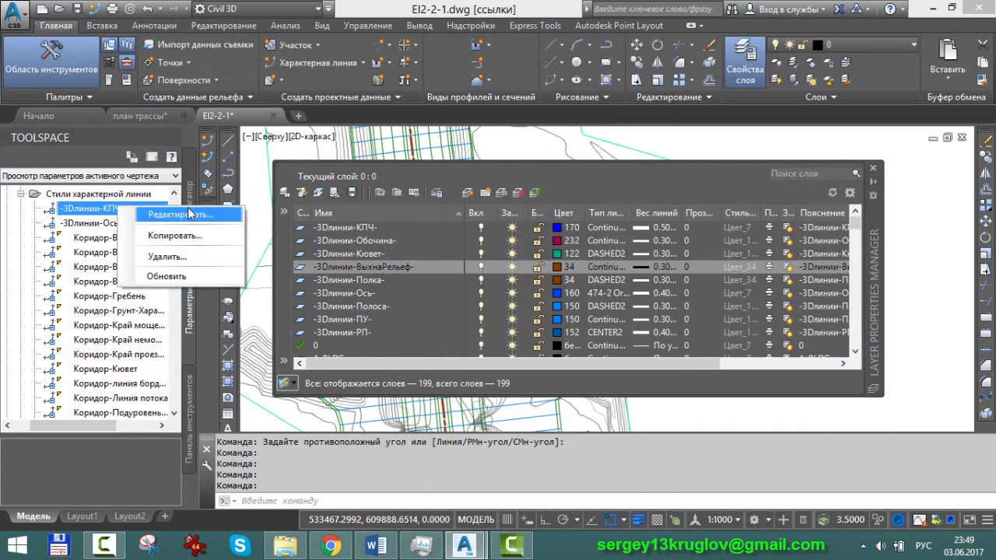
click(165, 231)
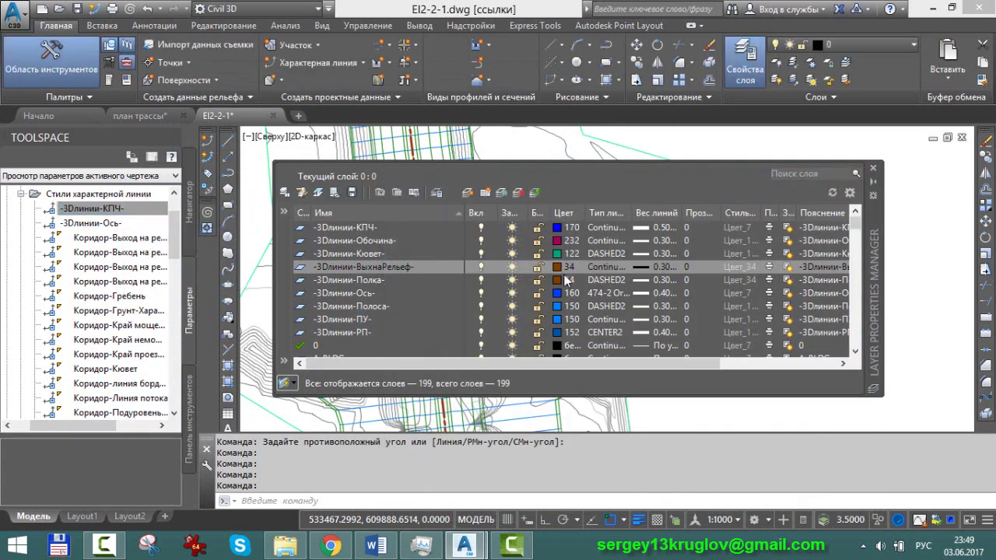
click(873, 168)
Create a new code set style named !!!
click(79, 224)
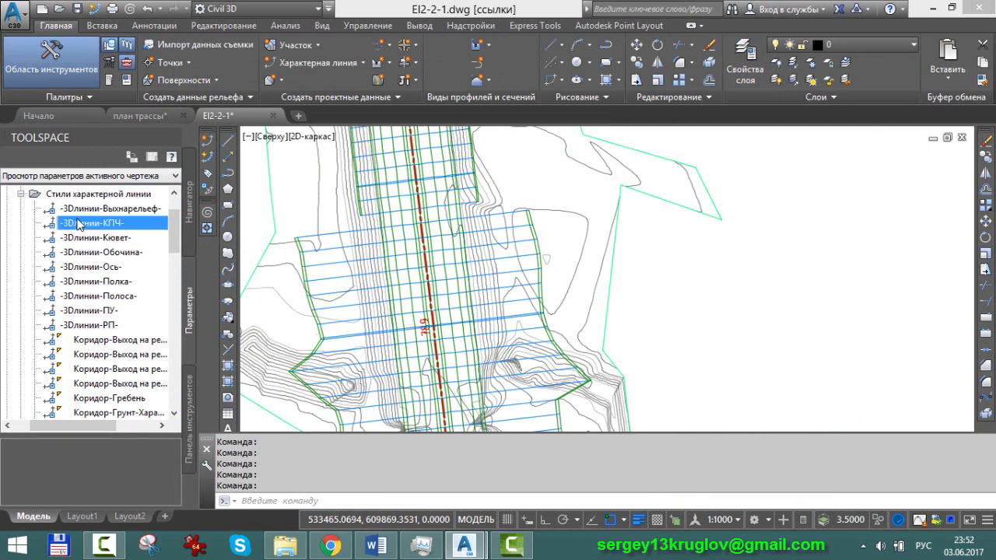
click(21, 193)
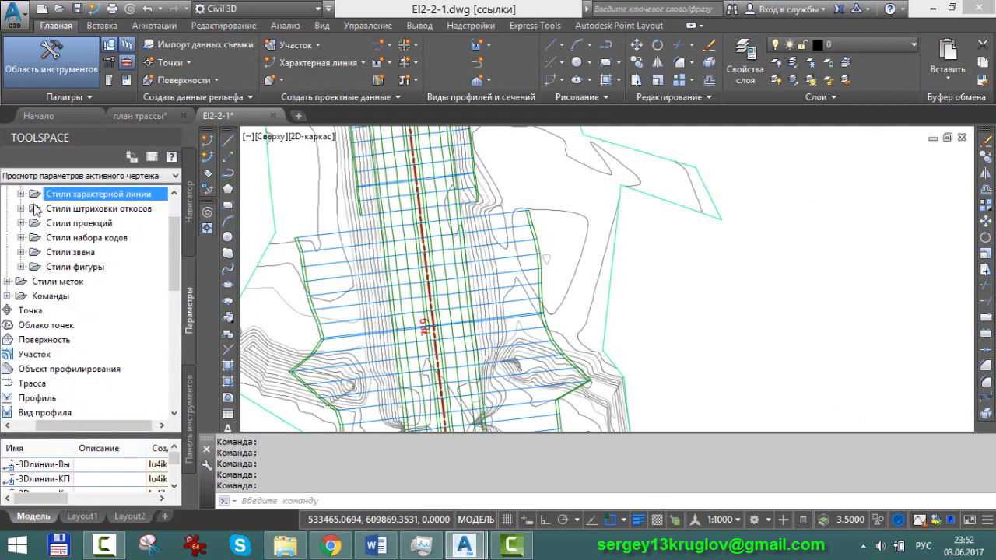
scroll(81, 247, up, 2)
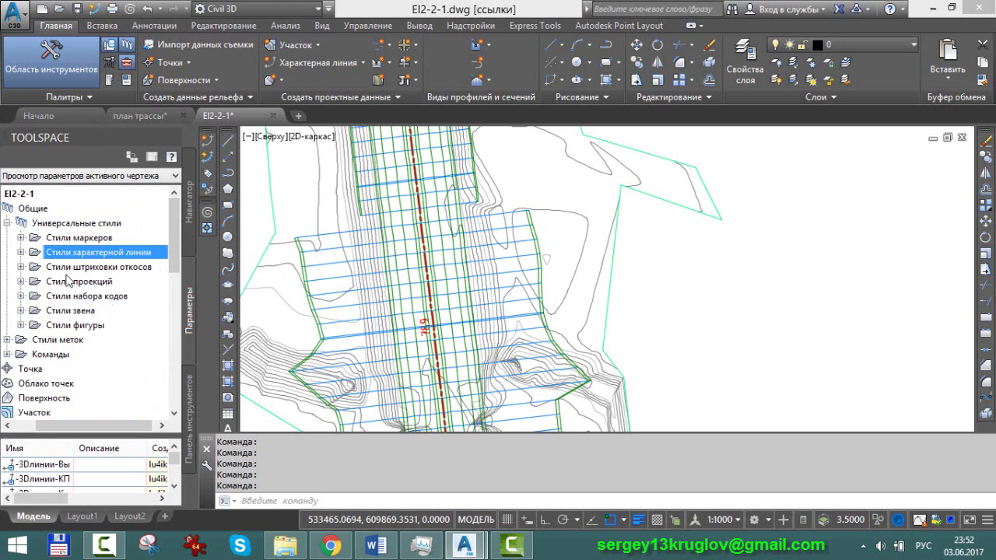
click(21, 296)
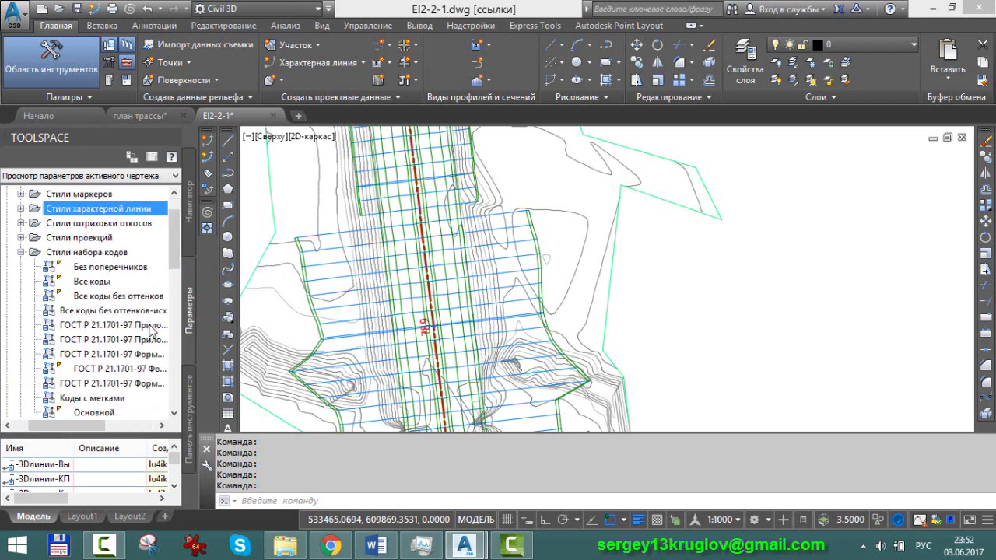
right_click(107, 255)
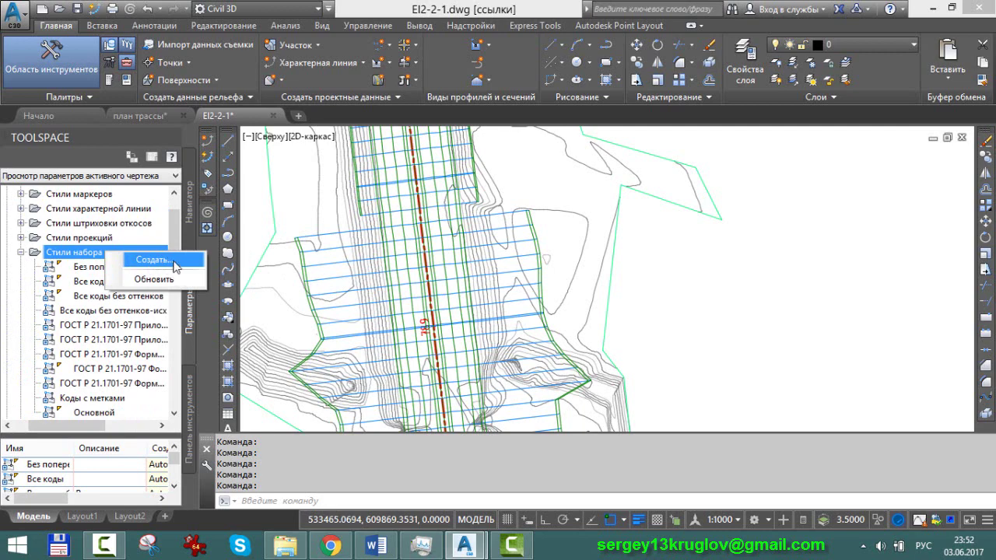
click(175, 263)
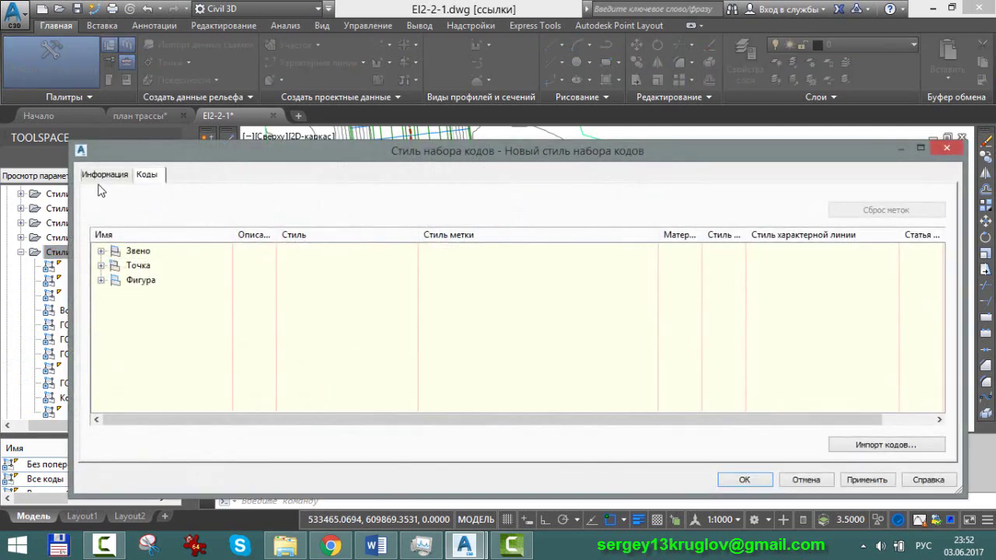
click(100, 177)
drag(217, 212, 4, 220)
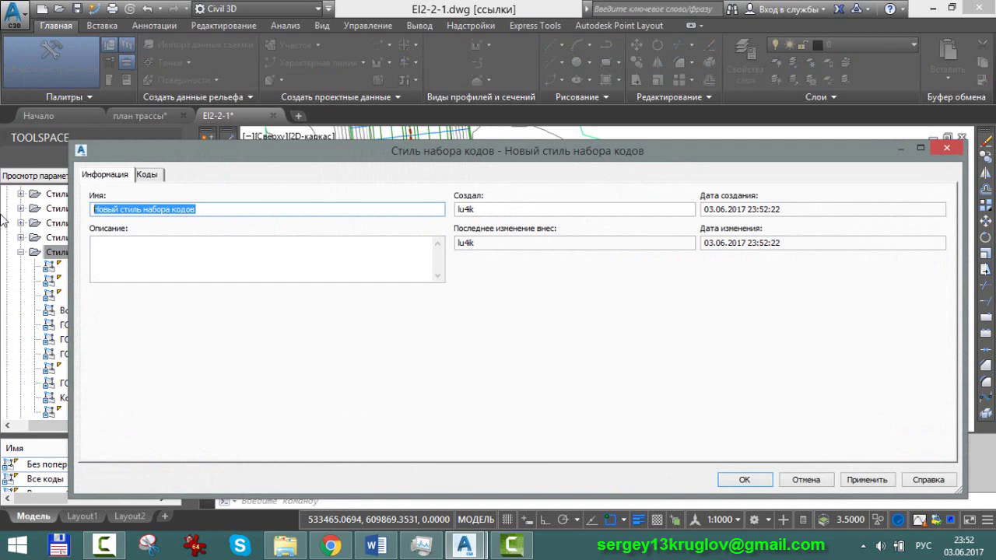
text(!!!)
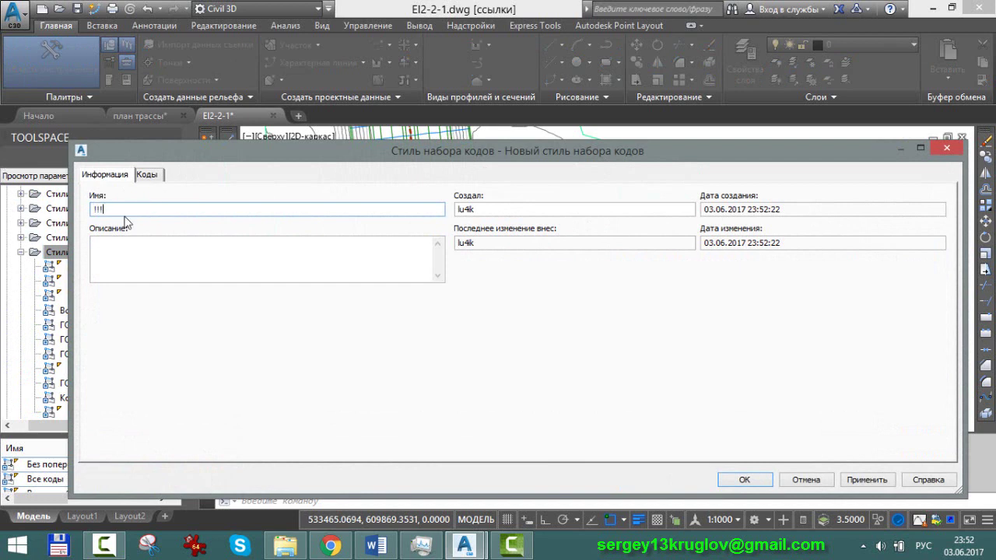
Expand the Звено, Точка and Фигура code groups on the !!! style's Codes tab.
click(154, 178)
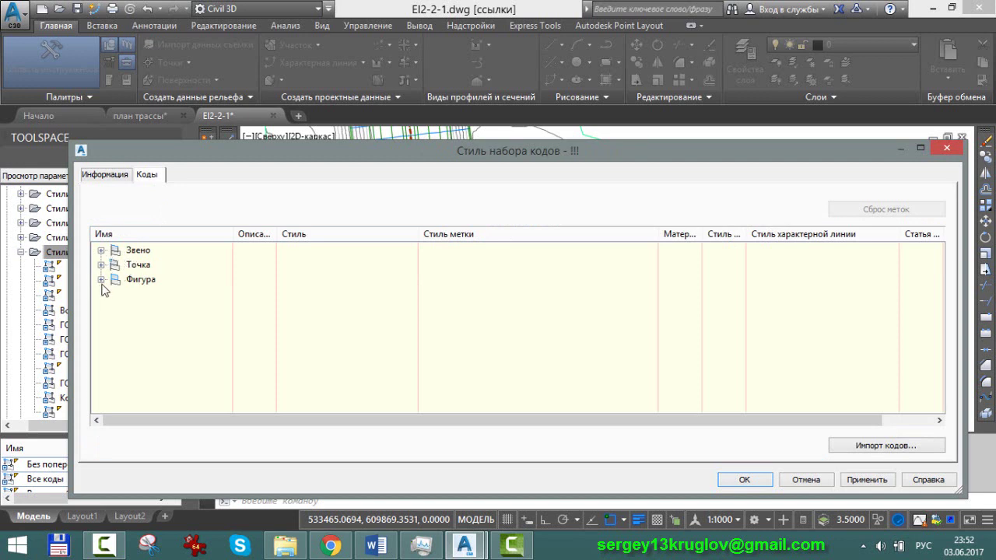
click(100, 279)
click(101, 264)
click(101, 250)
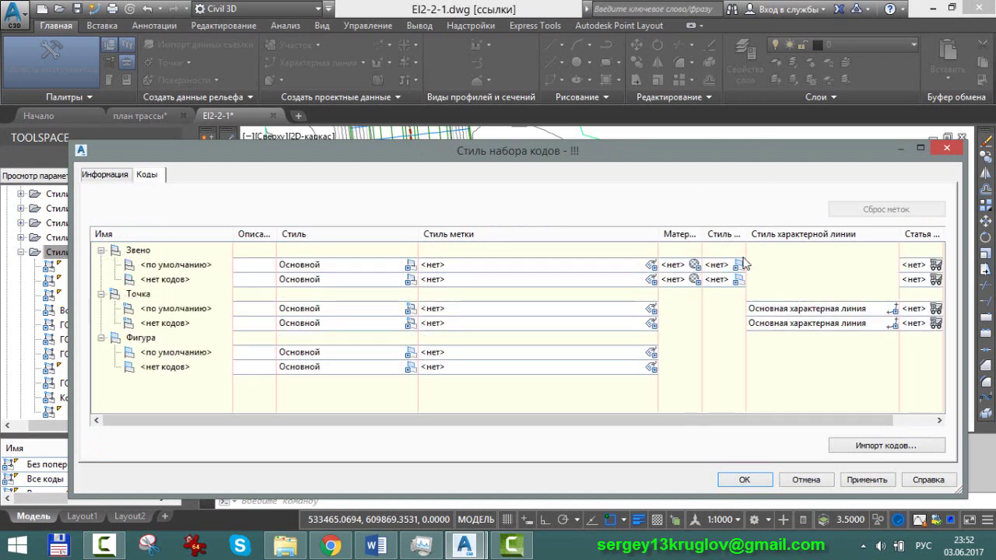
drag(752, 159, 723, 98)
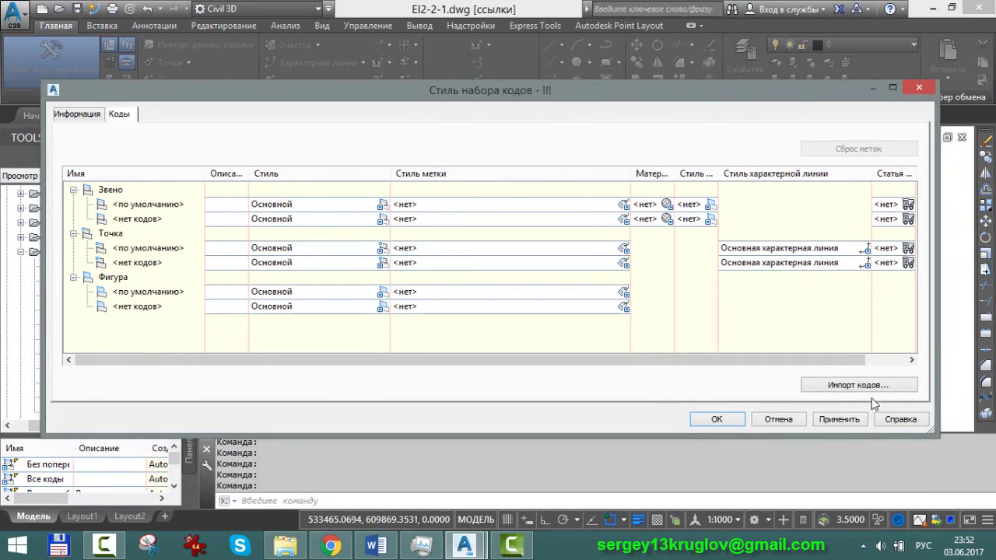
Import the codes from the assembly cross-section into the !!! style.
click(907, 389)
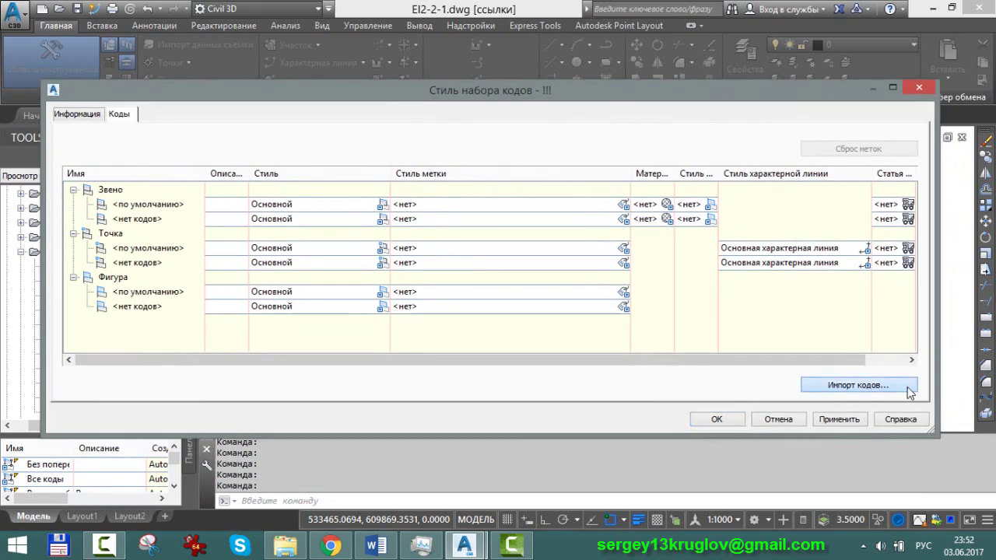
scroll(743, 326, down, 6)
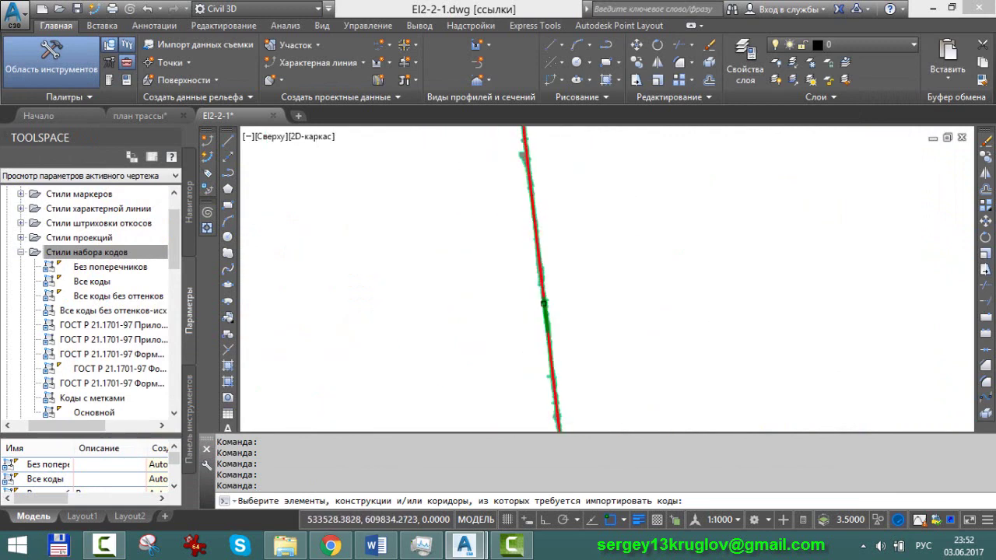
scroll(611, 313, down, 2)
scroll(722, 288, down, 5)
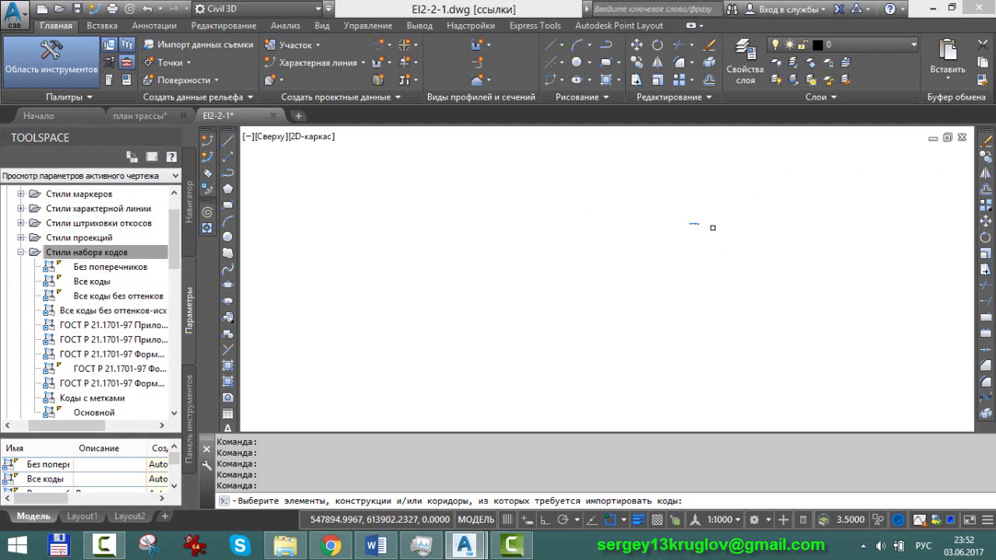
scroll(658, 233, up, 2)
scroll(646, 235, up, 4)
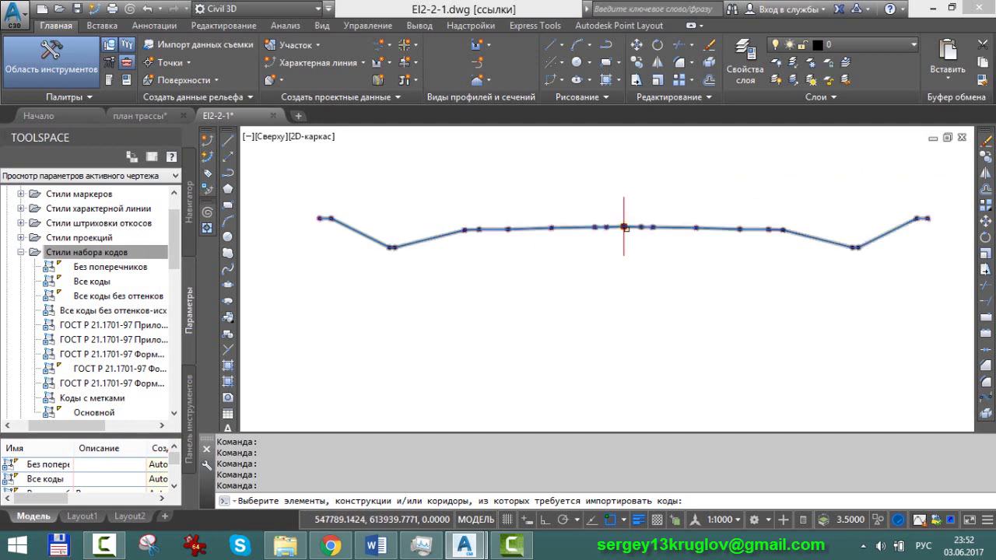
click(623, 226)
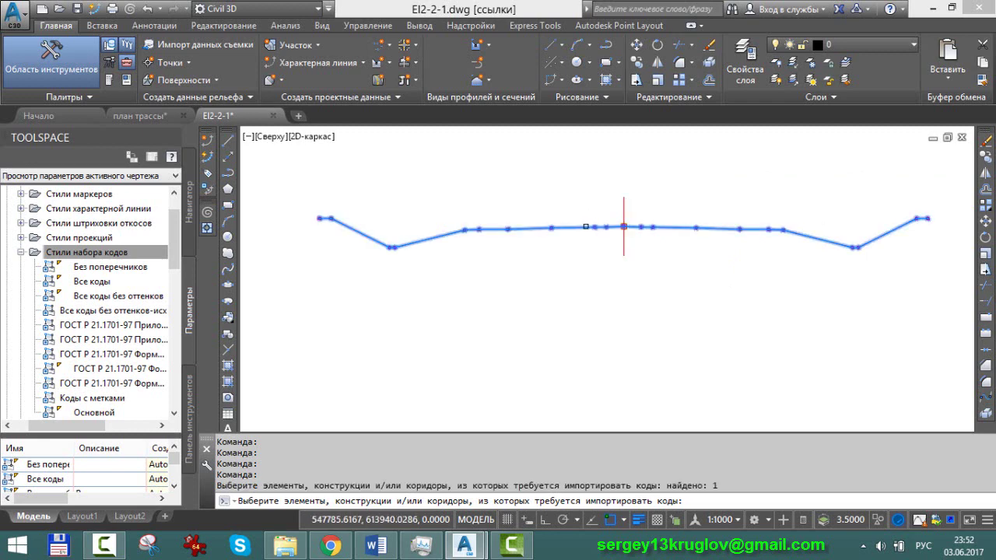
key(Return)
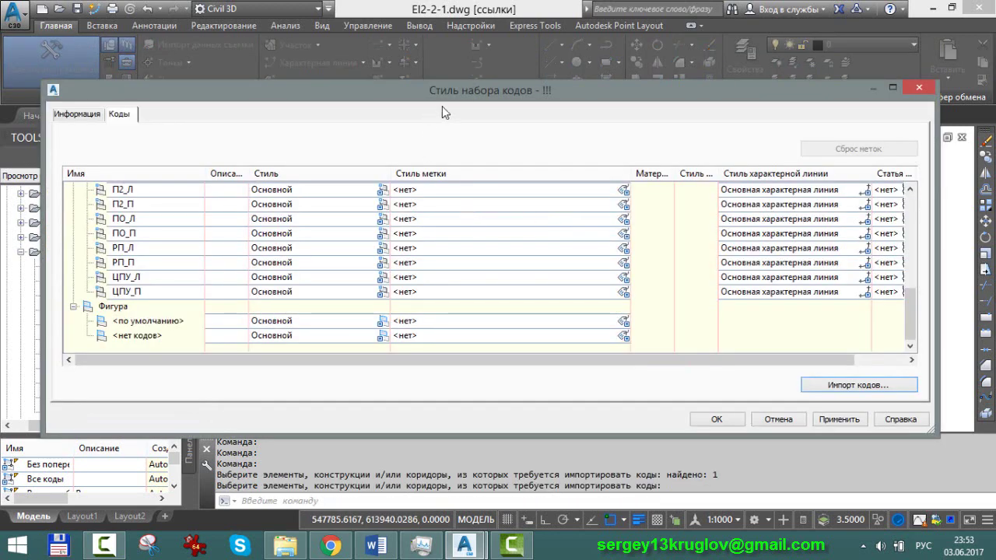
Stretch the code set window to full height and pick a link style for the зп code.
double_click(459, 81)
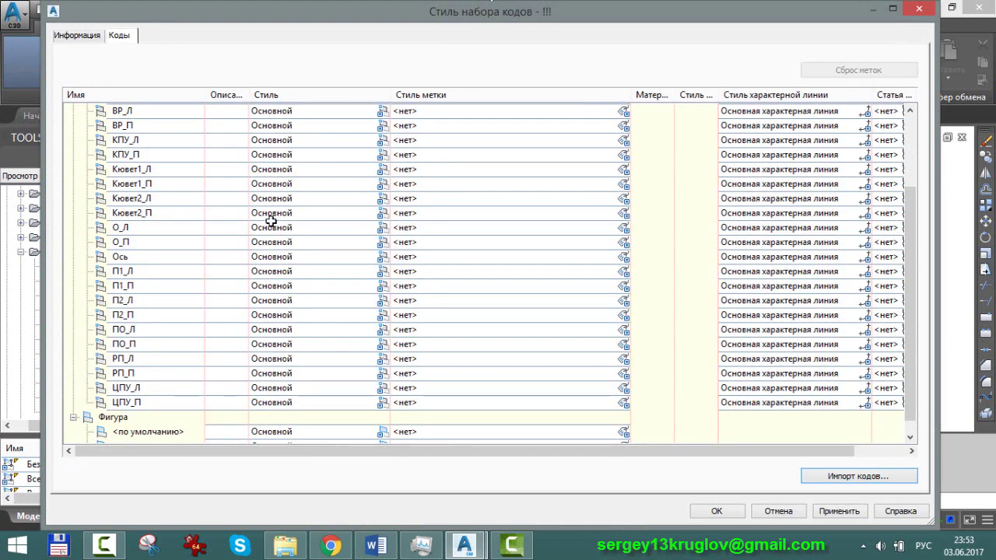
scroll(218, 411, down, 1)
scroll(215, 350, up, 3)
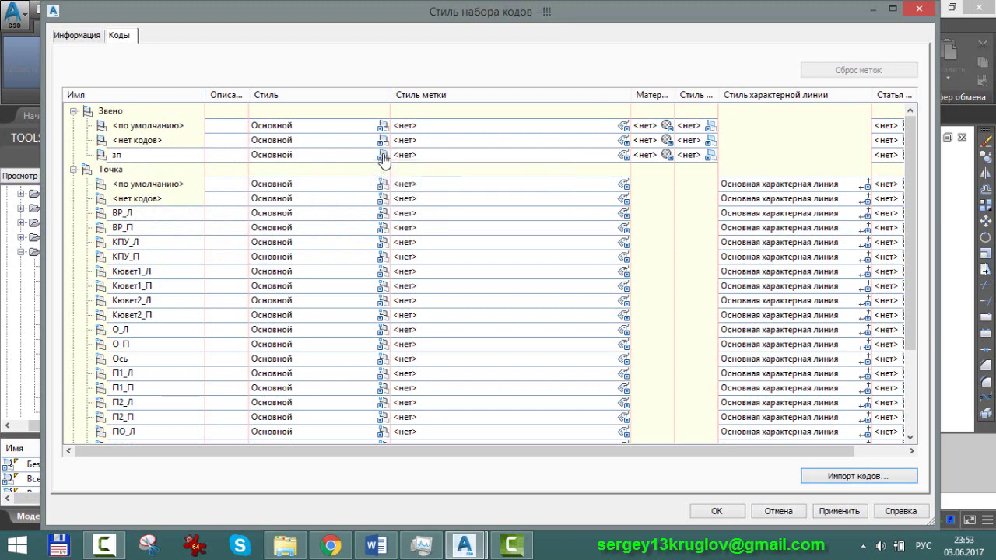
click(382, 154)
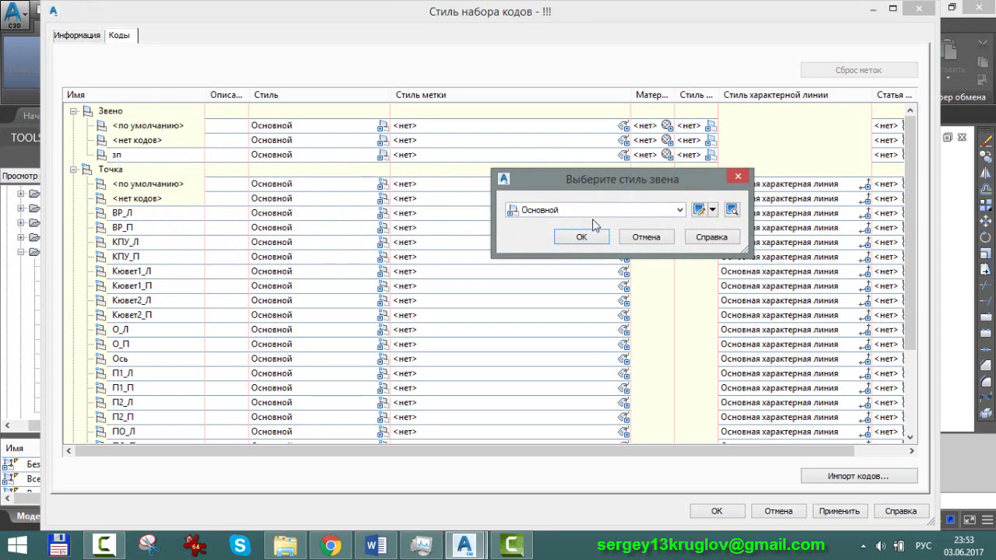
Rename the зп link style from Основной to Земполотно and choose a new layer for its link component.
click(712, 210)
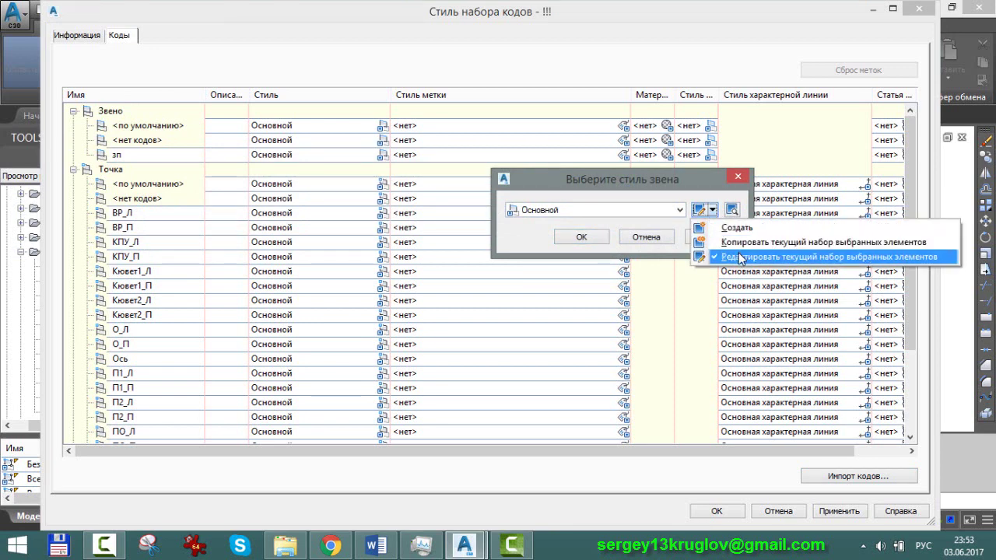
click(740, 258)
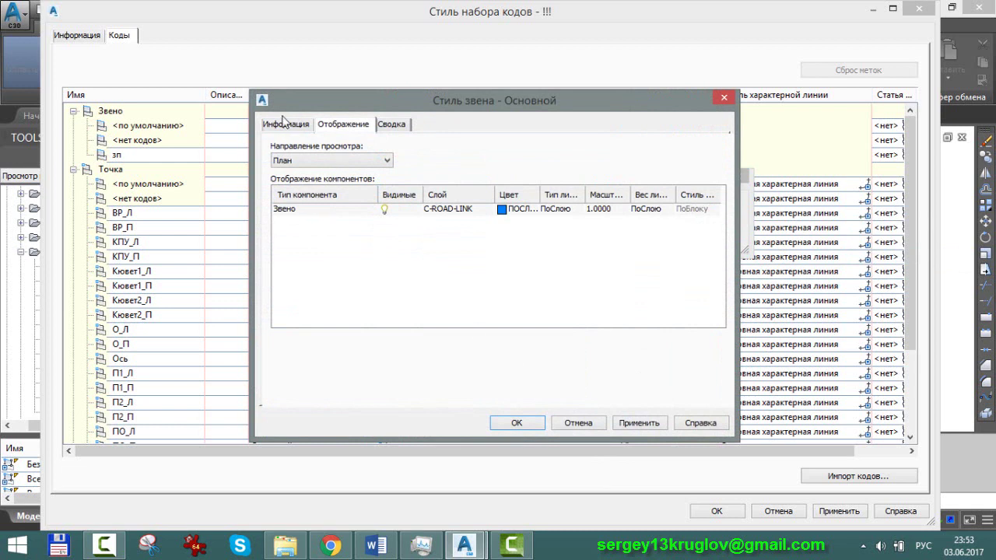
click(301, 127)
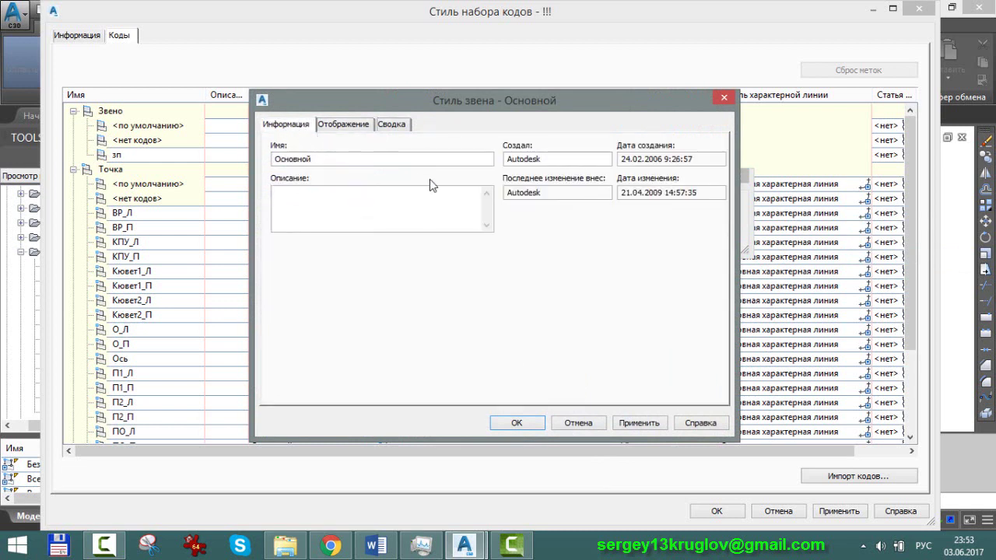
drag(351, 160, 228, 165)
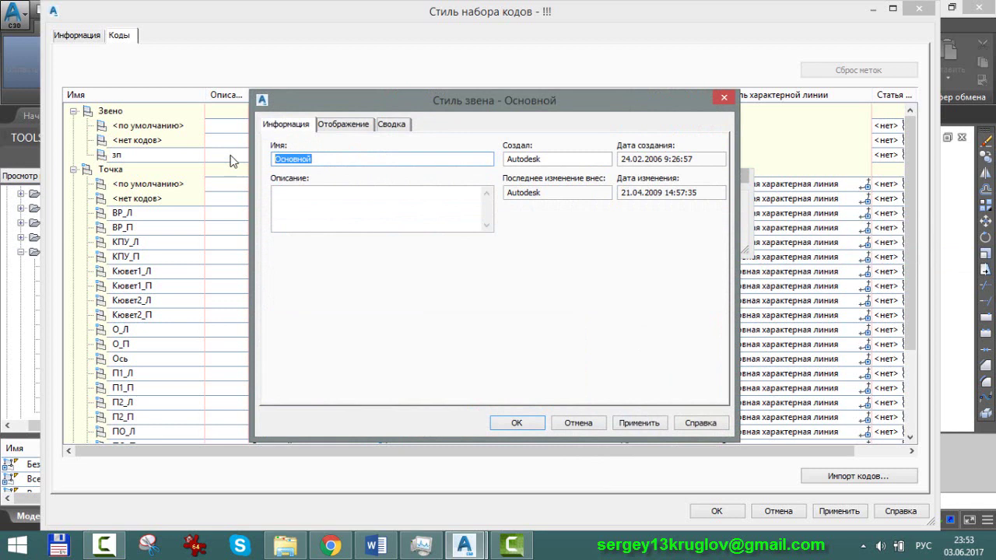
text(з)
click(364, 126)
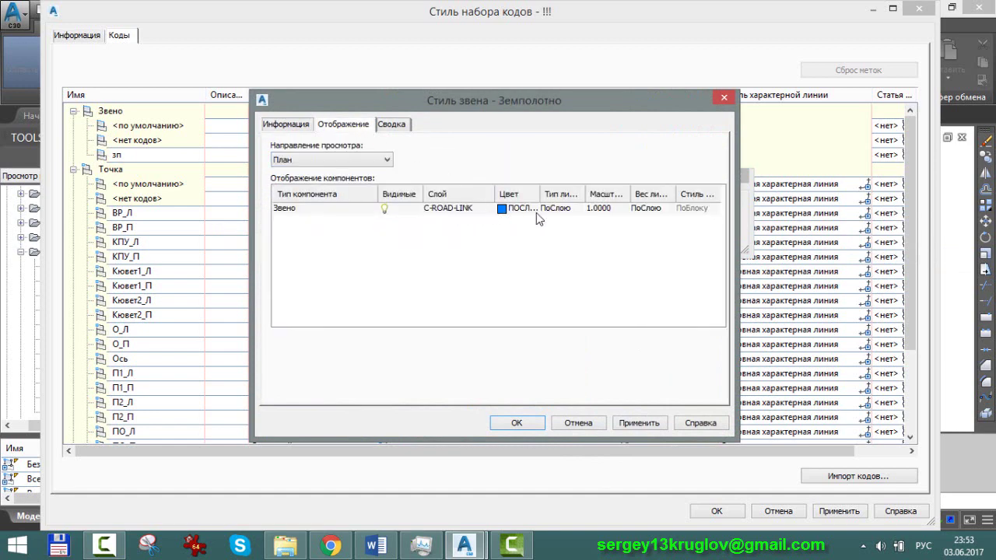
click(447, 207)
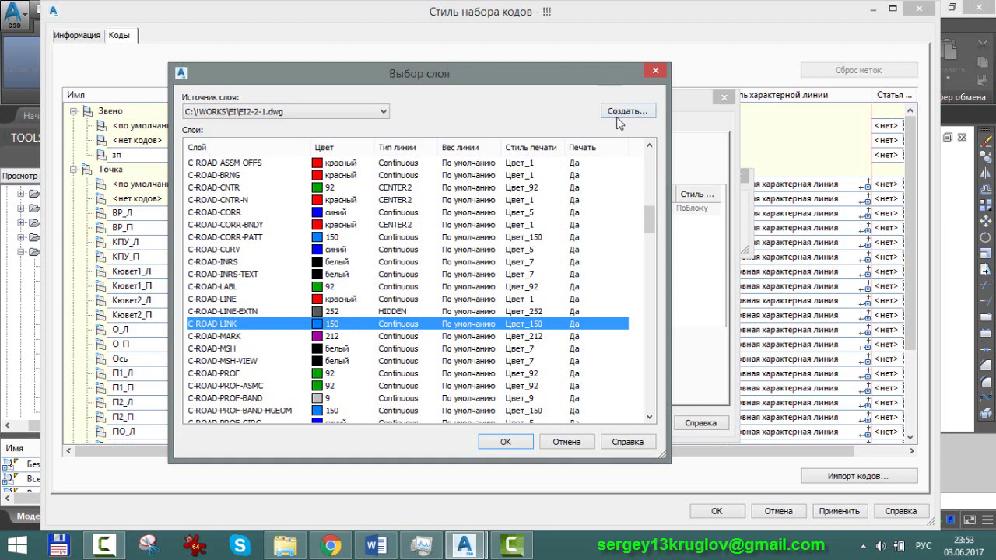
Create a new red layer named -ПП-Земполотно-.
click(616, 115)
click(584, 241)
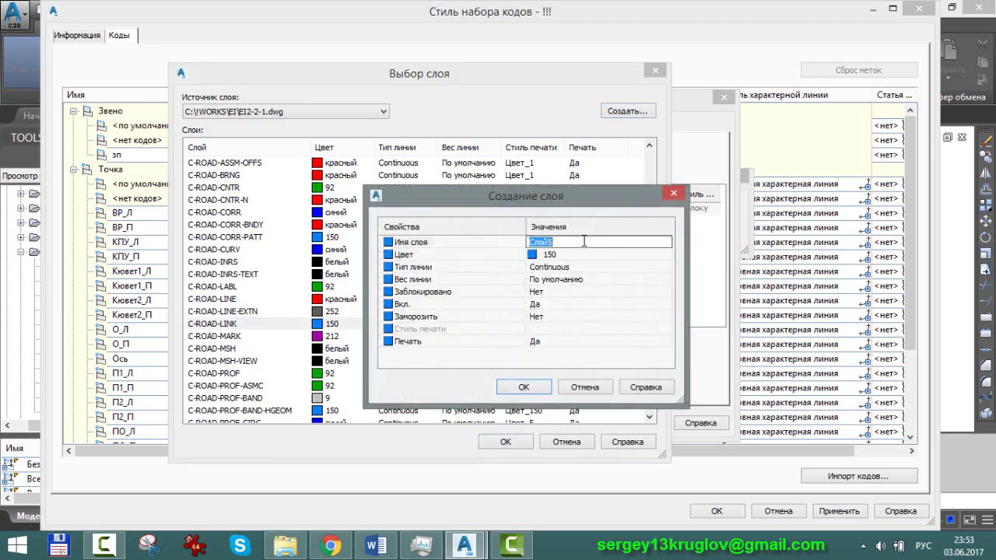
text(-ПП-Земполотно-)
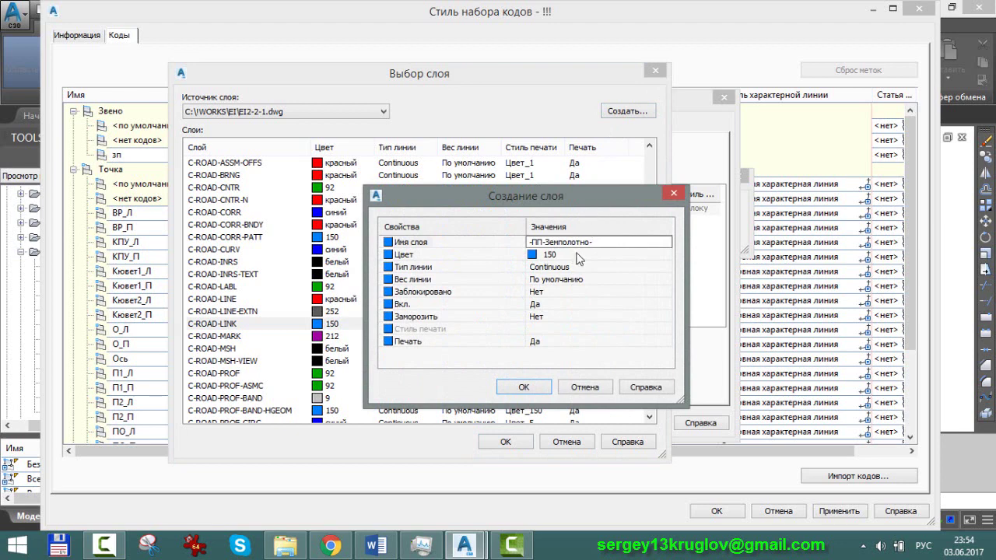
click(535, 257)
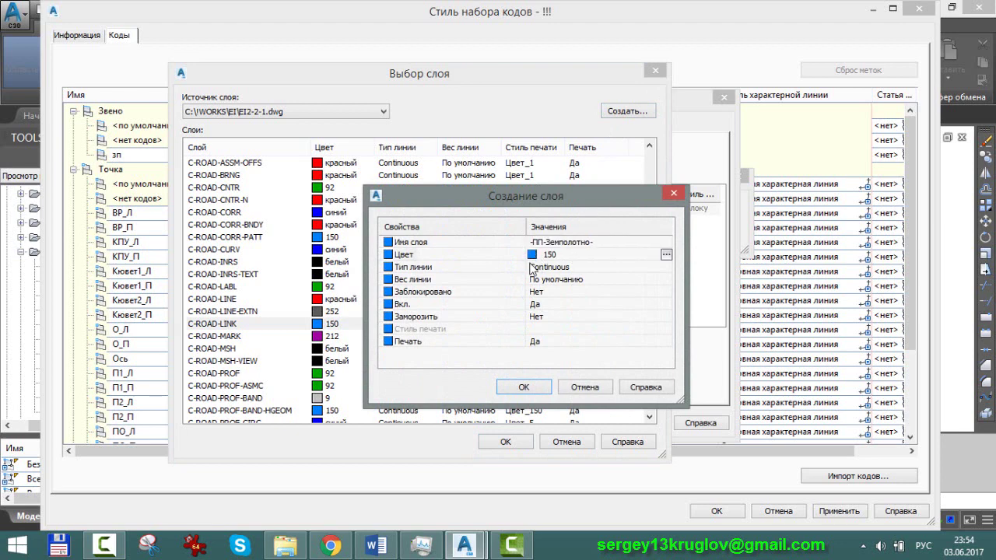
click(669, 255)
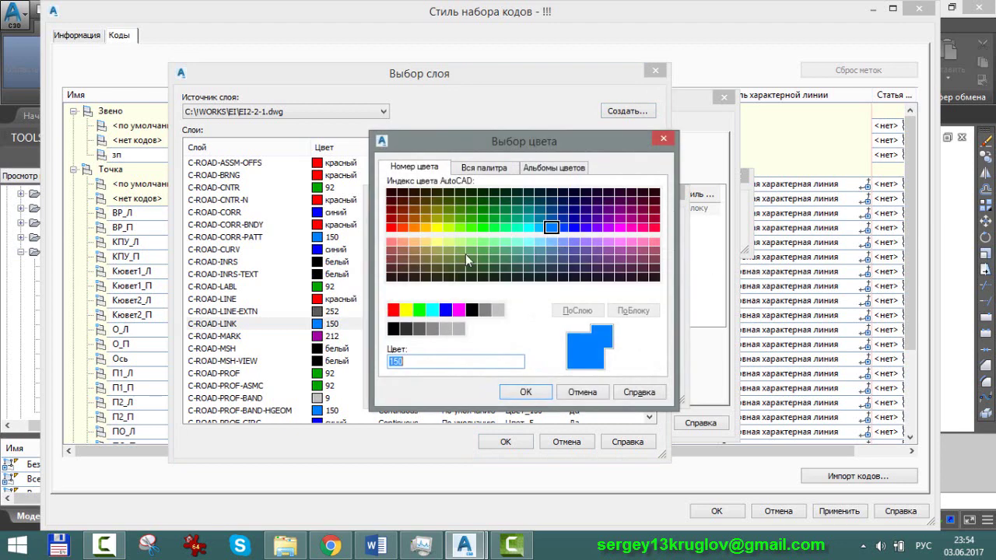
click(393, 309)
click(526, 392)
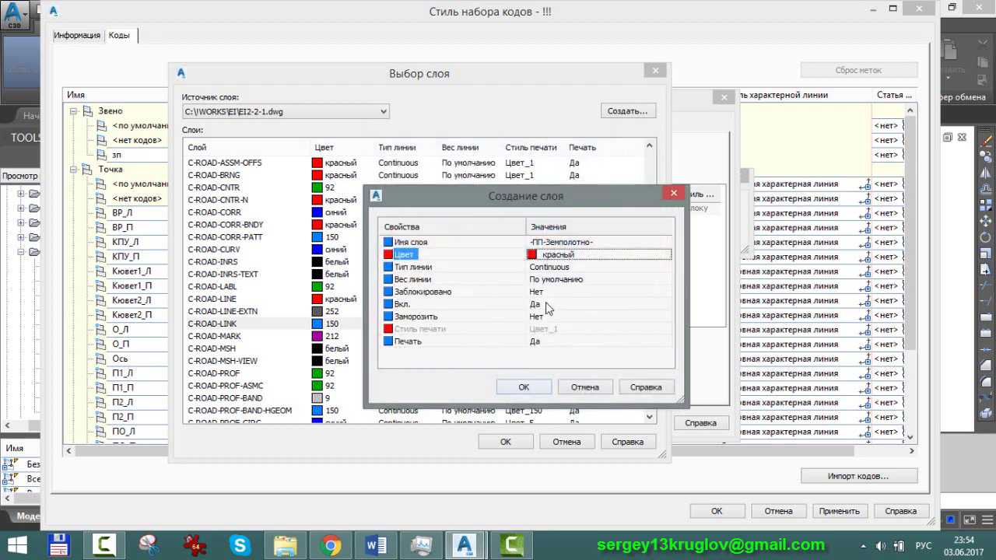
Give the -ПП-Земполотно- layer a 0.50 mm lineweight and finish creating it.
click(577, 280)
click(662, 279)
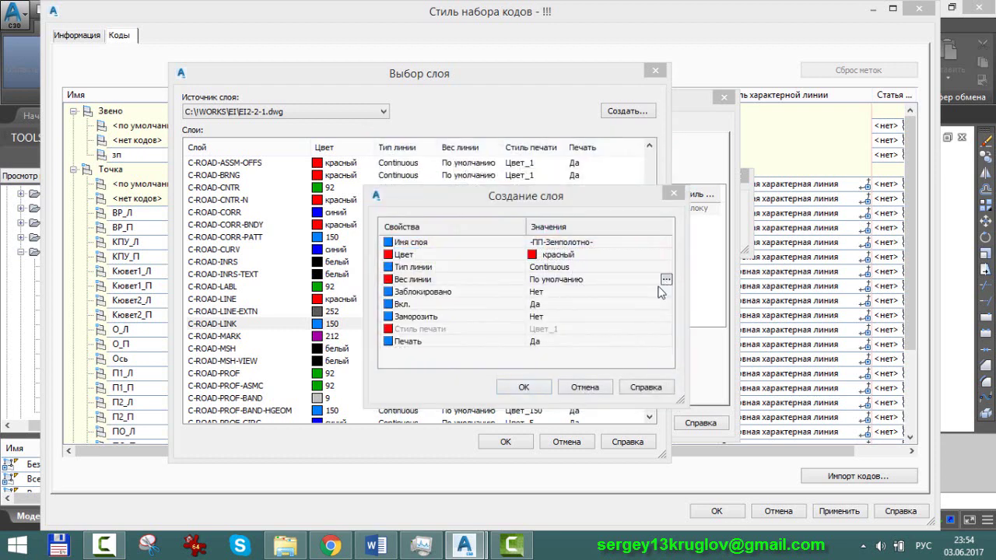
click(459, 292)
scroll(459, 304, down, 1)
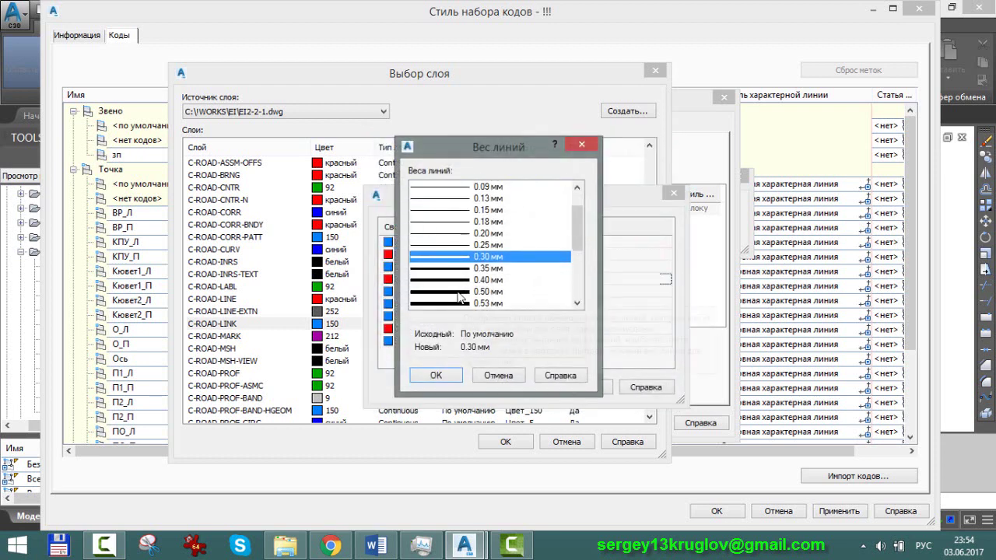
click(460, 292)
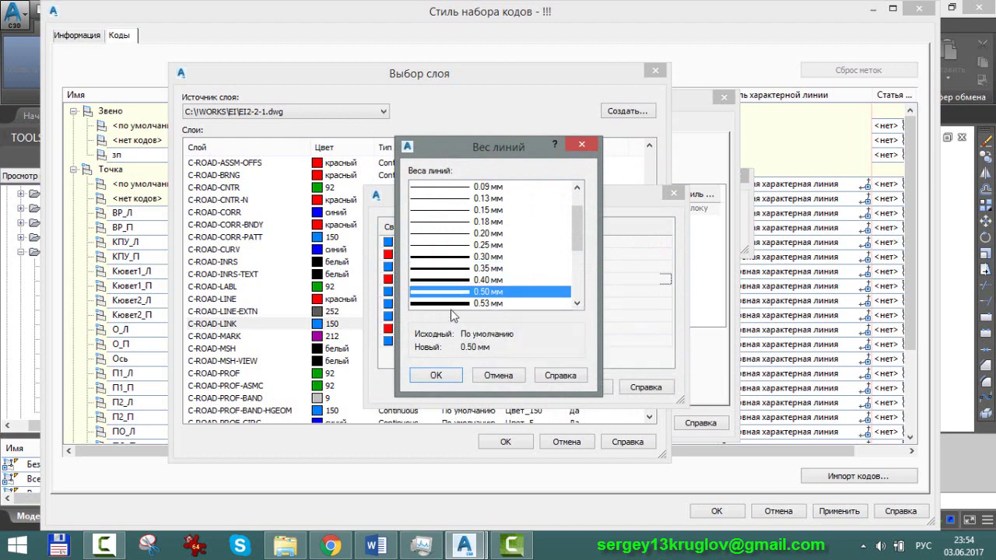
click(446, 374)
click(516, 386)
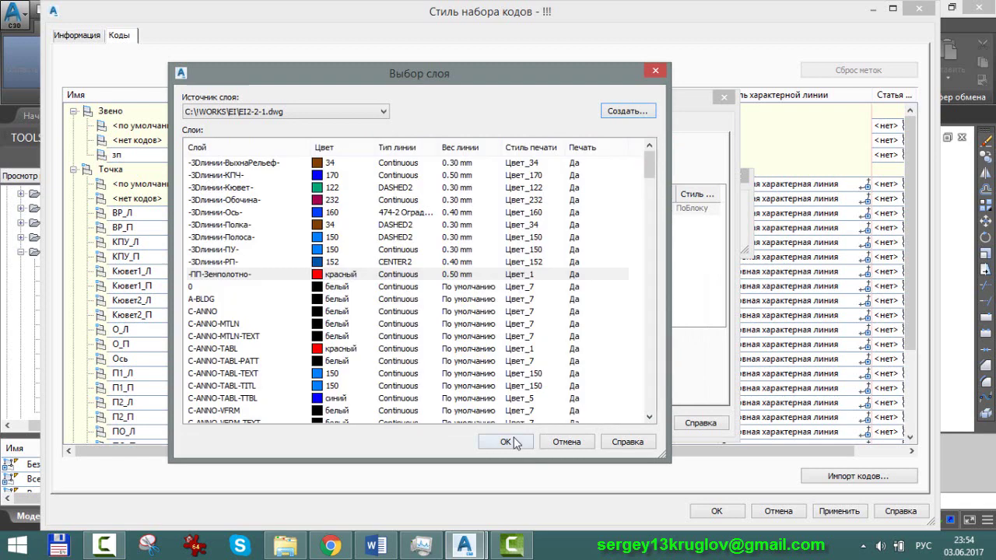
Use -ПП-Земполотно- as the plan link layer, then switch to the Section view direction.
click(523, 442)
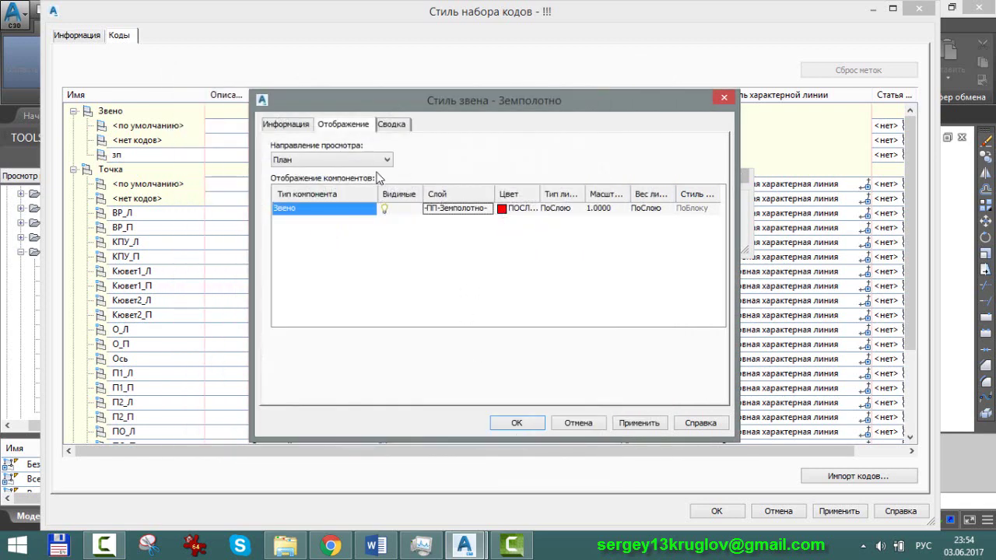
click(355, 160)
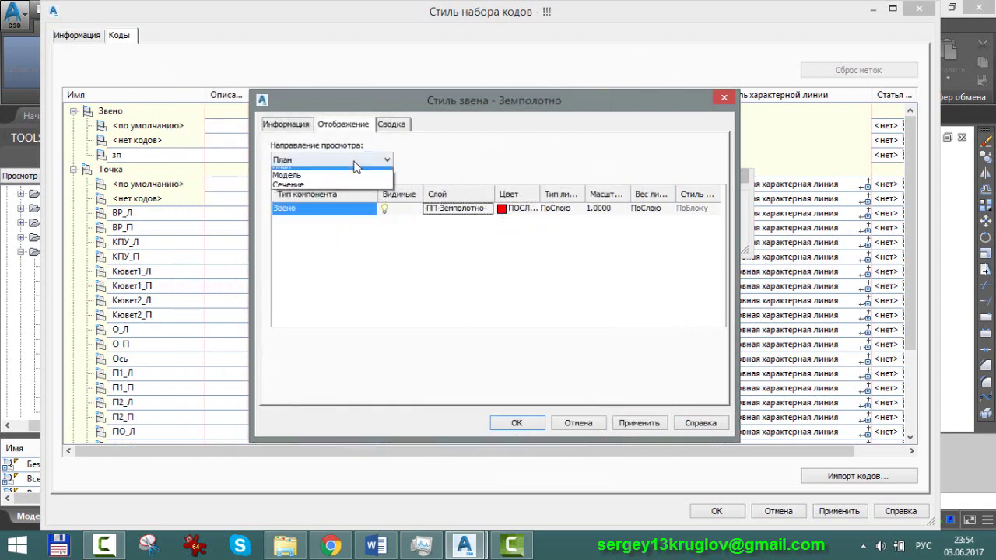
click(308, 191)
Set the section-view link layer to -ПП-Земполотно- and save the Земполотно link style.
click(427, 216)
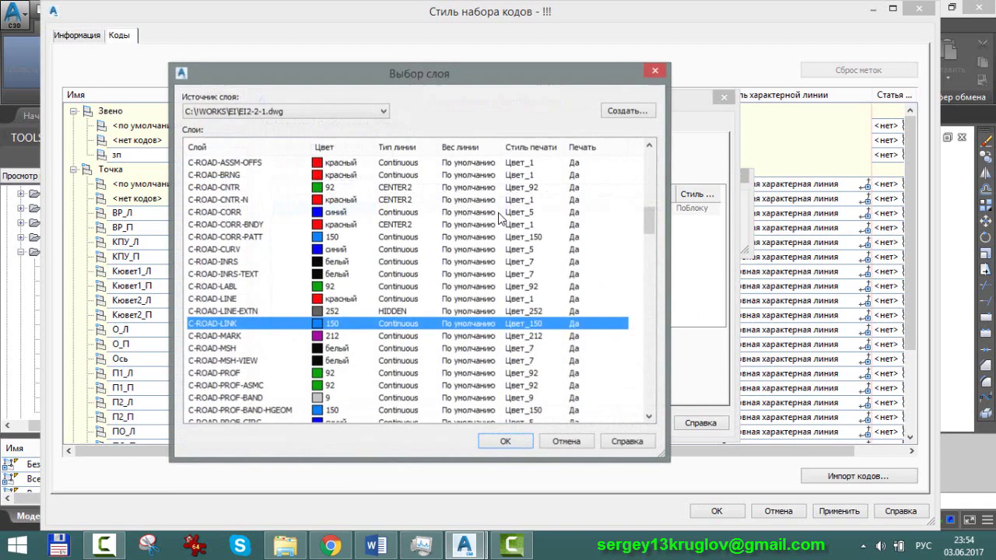
click(224, 264)
scroll(224, 264, up, 2)
scroll(233, 257, up, 4)
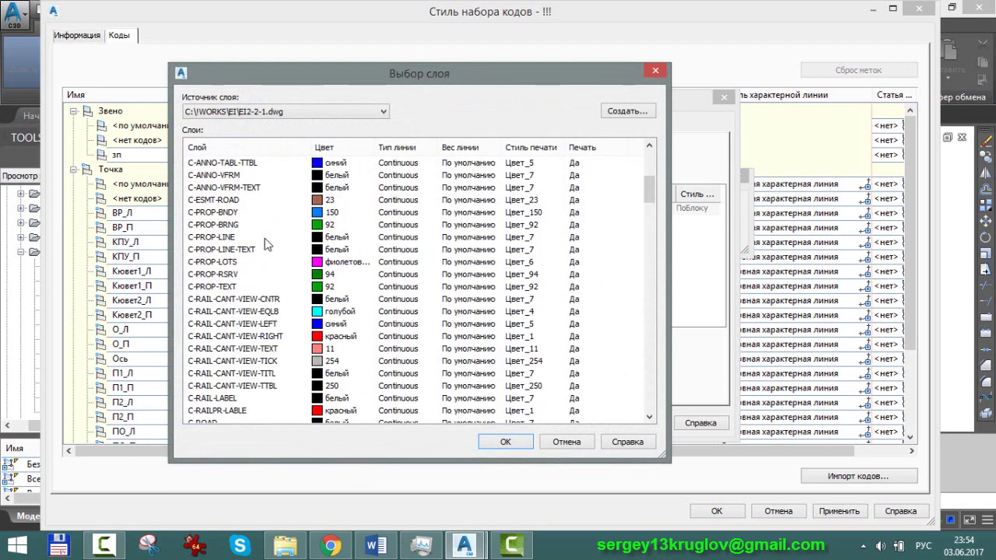
scroll(300, 244, up, 4)
scroll(225, 225, up, 3)
click(218, 263)
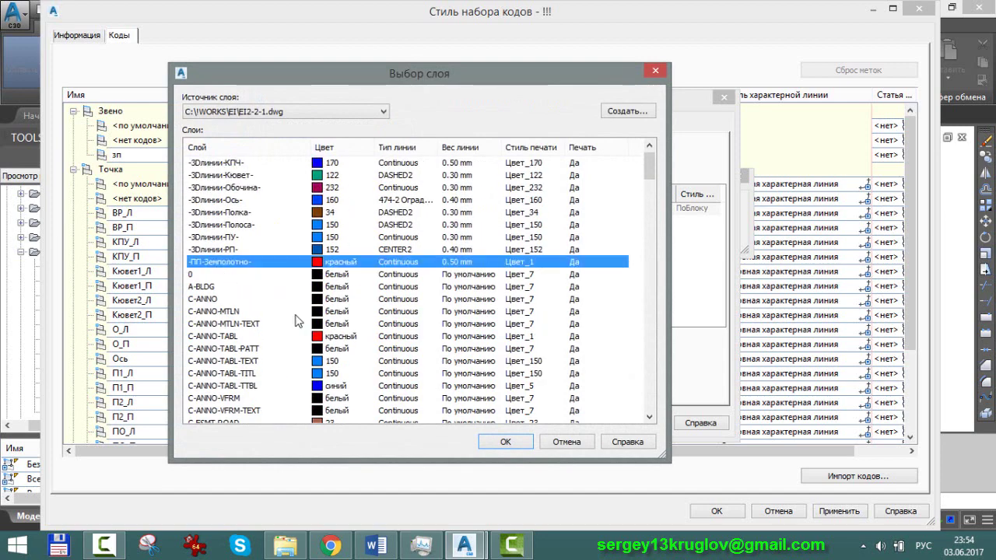
click(522, 445)
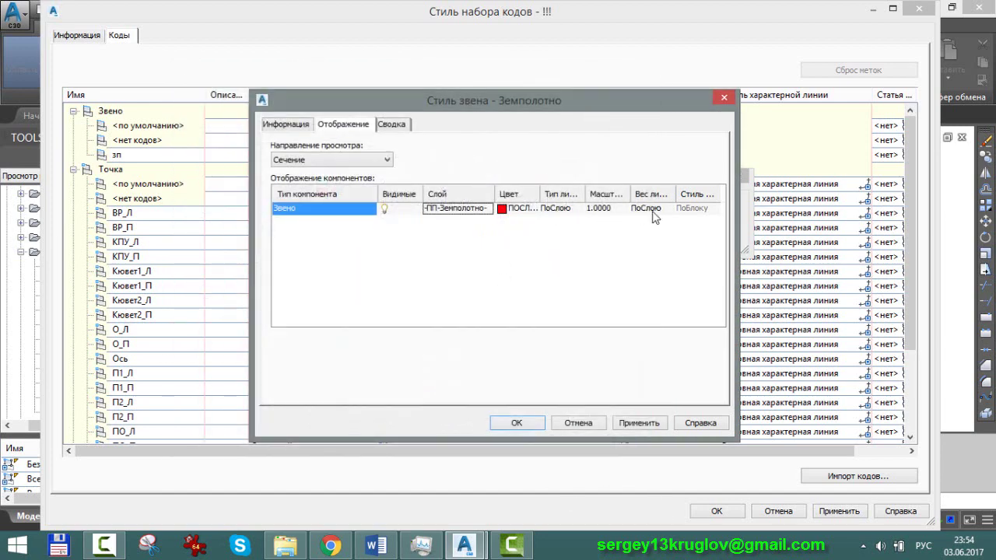
click(279, 126)
click(517, 422)
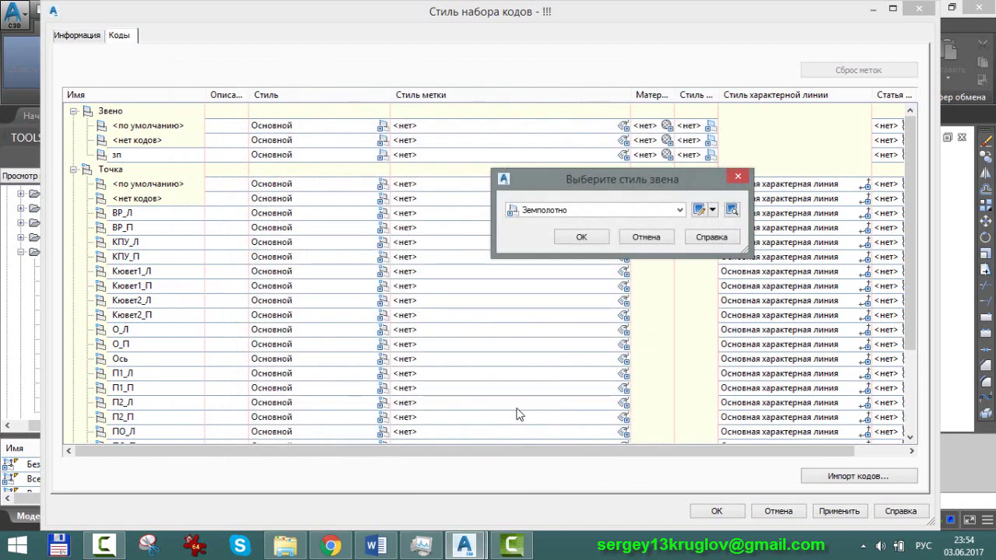
Apply Земполотно to the зп link and set the <нет кодов> link row to Стандартный.
click(579, 238)
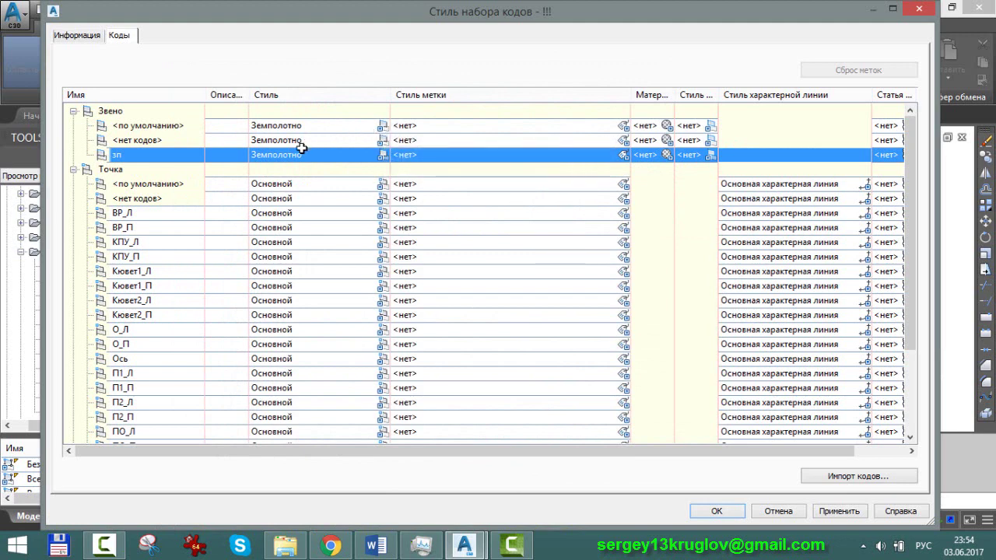
click(382, 141)
click(566, 208)
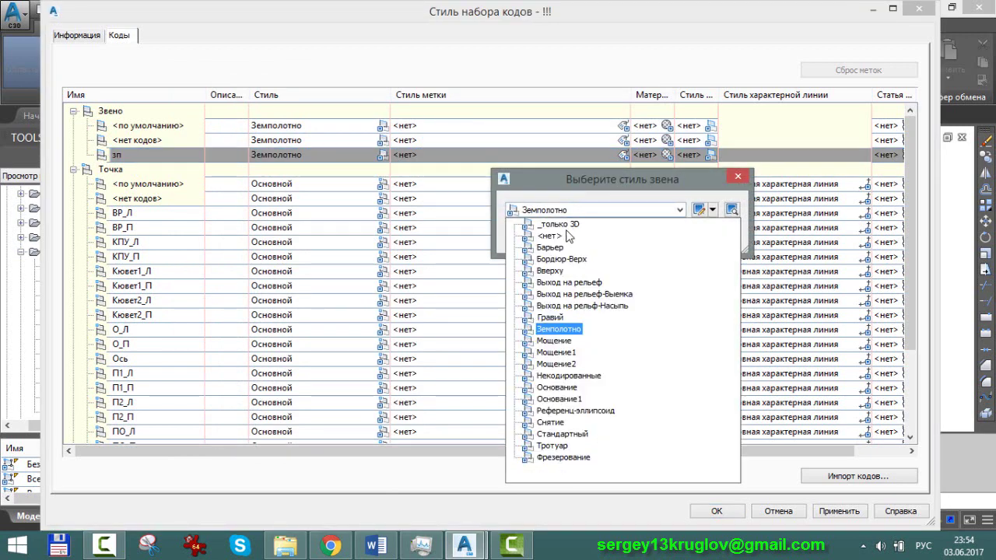
click(562, 433)
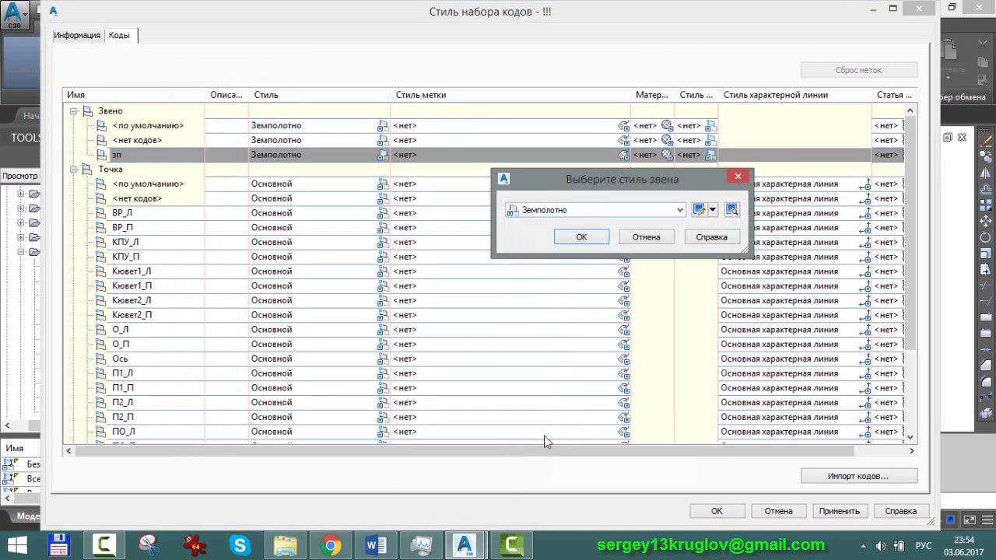
click(581, 237)
Set the <по умолчанию> link row to the Стандартный style.
click(382, 140)
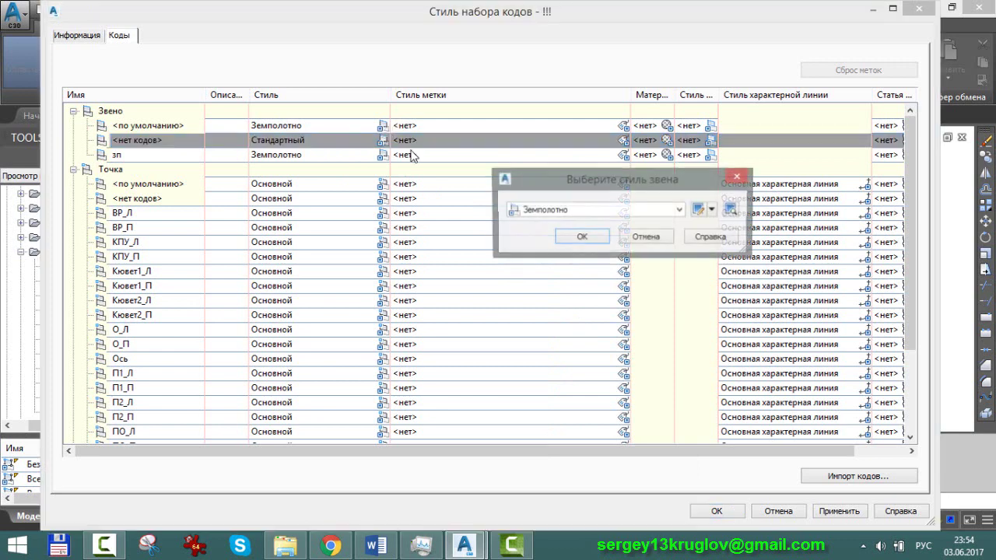
click(569, 208)
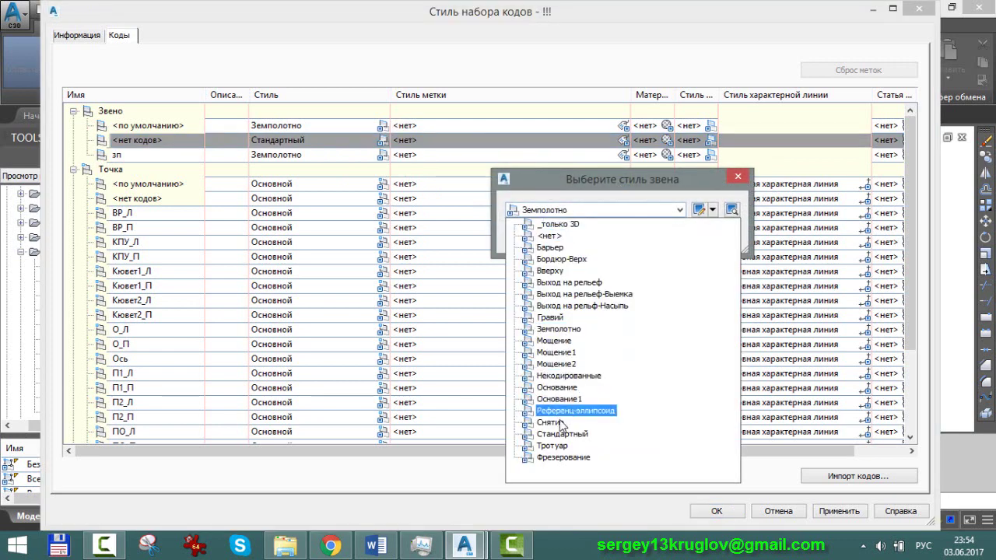
click(559, 433)
click(582, 237)
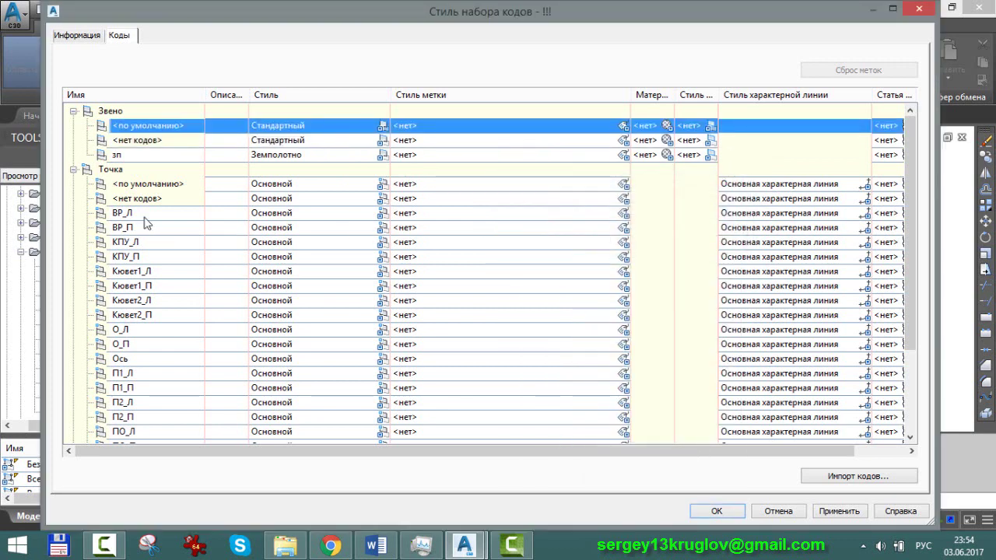
Reposition the code set window and narrow the Стиль метки column.
click(137, 199)
scroll(140, 200, down, 1)
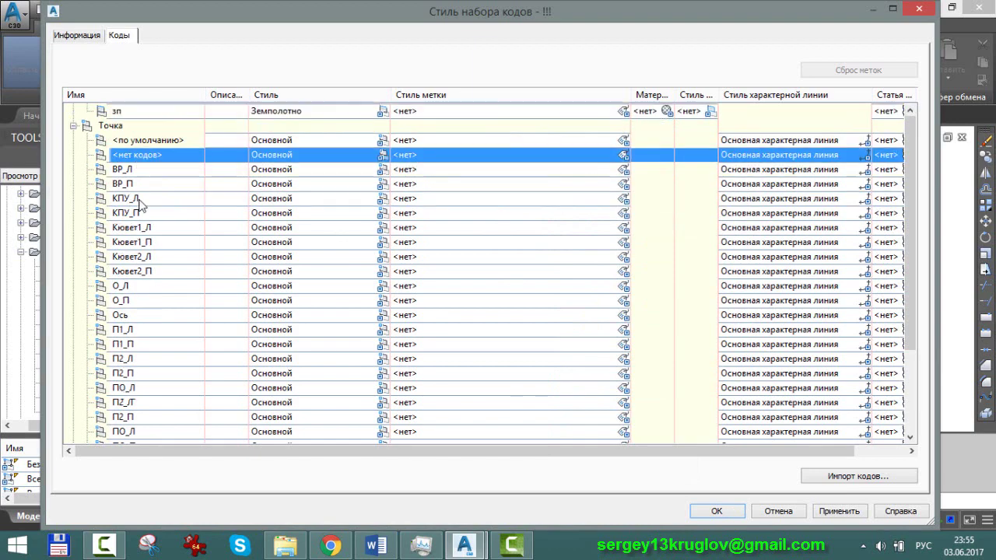
scroll(142, 202, down, 1)
scroll(145, 204, up, 2)
scroll(255, 206, down, 1)
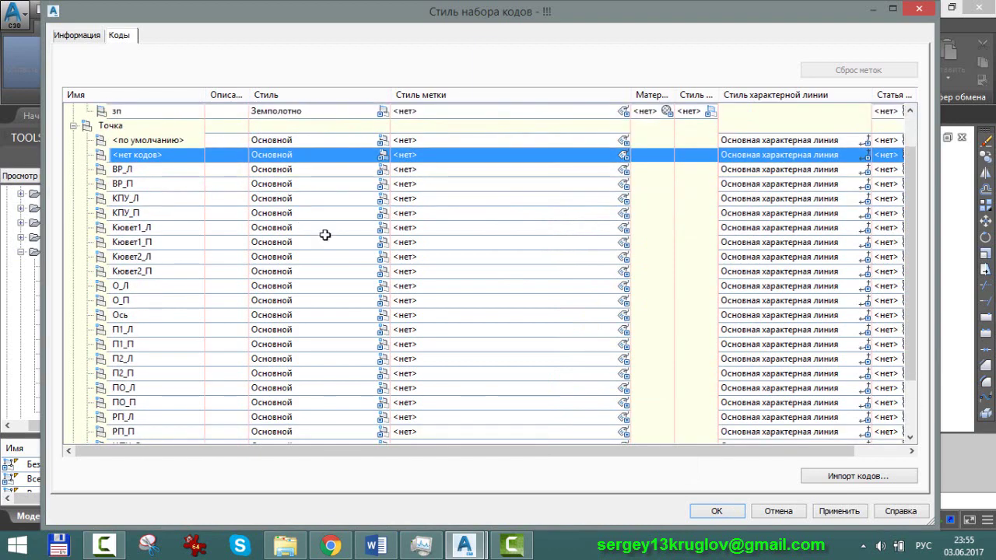
drag(510, 16, 509, 374)
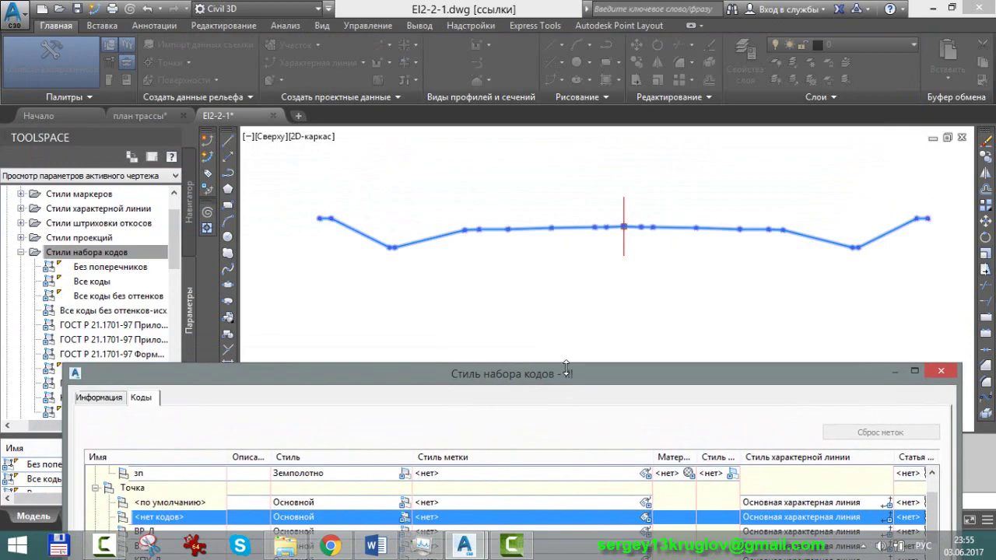
drag(544, 372, 508, 31)
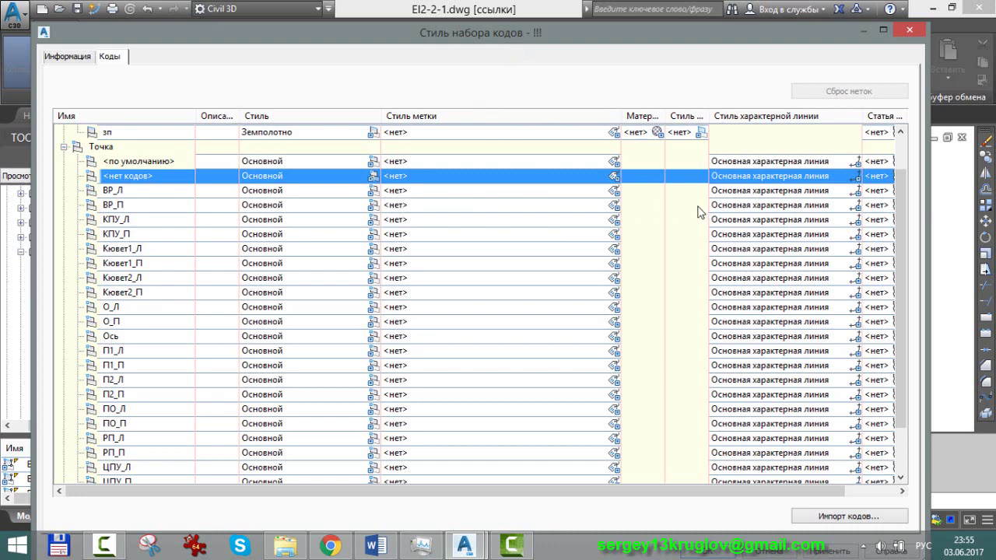
mouse_move(548, 498)
mouse_down()
mouse_move(600, 502)
mouse_move(558, 491)
mouse_up()
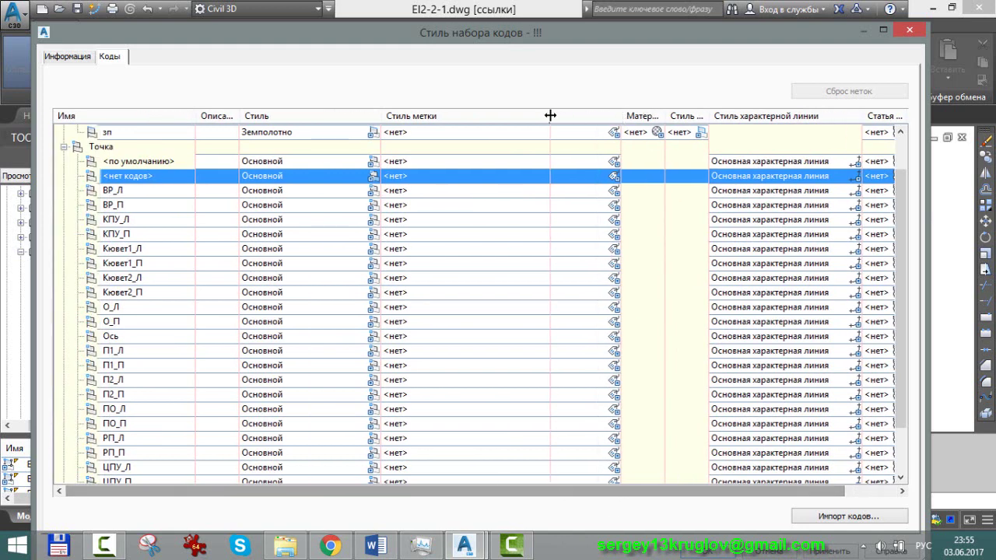
drag(622, 114, 496, 116)
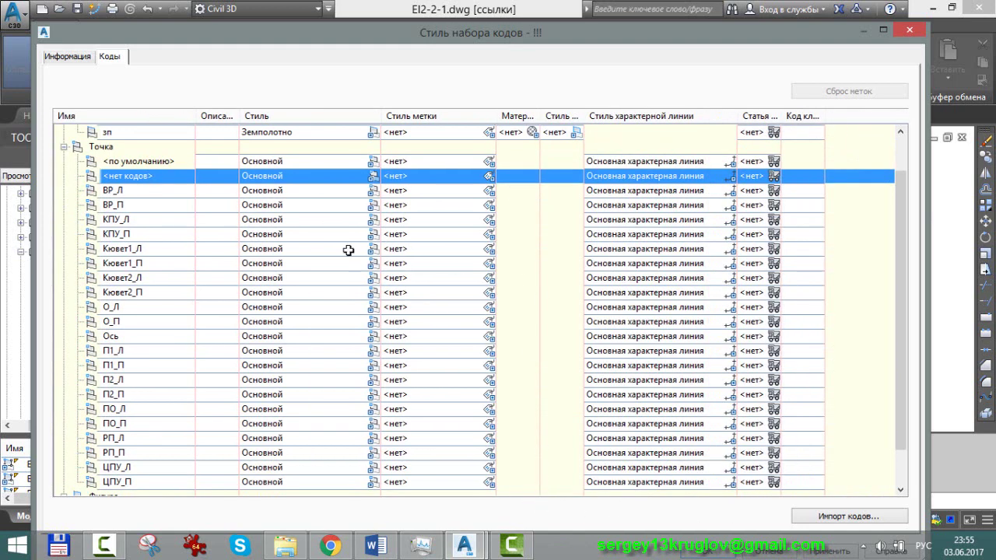
Assign the -3Dлинии-Выхнарельеф- feature line style to the ВР_Л and ВР_П point codes.
click(137, 190)
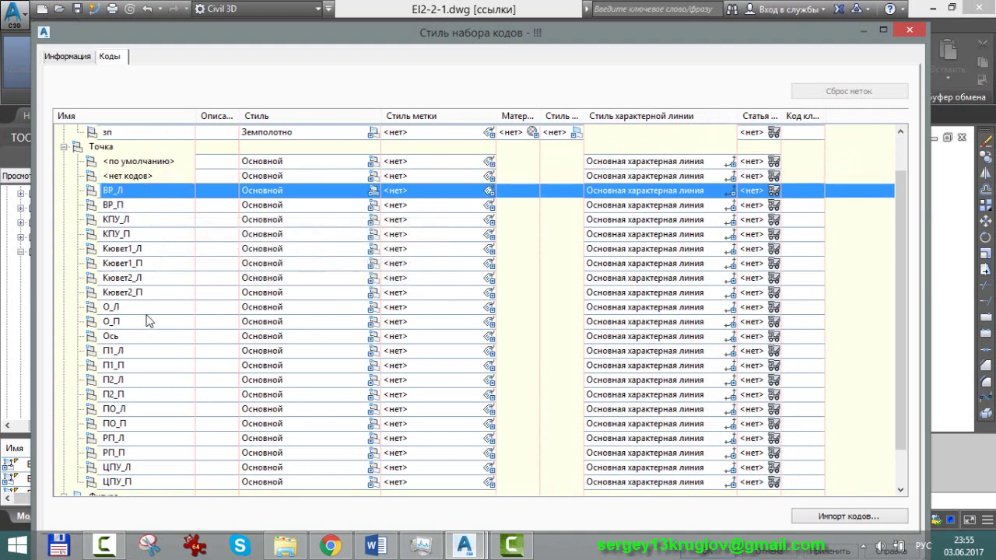
click(731, 190)
click(627, 210)
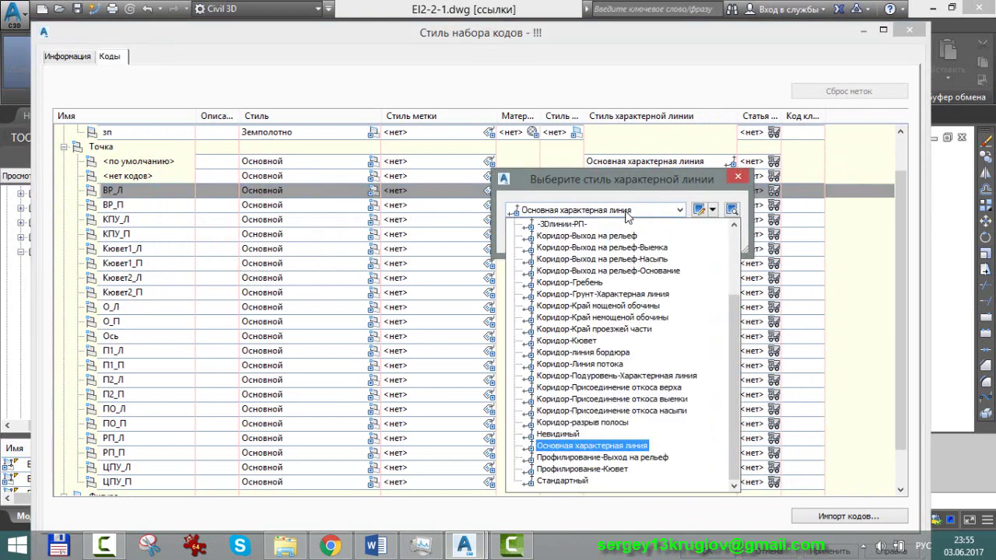
scroll(628, 233, up, 2)
click(582, 224)
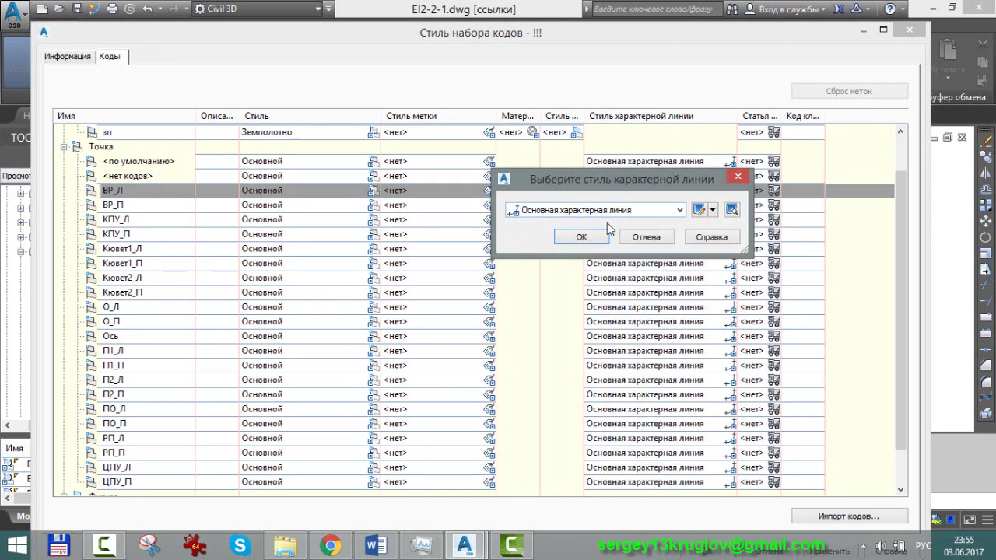
click(638, 236)
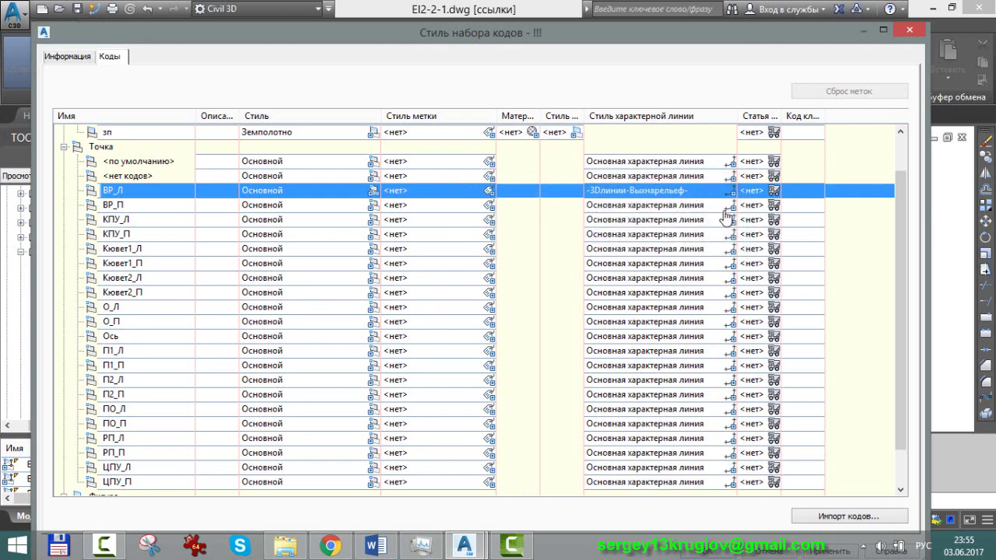
click(726, 208)
click(729, 207)
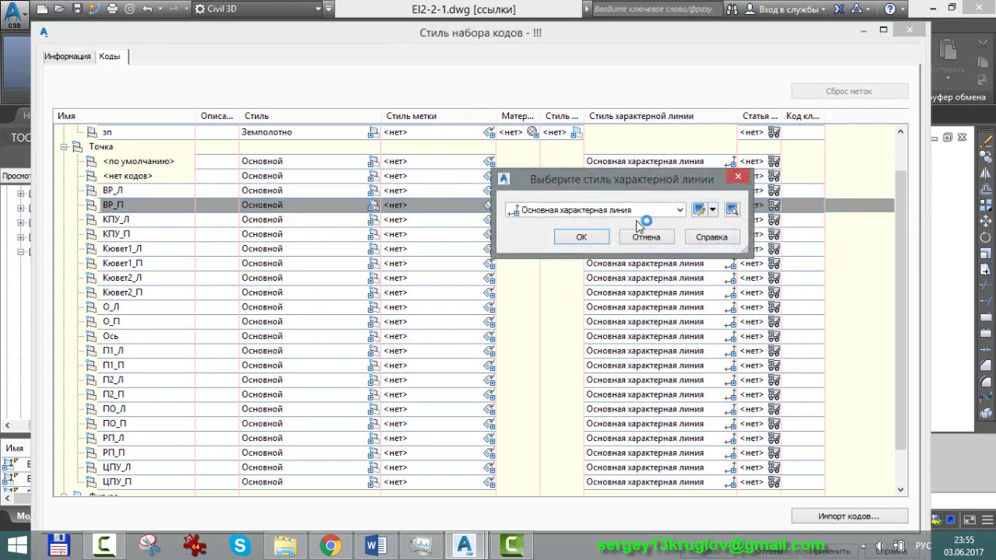
click(627, 210)
click(582, 224)
click(584, 238)
Give КПУ_Л the -3Dлинии-ПУ- feature line style and start on КПУ_П.
click(141, 224)
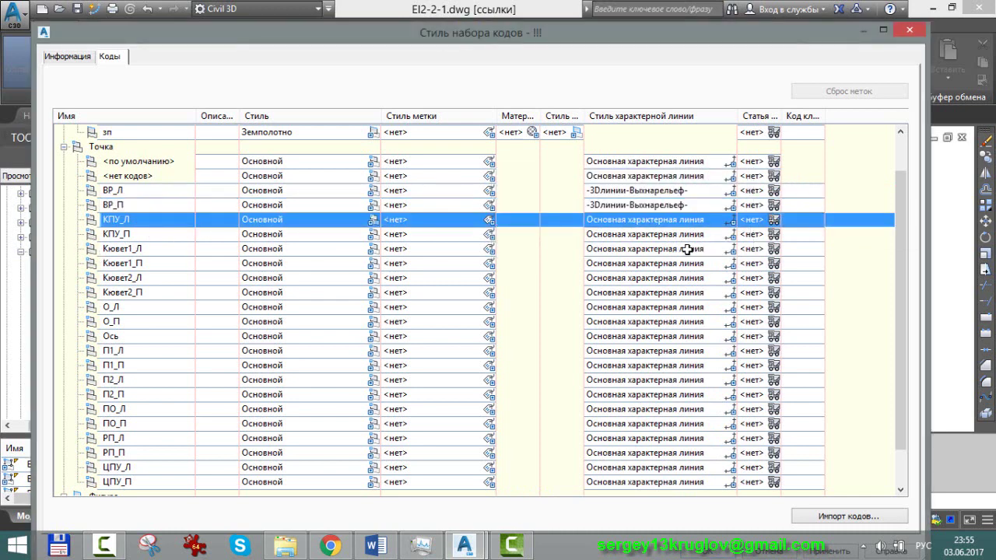
click(731, 221)
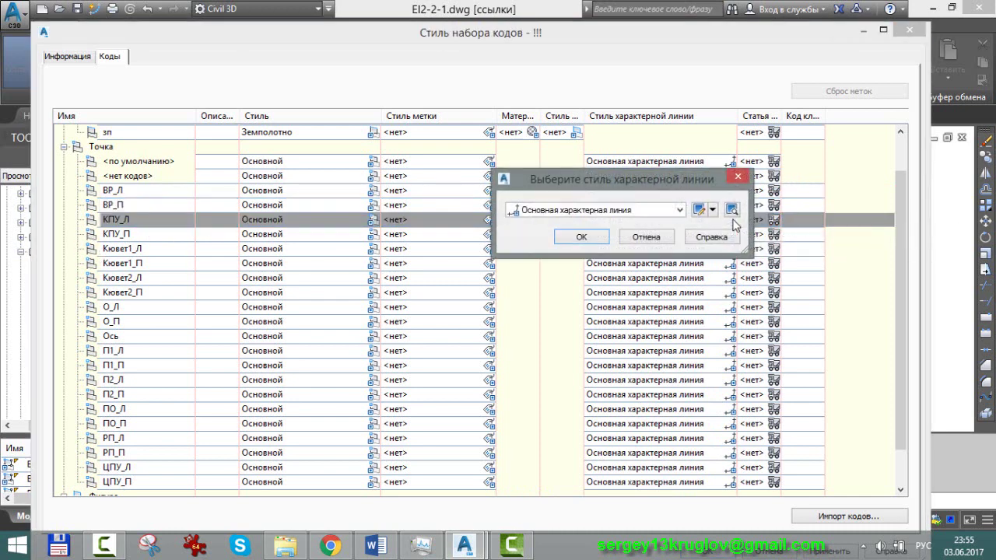
click(644, 218)
scroll(634, 261, up, 5)
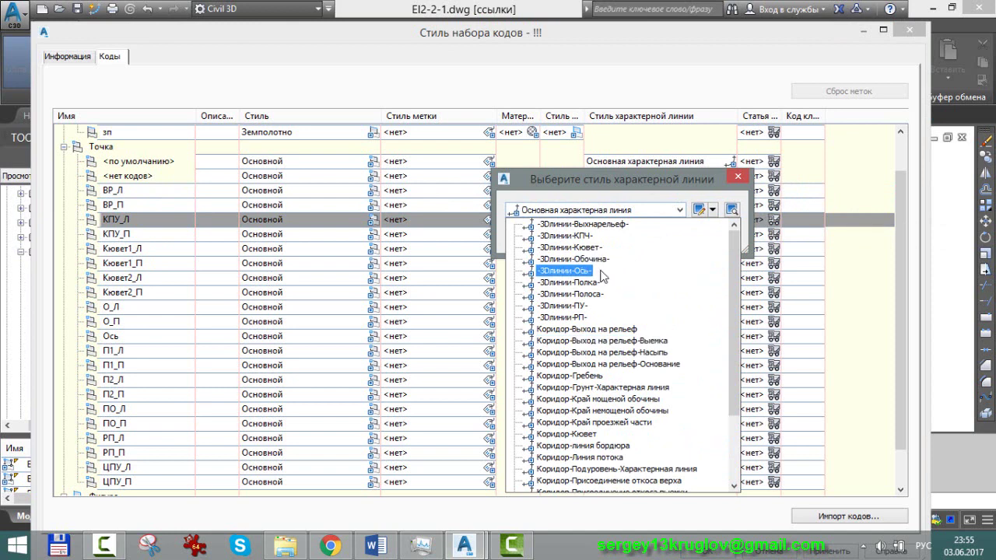
click(584, 307)
click(576, 232)
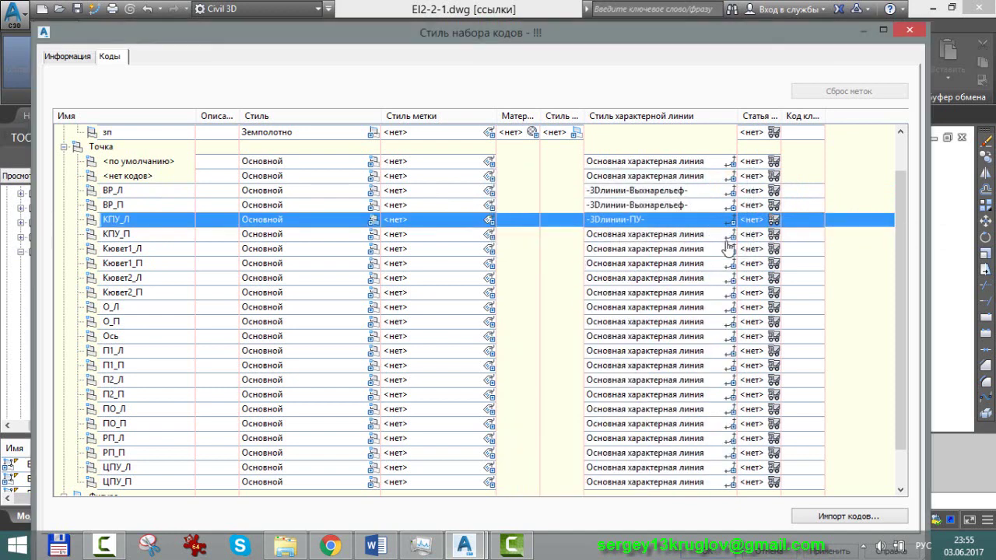
click(729, 238)
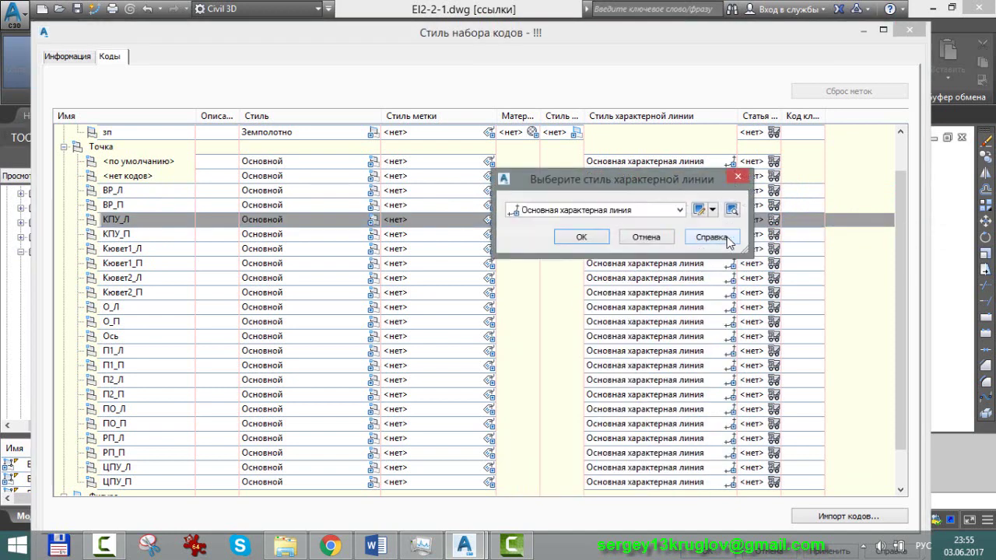
click(612, 210)
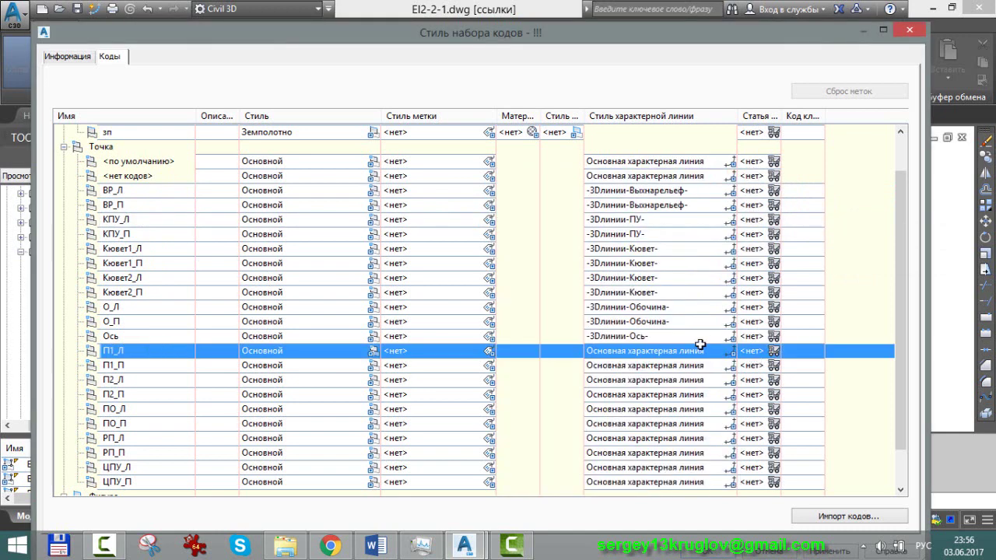
Assign the -3Dлинии-Полоса- feature line style to the П1_Л and П1_П point codes.
click(730, 352)
click(615, 212)
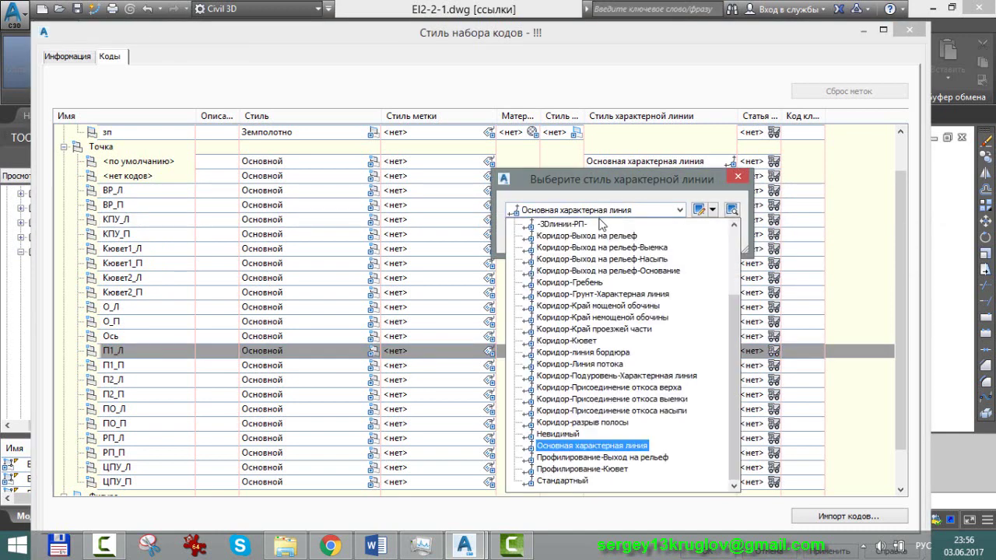
scroll(598, 241, up, 2)
click(592, 272)
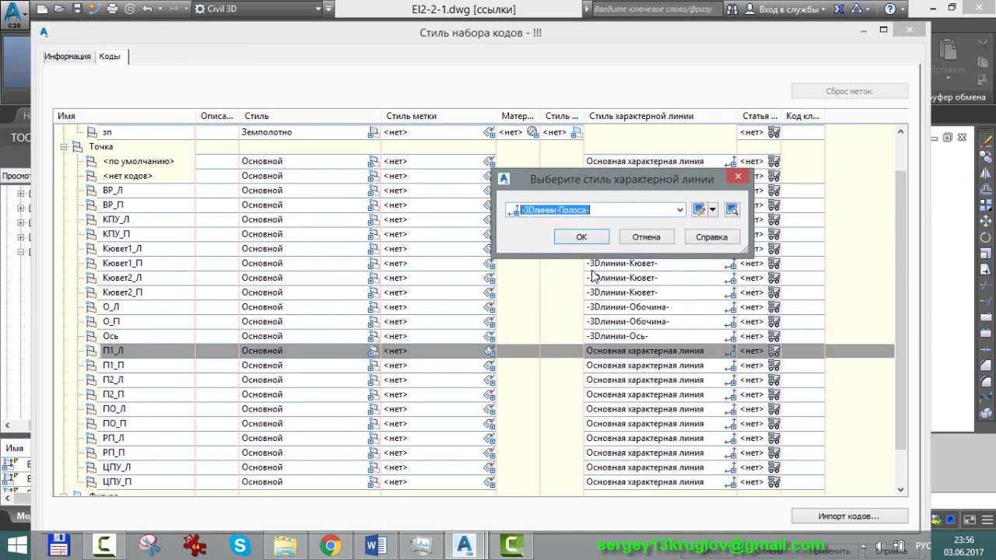
click(577, 235)
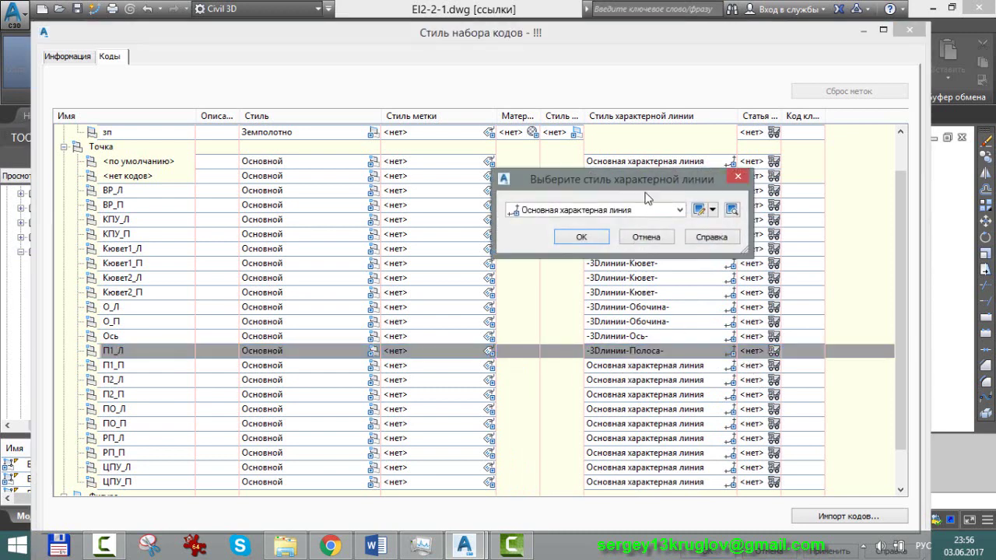
click(634, 210)
scroll(599, 249, up, 2)
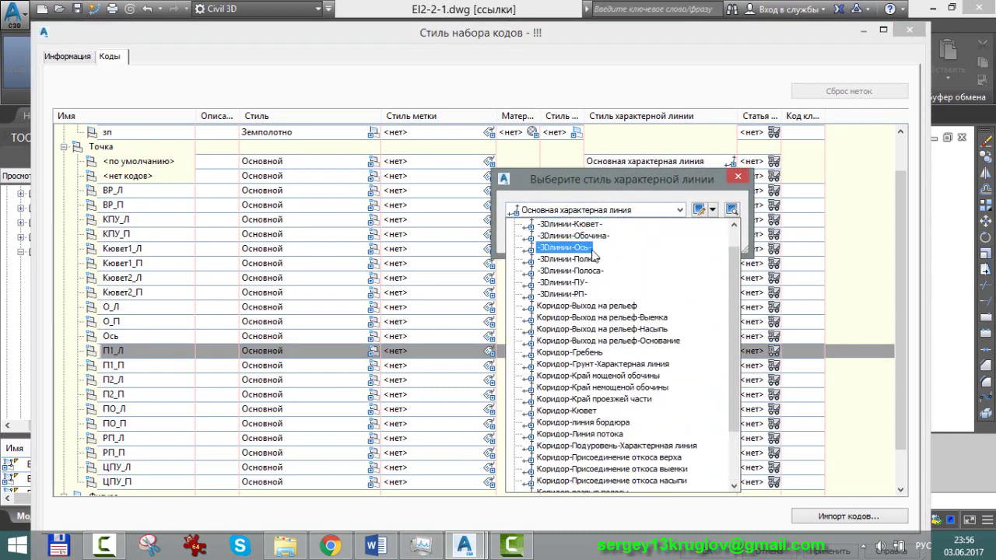
click(595, 272)
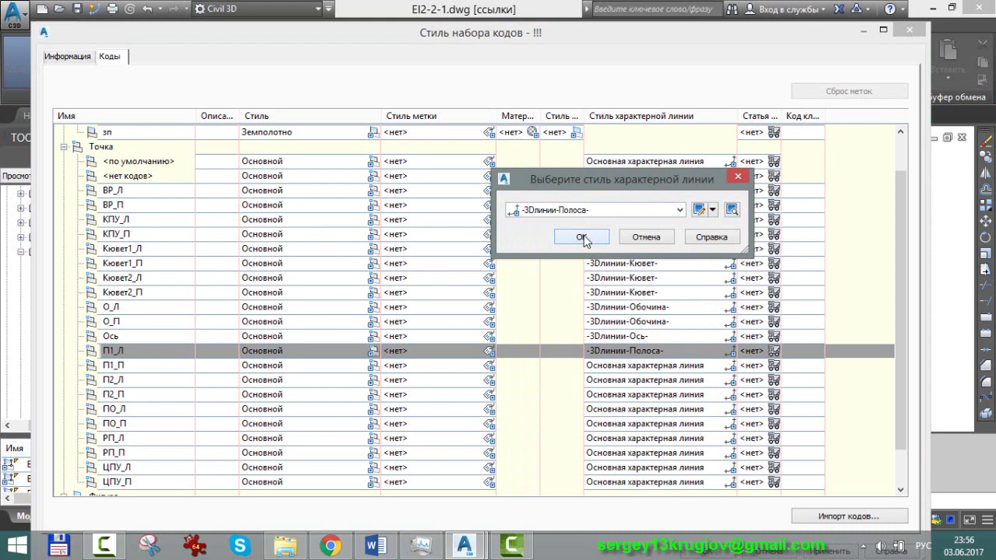
click(583, 237)
Select П2_Л's feature line style cell and check the annotated cross-section sketch.
click(158, 381)
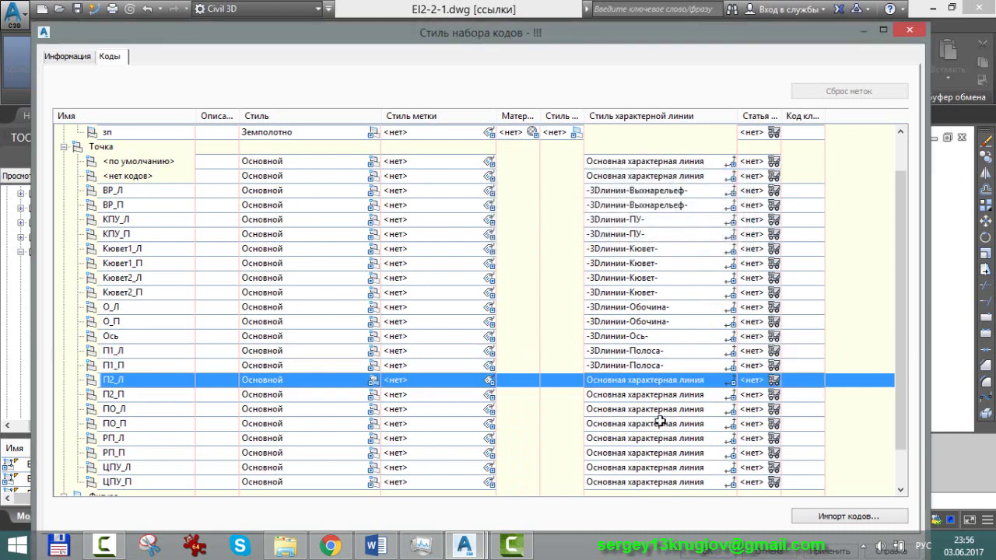
click(730, 380)
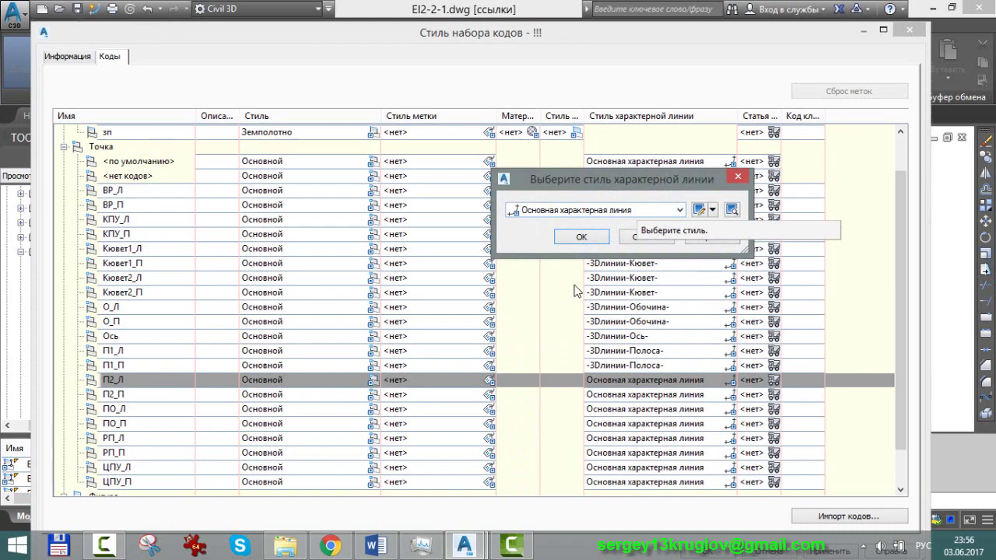
click(331, 547)
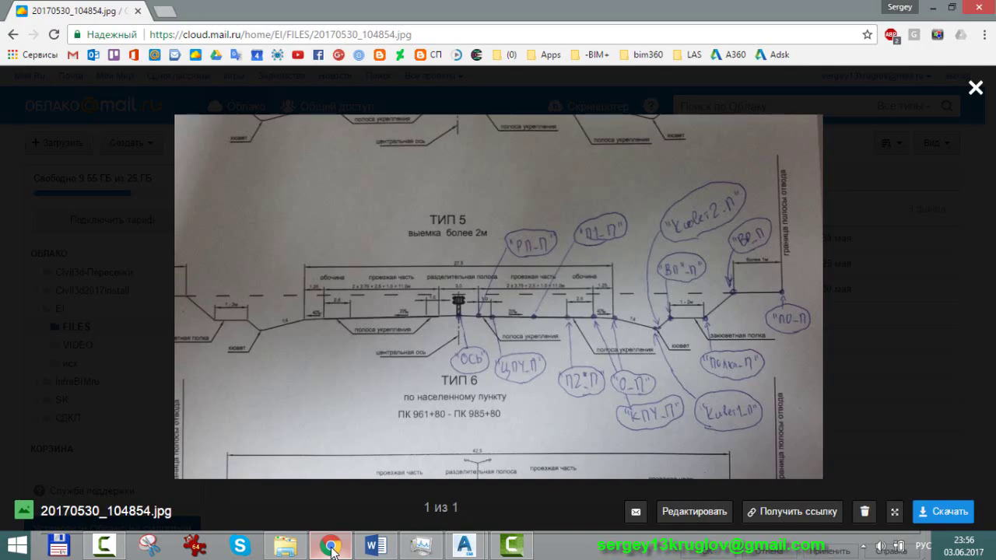
click(331, 547)
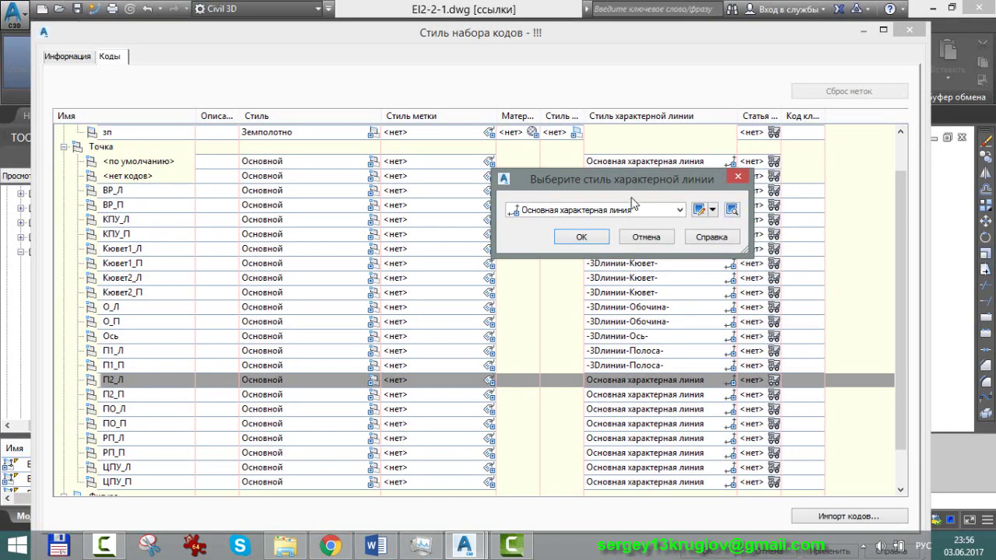
Give РП_Л the -3Dлинии-РП- feature line style and confirm -3Dлинии-ПУ- for ЦПУ_П.
click(634, 210)
scroll(630, 265, up, 3)
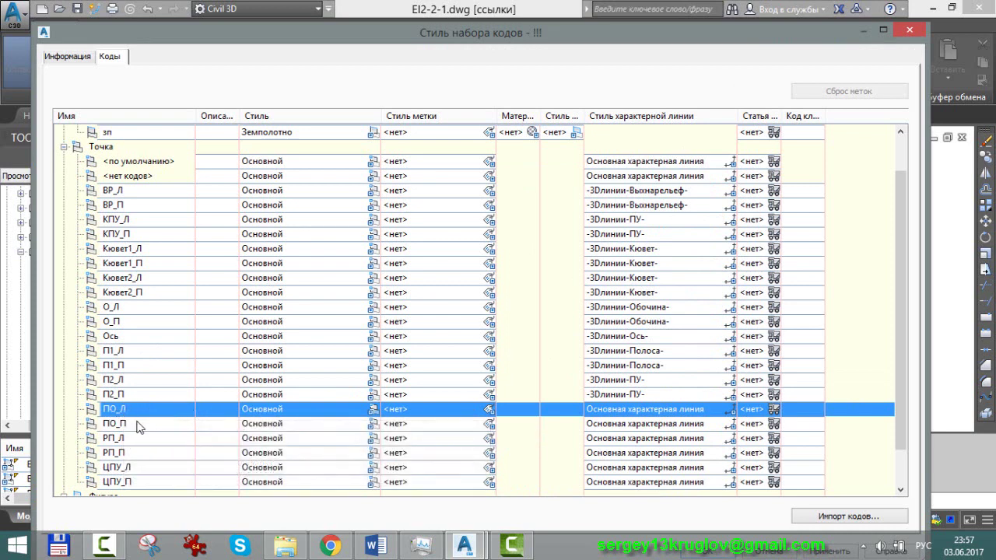
click(126, 424)
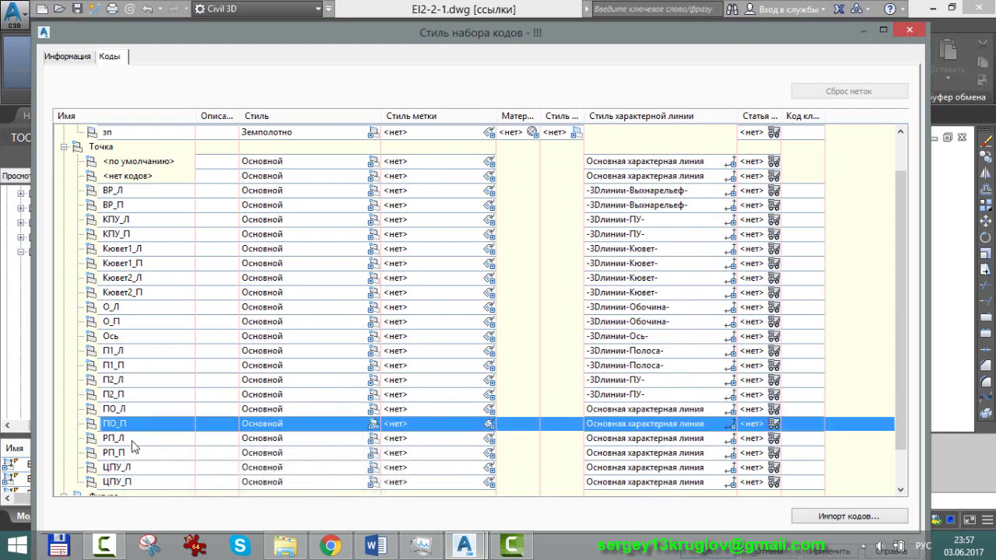
click(134, 439)
scroll(140, 432, down, 1)
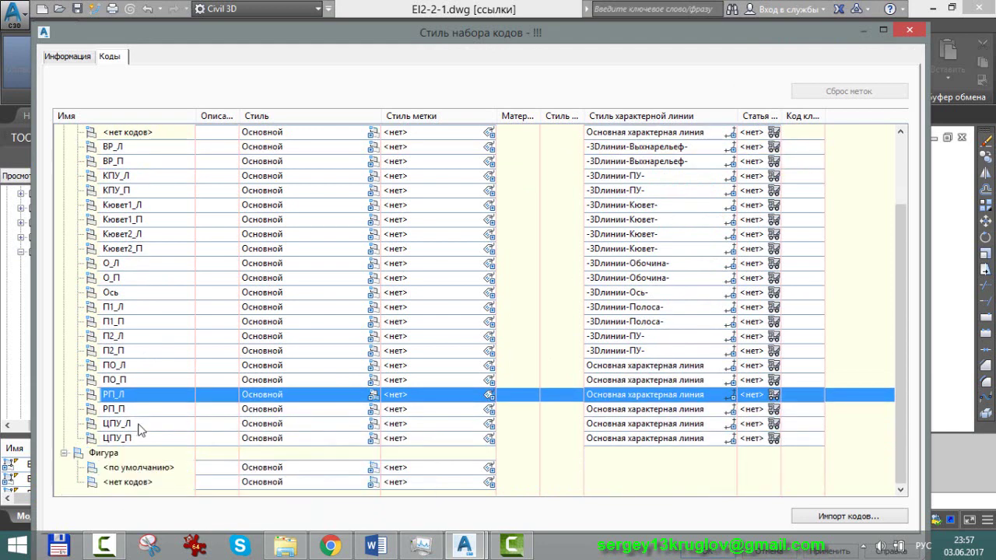
click(730, 395)
click(628, 210)
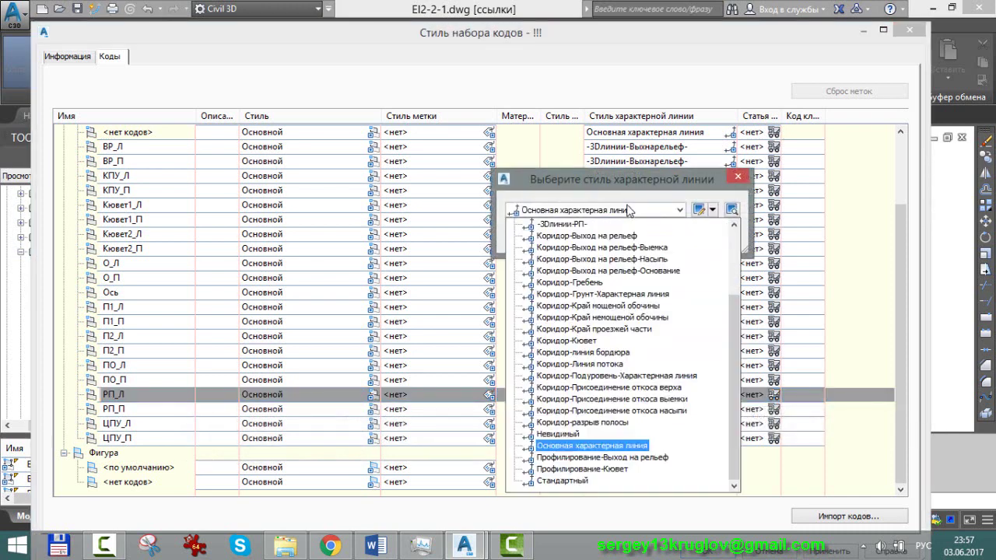
scroll(612, 241, up, 2)
click(572, 315)
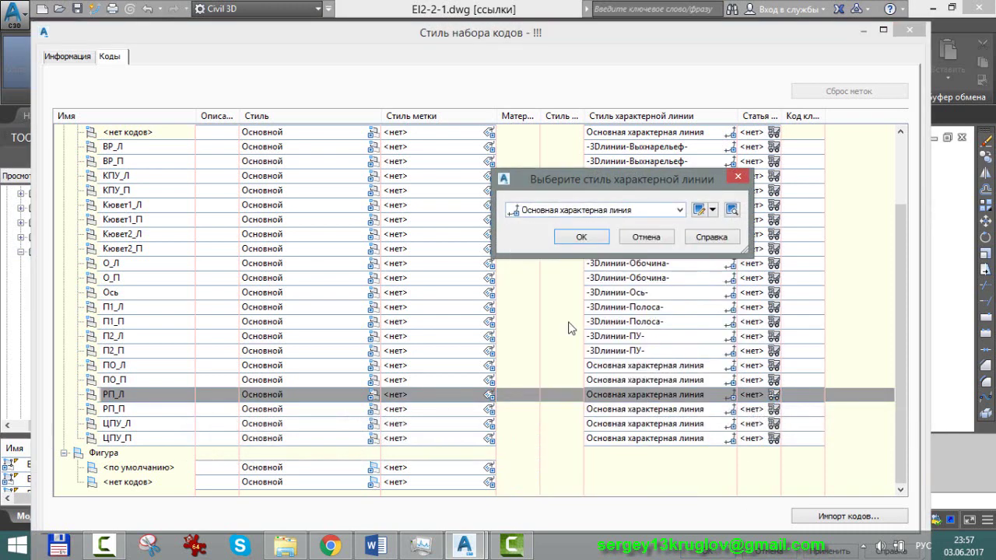
click(583, 238)
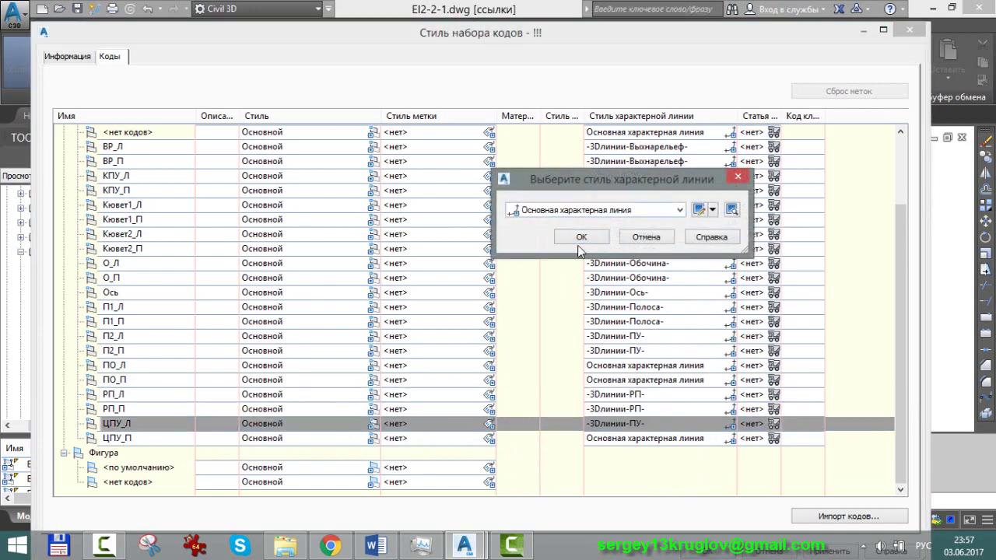
click(589, 241)
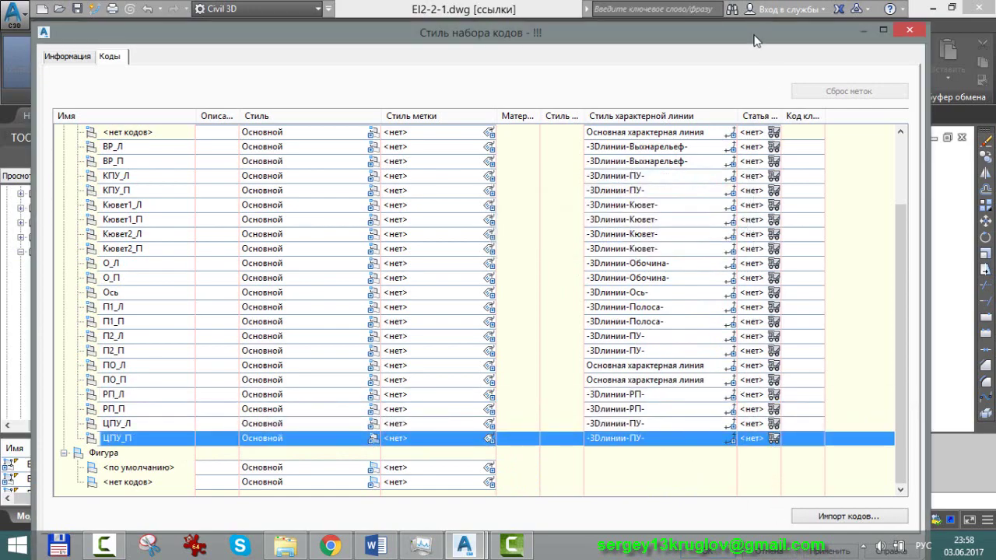
drag(755, 40, 758, 6)
Accept the !!! code set style edits and zoom around the corridor to check its lines.
double_click(759, 6)
click(780, 519)
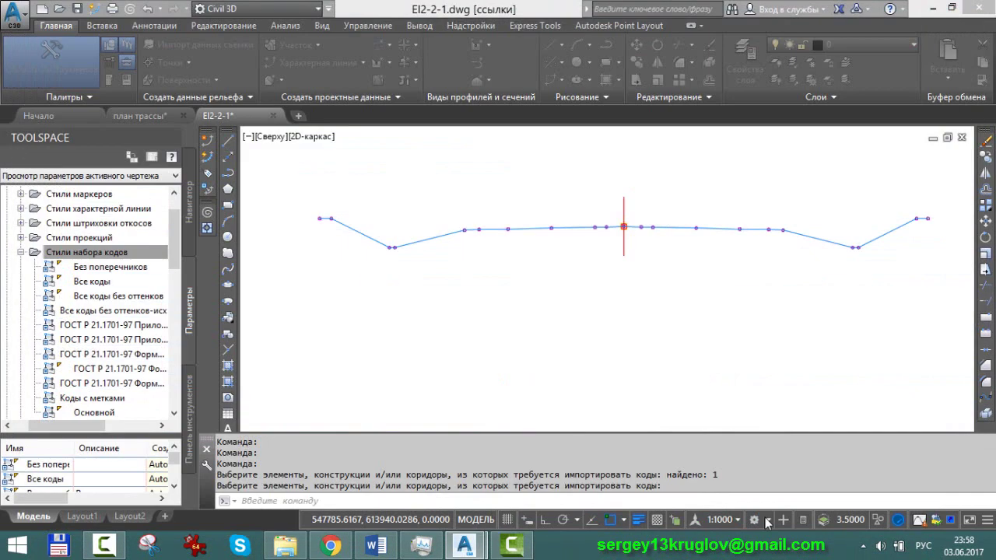
scroll(633, 211, up, 3)
scroll(576, 192, up, 3)
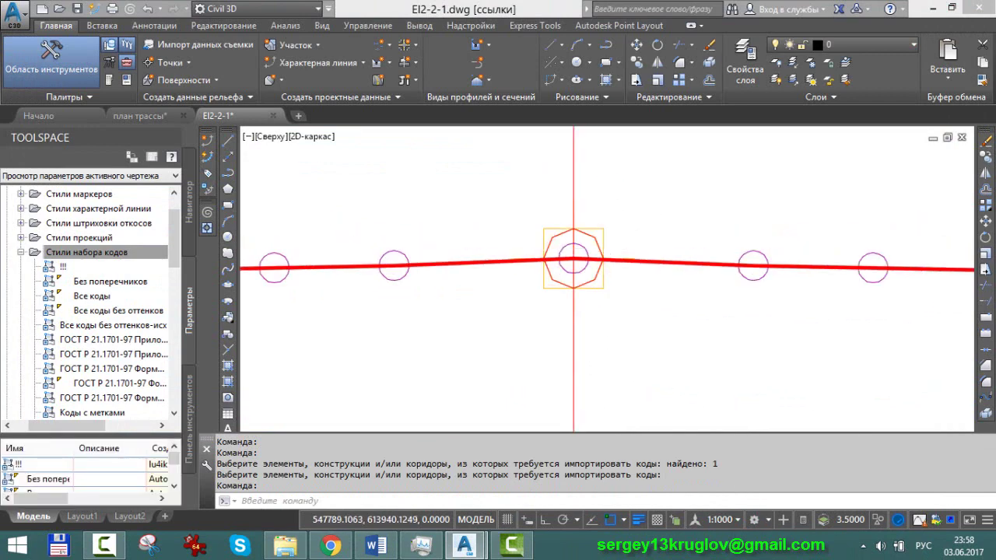
scroll(684, 279, up, 5)
scroll(661, 280, down, 3)
scroll(633, 282, down, 3)
scroll(607, 282, down, 3)
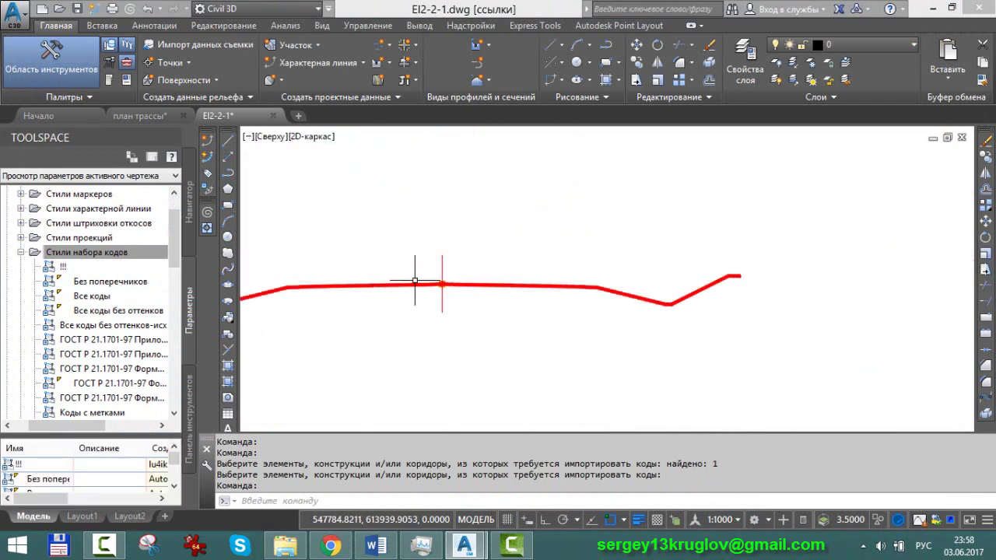
scroll(684, 283, up, 2)
scroll(684, 295, up, 2)
scroll(690, 312, down, 5)
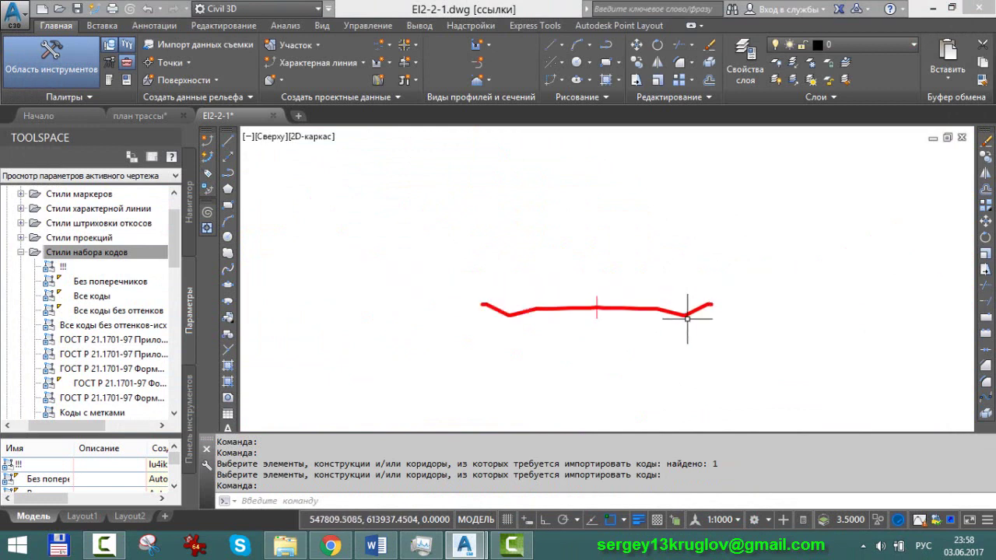
scroll(574, 338, down, 1)
scroll(607, 305, down, 2)
scroll(623, 293, down, 2)
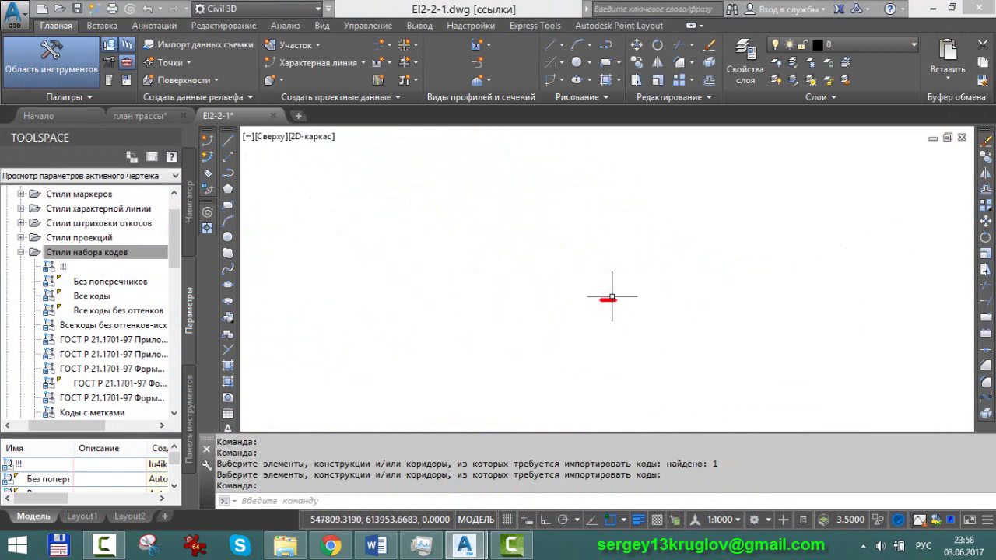
scroll(579, 322, down, 1)
scroll(579, 323, up, 3)
scroll(498, 287, up, 3)
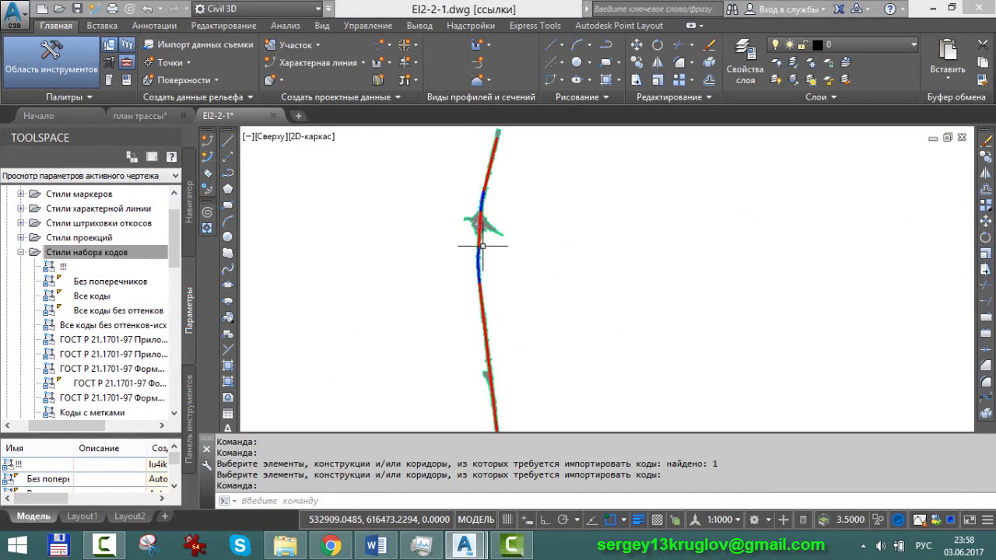
scroll(526, 342, up, 2)
scroll(526, 342, up, 1)
scroll(529, 343, up, 2)
scroll(544, 344, up, 2)
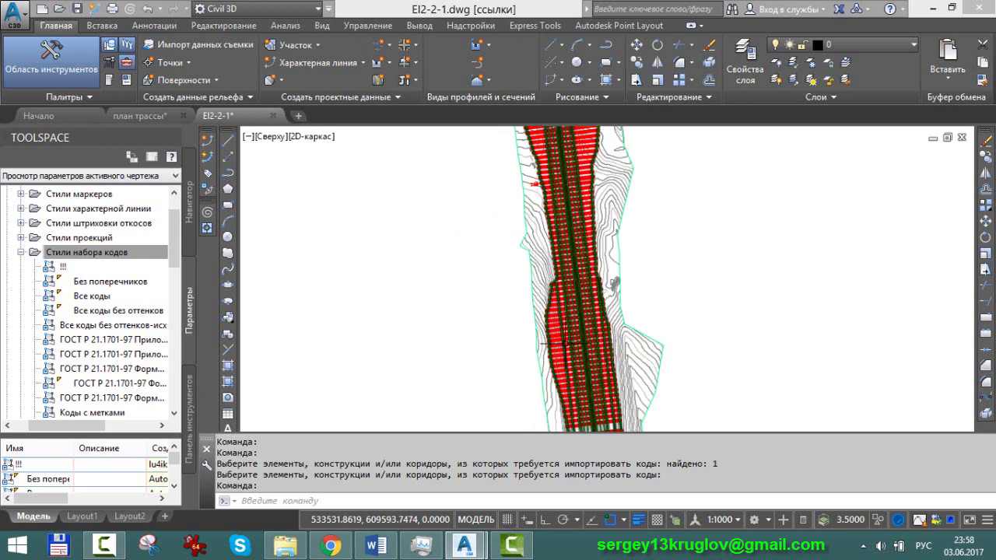
scroll(581, 343, up, 2)
scroll(581, 343, up, 2)
scroll(576, 343, up, 1)
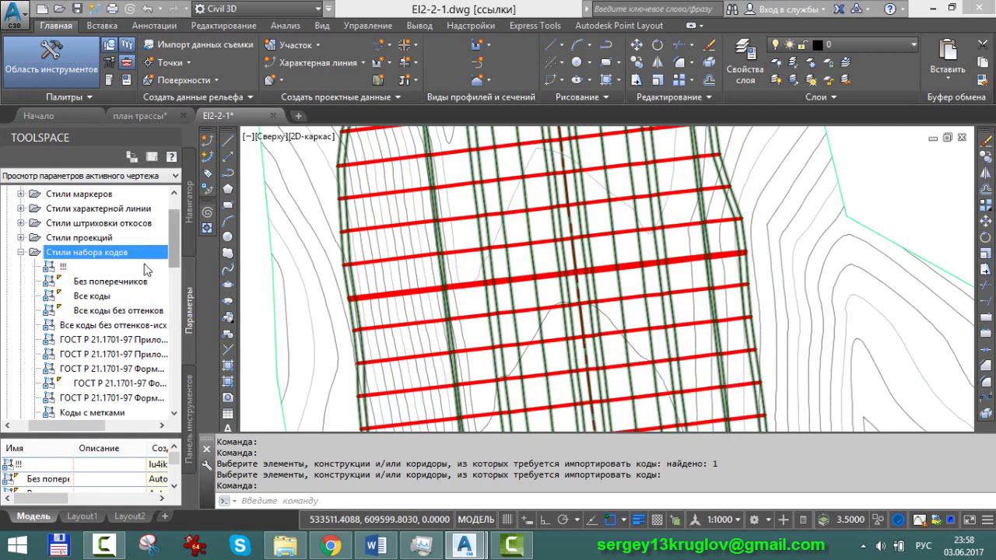
In code set style !!!, open the зп link code's Земполотно link style for editing.
right_click(62, 269)
click(109, 273)
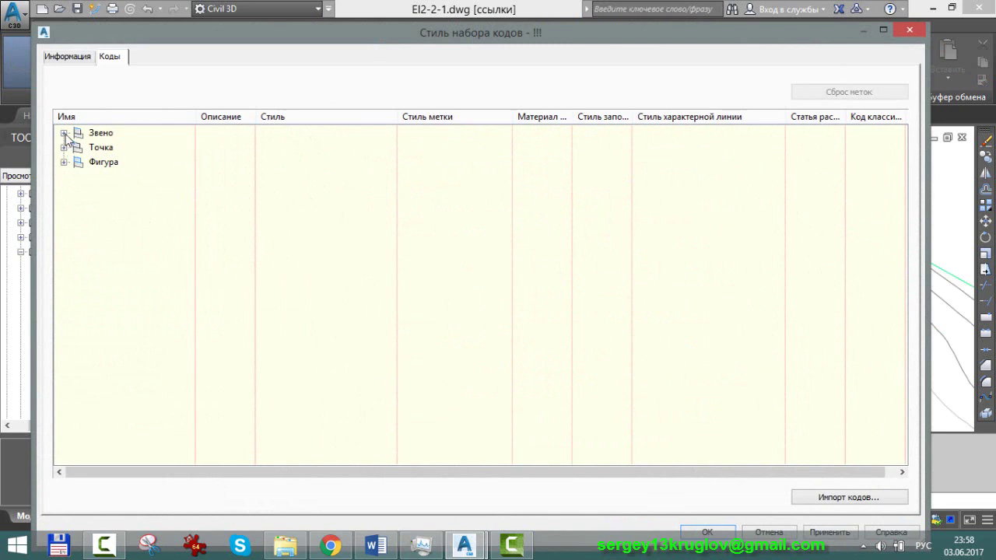
click(64, 133)
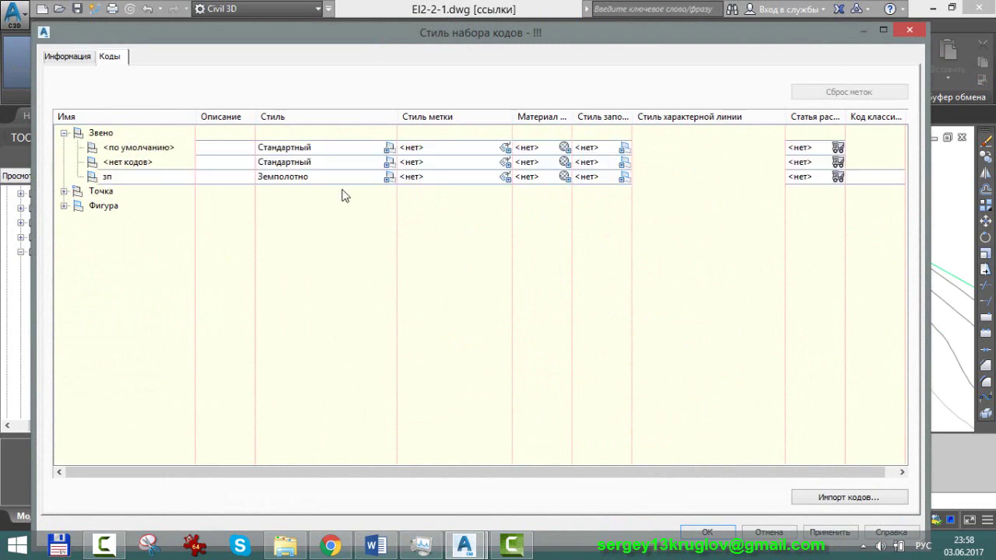
click(388, 178)
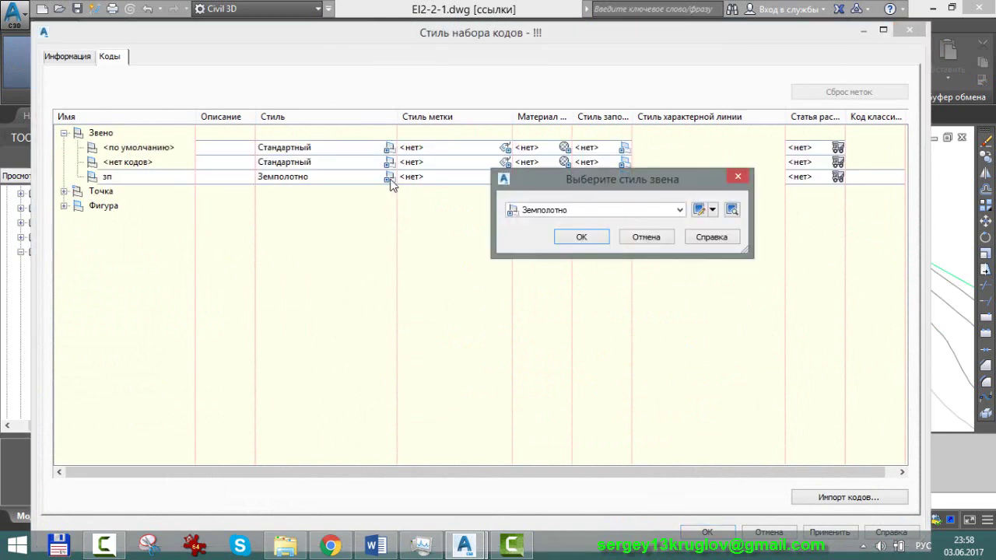
click(712, 210)
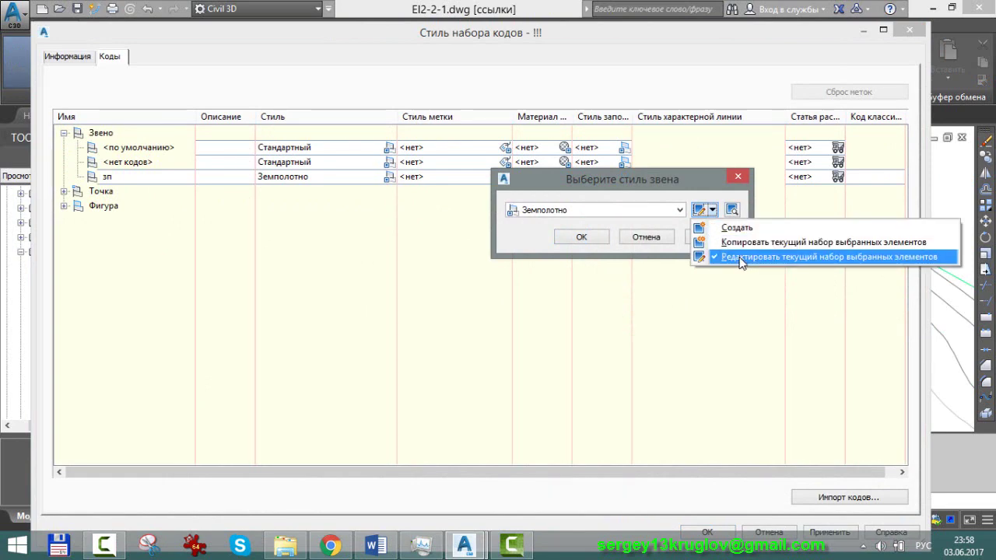
click(740, 259)
click(343, 125)
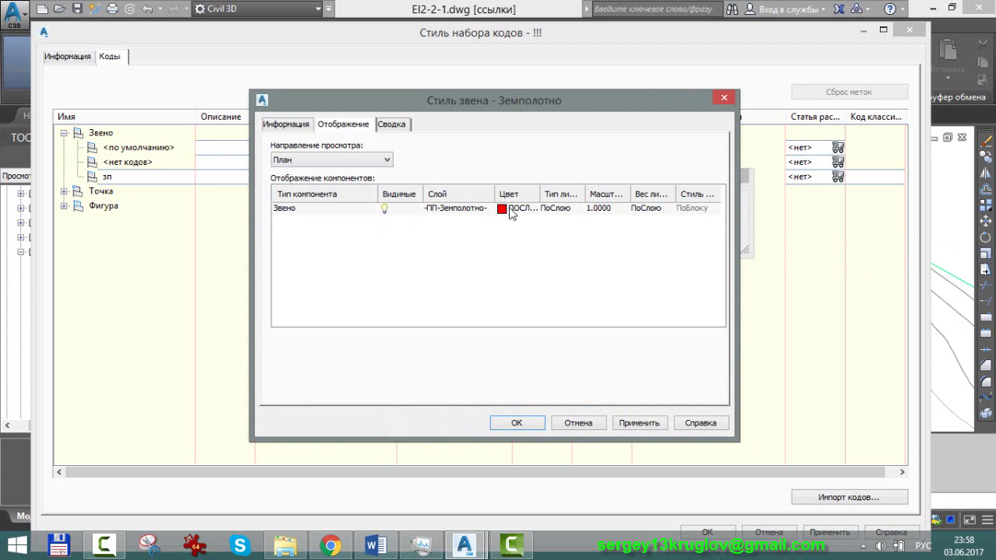
Set the Земполотно link style's lineweight to 0.05 mm and OK back through all dialogs.
click(661, 209)
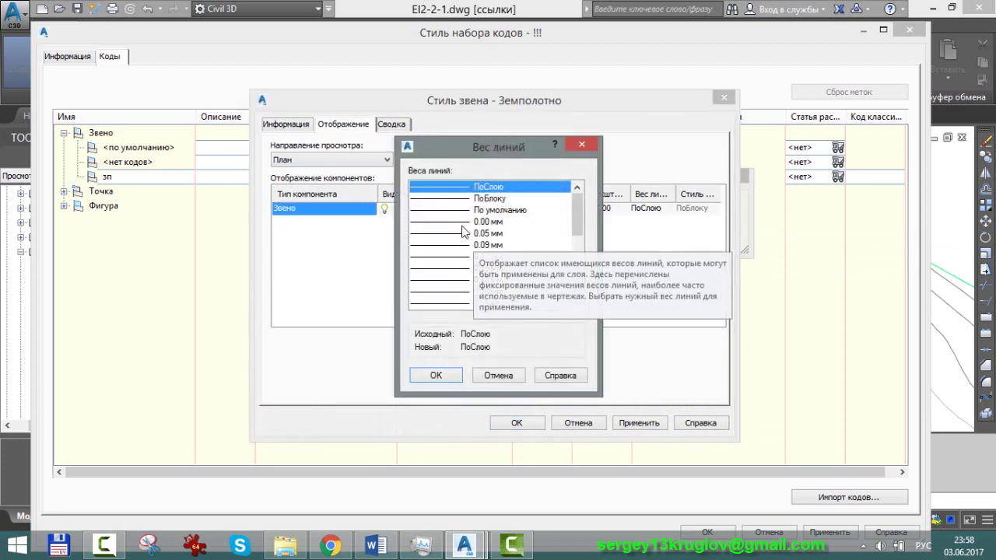
click(463, 261)
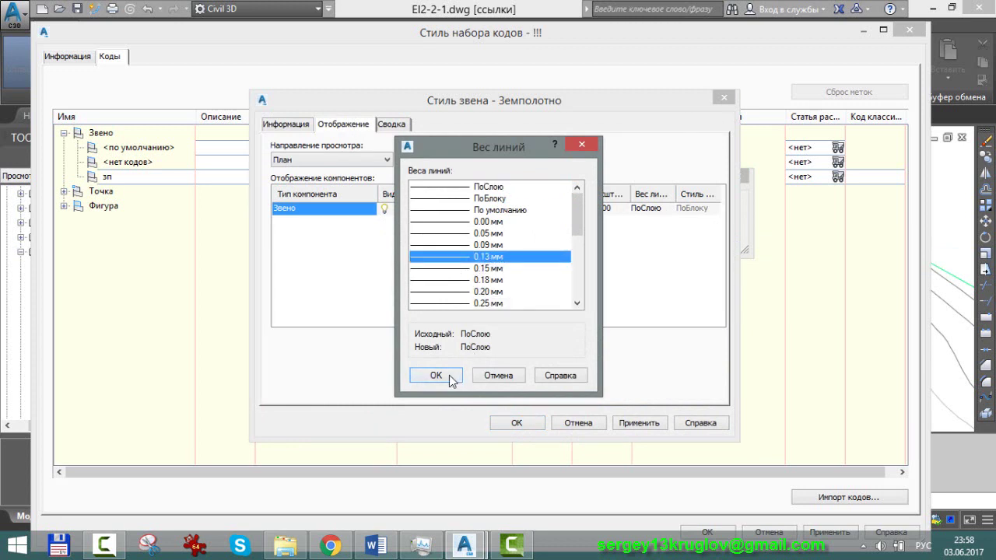
click(461, 235)
click(449, 376)
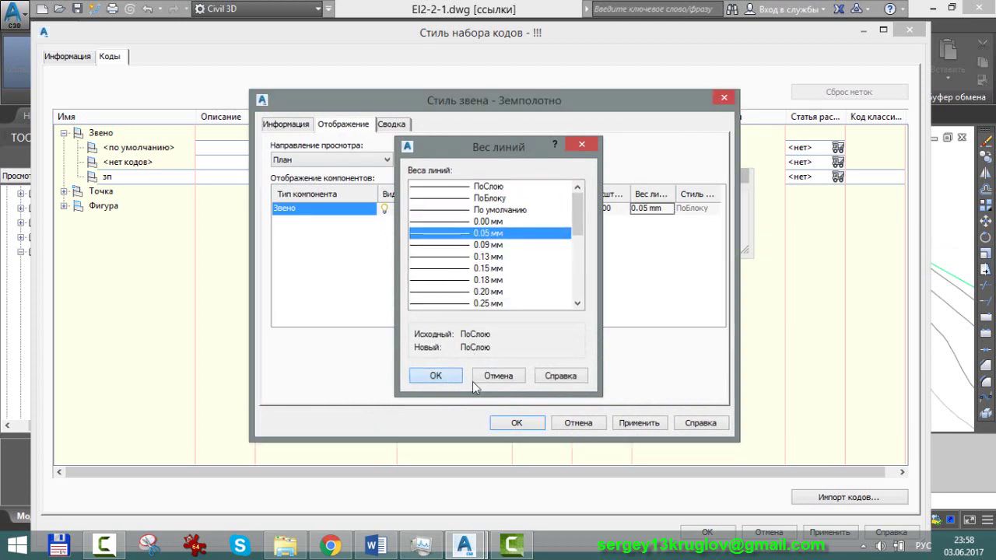
click(524, 425)
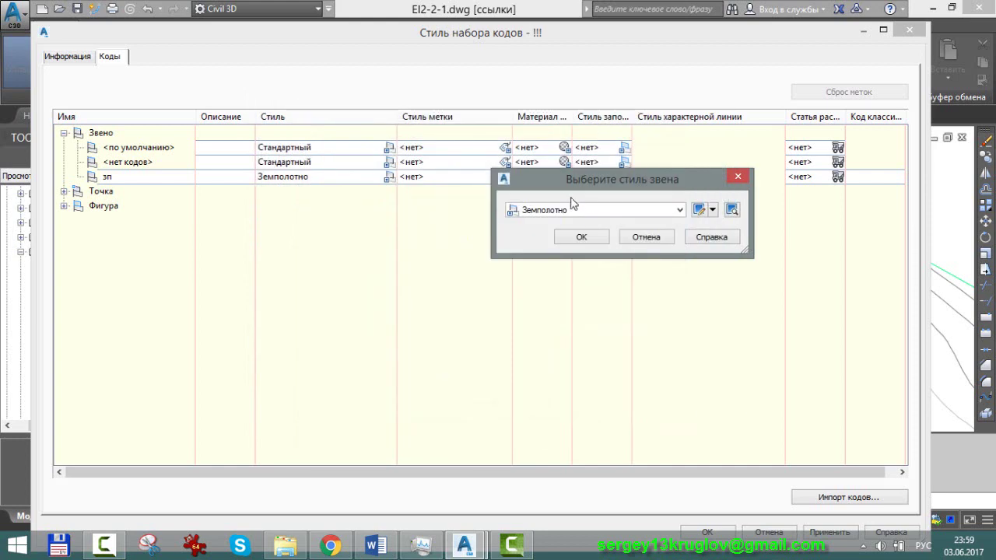
click(581, 238)
click(706, 531)
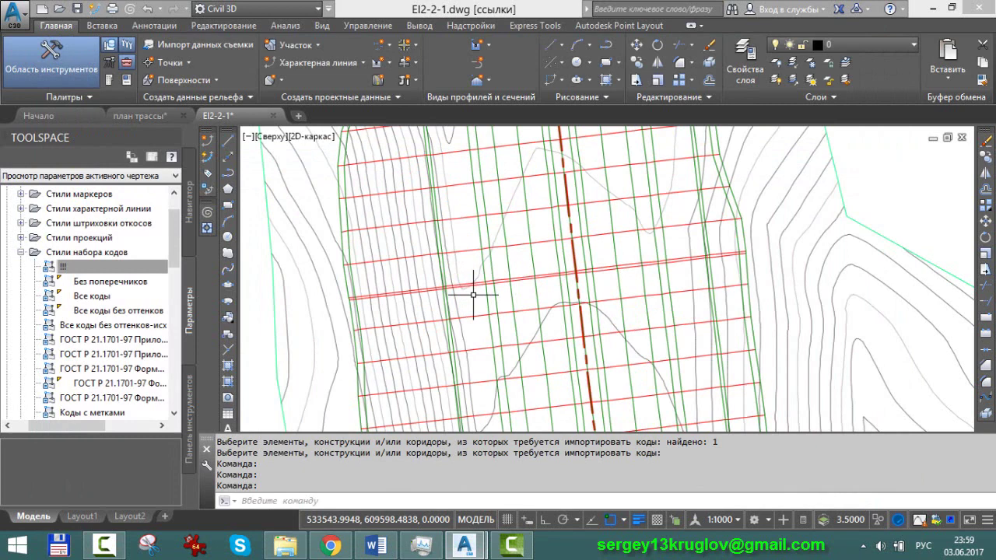
Switch corridor пк788-пк796 to the !!! code set style in its Corridor Properties.
scroll(473, 295, down, 5)
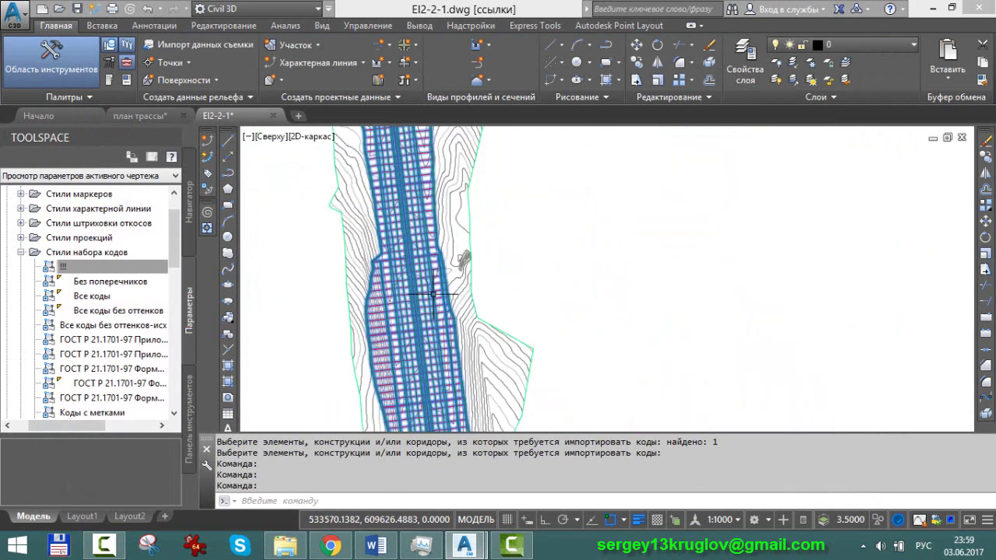
click(433, 294)
right_click(459, 203)
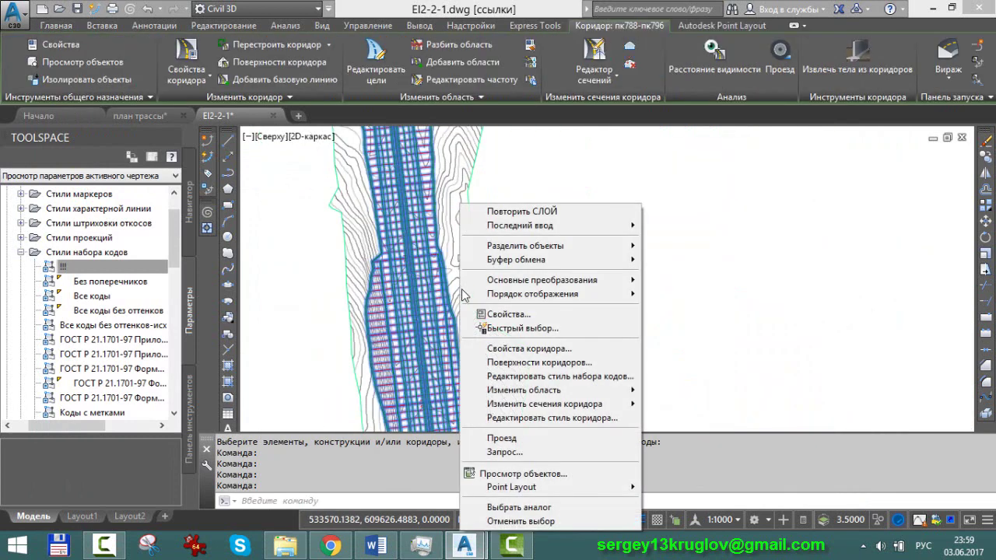
click(554, 349)
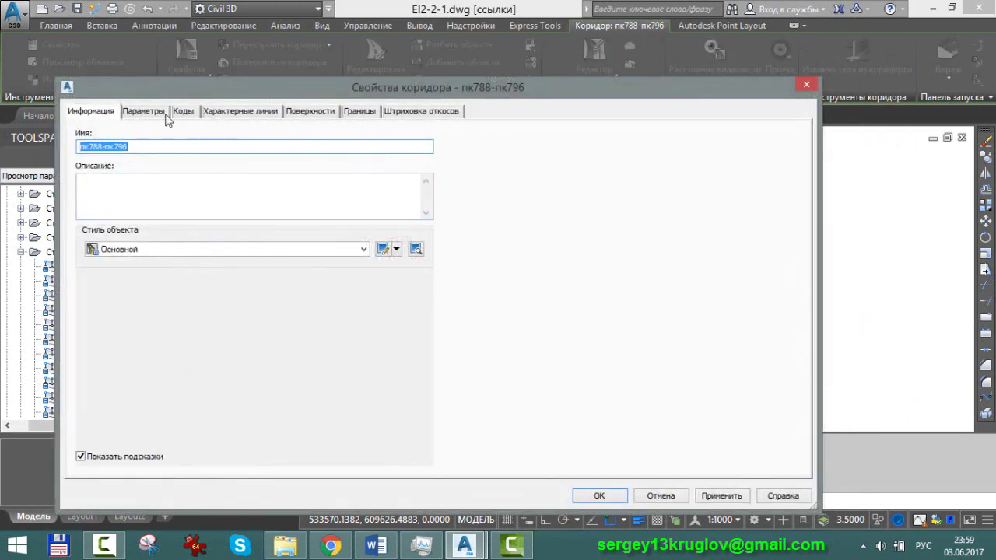
click(184, 114)
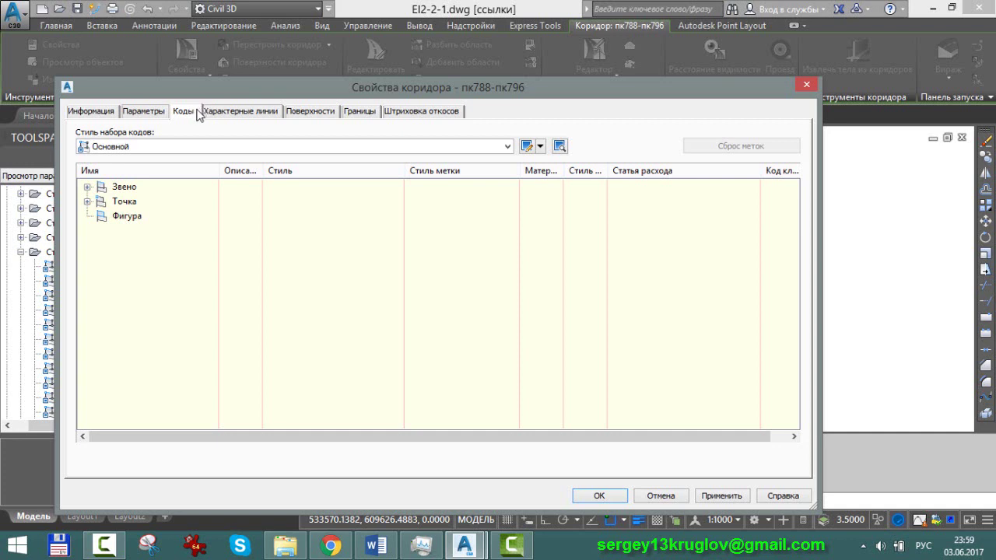
click(139, 148)
click(140, 160)
click(612, 500)
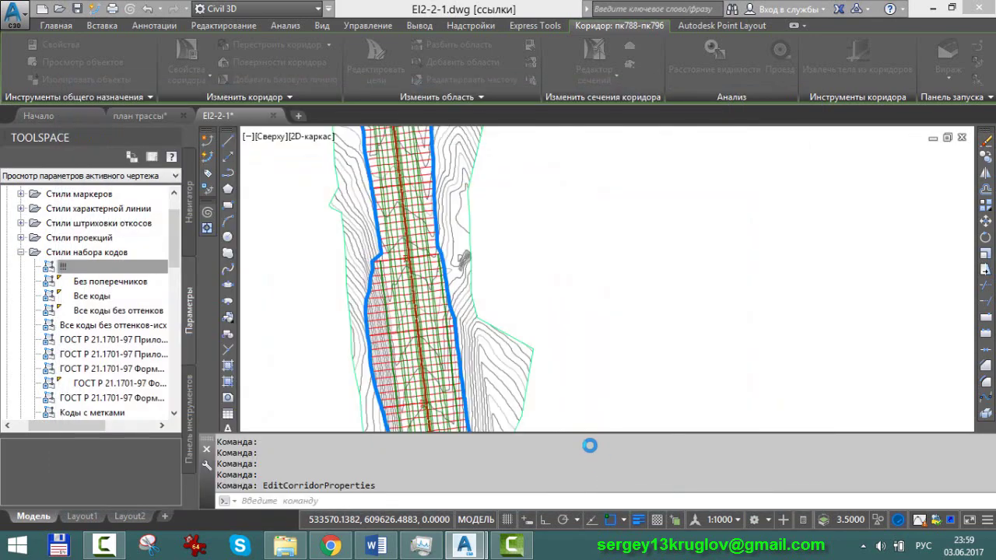
Zoom out over the redrawn corridor and select the !!! code set style in Toolspace.
scroll(412, 330, up, 1)
scroll(436, 323, up, 1)
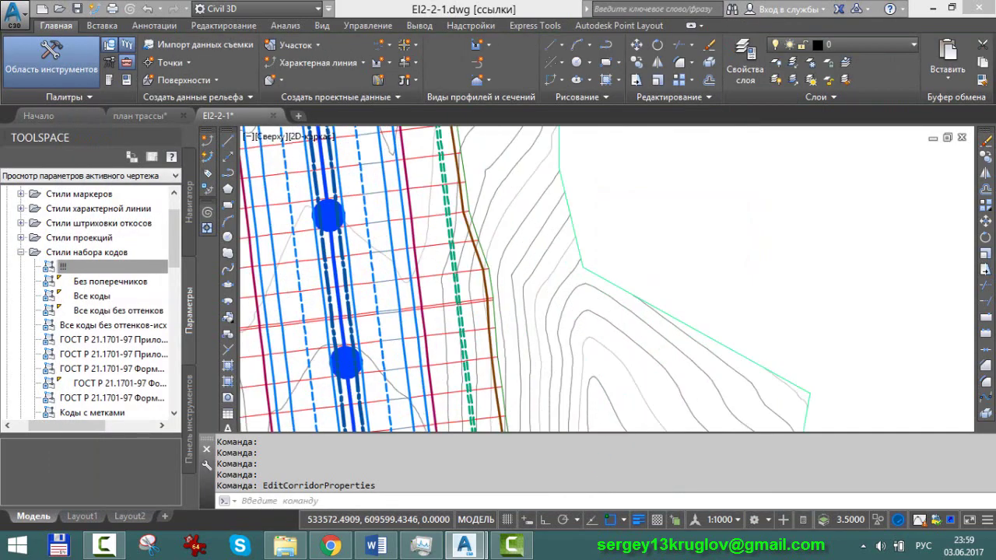
scroll(467, 315, up, 1)
scroll(475, 311, up, 2)
scroll(449, 332, up, 1)
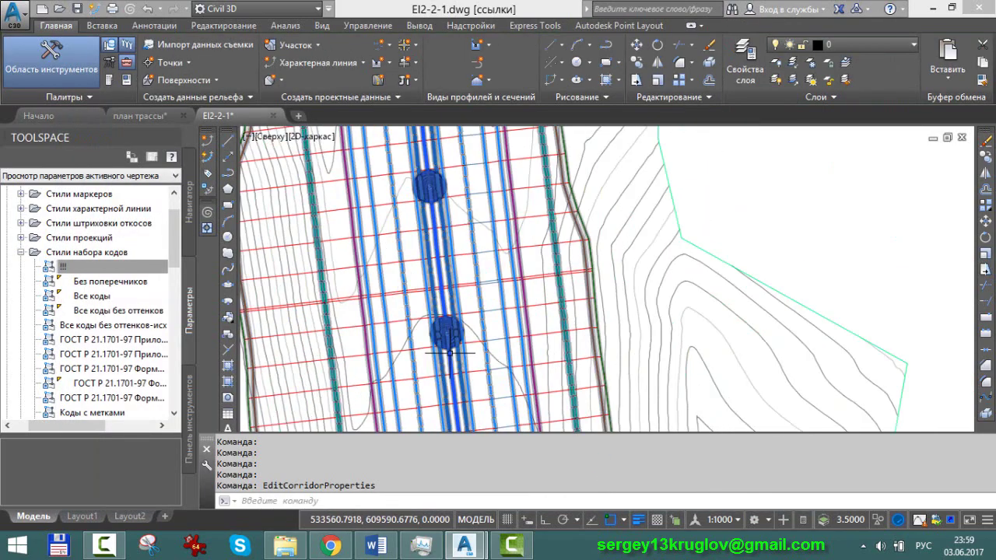
scroll(448, 334, up, 1)
scroll(448, 337, up, 1)
scroll(449, 337, down, 1)
click(74, 266)
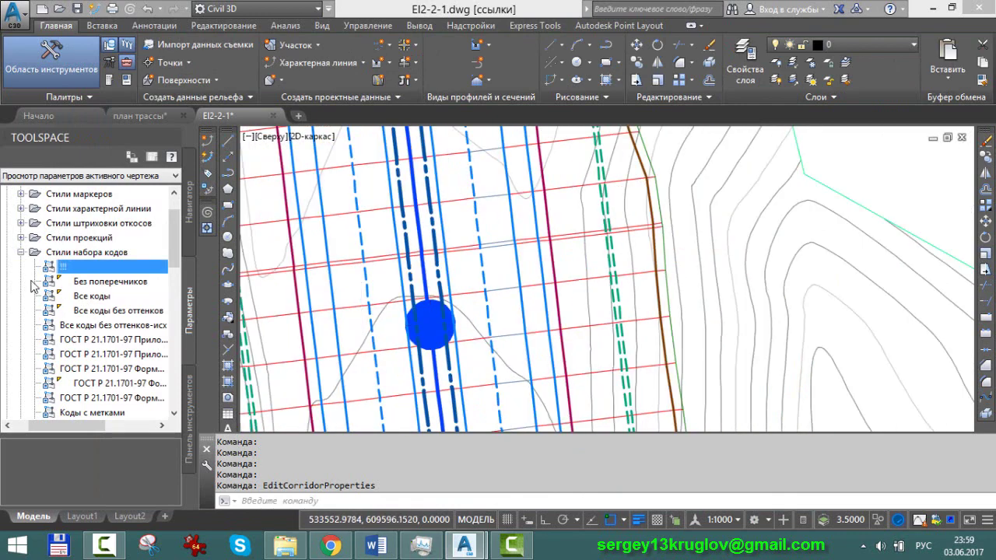
Open the Ось point code's -3Длинии-Ось- feature line style for editing from code set style !!!
right_click(99, 271)
click(129, 280)
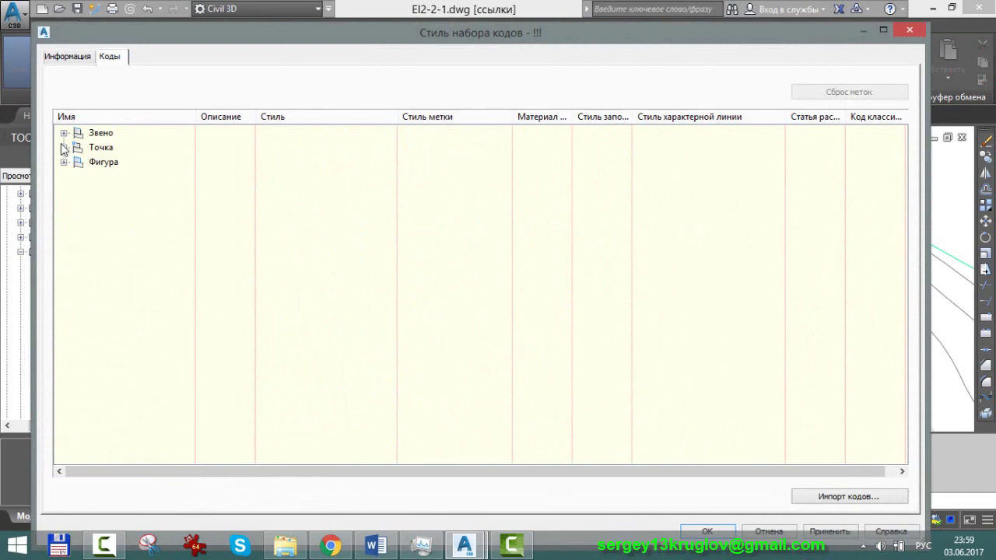
click(64, 147)
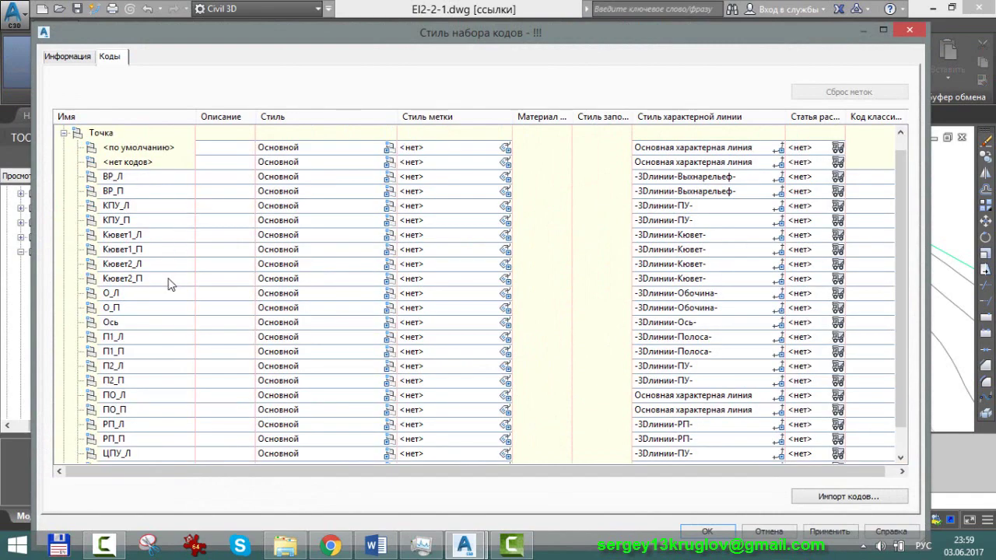
click(178, 322)
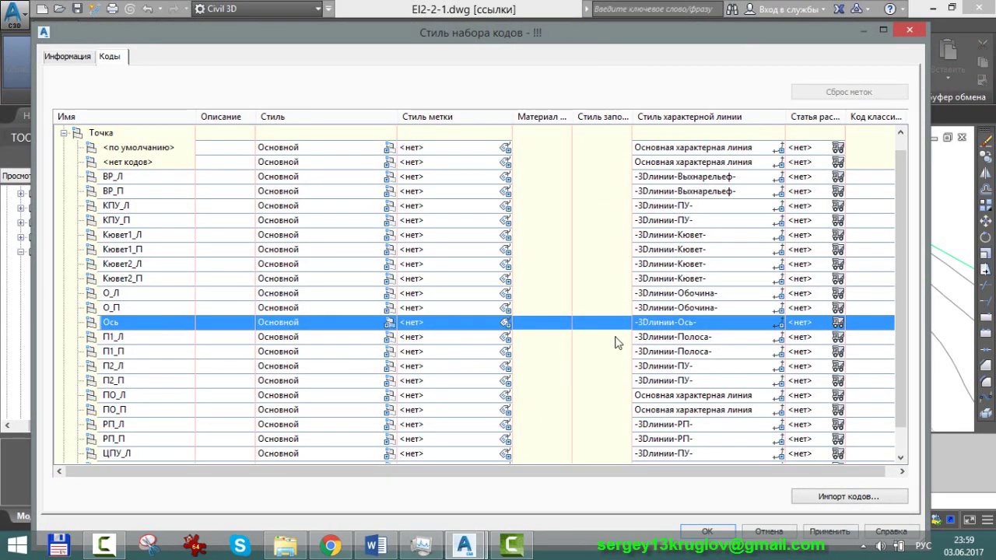
click(778, 322)
click(711, 209)
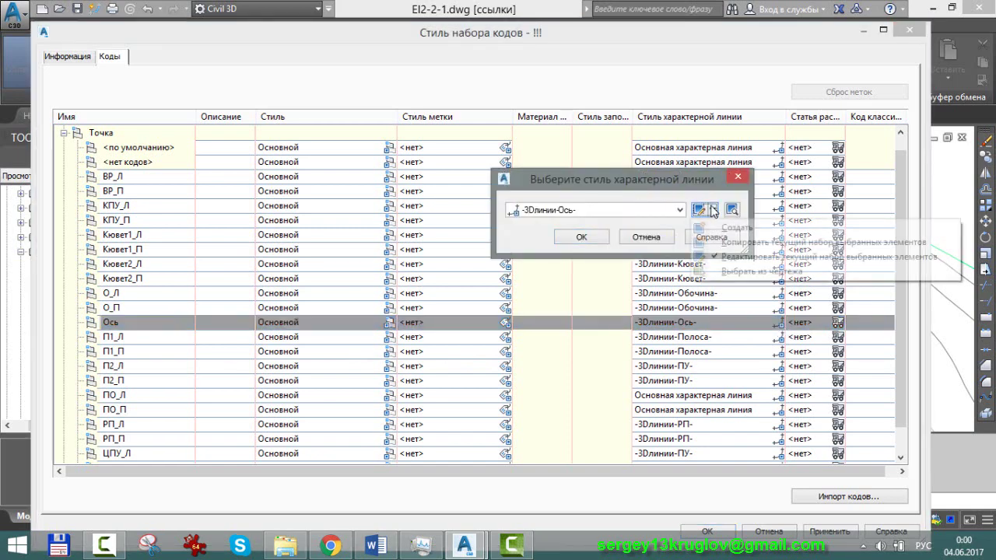
click(735, 256)
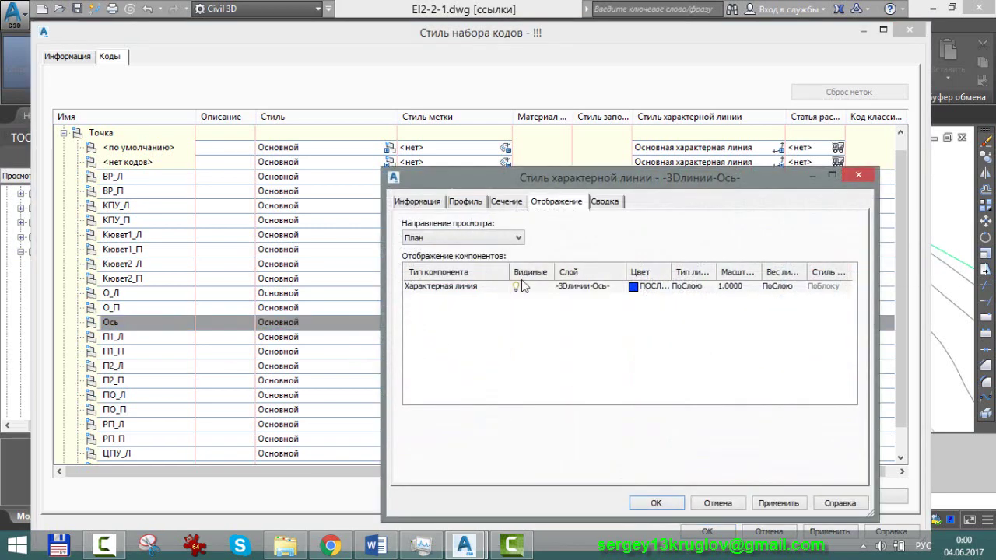
Set the -3Длинии-Ось- linetype scale to 0.2 and OK all dialogs.
click(739, 286)
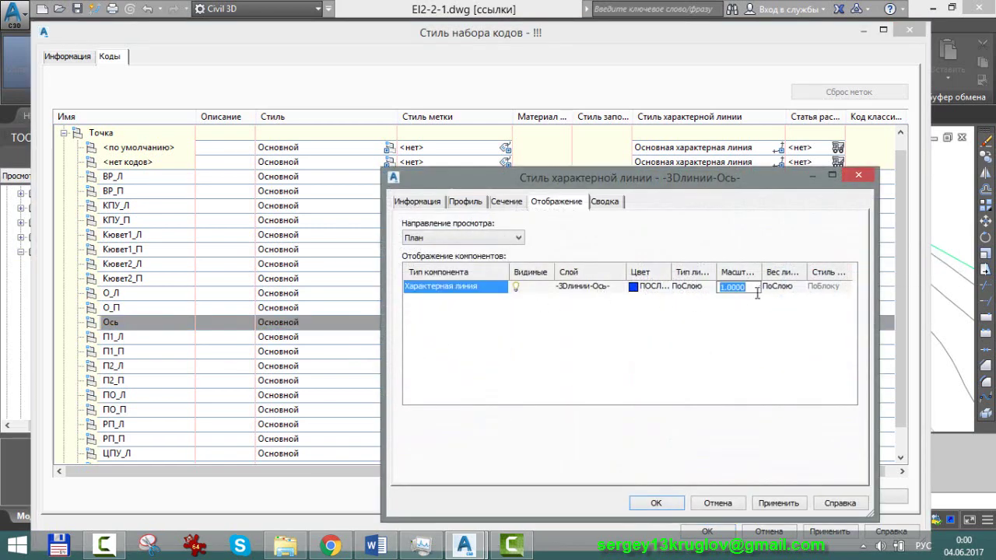
text(.2)
key(Return)
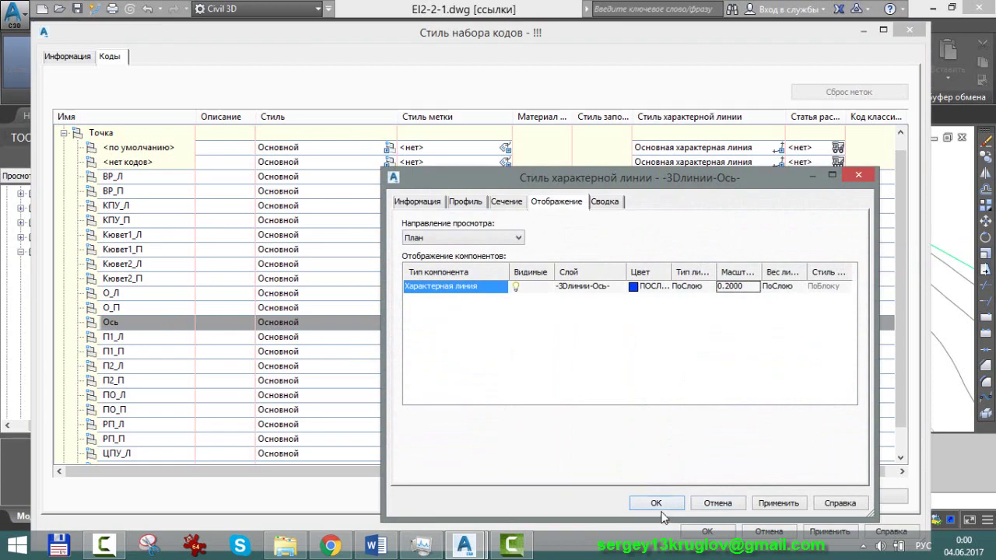
click(659, 505)
click(584, 238)
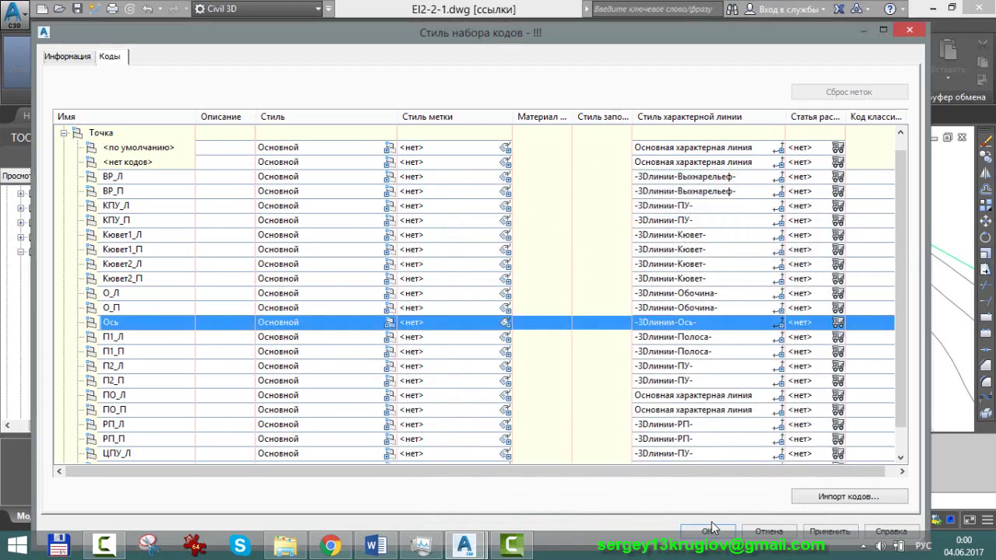
click(706, 531)
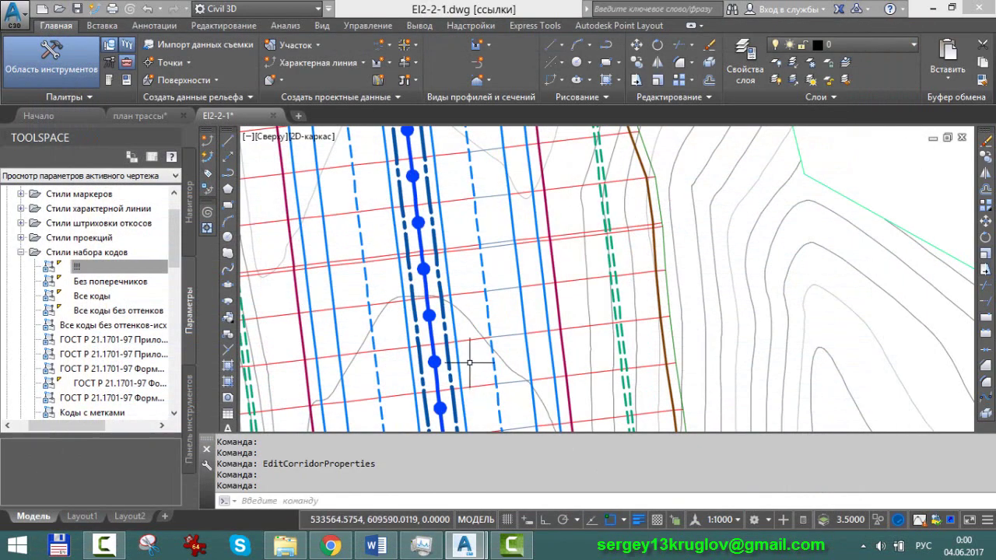
Zoom in and select the corridor to inspect the redrawn centreline.
scroll(477, 313, up, 2)
scroll(467, 307, up, 1)
scroll(459, 302, up, 1)
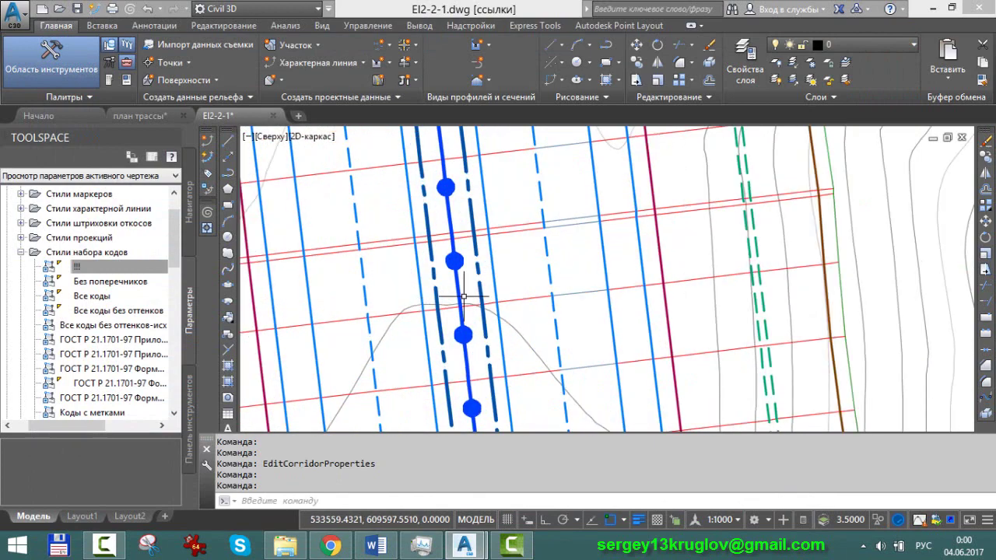
scroll(464, 297, up, 1)
scroll(461, 293, down, 1)
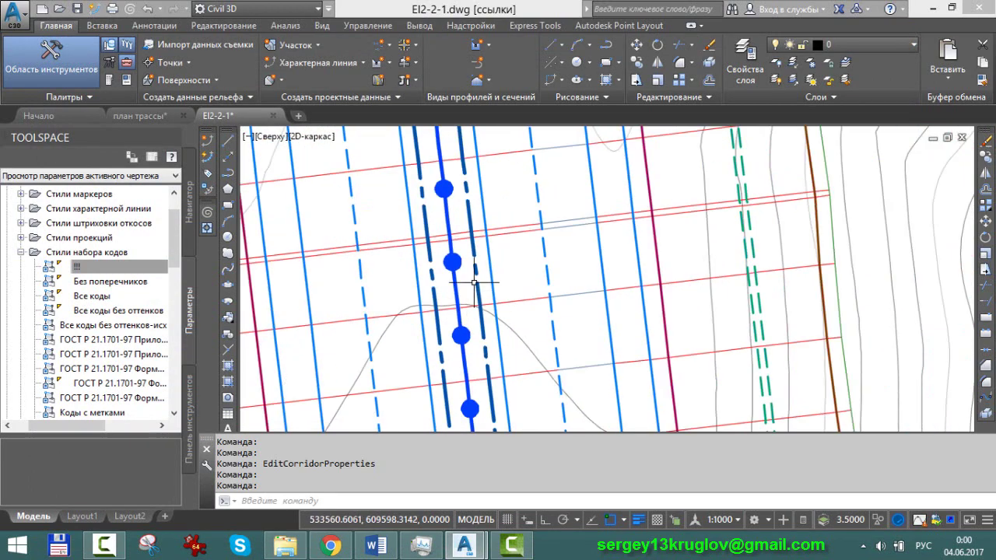
click(473, 248)
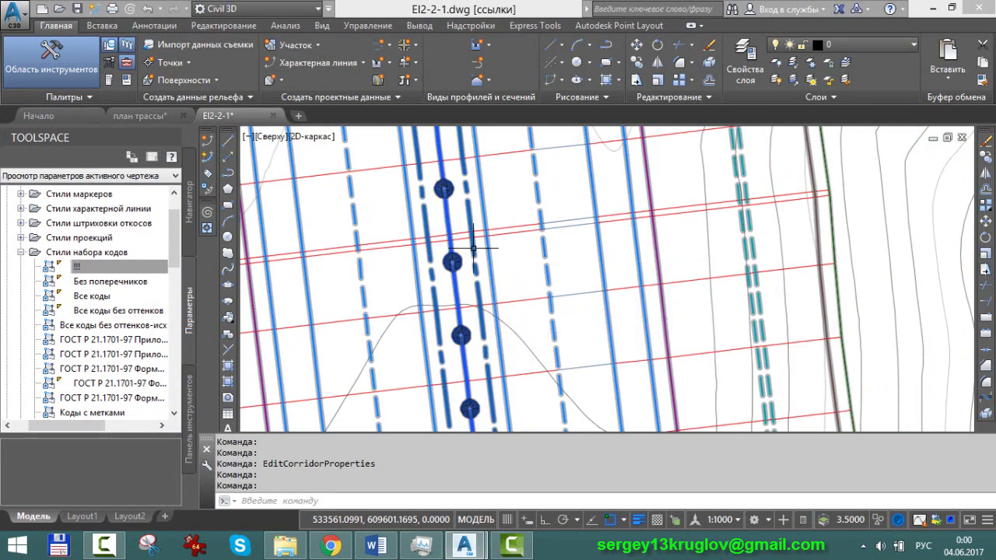
scroll(470, 256, up, 2)
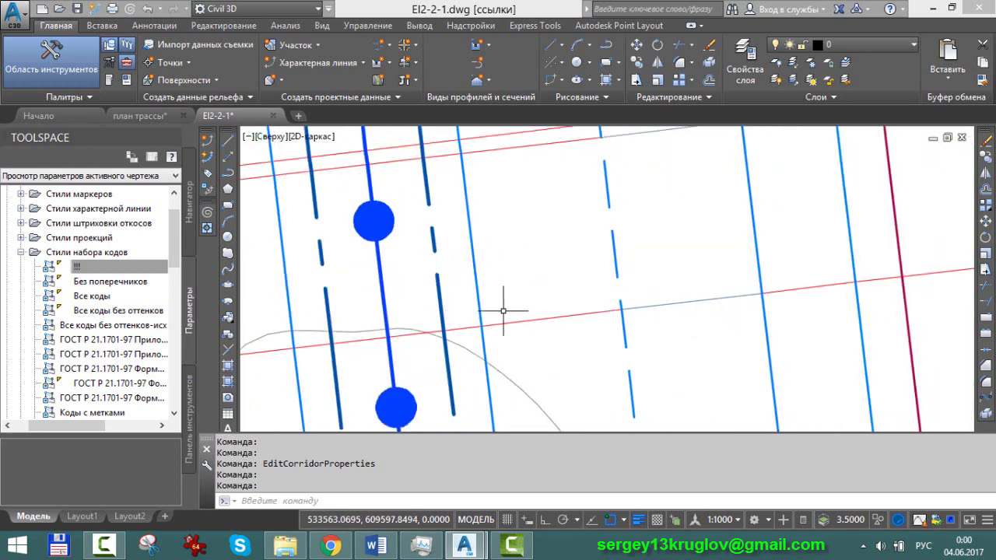
scroll(482, 300, down, 1)
scroll(488, 298, down, 2)
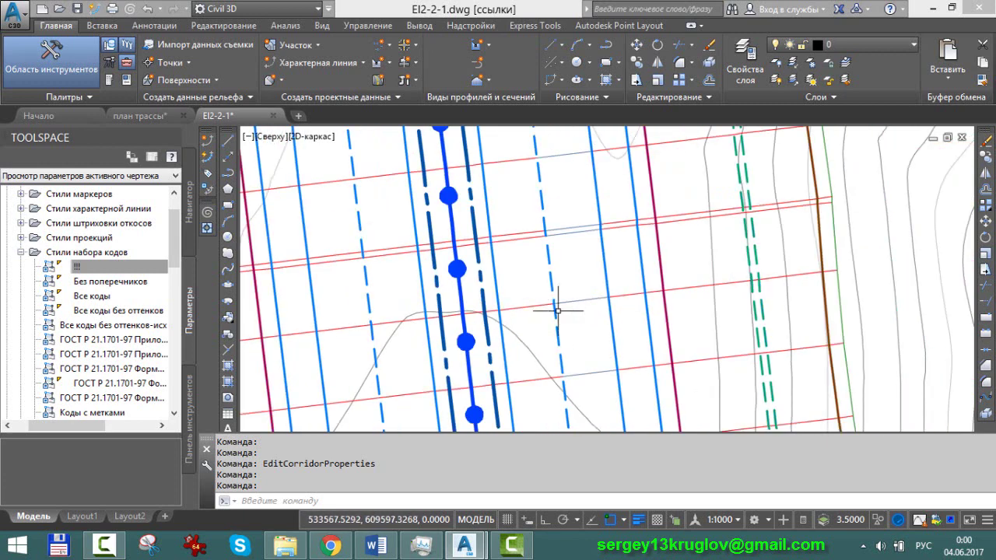
Bring up the Layer Properties Manager and resize and move it to reveal the drawing.
click(747, 74)
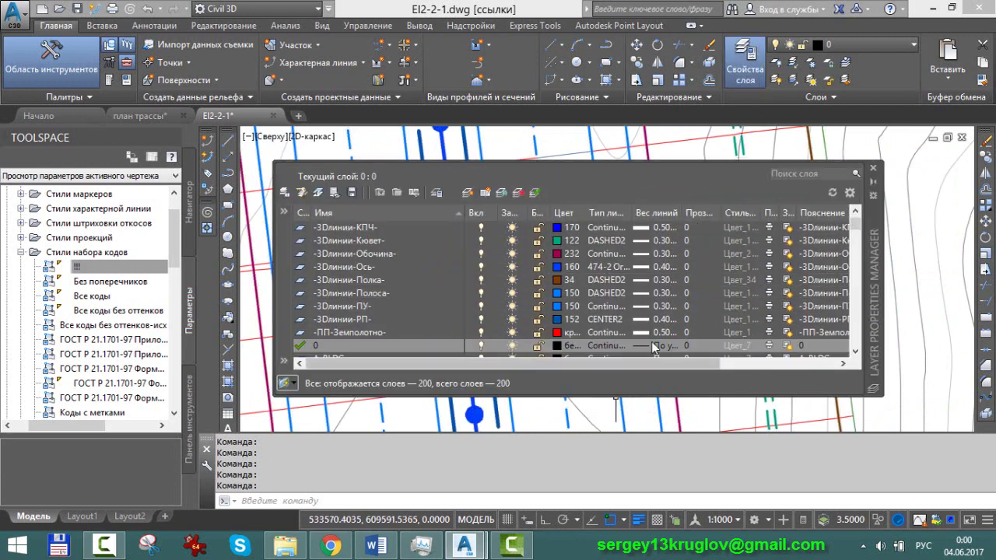
drag(687, 160, 687, 175)
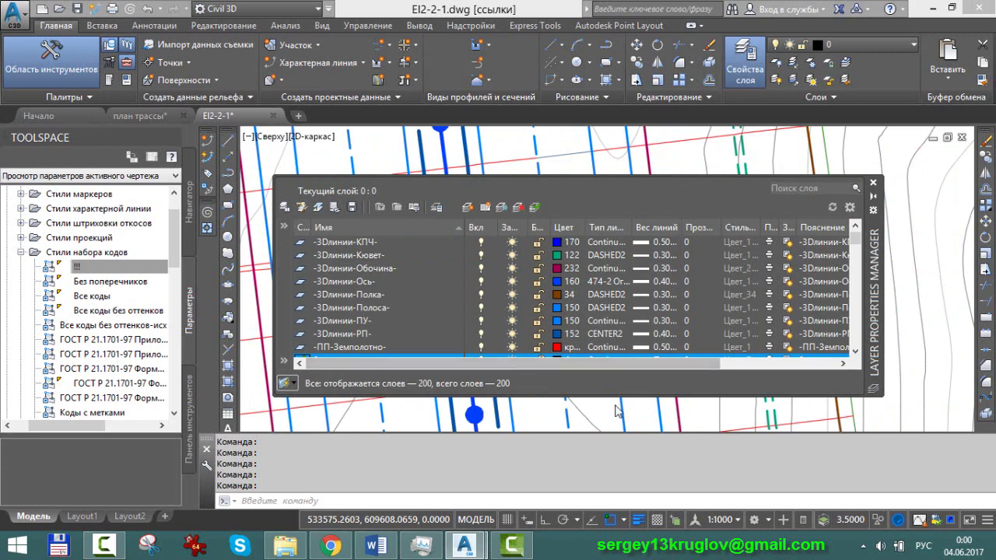
scroll(606, 411, down, 3)
scroll(607, 402, up, 2)
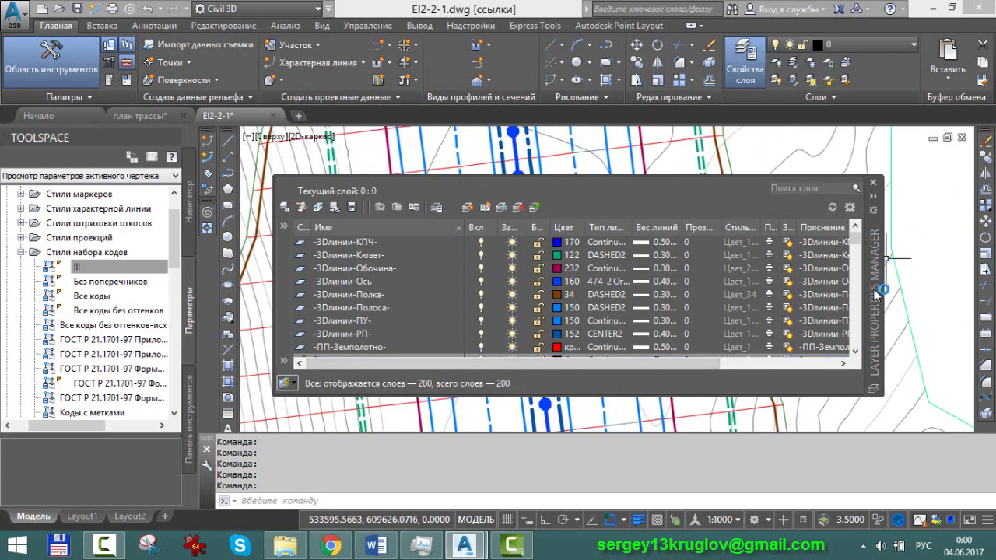
drag(875, 286, 869, 396)
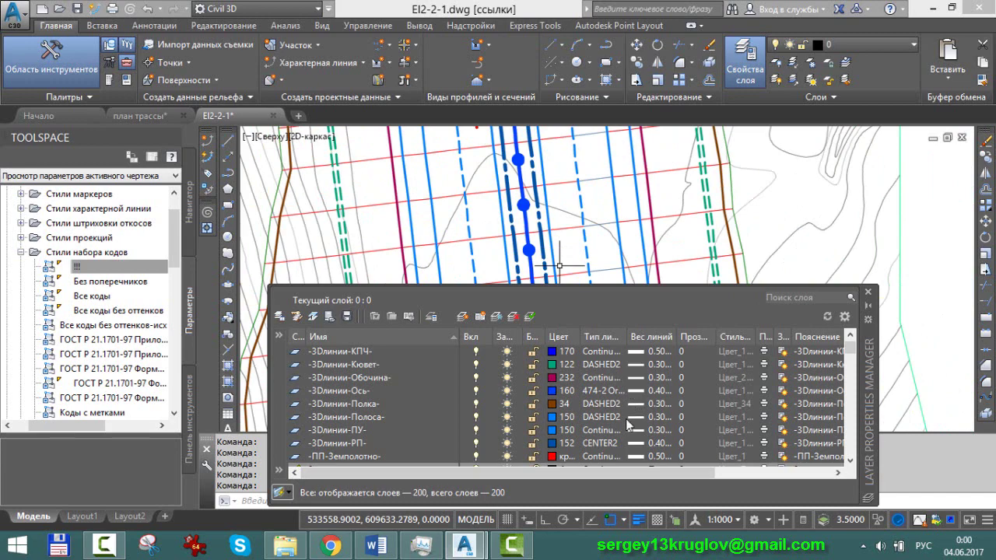
Set the -3Длинии-РП- layer's linetype to CENTER and window-select part of the drawing.
click(616, 442)
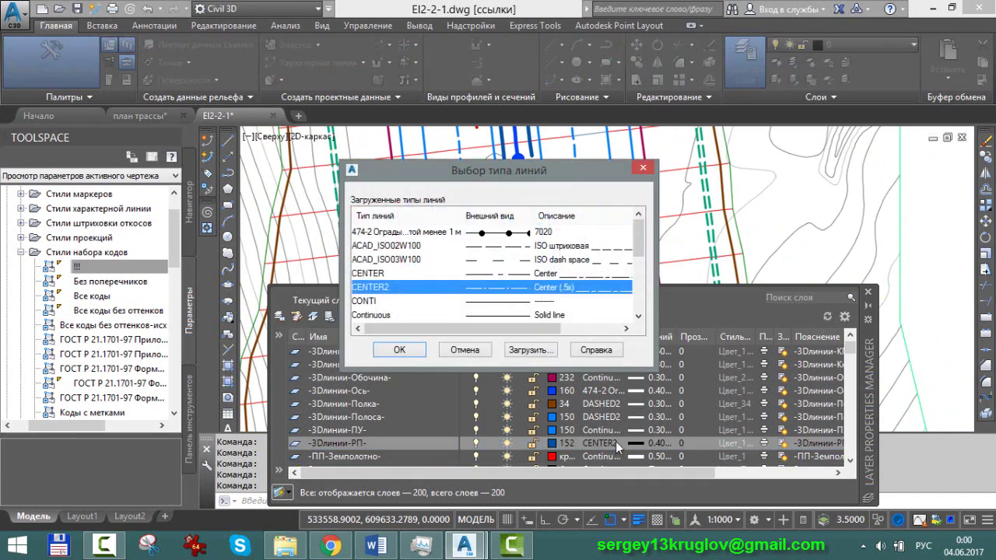
click(379, 273)
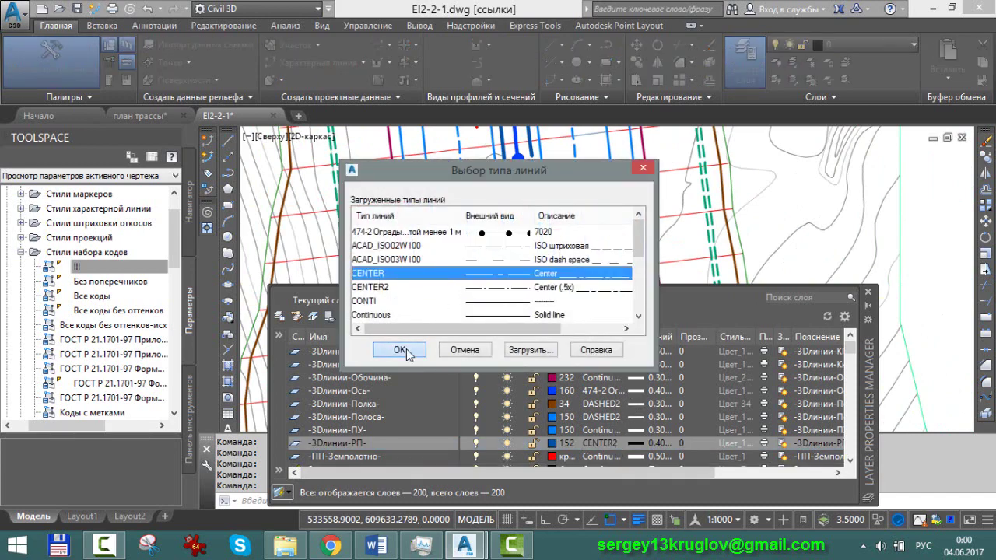
click(399, 350)
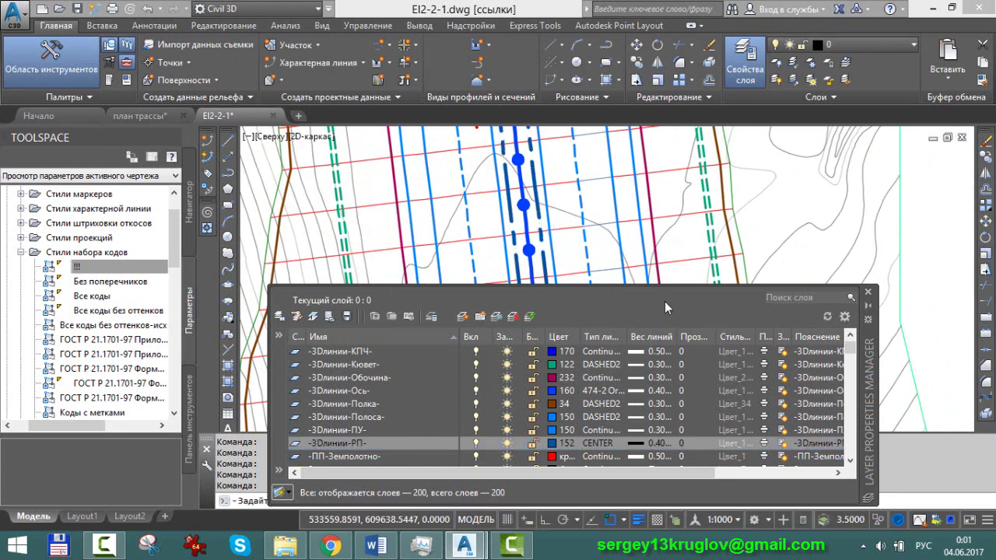
click(570, 219)
click(616, 271)
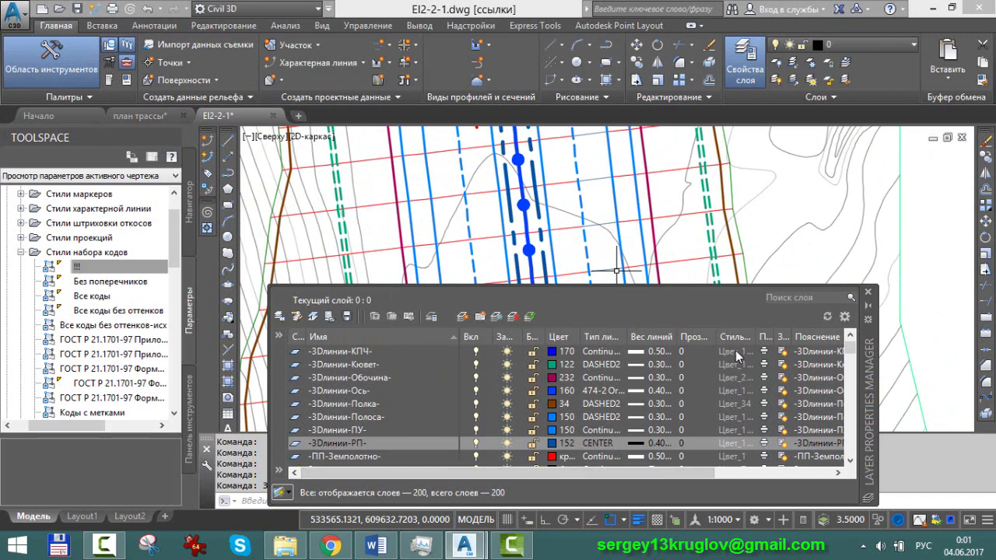
Change the -3Длинии-КПЧ- layer's lineweight to 0.70 mm.
scroll(645, 197, down, 2)
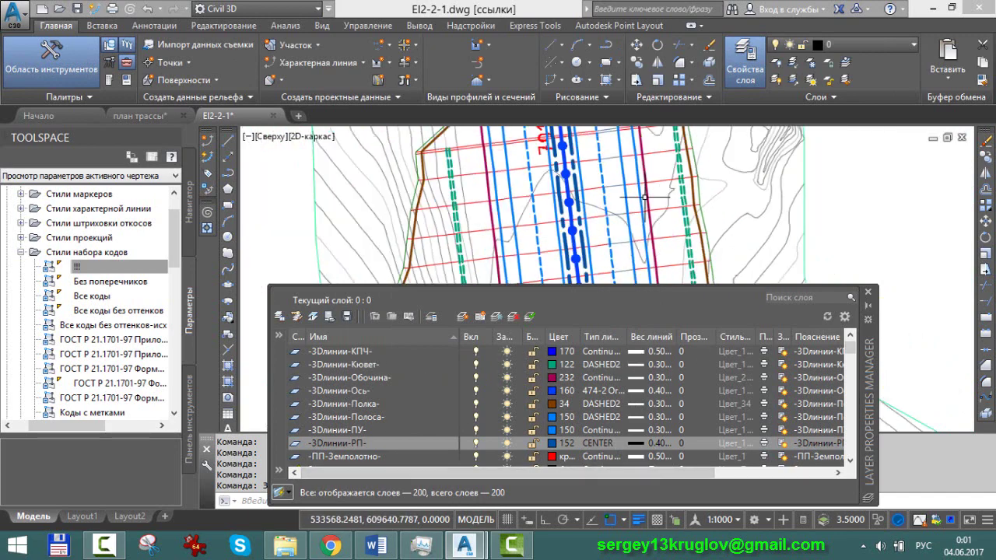
scroll(645, 197, up, 1)
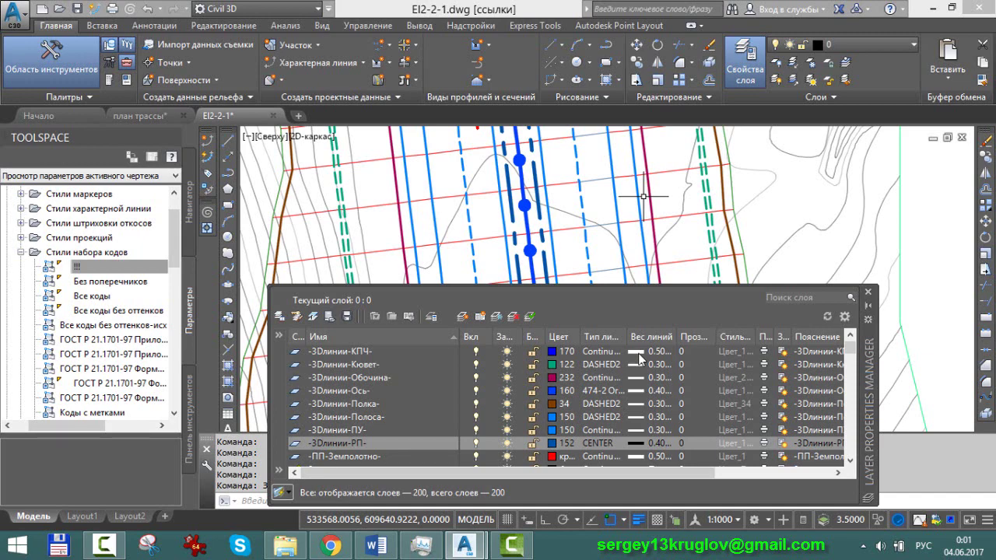
click(621, 352)
click(486, 289)
scroll(467, 296, down, 1)
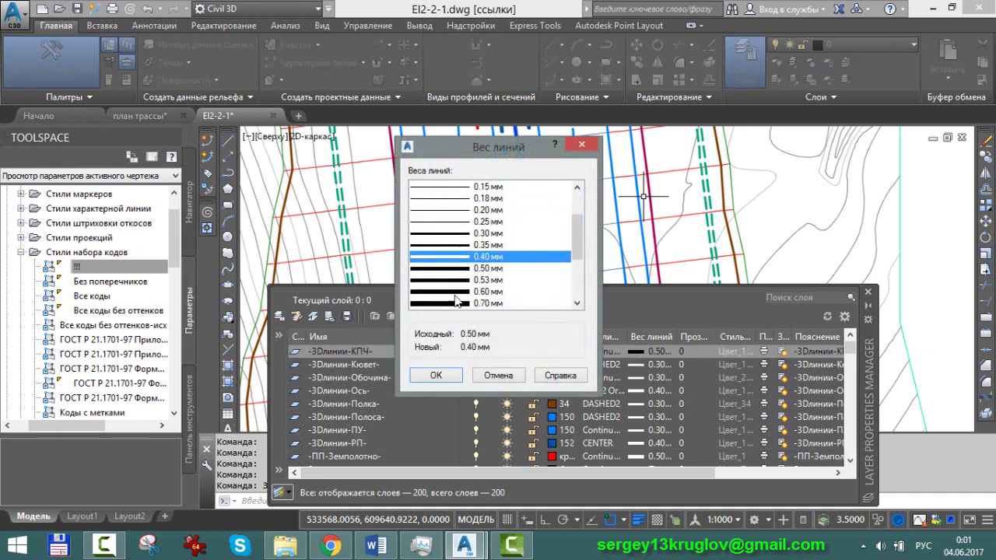
click(460, 303)
click(447, 375)
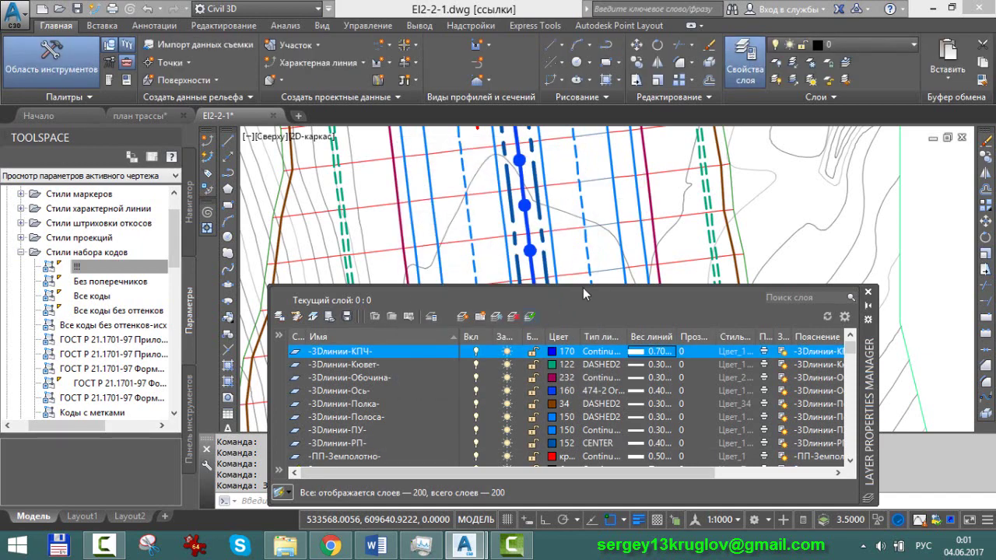
click(113, 267)
Open code set style !!! for editing and expand its Звено and Точка code groups.
right_click(113, 267)
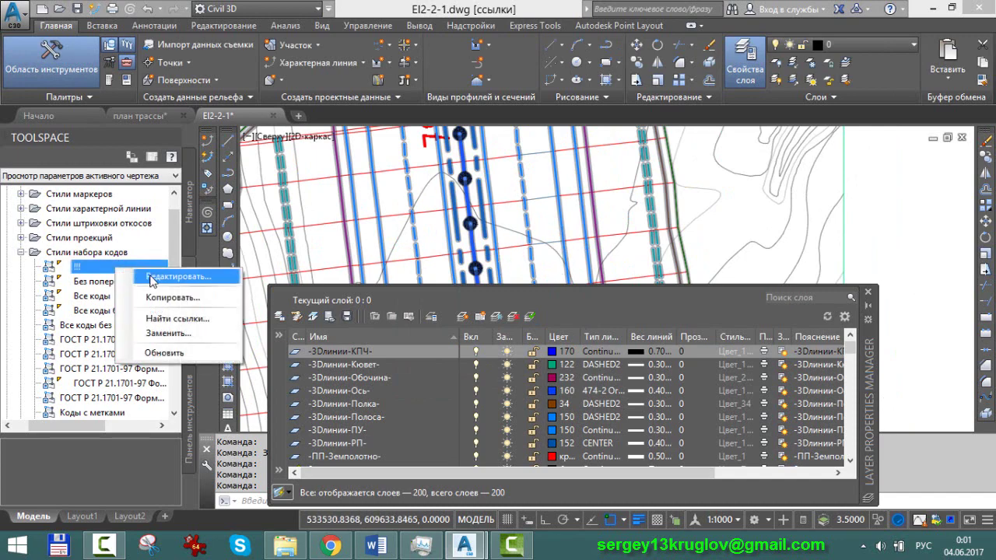
click(156, 277)
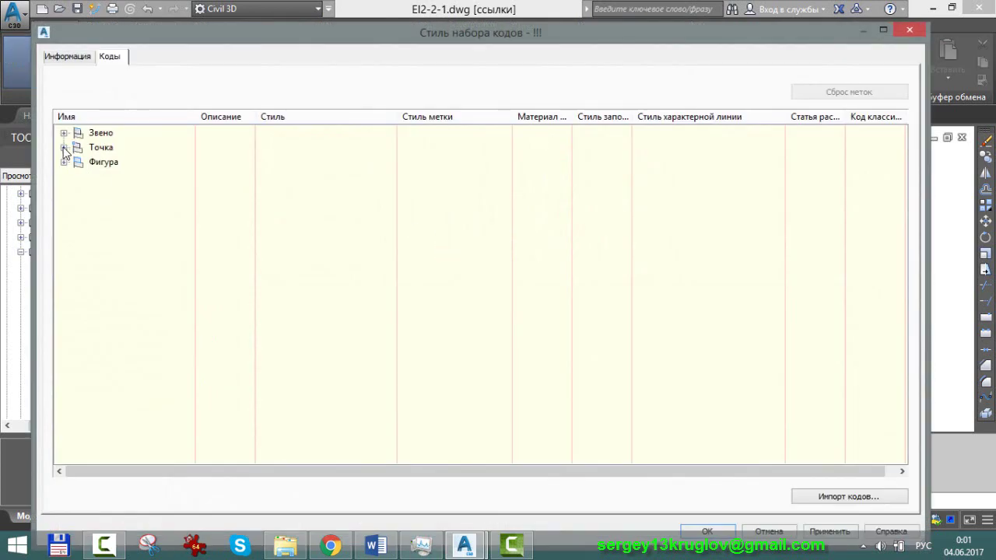
click(63, 134)
click(64, 190)
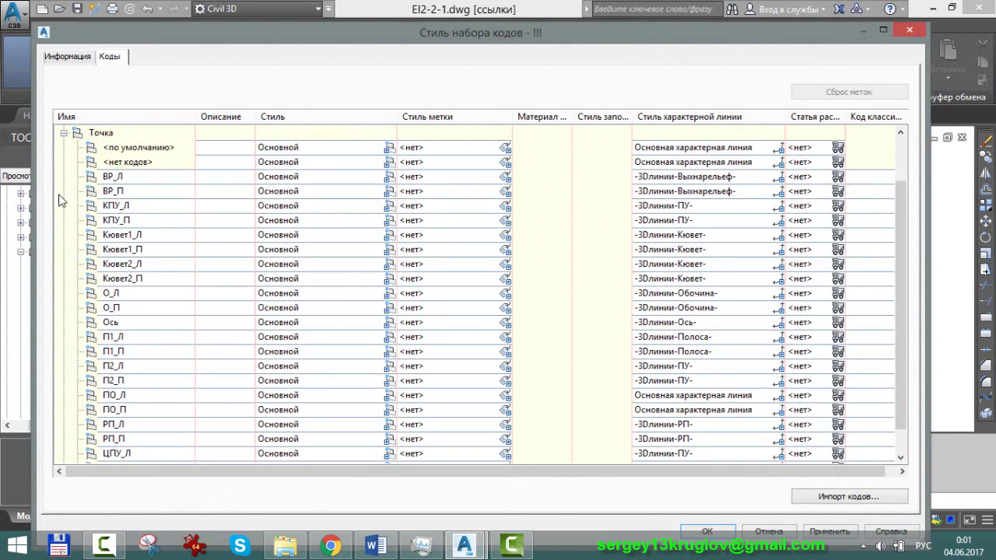
scroll(164, 406, down, 1)
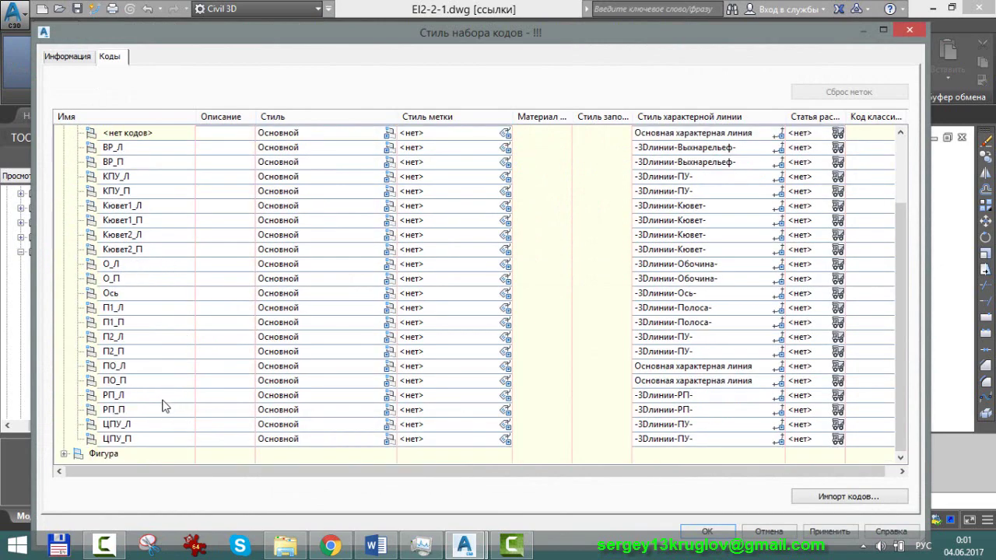
Assign the -3Длинии-КПЧ- feature line style to the КПУ_Л point code.
click(163, 177)
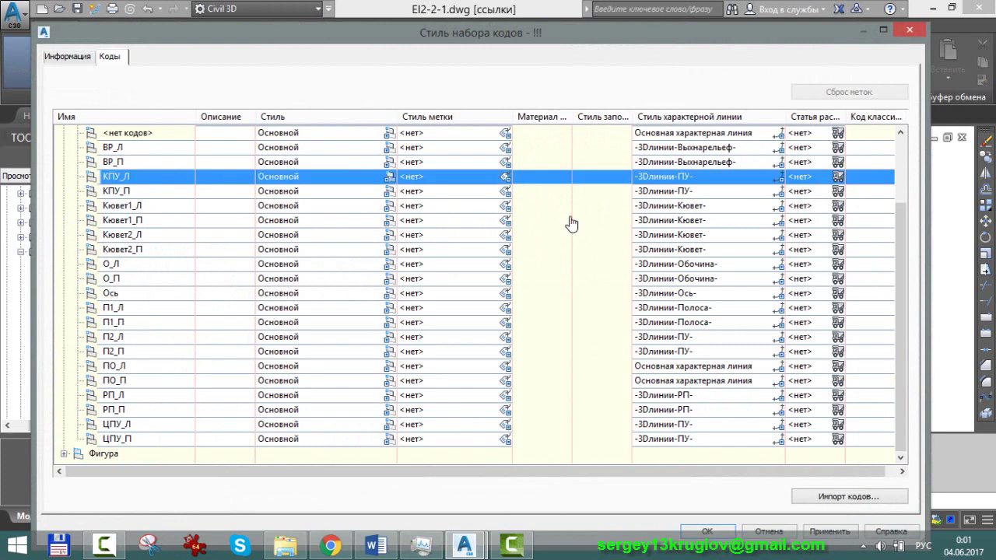
click(778, 176)
click(667, 210)
scroll(589, 253, up, 2)
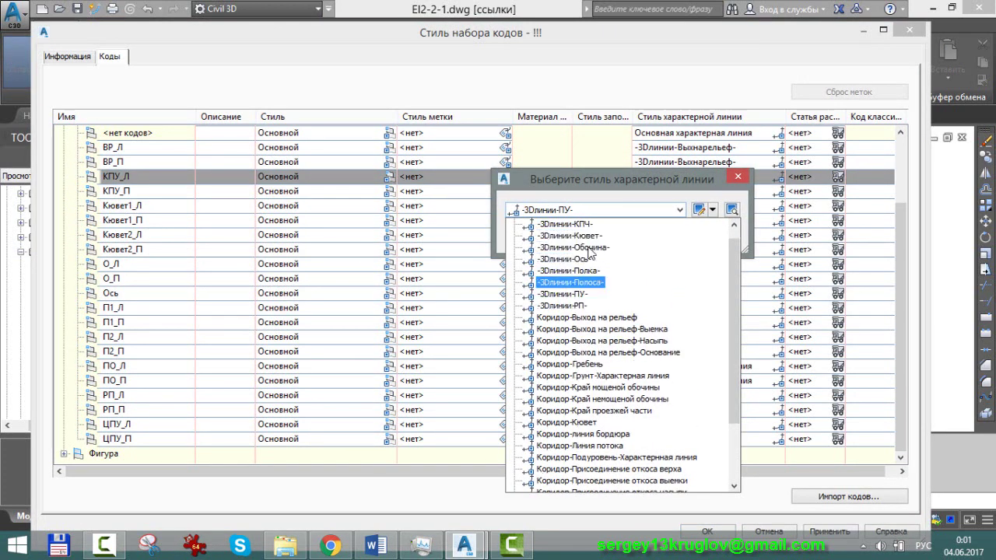
click(587, 224)
click(589, 235)
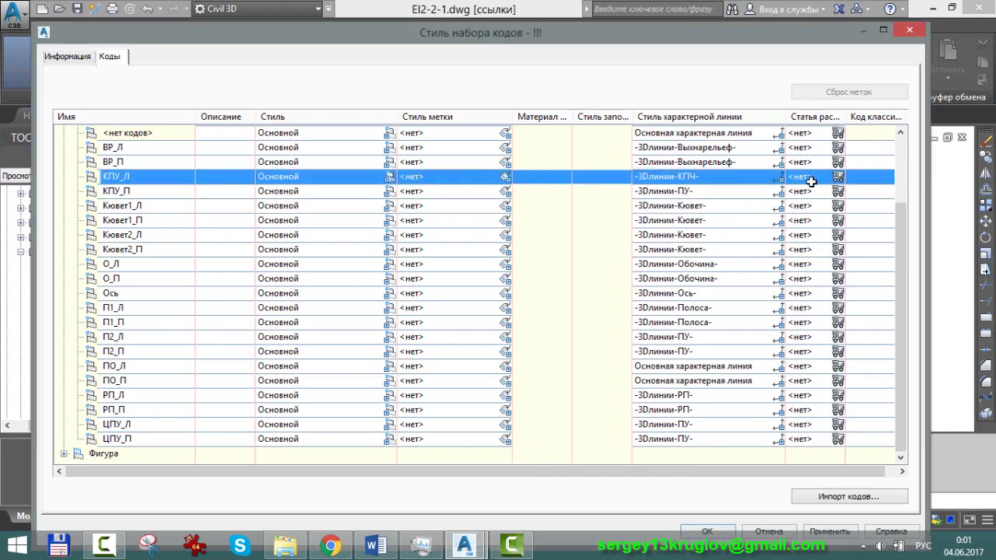
Assign -3Длинии-КПЧ- to КПУ_П, save the code set style, and close the layer manager.
click(778, 193)
click(596, 210)
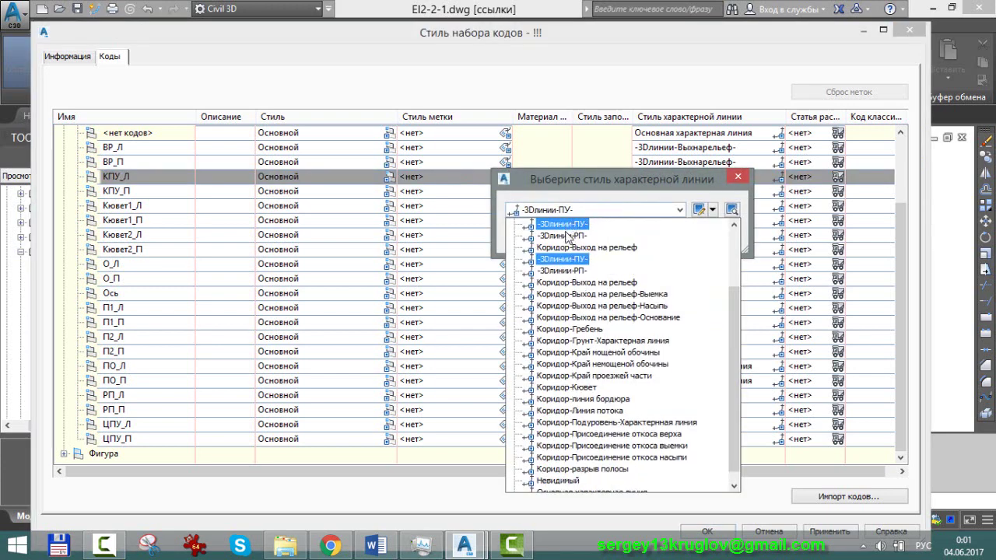
scroll(567, 237, up, 1)
click(566, 226)
click(573, 236)
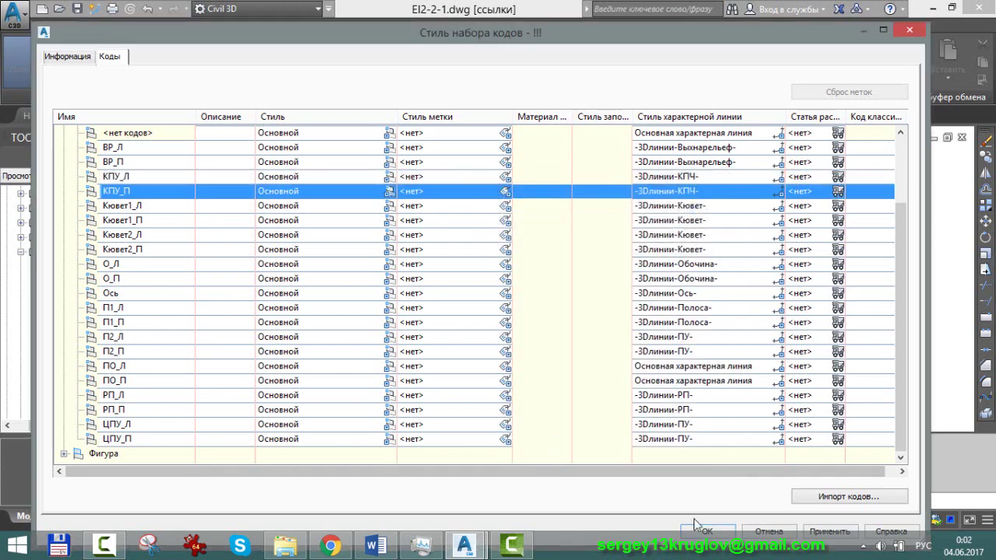
click(697, 529)
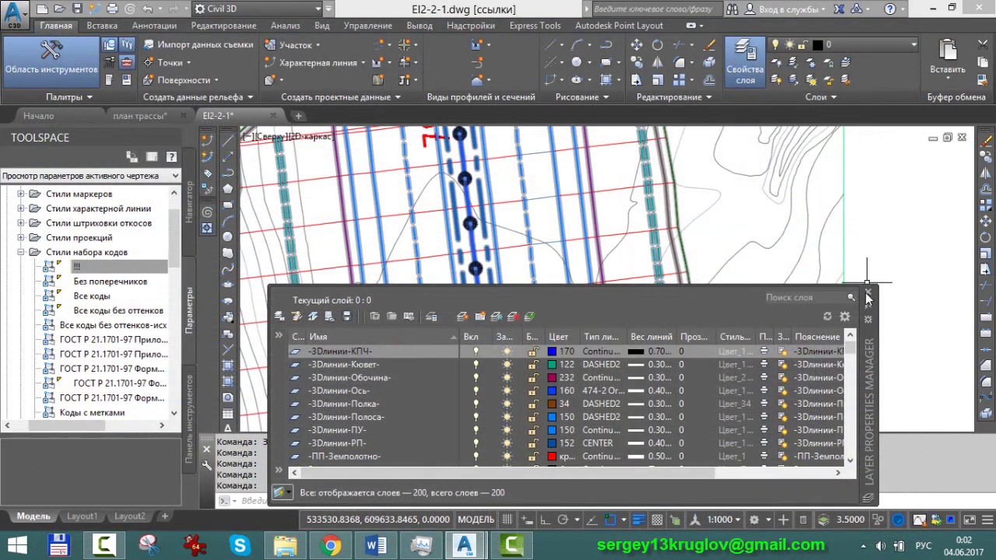
click(868, 293)
Switch corridor пк788-пк796 to the Все коды code set style.
right_click(585, 204)
click(646, 348)
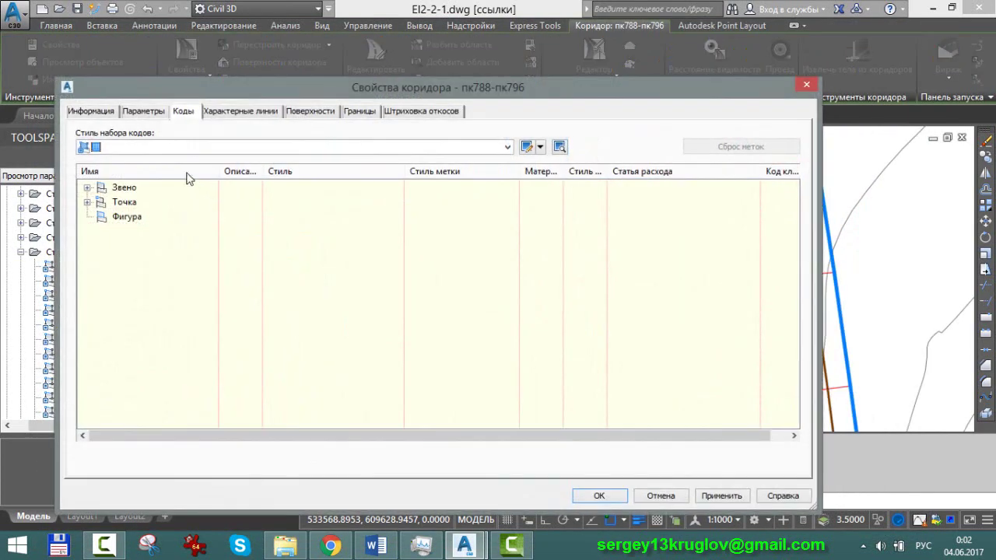
click(162, 147)
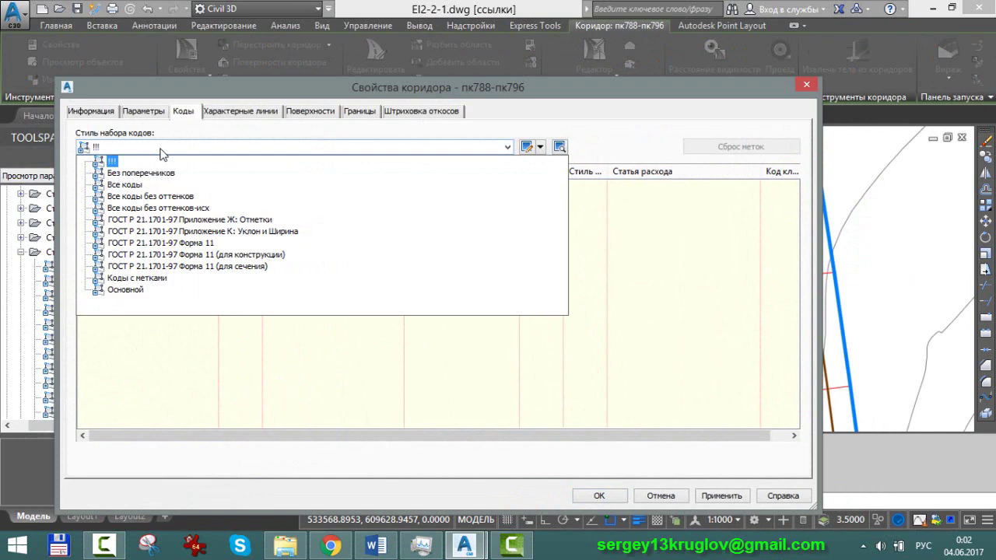
click(124, 184)
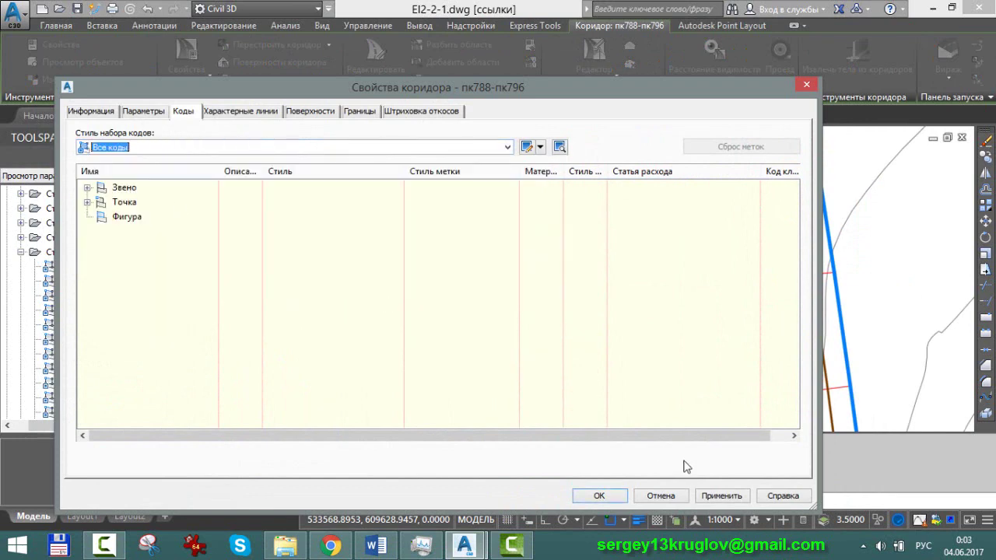
click(599, 496)
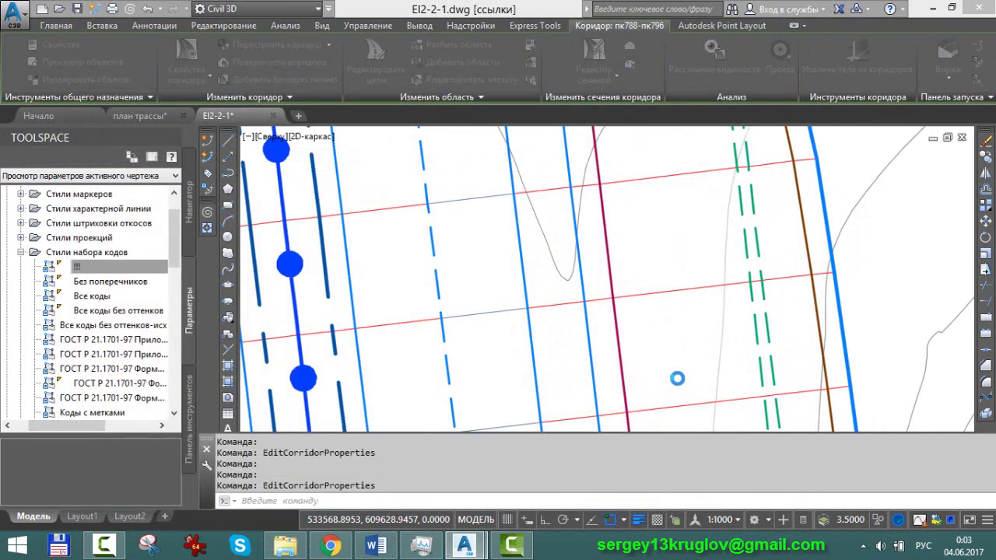
Switch the corridor back to the !!! code set style so it redraws.
click(651, 293)
right_click(651, 293)
click(670, 348)
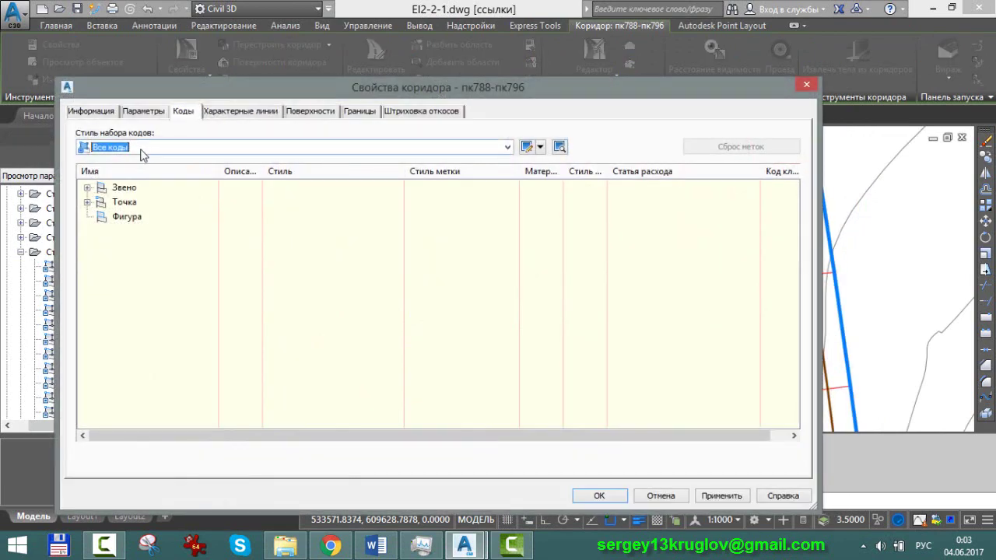
click(141, 151)
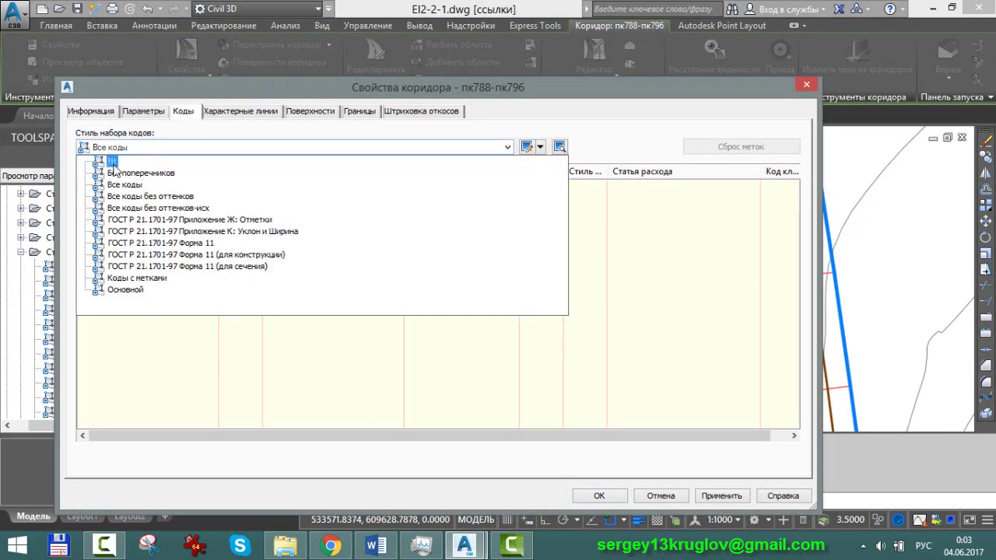
click(109, 161)
click(599, 496)
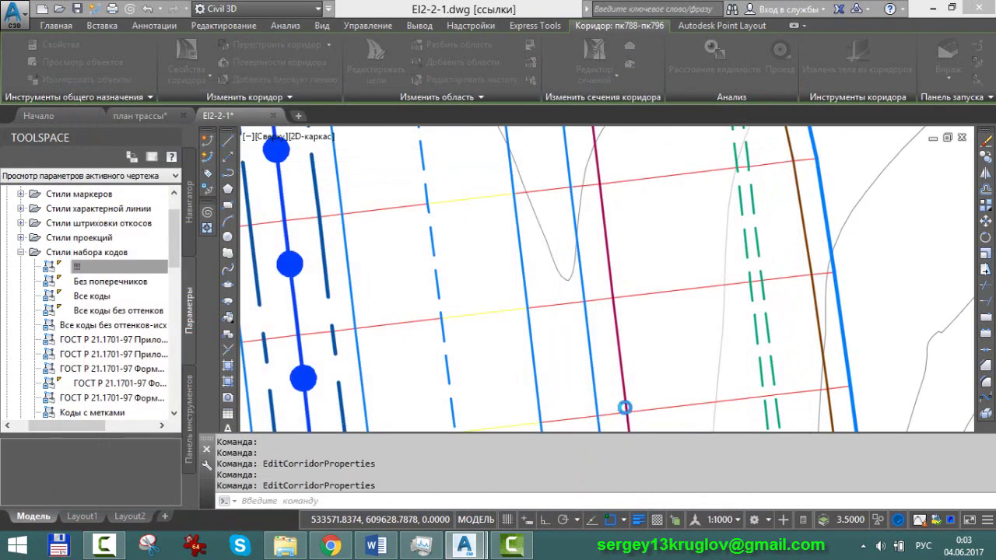
scroll(604, 355, down, 2)
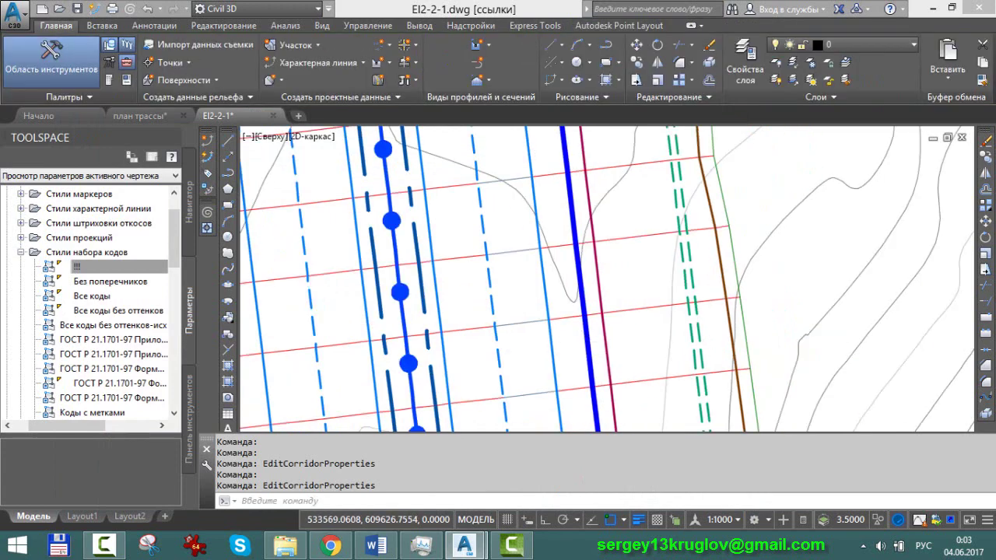
scroll(620, 320, down, 1)
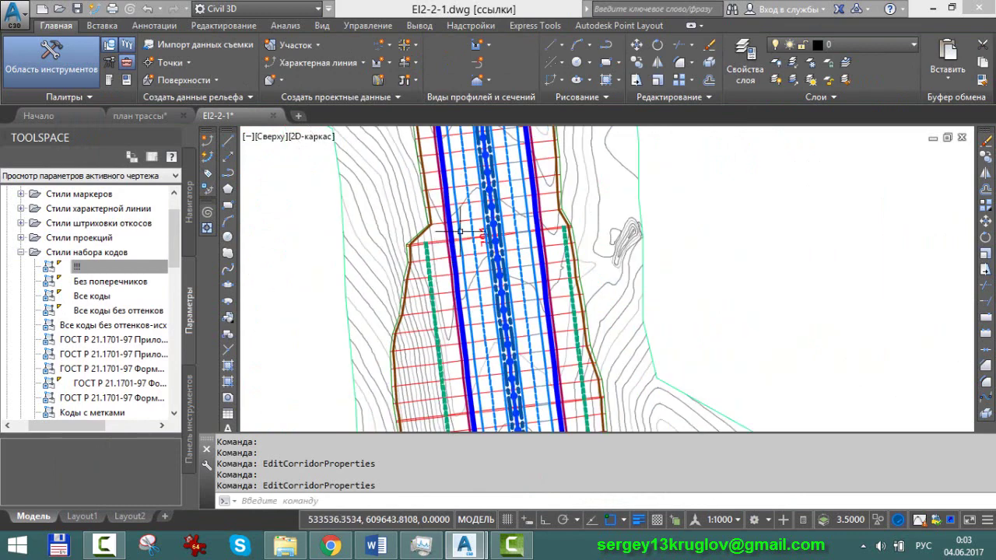
scroll(428, 218, down, 5)
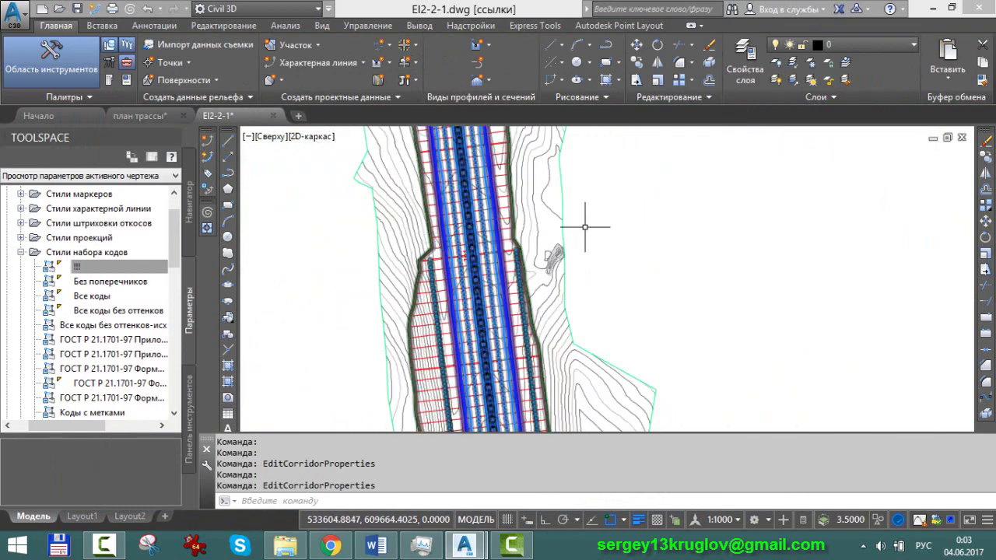
scroll(525, 262, up, 4)
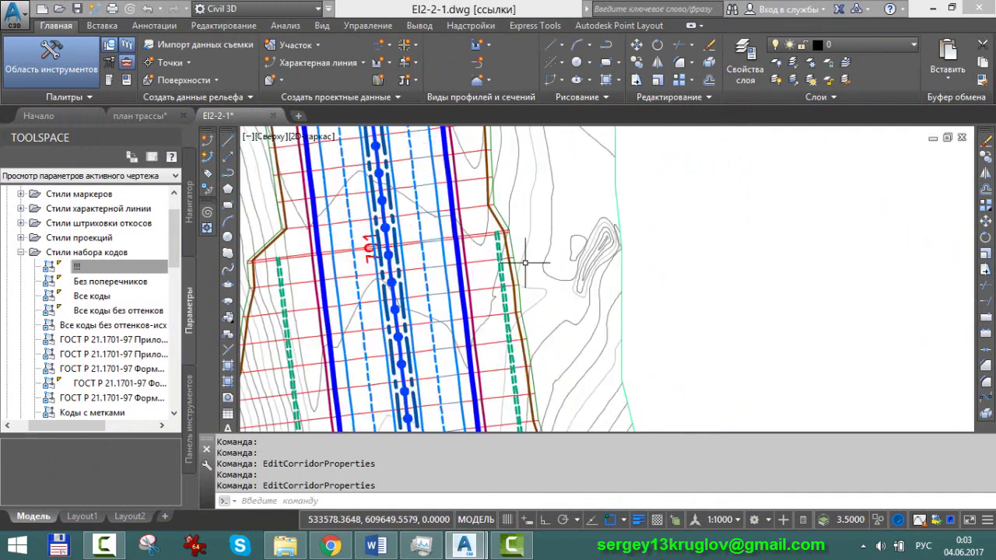
click(506, 285)
scroll(484, 296, down, 3)
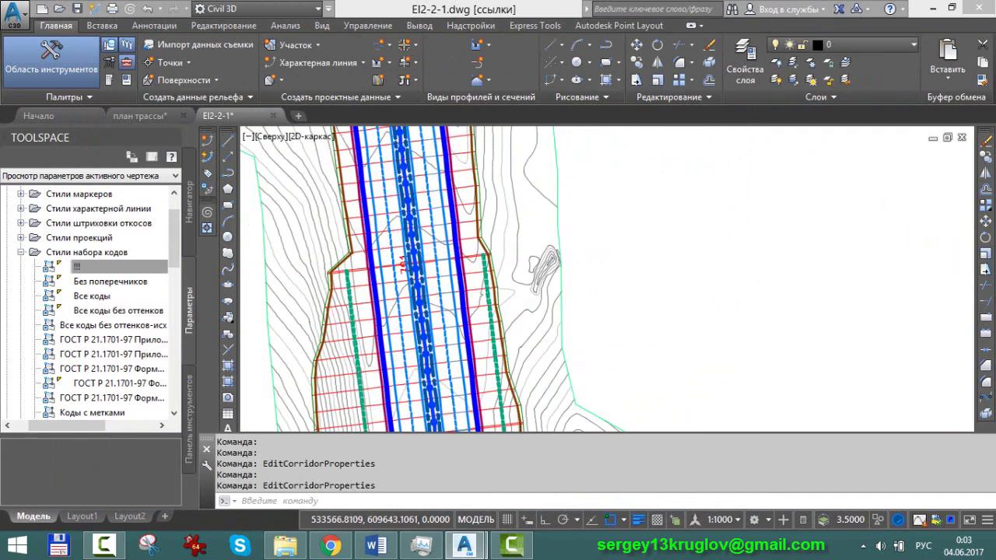
scroll(537, 280, down, 3)
scroll(560, 280, down, 2)
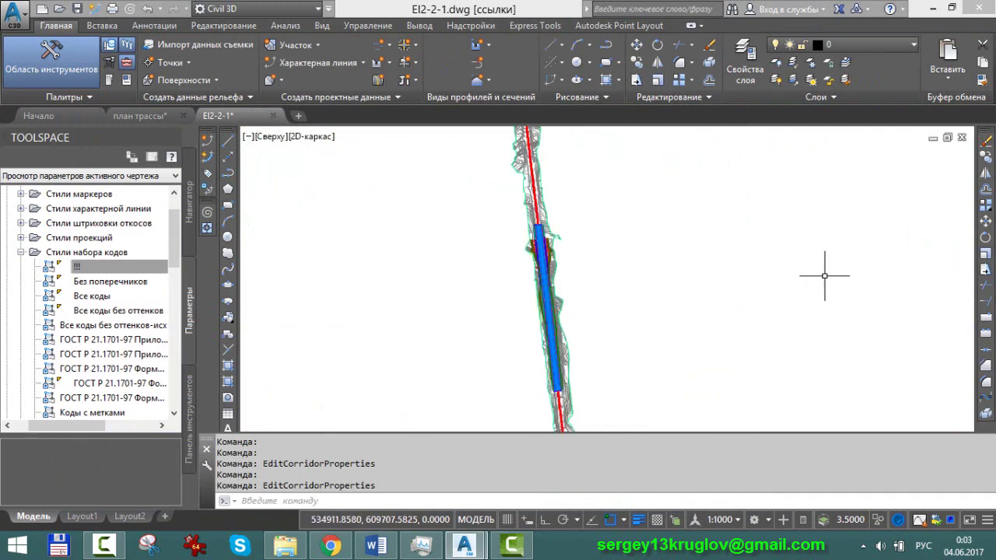
scroll(667, 278, down, 2)
scroll(667, 280, down, 2)
scroll(667, 280, down, 3)
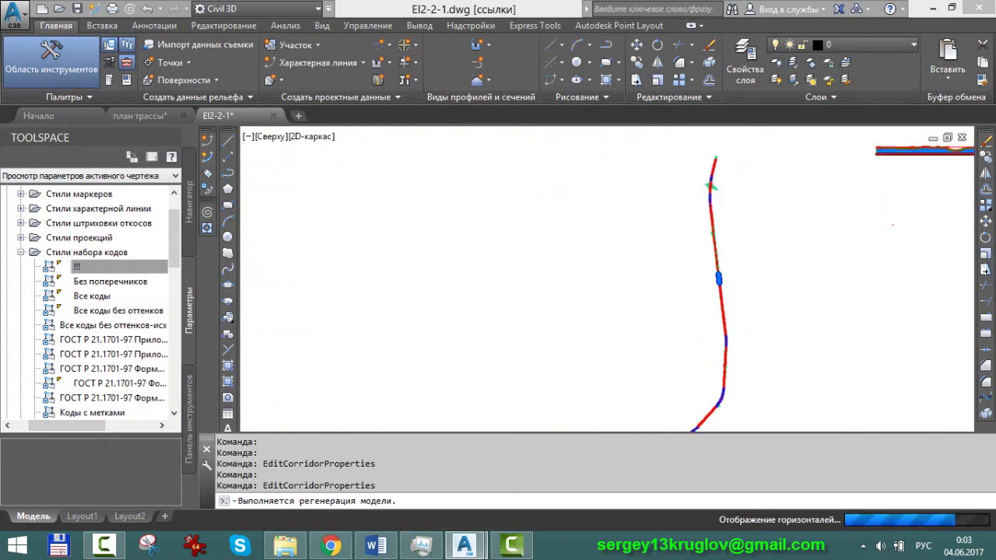
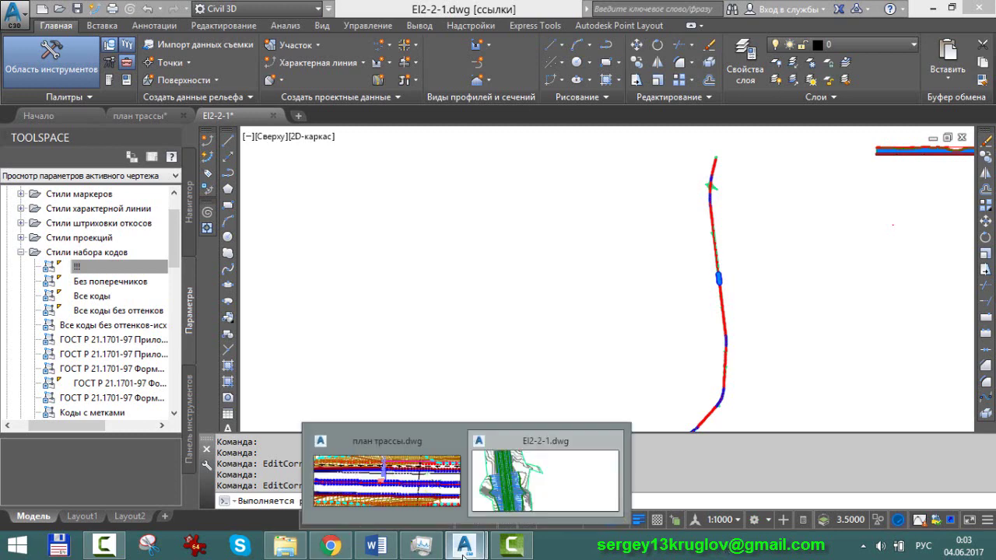
Switch to the El2-2-1 drawing and zoom around the corridor in plan view.
click(529, 516)
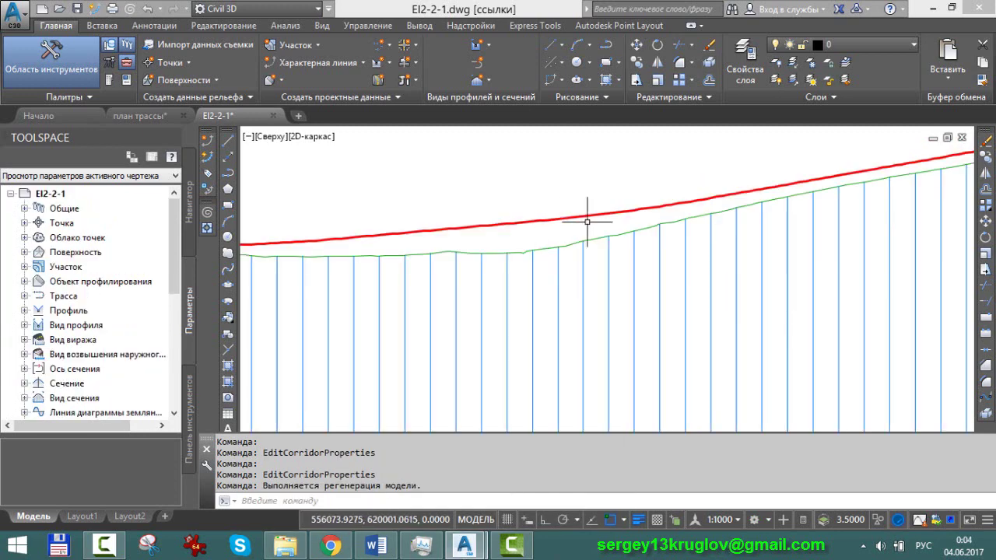
scroll(802, 181, down, 2)
scroll(807, 178, down, 2)
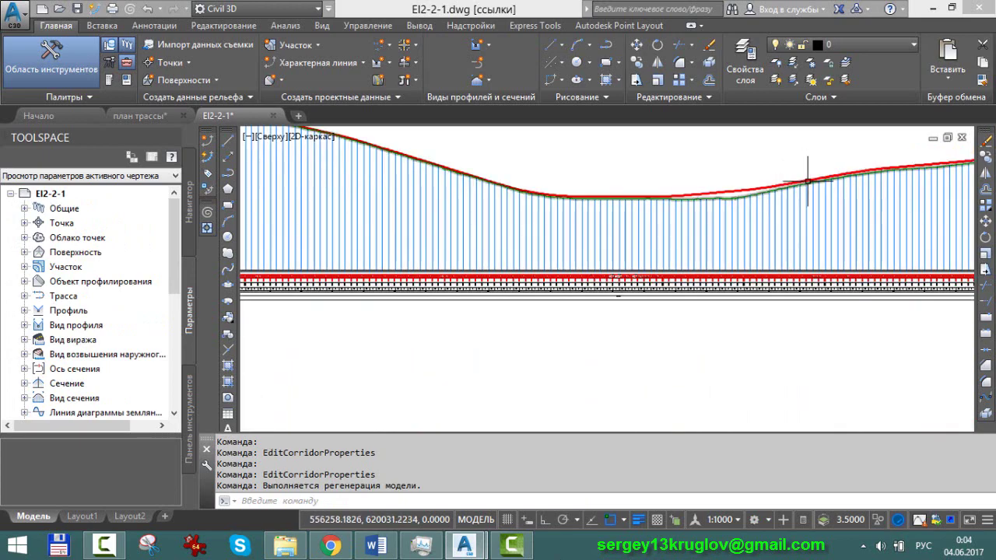
scroll(773, 185, down, 2)
scroll(764, 187, up, 2)
scroll(783, 211, down, 3)
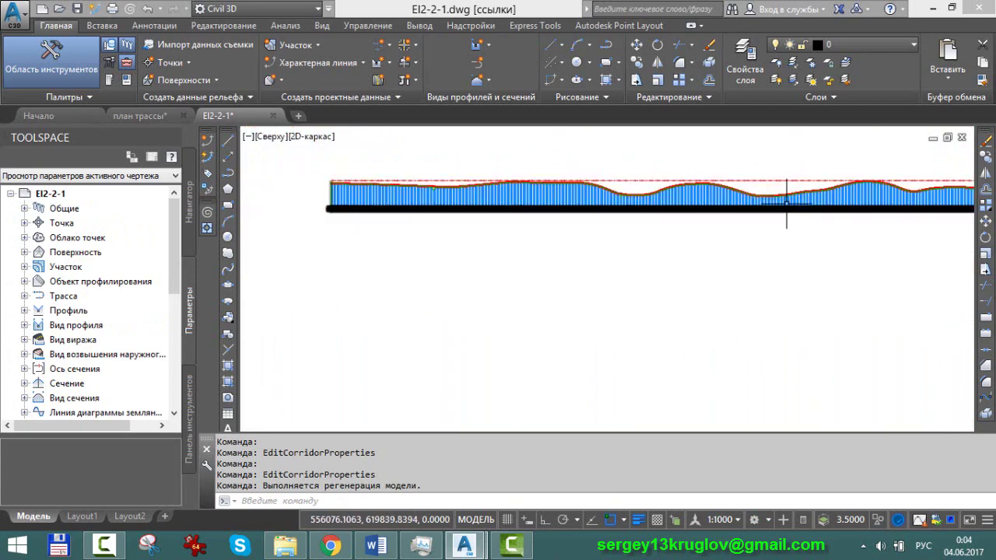
scroll(782, 211, up, 3)
scroll(744, 192, up, 4)
scroll(655, 215, up, 2)
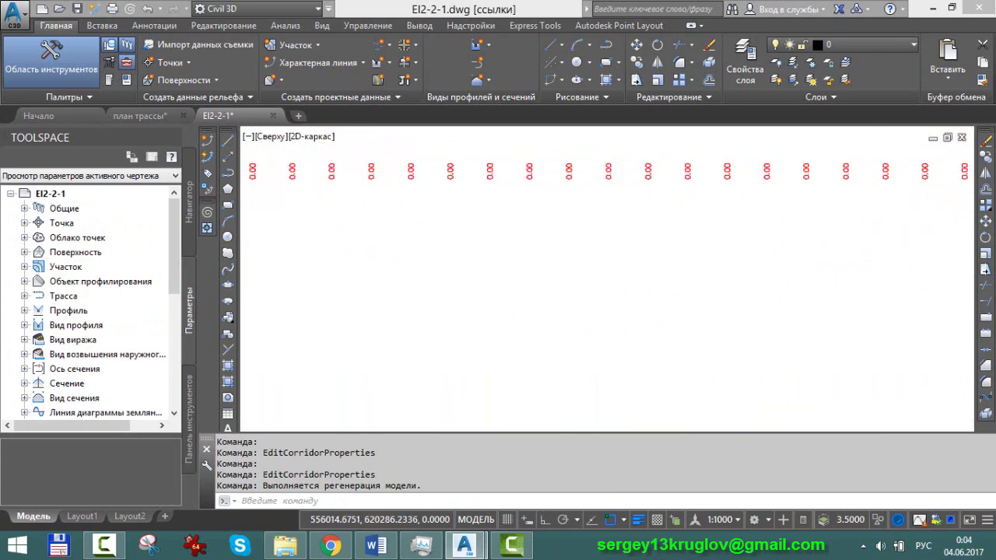
scroll(683, 263, down, 3)
scroll(683, 263, down, 3)
scroll(460, 351, down, 1)
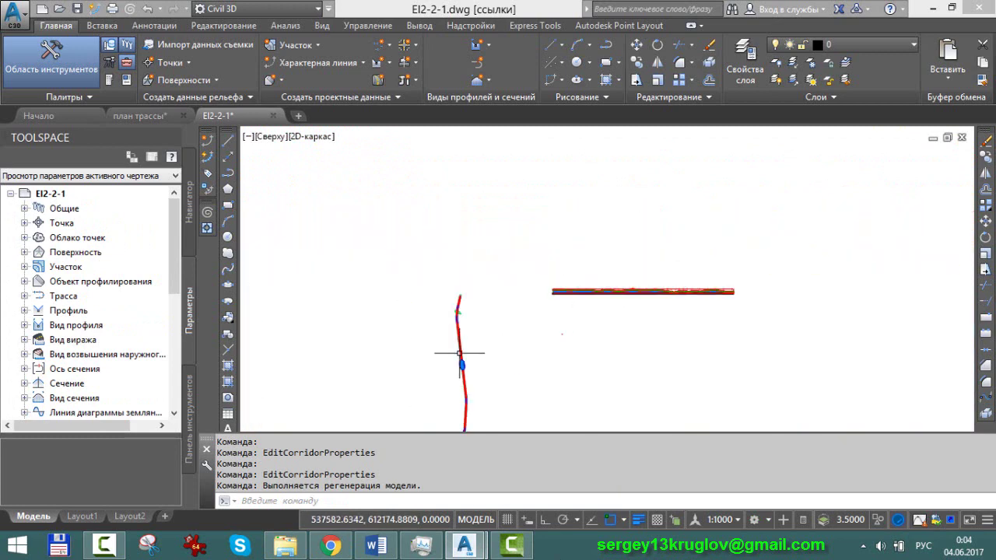
middle_drag(460, 351, 478, 329)
scroll(477, 329, up, 3)
scroll(529, 327, up, 2)
scroll(578, 311, up, 3)
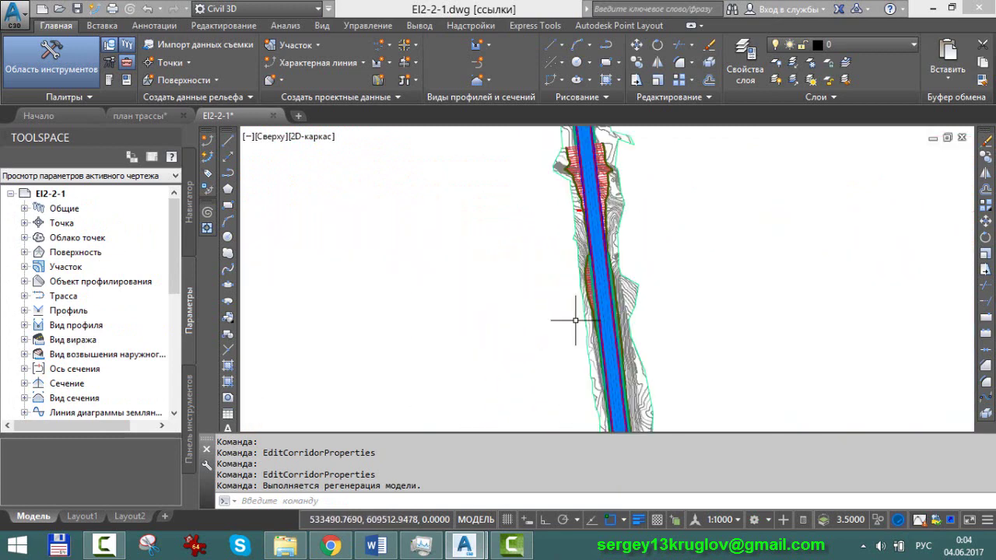
scroll(579, 295, up, 3)
scroll(581, 285, up, 3)
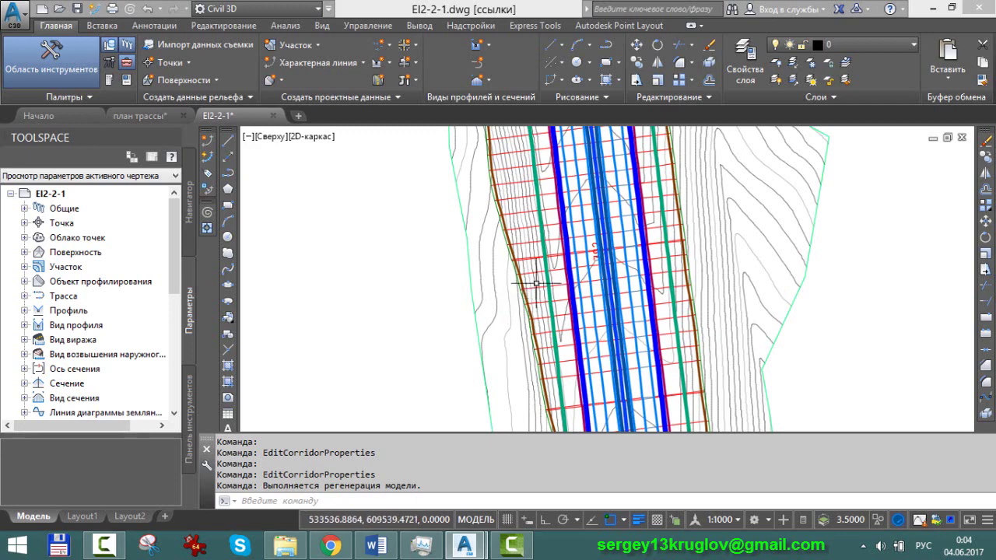
scroll(592, 256, up, 2)
scroll(518, 311, up, 2)
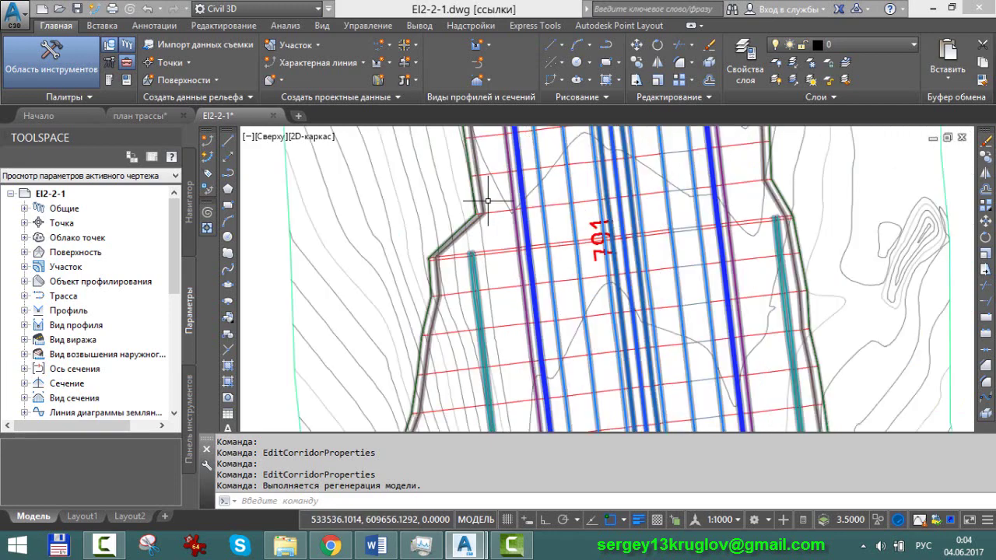
scroll(476, 200, up, 1)
scroll(484, 193, down, 3)
scroll(484, 194, down, 2)
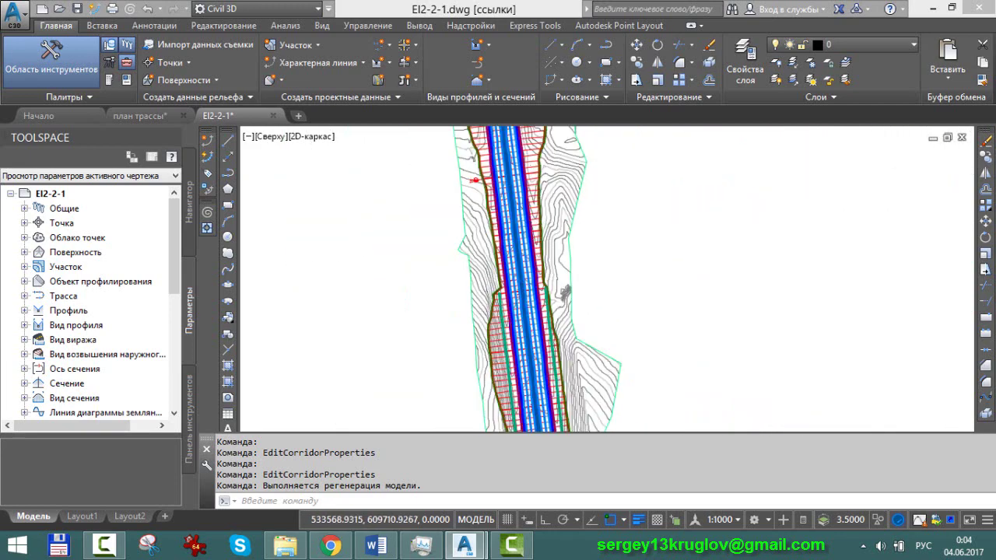
scroll(483, 193, down, 1)
scroll(498, 350, down, 1)
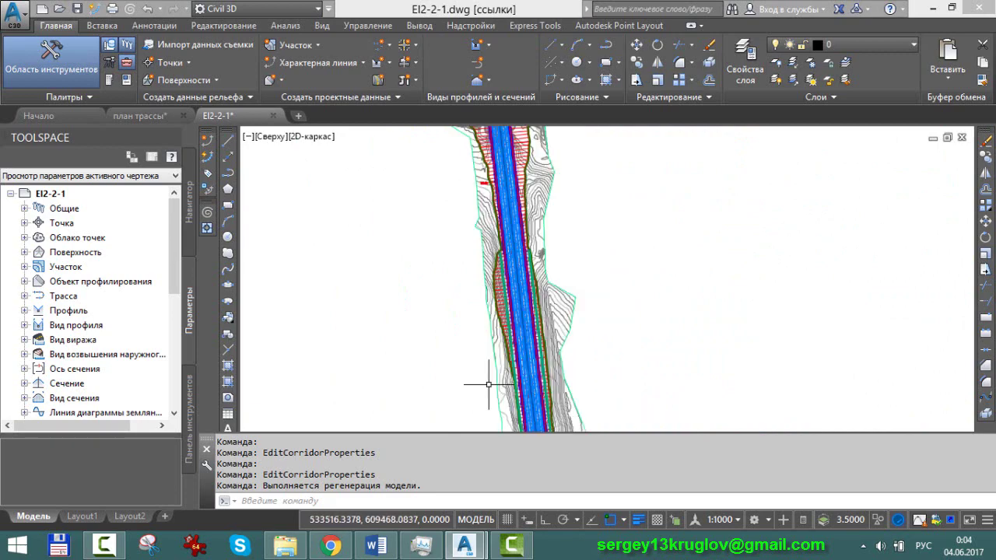
scroll(489, 382, up, 2)
scroll(513, 360, up, 3)
scroll(545, 319, down, 3)
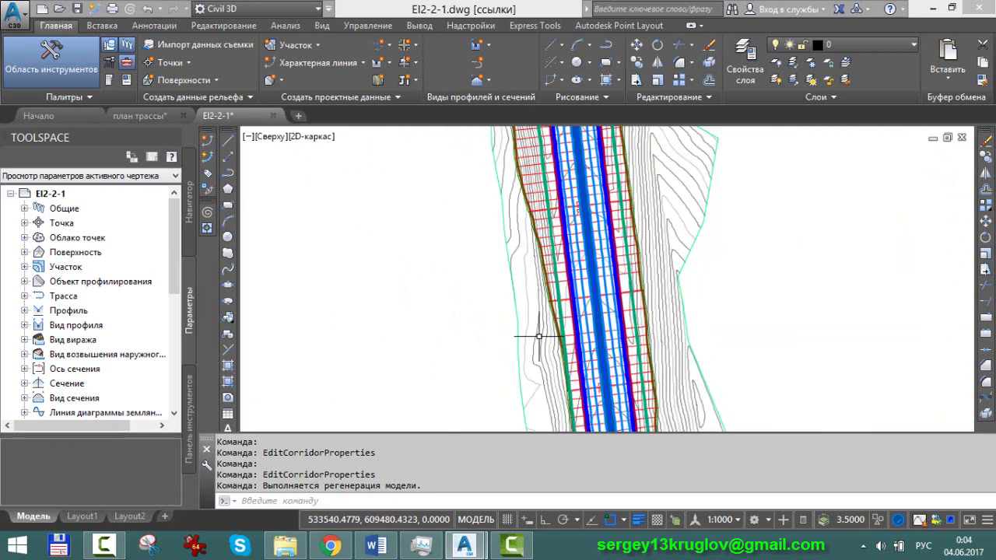
scroll(462, 351, down, 2)
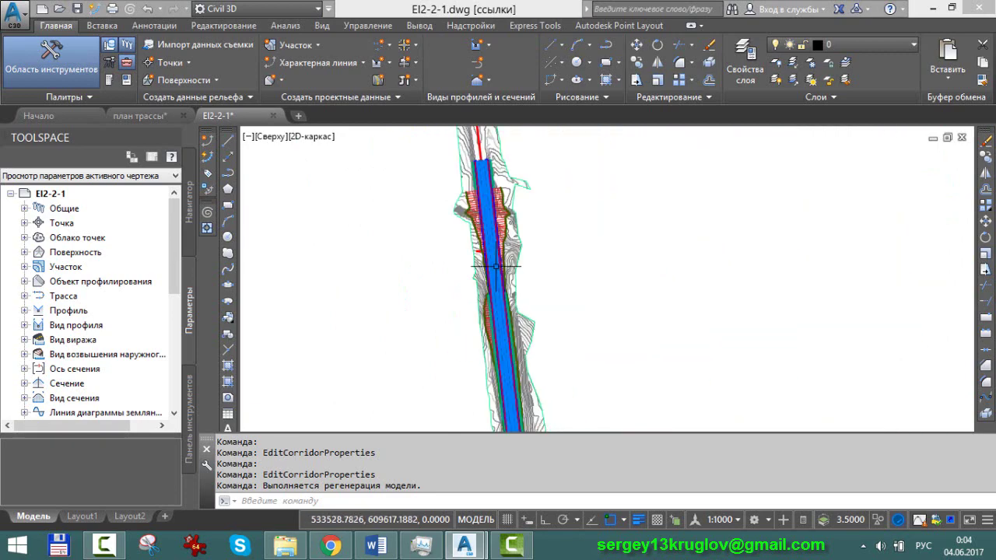
scroll(498, 193, up, 2)
scroll(483, 389, up, 1)
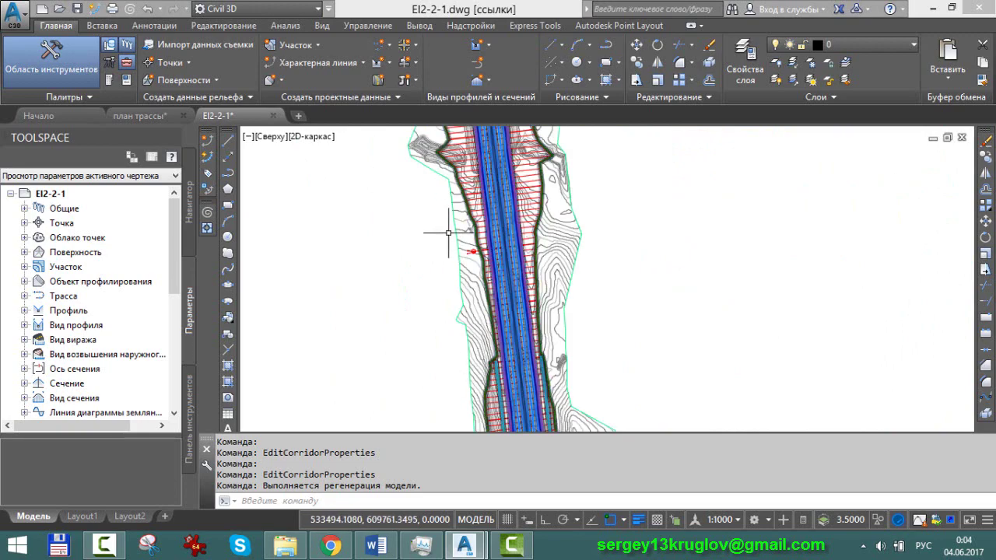
scroll(456, 351, down, 1)
scroll(456, 351, up, 2)
scroll(474, 311, up, 1)
scroll(479, 297, up, 3)
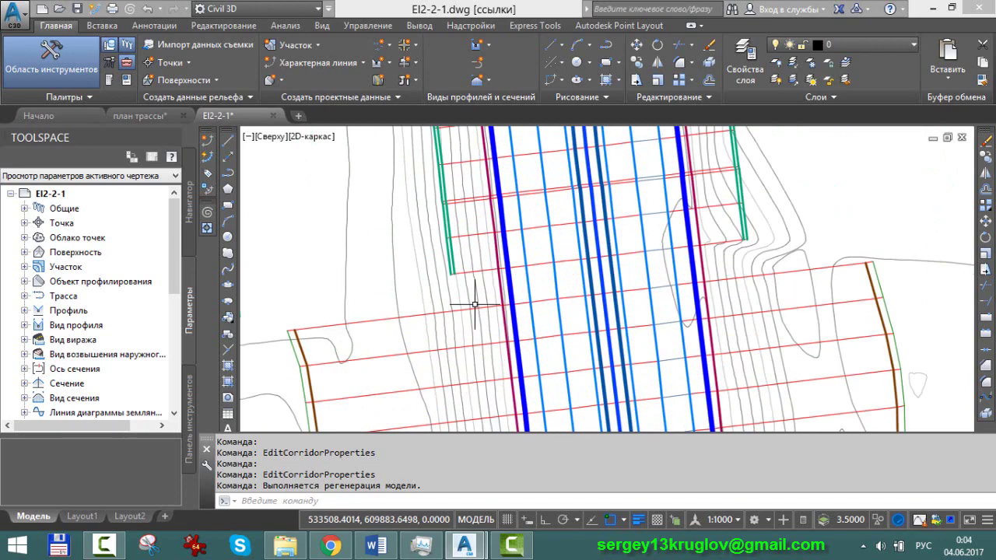
scroll(473, 310, down, 5)
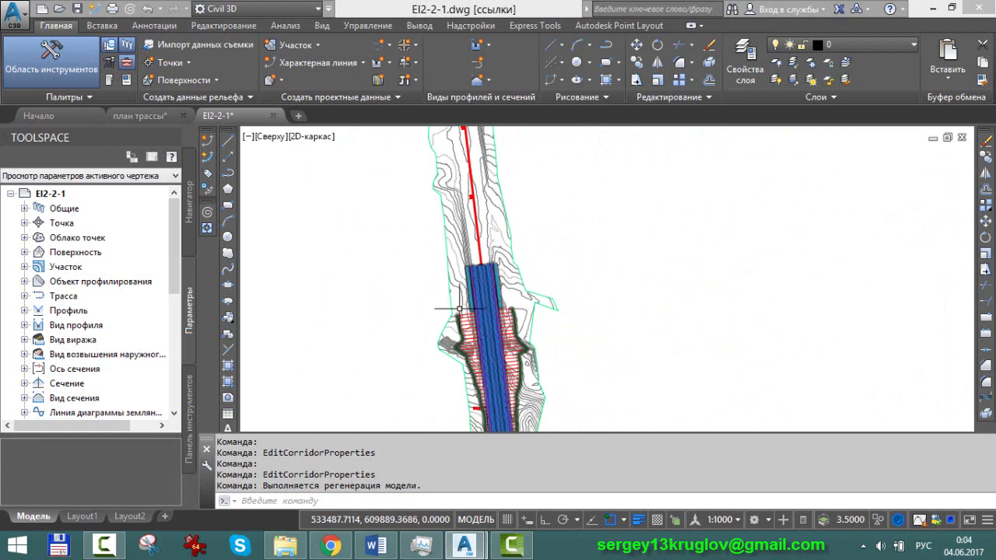
scroll(459, 311, up, 2)
scroll(467, 284, up, 4)
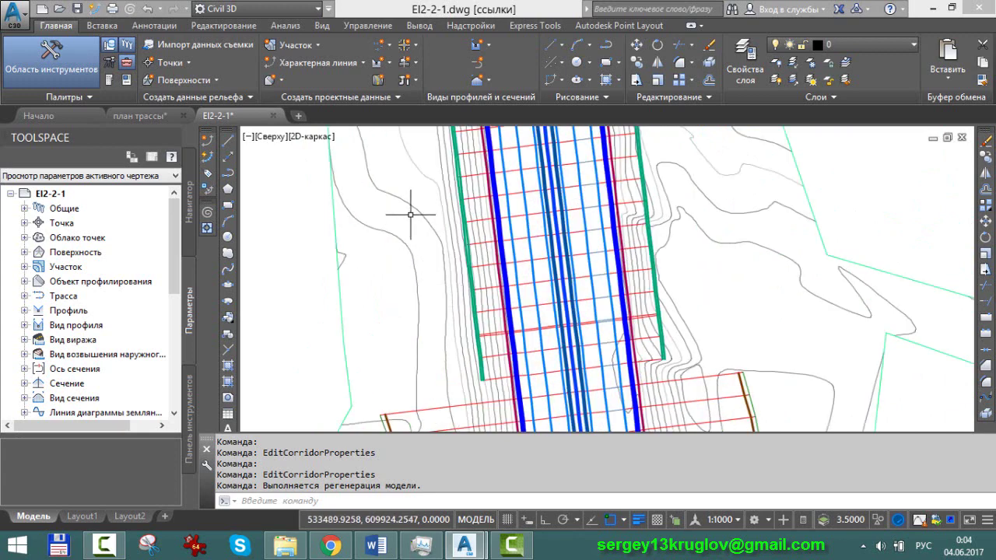
scroll(409, 275, down, 2)
scroll(389, 277, up, 2)
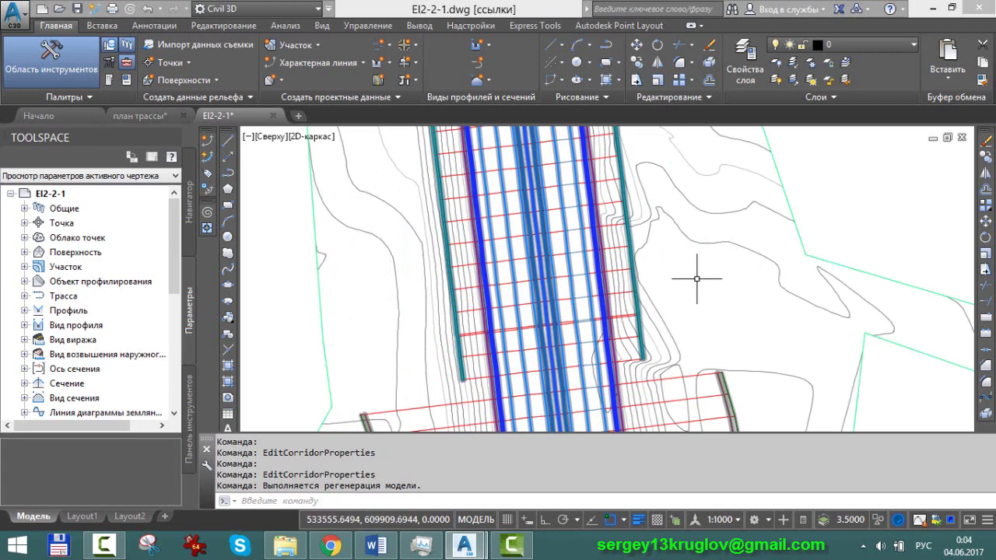
scroll(697, 278, down, 4)
scroll(671, 315, down, 2)
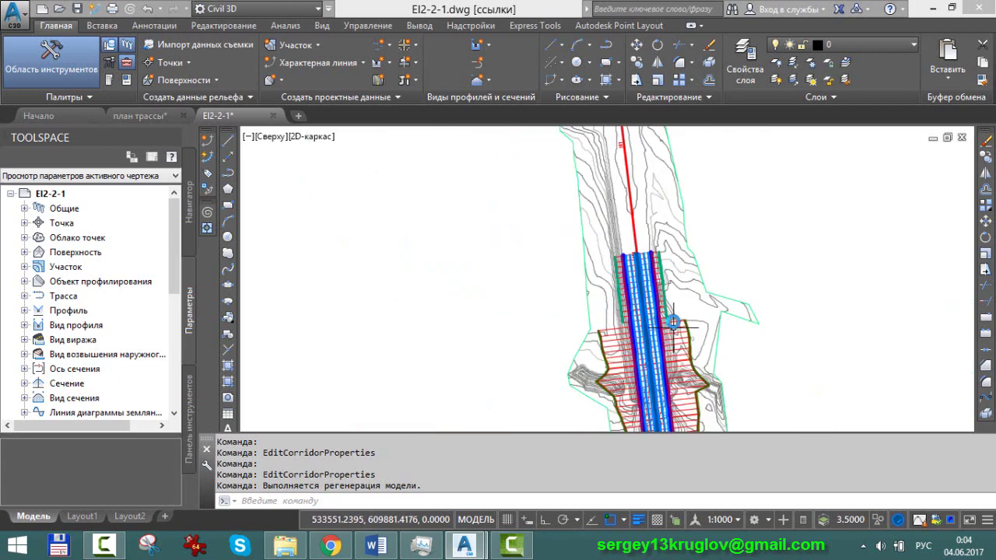
scroll(671, 315, down, 2)
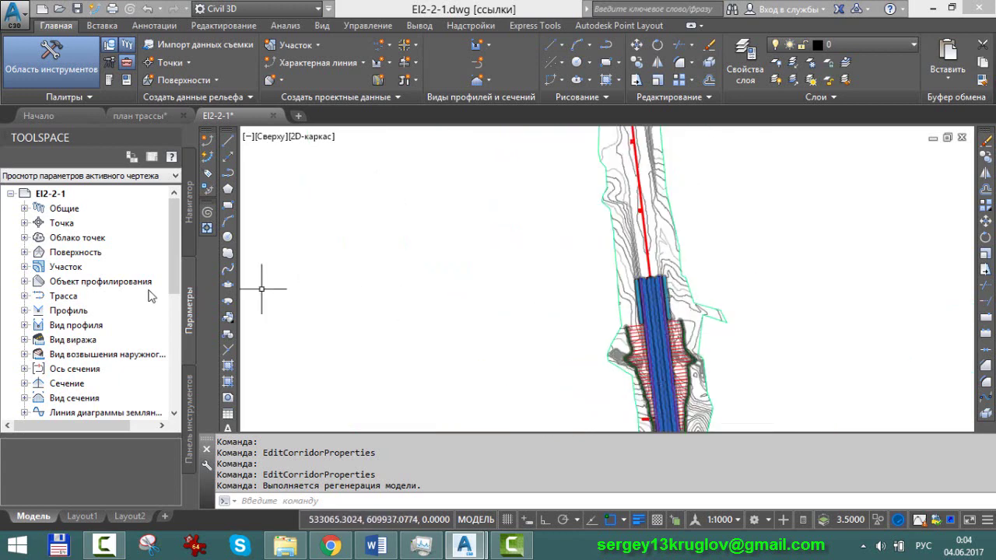
Open the properties of assembly Земполотно-1 from Prospector's Assemblies list.
click(192, 228)
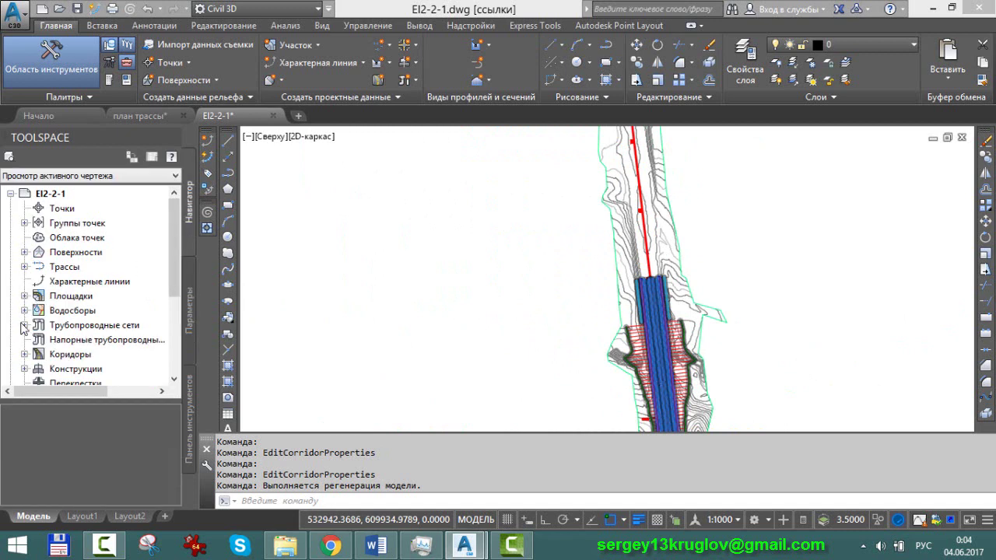
click(24, 368)
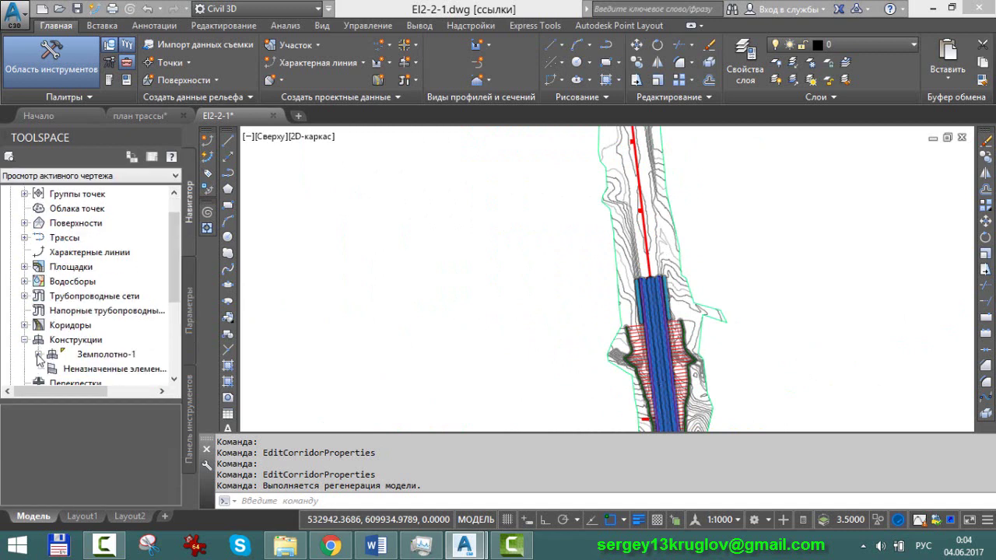
click(38, 354)
right_click(134, 358)
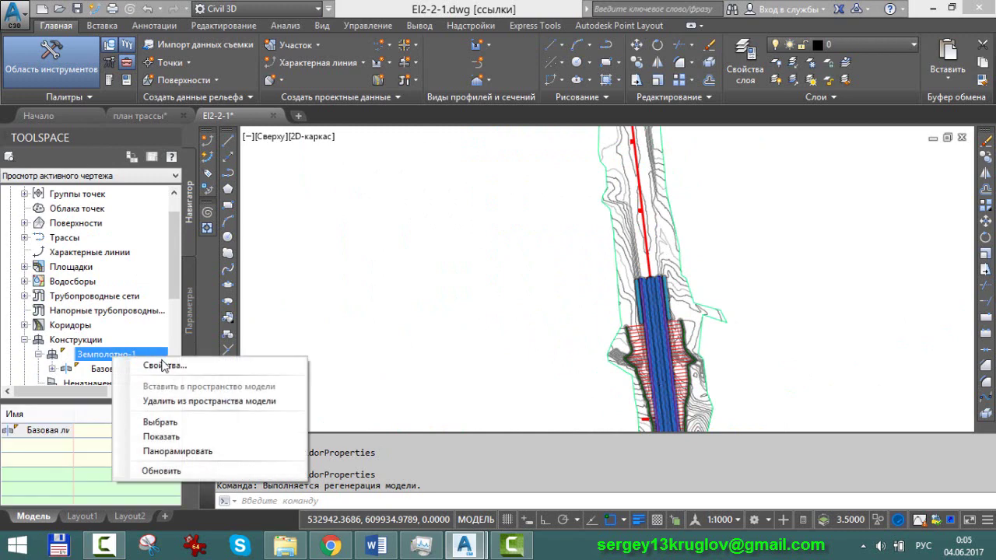
click(165, 366)
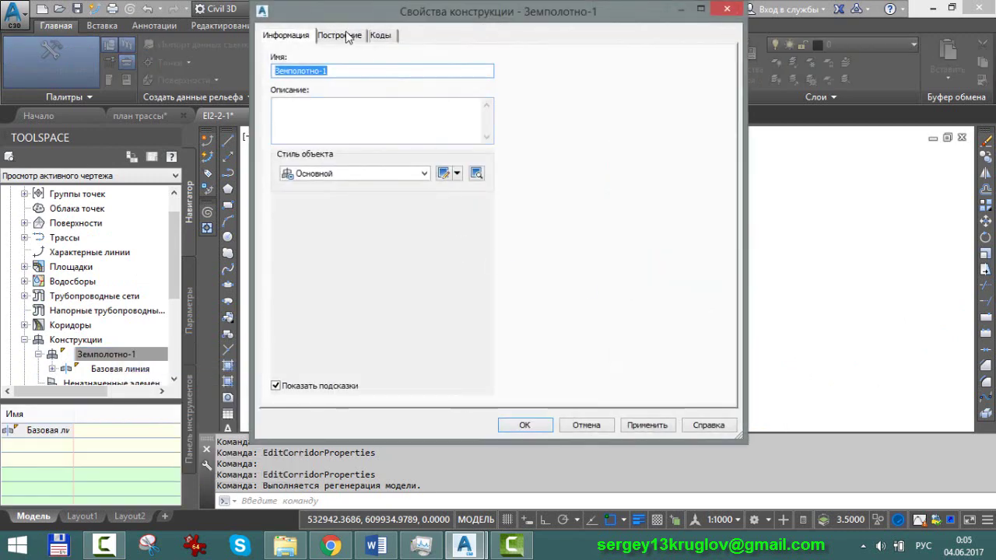
Change the Земполотно_1 subassembly's откос_ВР slope from 1:2.00 to 1:1.50 and apply.
click(348, 37)
click(359, 135)
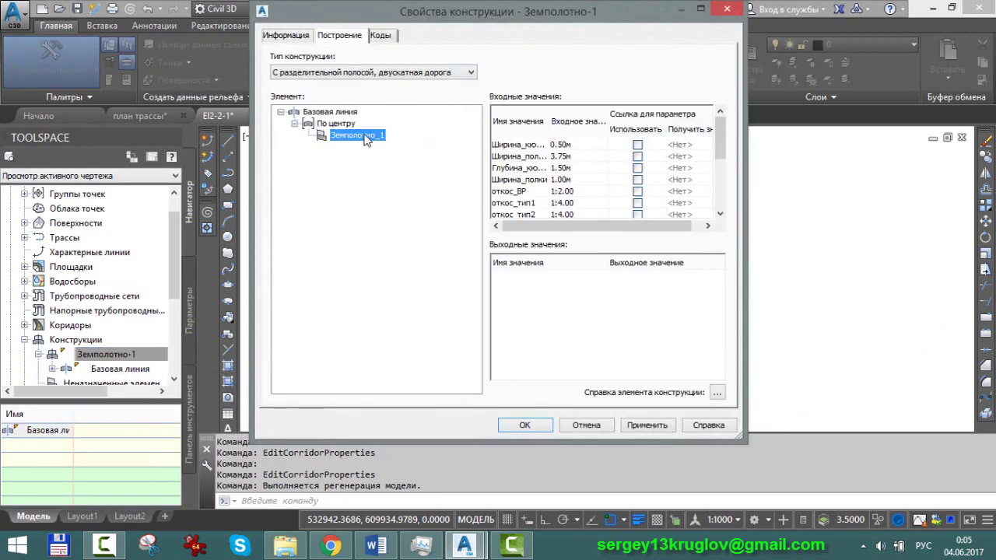
click(702, 10)
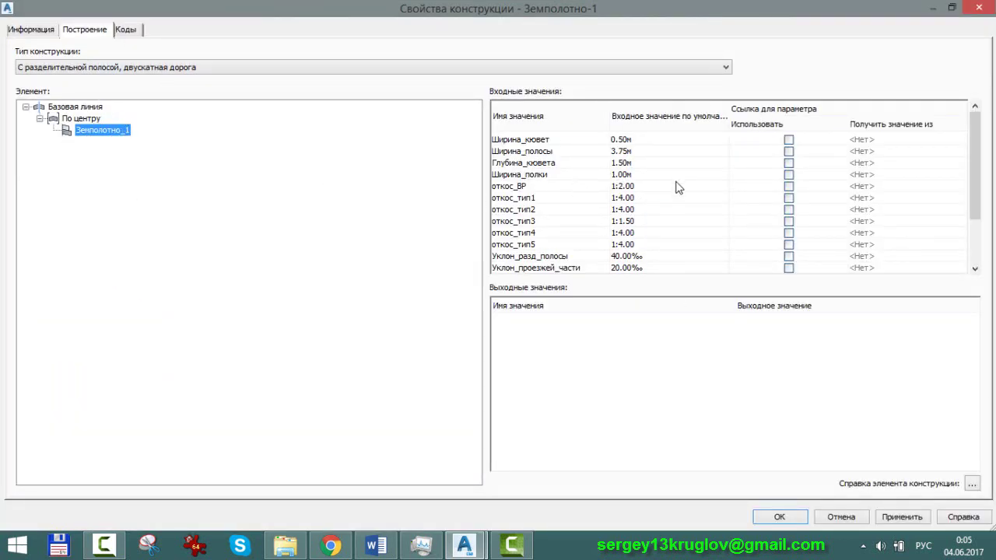
click(634, 190)
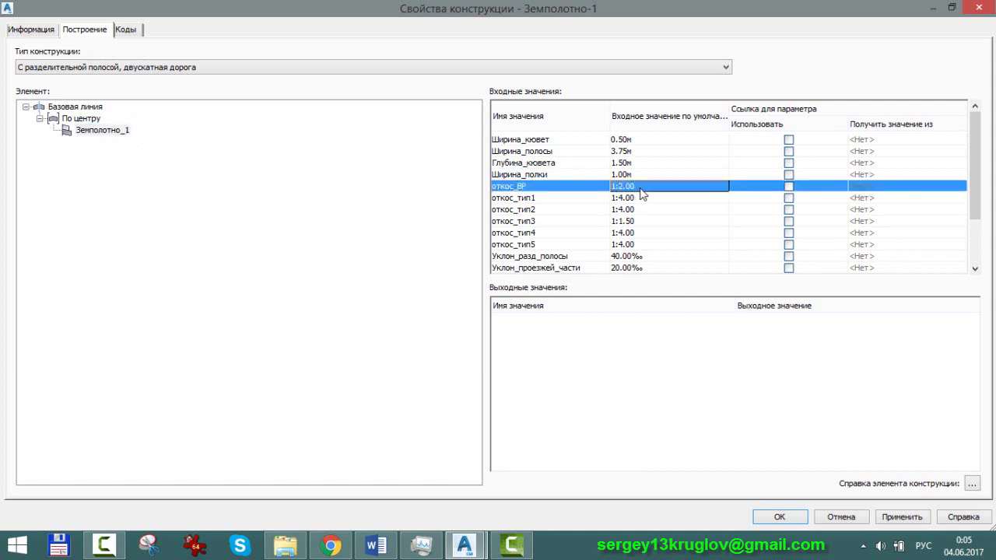
click(639, 185)
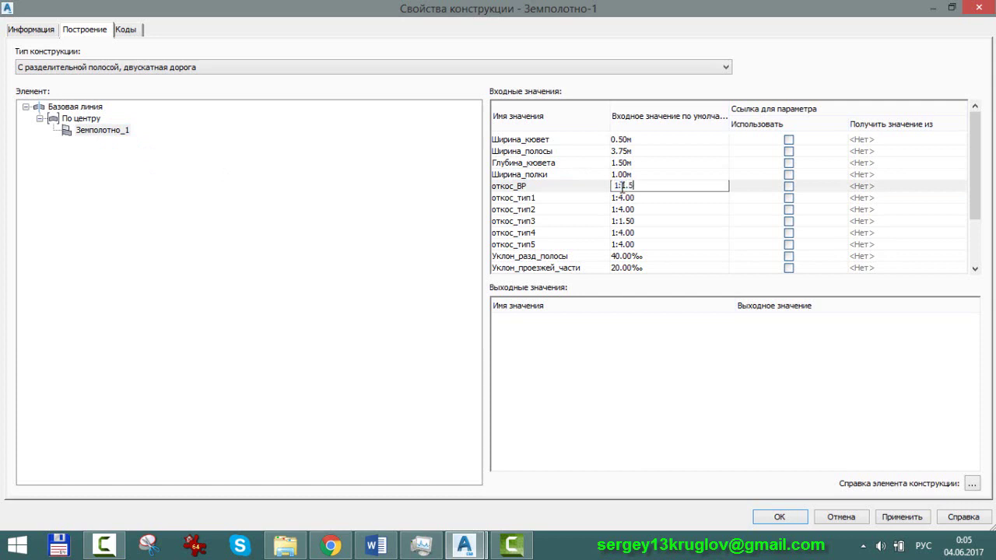
key(Return)
click(779, 517)
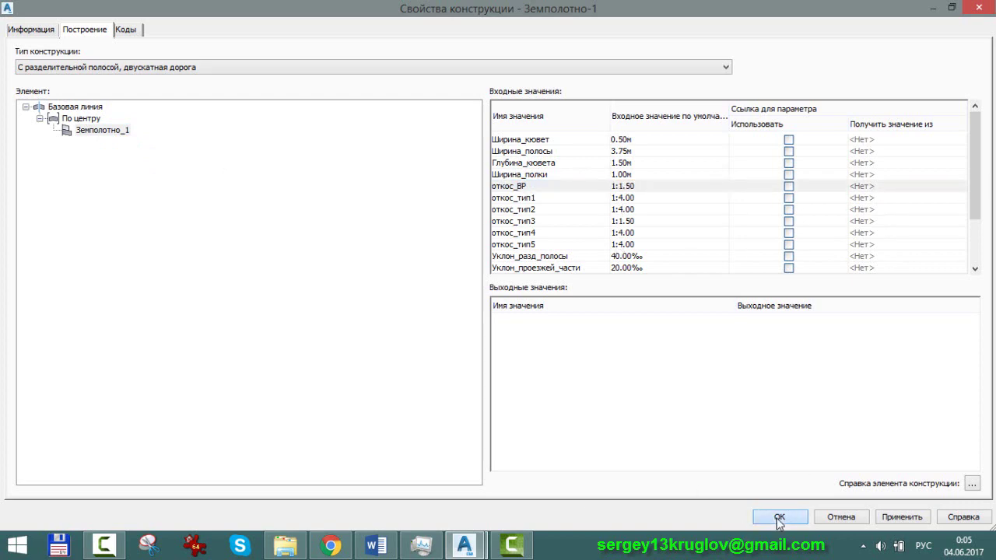
Rebuild corridor пк788-пк796 with the new slope and dismiss the events list.
click(101, 356)
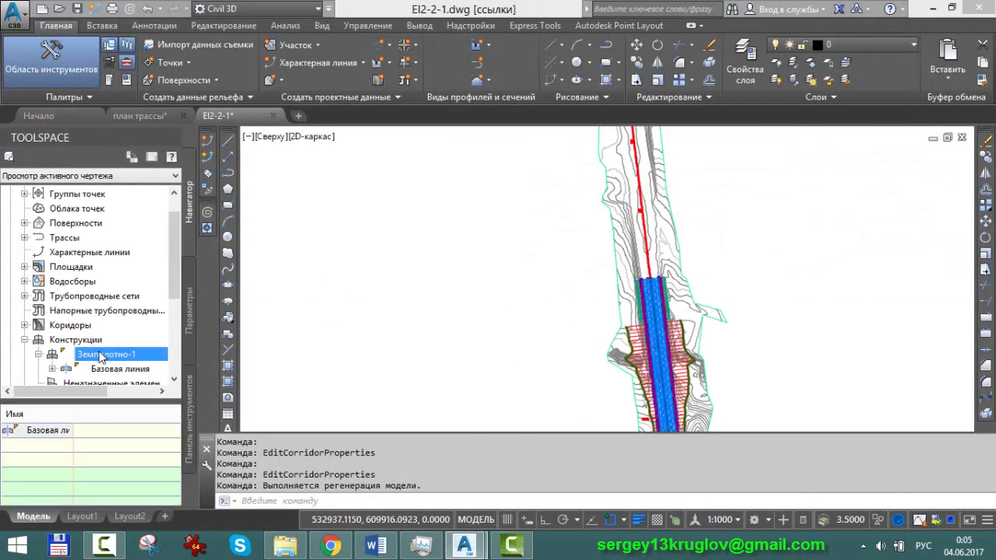
click(25, 326)
right_click(116, 340)
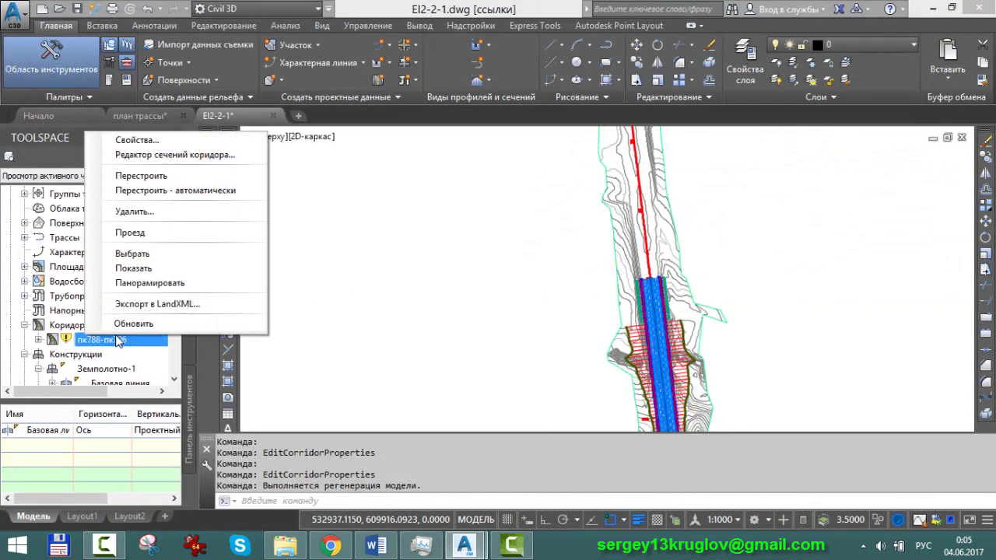
click(183, 175)
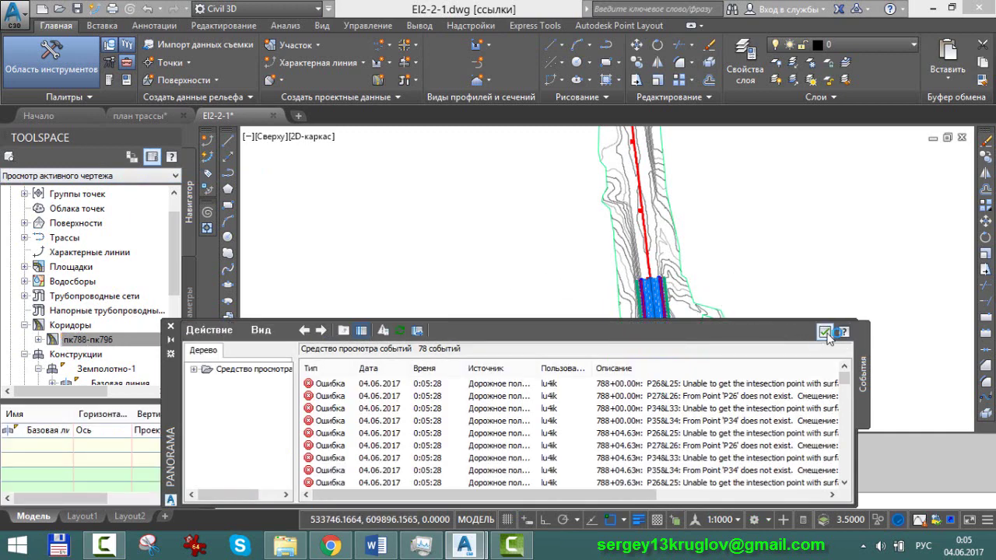
click(826, 333)
Zoom the plan and call up the context menu for corridor пк788-пк796.
scroll(685, 303, up, 2)
scroll(693, 300, up, 2)
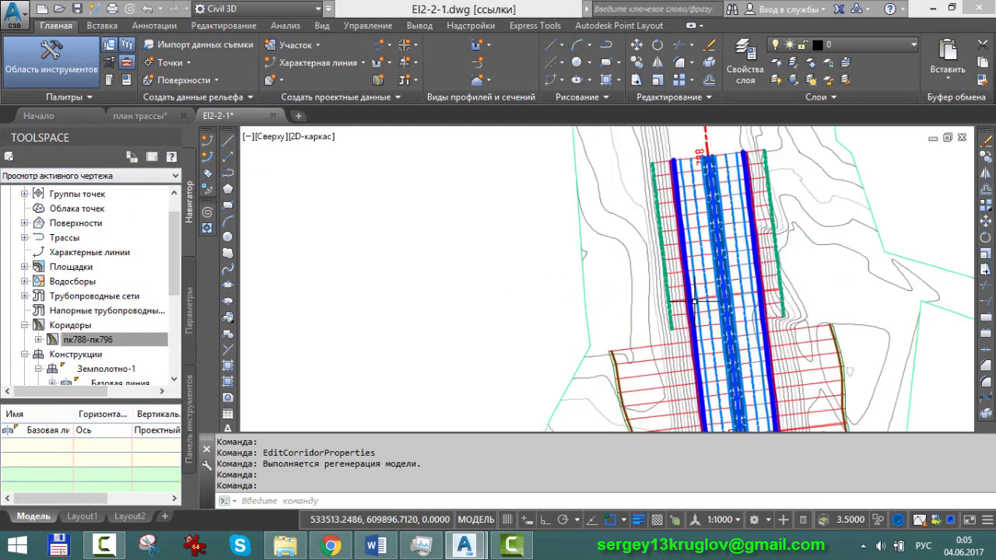
scroll(785, 312, up, 1)
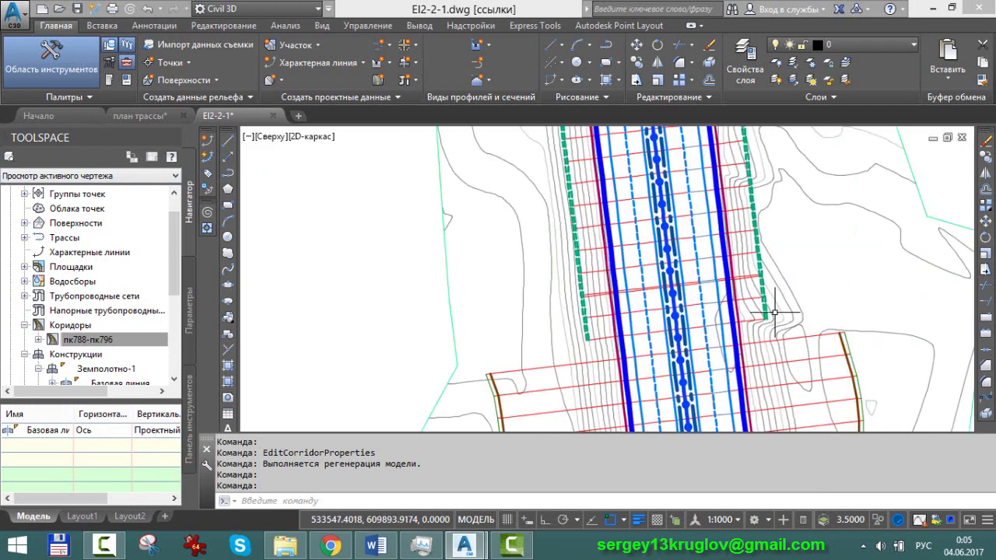
scroll(770, 311, down, 2)
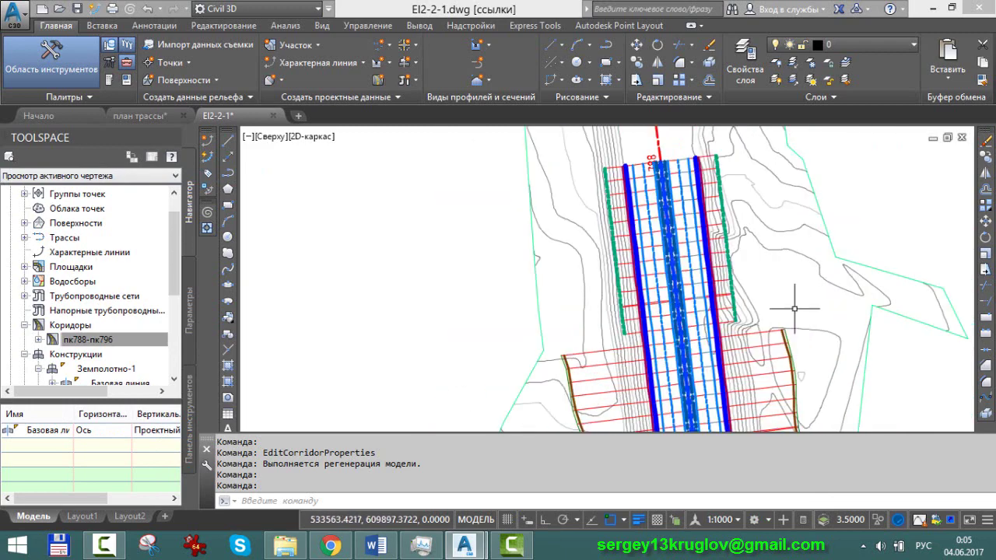
scroll(788, 305, up, 2)
scroll(425, 364, up, 1)
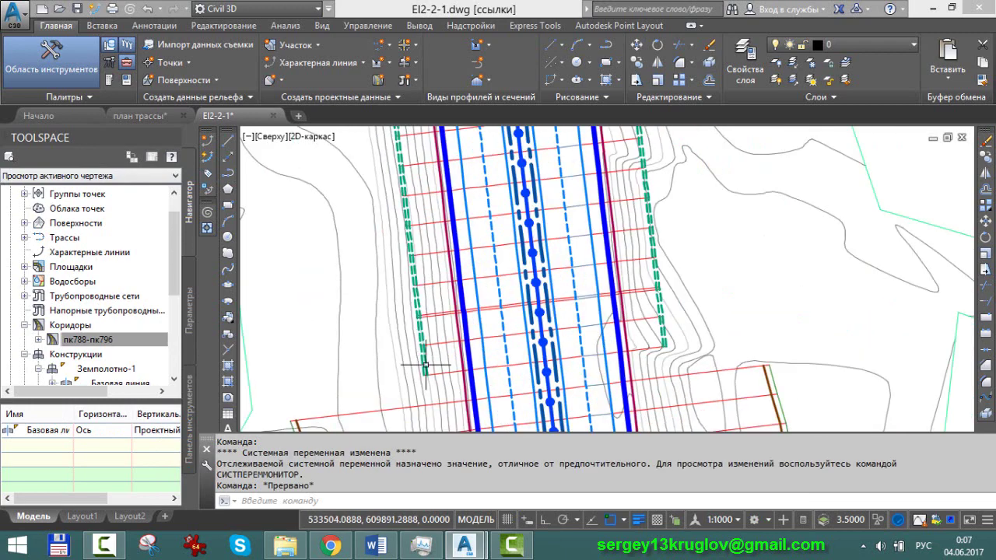
right_click(111, 343)
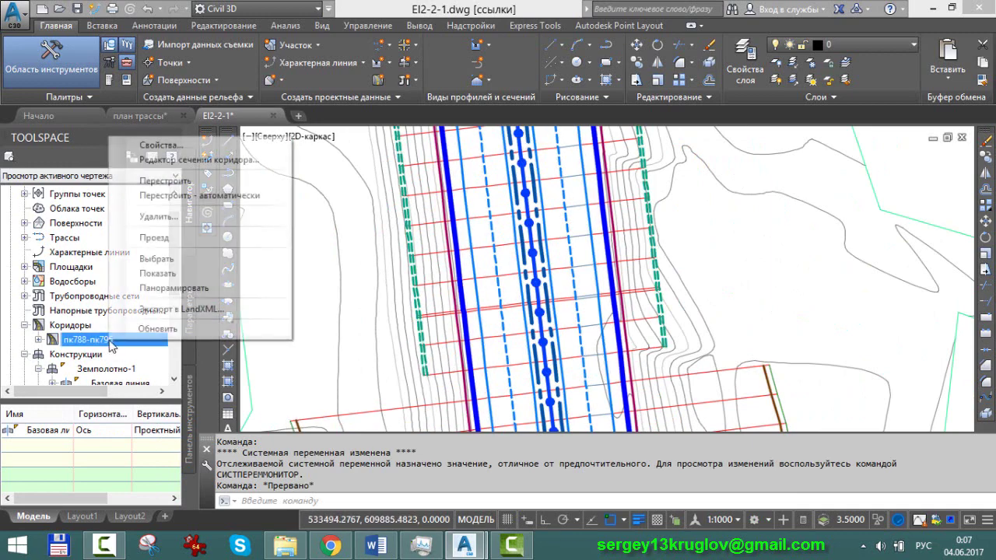
View the corridor in the Section Editor at station 788+00.00м and zoom the section.
click(198, 159)
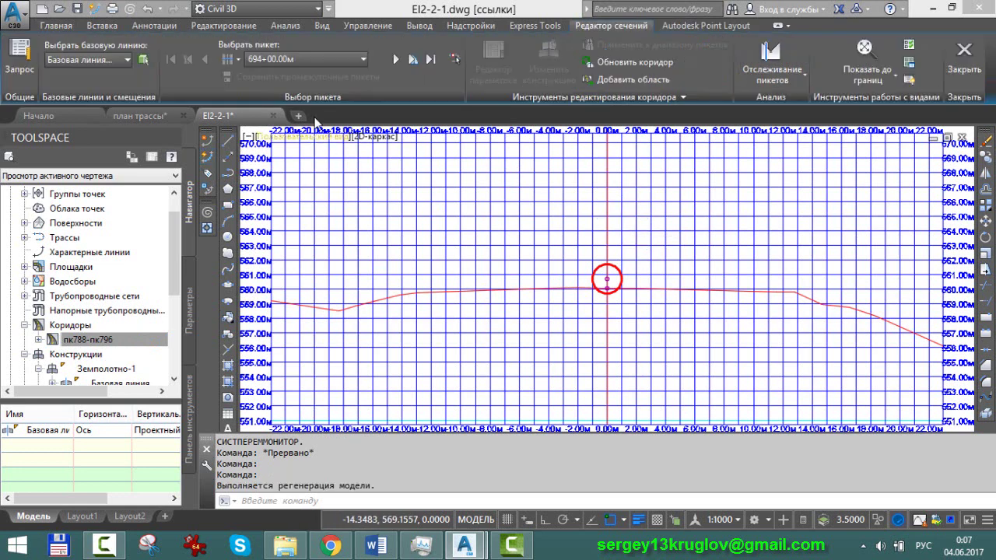
click(312, 60)
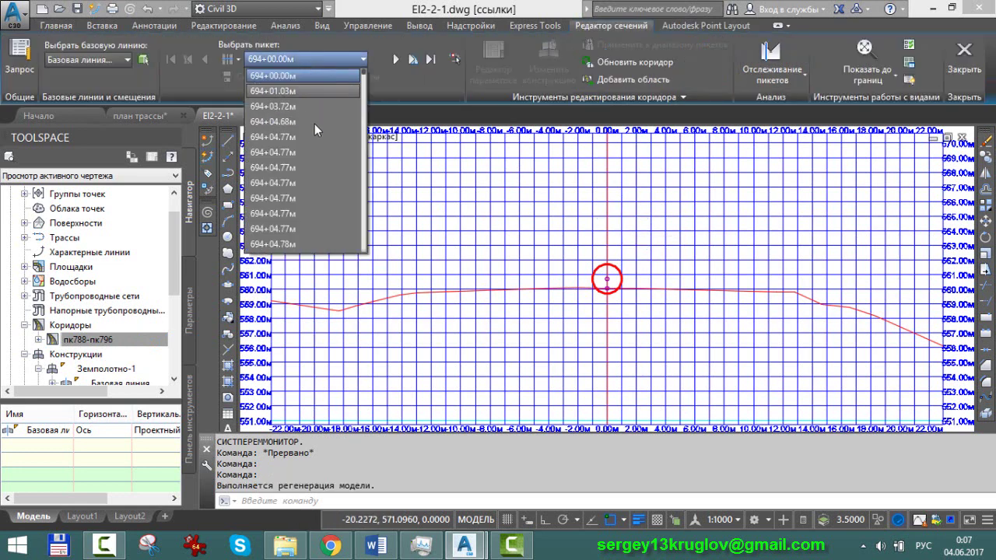
mouse_move(363, 78)
mouse_down()
mouse_move(349, 170)
mouse_move(354, 127)
mouse_move(673, 265)
mouse_up()
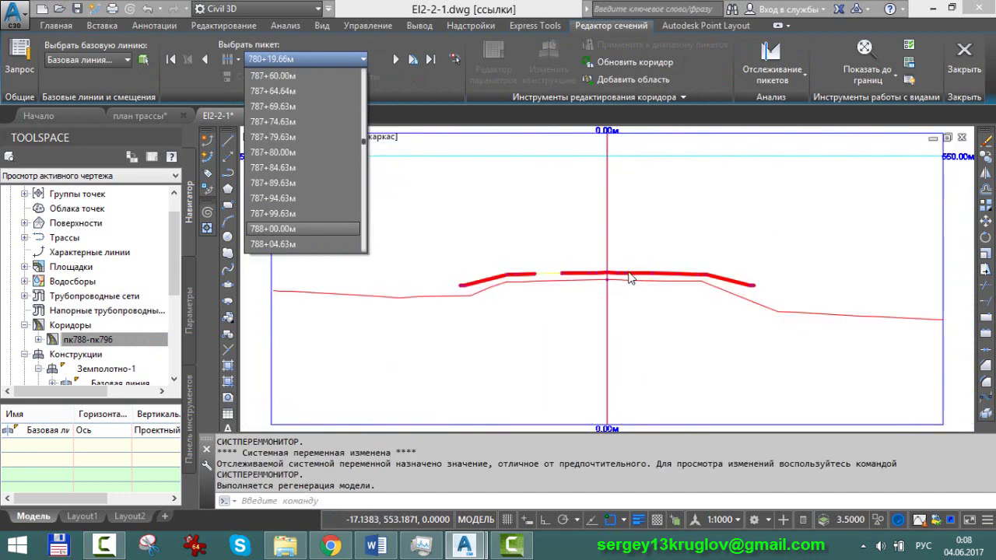
key(Return)
middle_drag(557, 280, 552, 283)
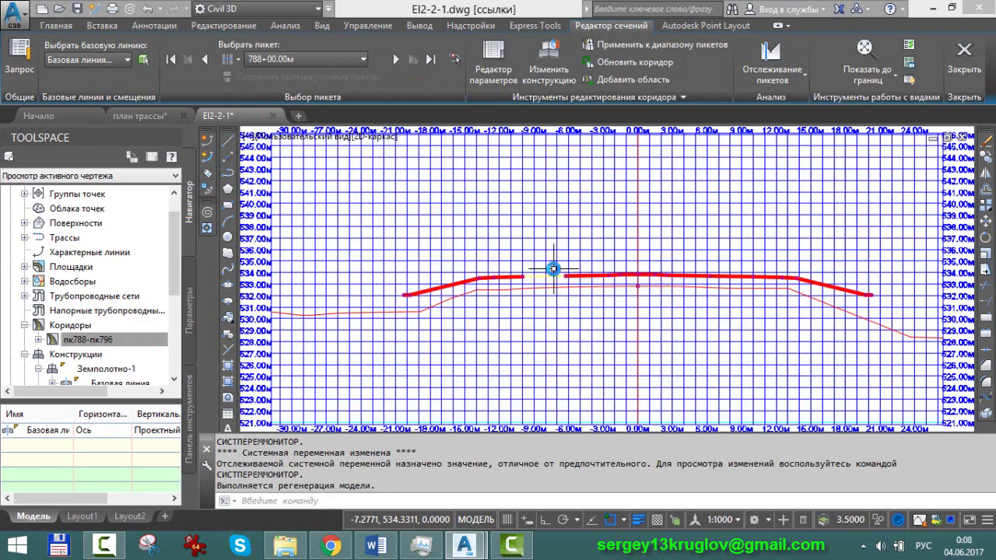
scroll(507, 296, up, 3)
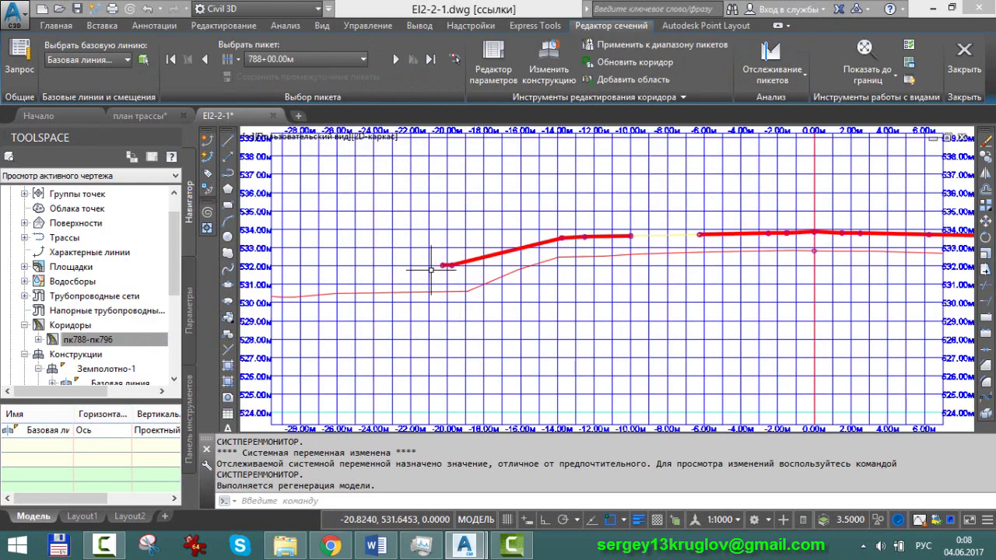
scroll(700, 259, down, 3)
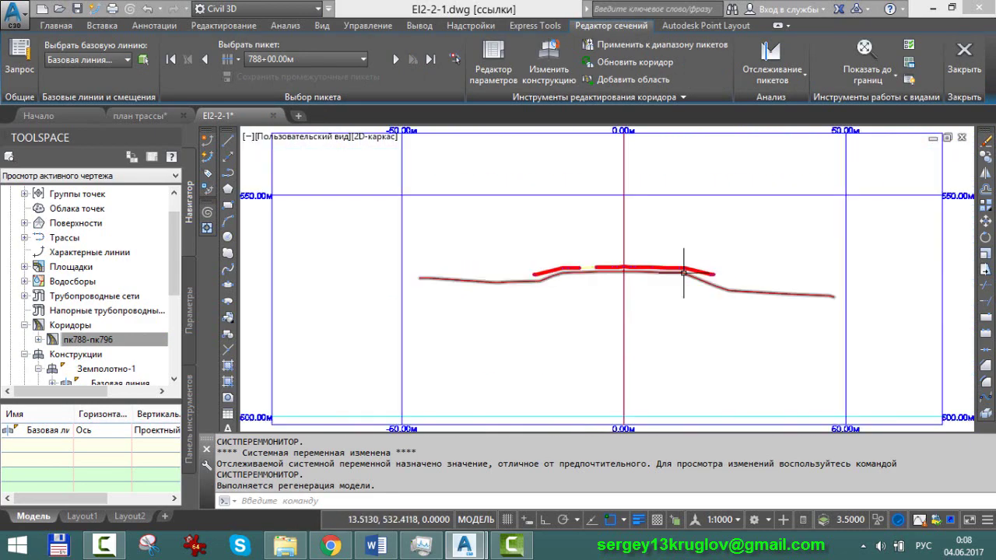
scroll(662, 283, down, 2)
scroll(567, 288, up, 5)
scroll(632, 224, up, 2)
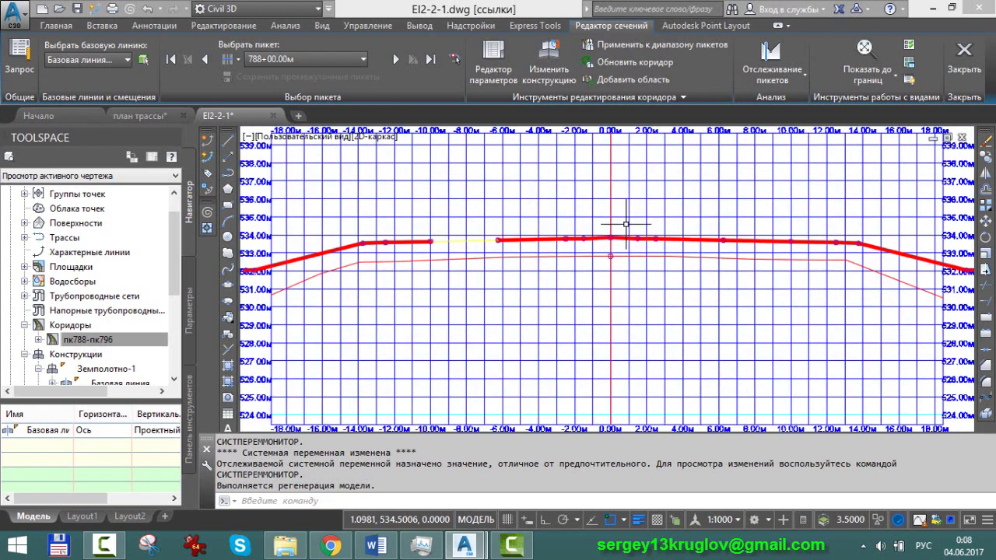
scroll(606, 243, down, 5)
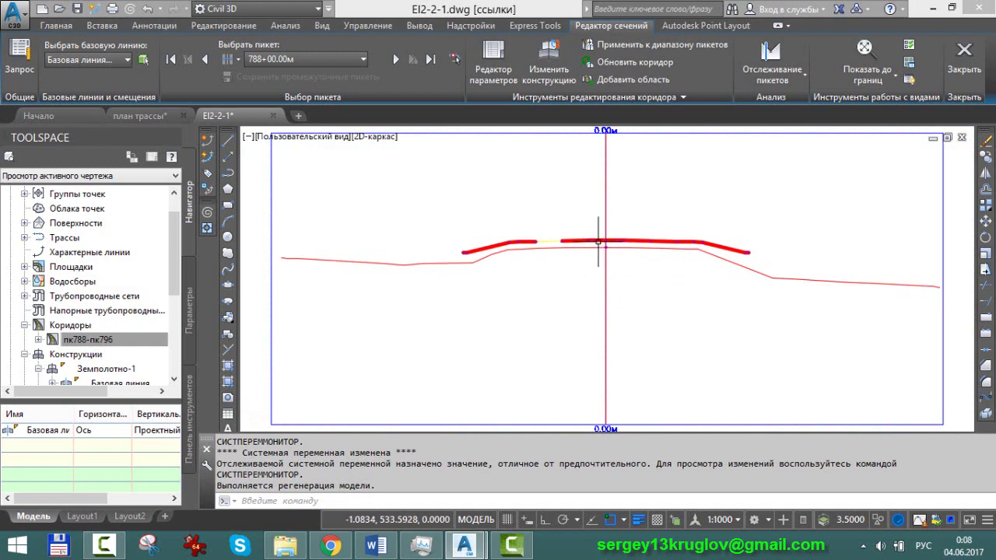
scroll(605, 247, up, 2)
scroll(538, 265, down, 2)
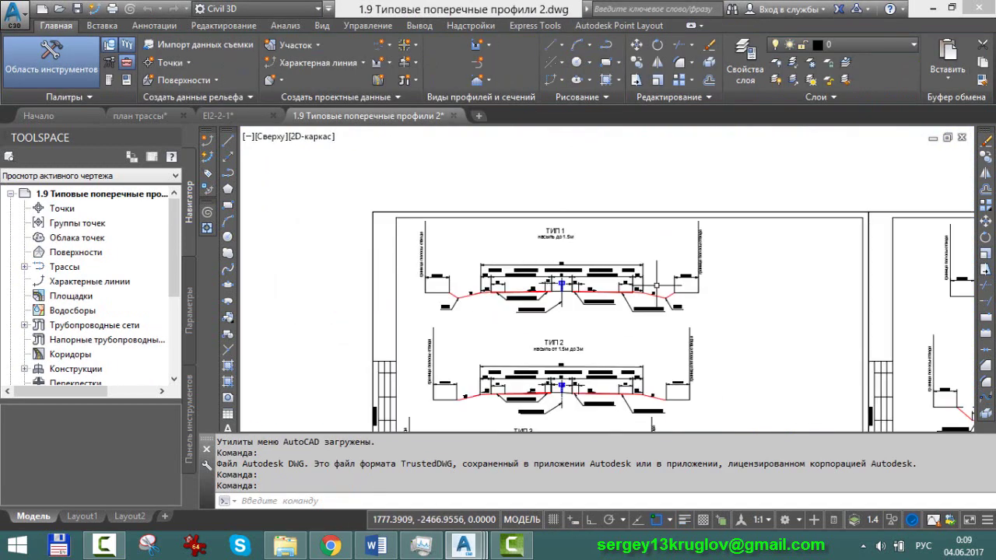
Zoom into section ТИП 1 to read its 1:4 ditch slope, 40‰ shoulder and 20‰ carriageway.
scroll(498, 276, up, 1)
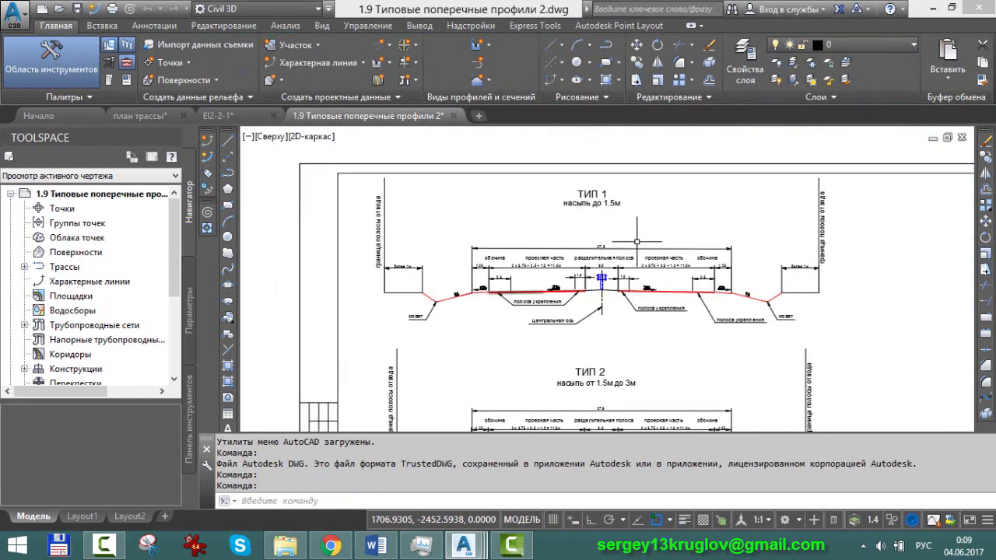
scroll(484, 293, up, 5)
scroll(484, 293, down, 2)
scroll(484, 293, up, 2)
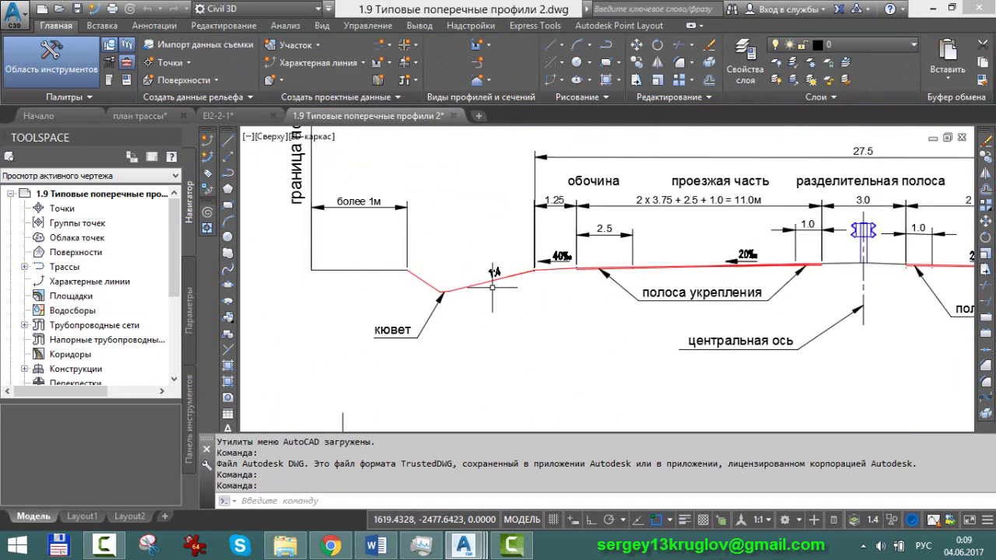
scroll(467, 293, up, 3)
scroll(508, 341, down, 3)
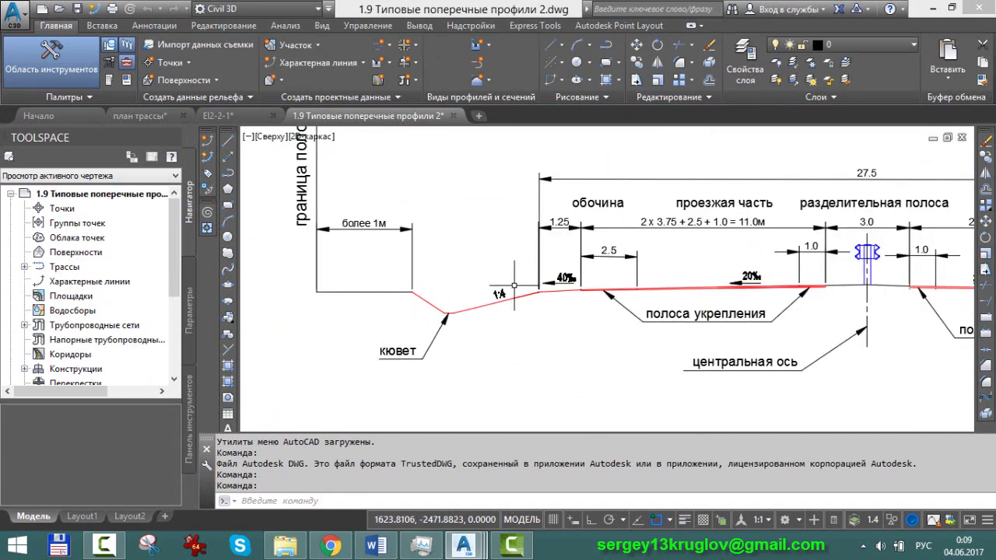
scroll(452, 295, down, 3)
scroll(483, 303, down, 1)
scroll(482, 304, up, 5)
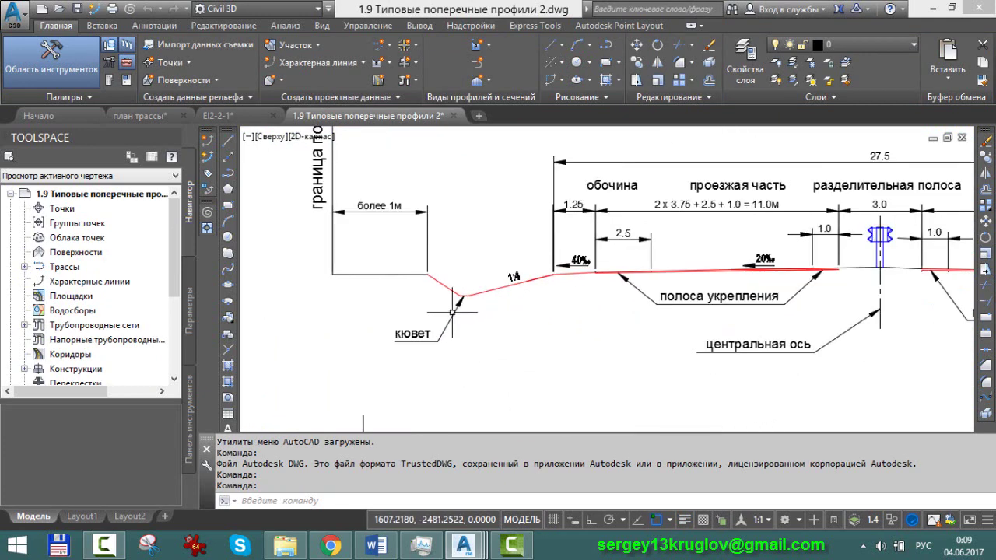
scroll(453, 312, up, 1)
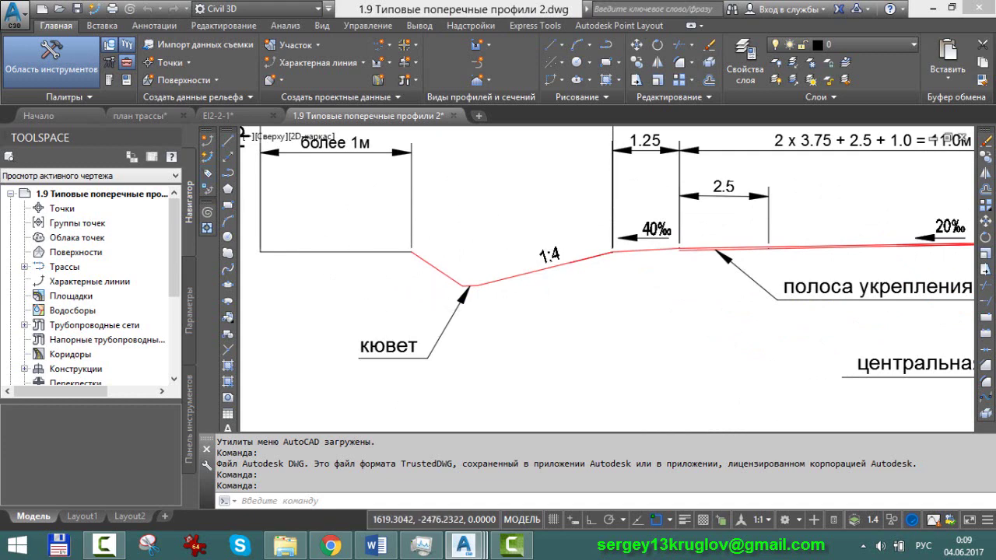
scroll(536, 273, down, 1)
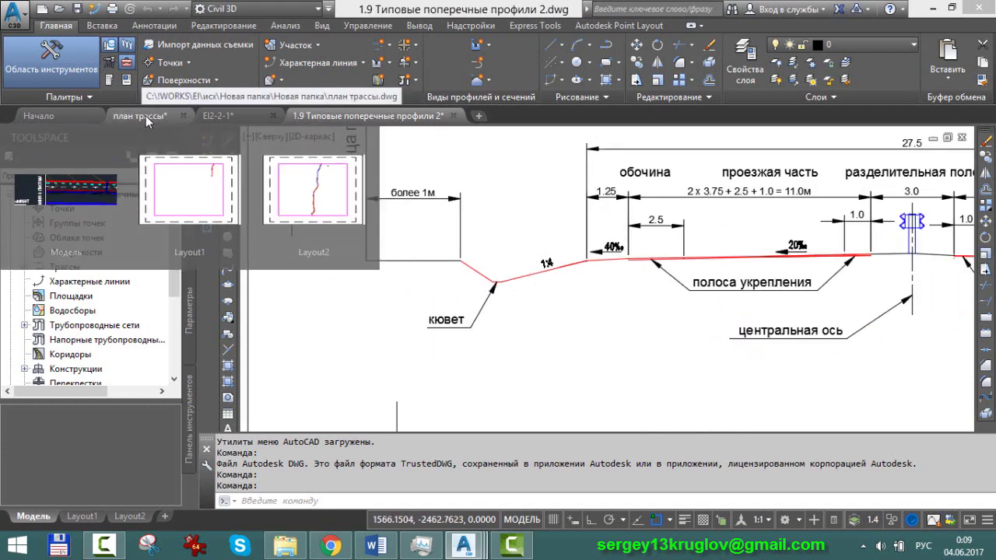
Go back to El2-2-1 with the station 788+00.00м cross-section in the Section Editor.
click(236, 122)
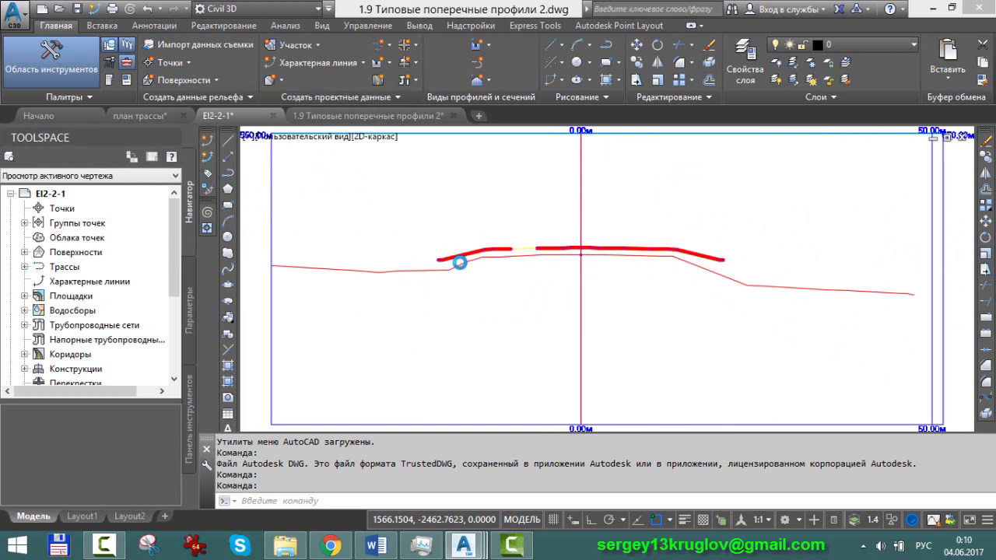
click(429, 302)
click(468, 281)
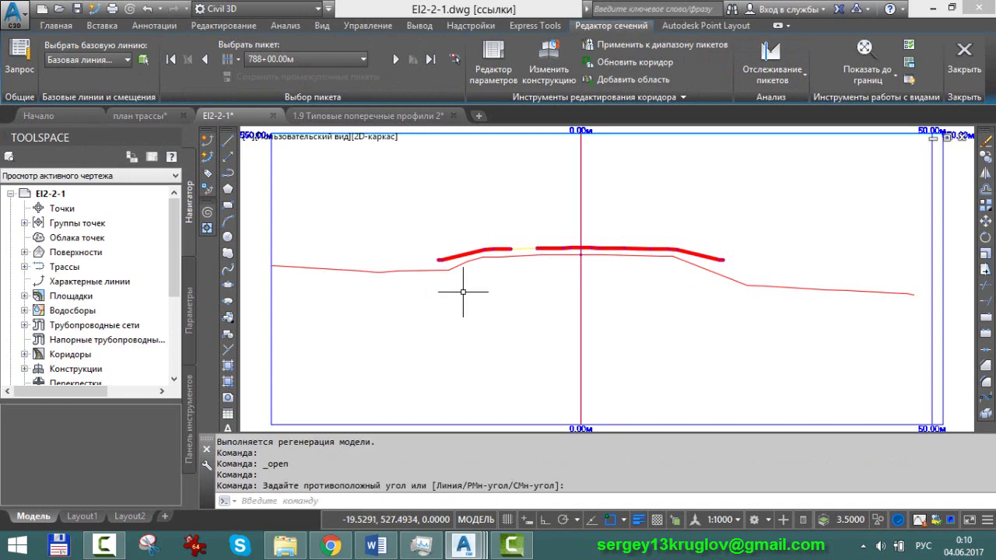